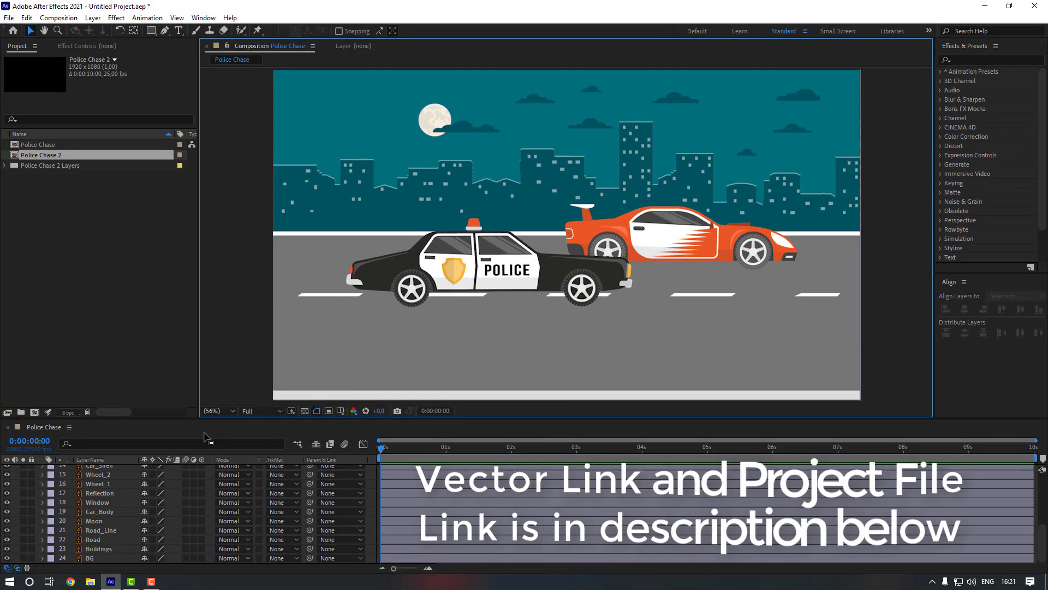
- Lock the BG layer
left_click(104, 502)
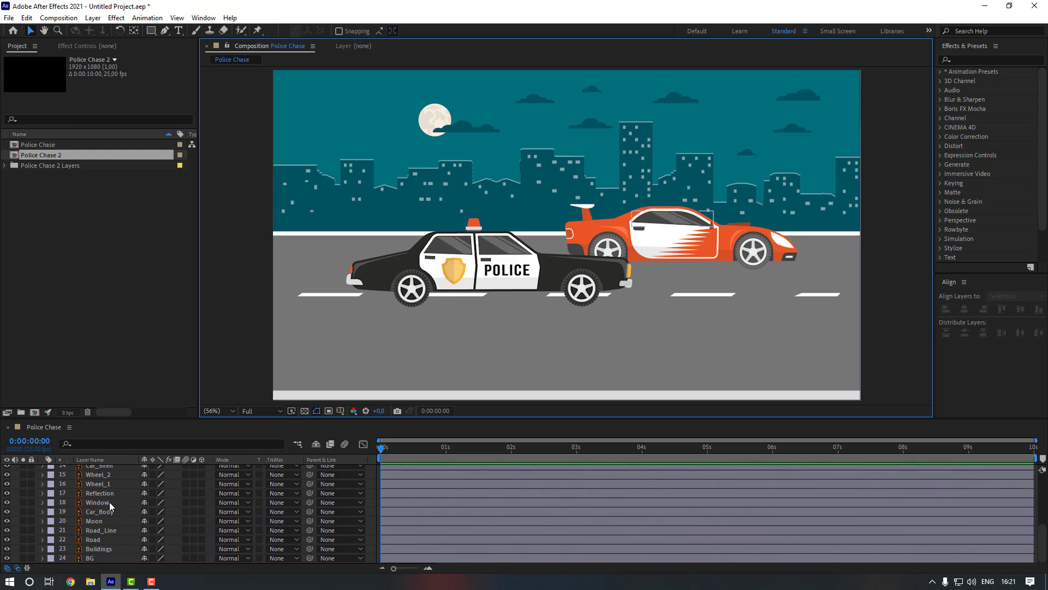
left_click(106, 549)
left_click(101, 557)
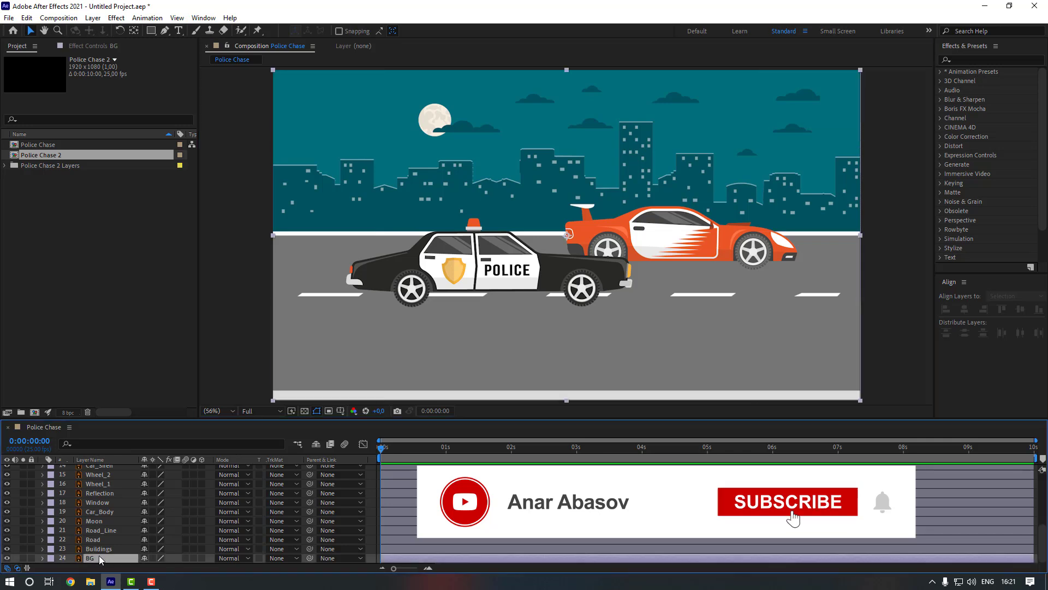
left_click(31, 558)
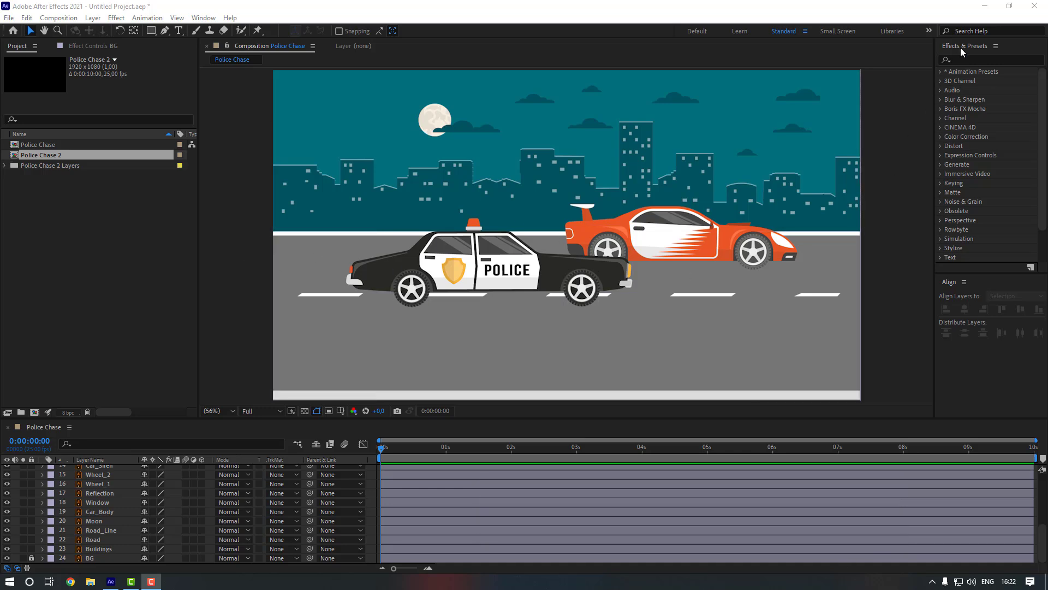
- Find the CC RepeTile effect and apply it to the Buildings layer
left_click(975, 59)
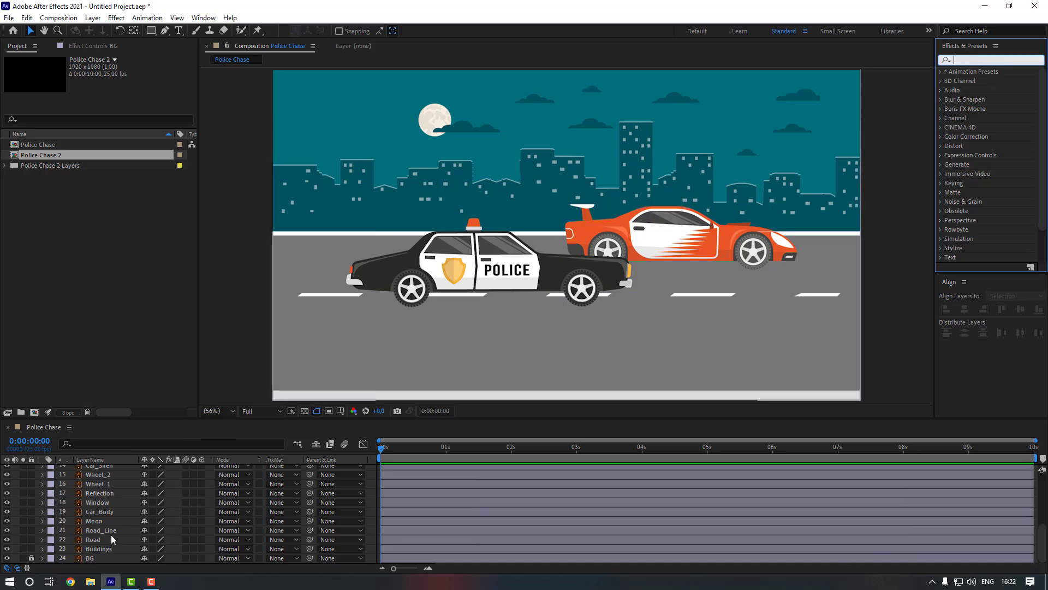
left_click(99, 549)
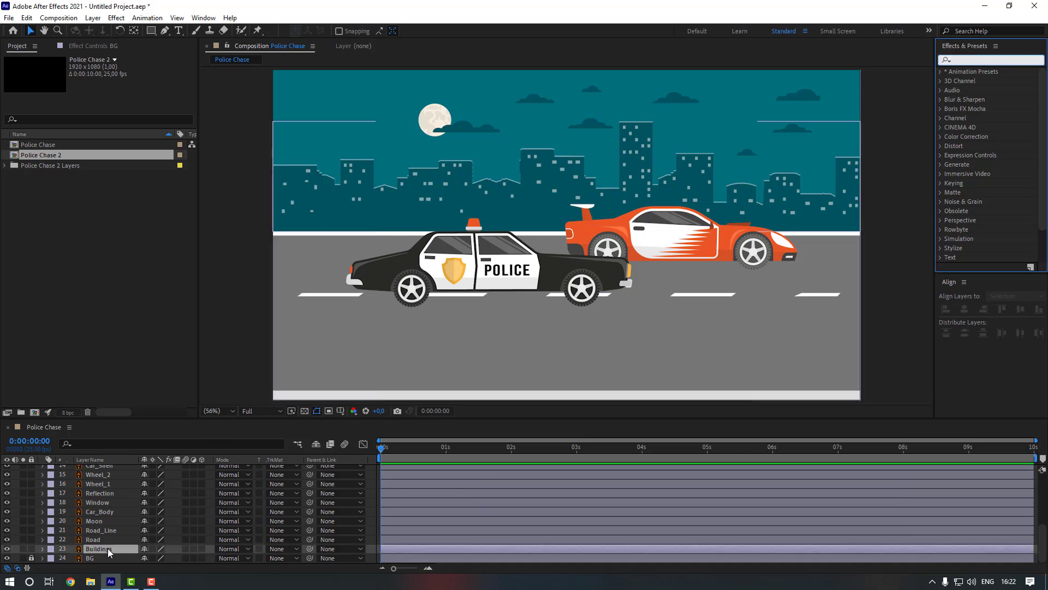
left_click(994, 60)
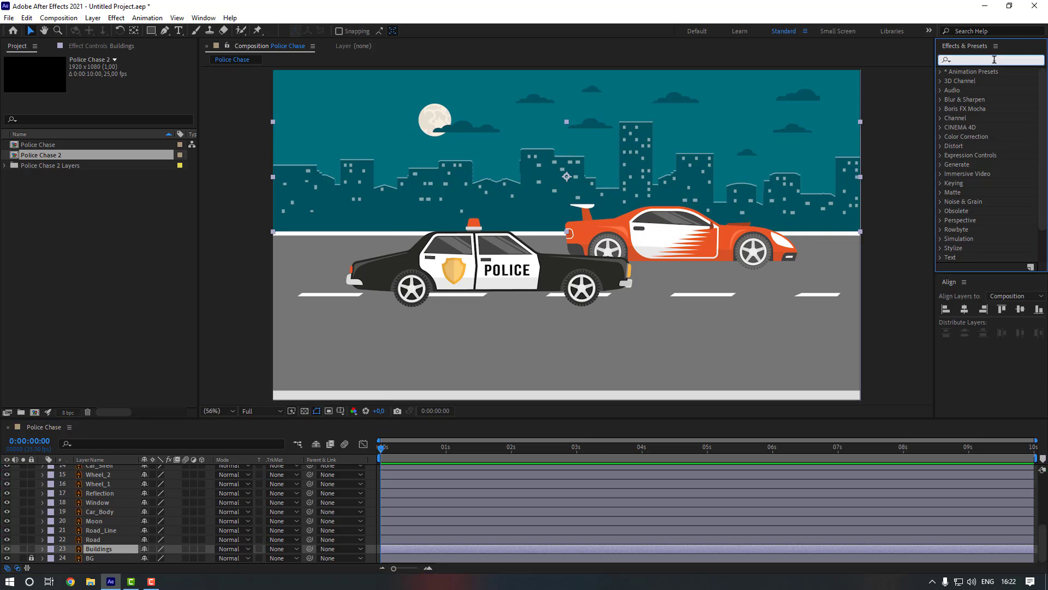
type("repe")
double_click(987, 82)
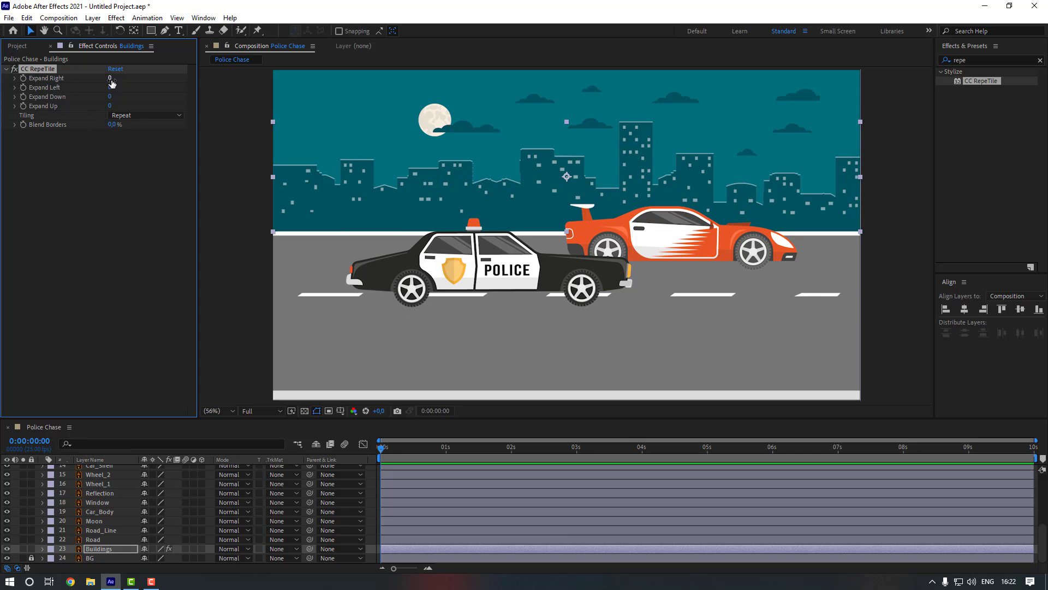
- Set CC RepeTile's Expand Right to 5000 on the Buildings layer
left_click_drag(111, 81, 279, 86)
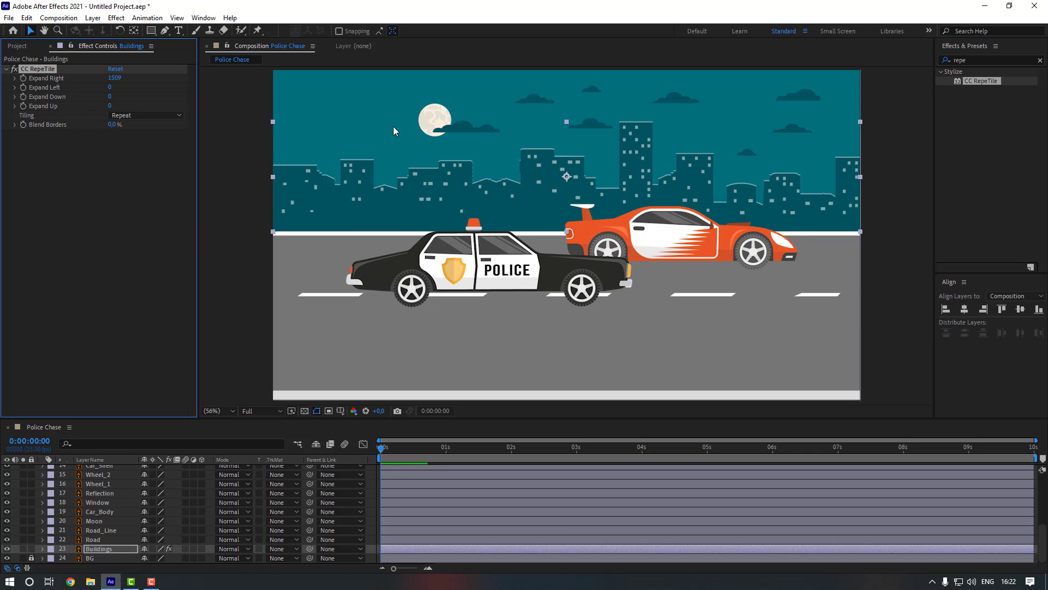
left_click(115, 78)
type("5000")
- Keyframe the Buildings layer's Position at the first frame and at X -4020 on the last frame, and preview the motion
left_click(103, 549)
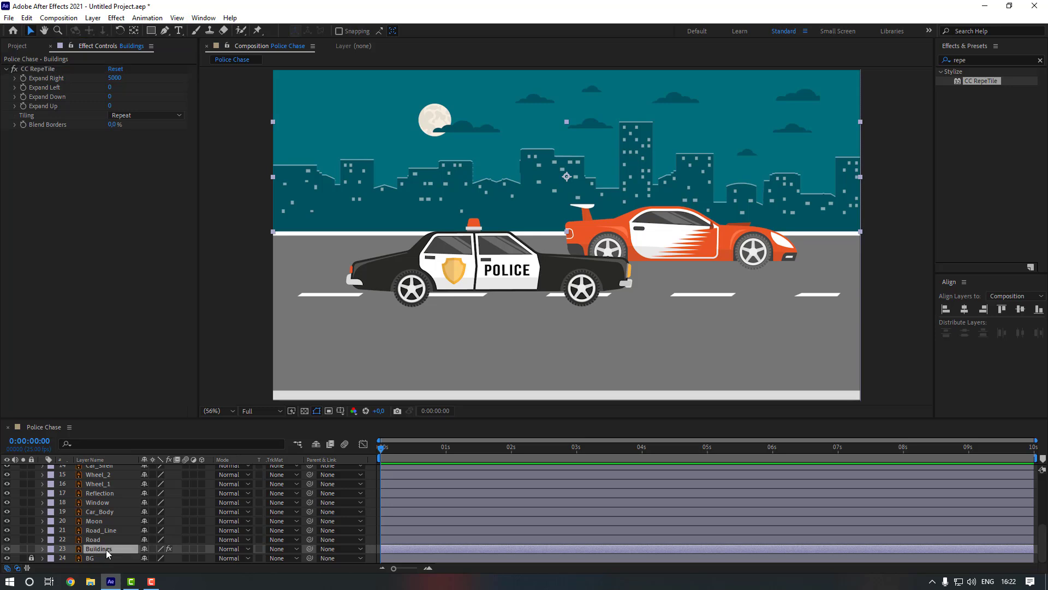
key("p")
left_click(70, 558)
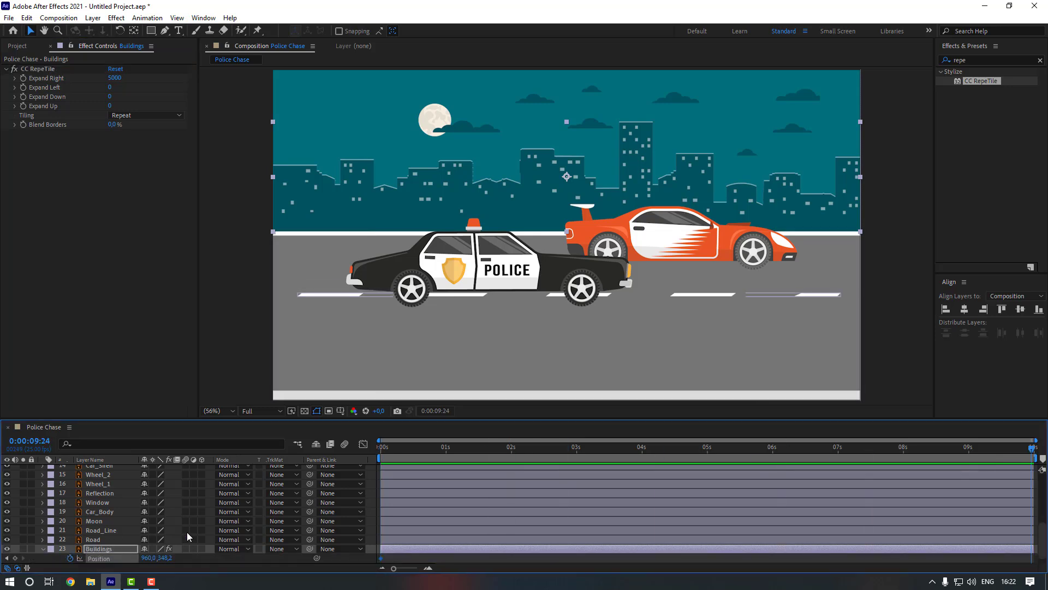
scroll(155, 543, "down", 1)
left_click_drag(141, 548, 55, 548)
key("space")
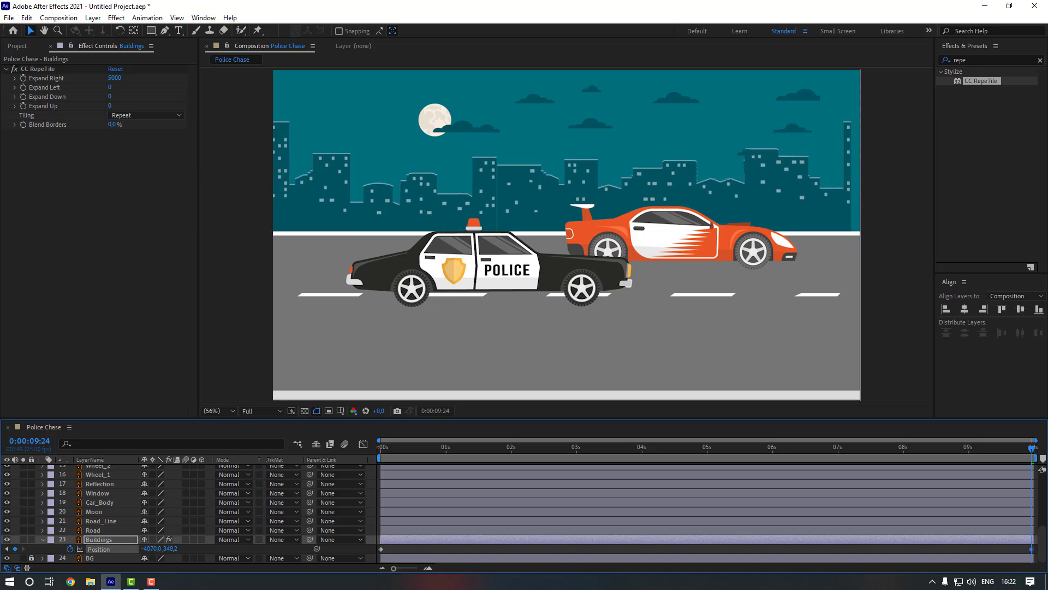
left_click(145, 451)
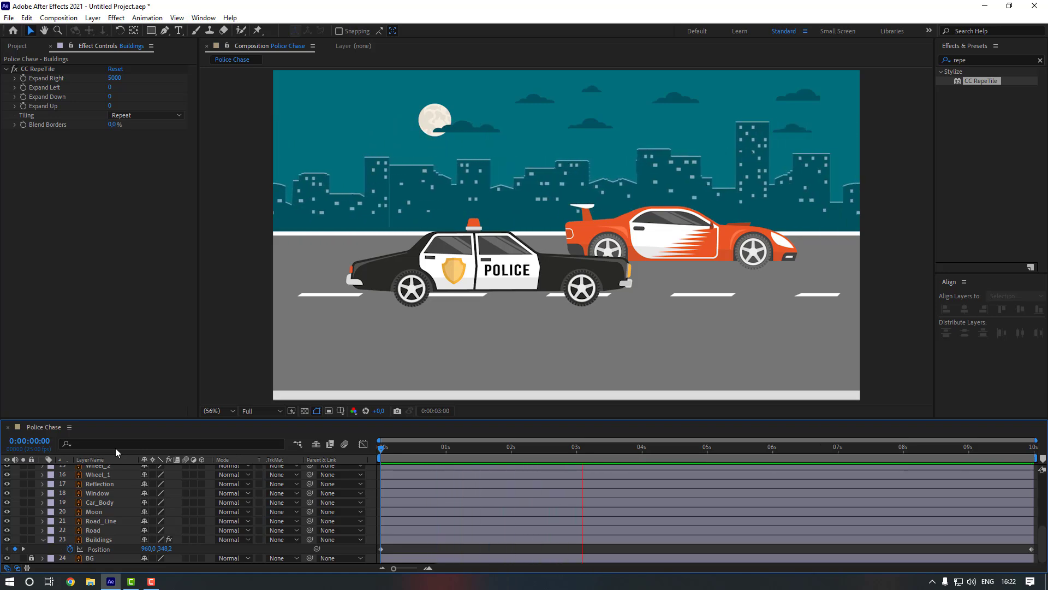
- Apply CC RepeTile to the Road_Line layer and set its Expand Right to 4620
left_click(108, 529)
left_click(111, 522)
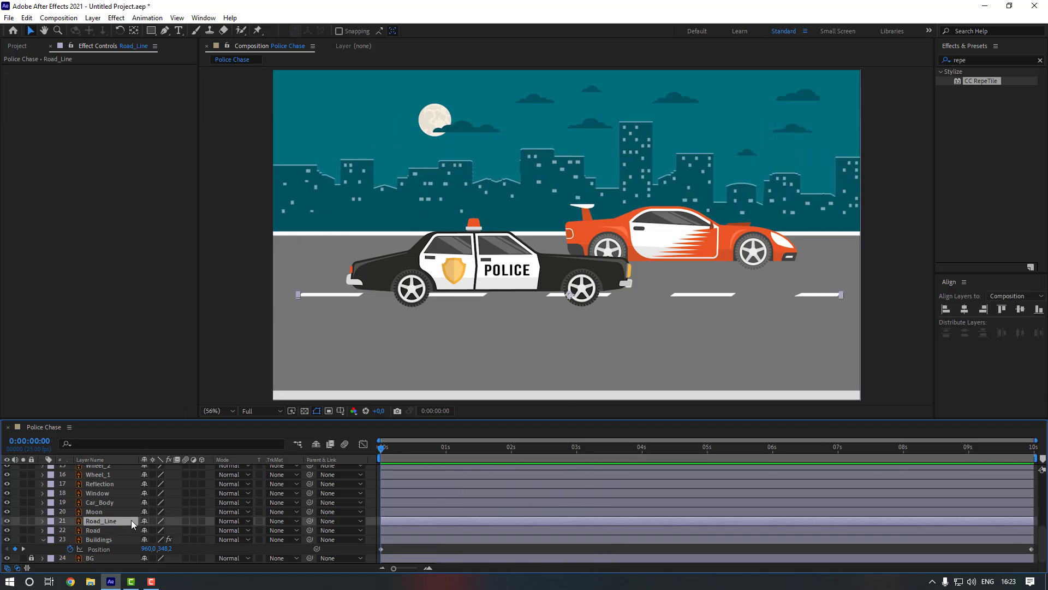
double_click(983, 82)
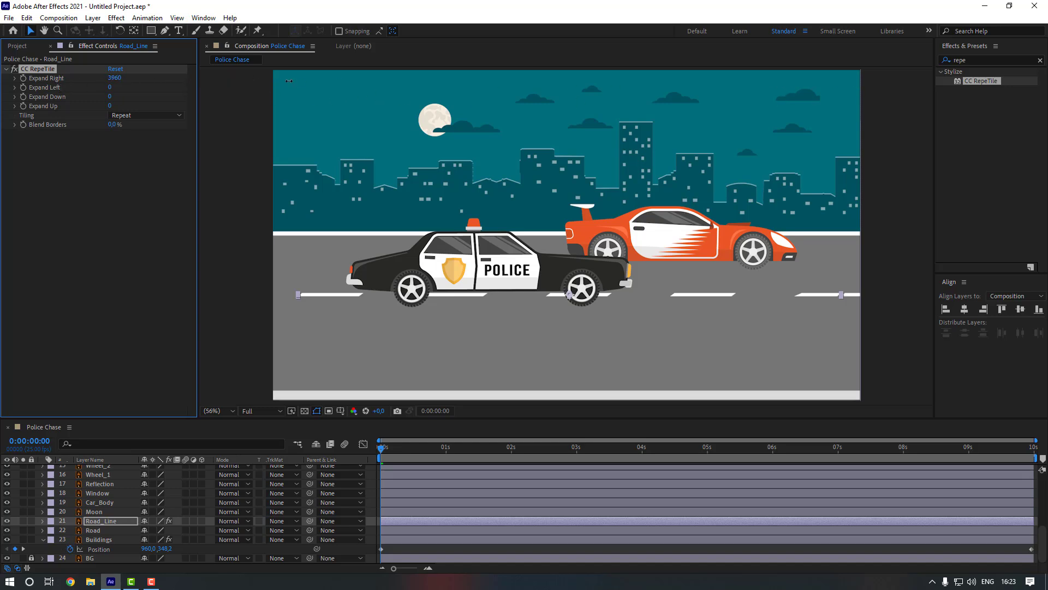
- Reveal the Road_Line layer's Position and set a keyframe for its original position at the first frame
left_click(121, 521)
key("p")
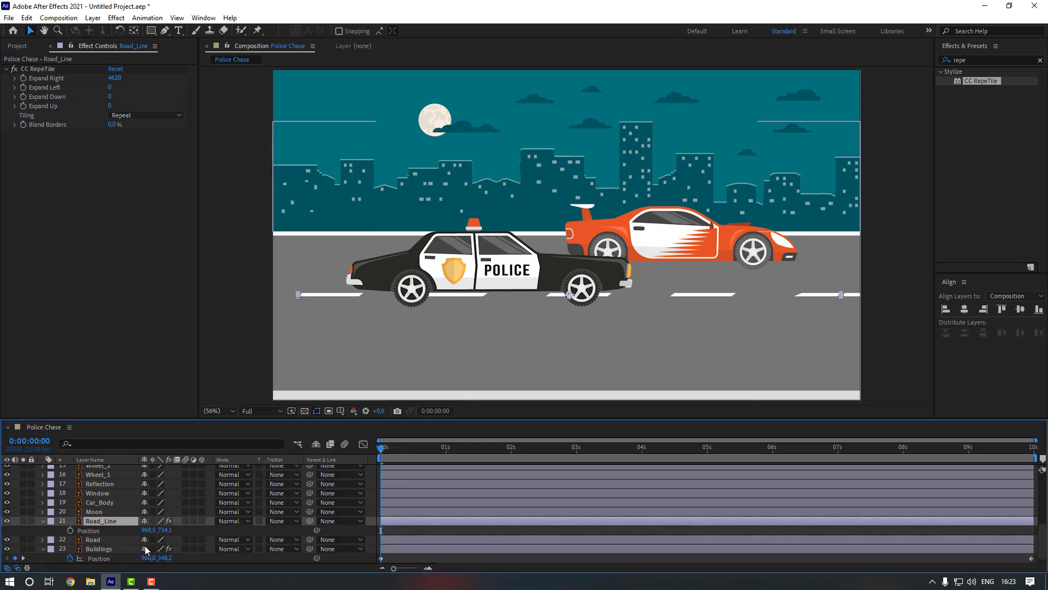
left_click_drag(147, 531, 166, 530)
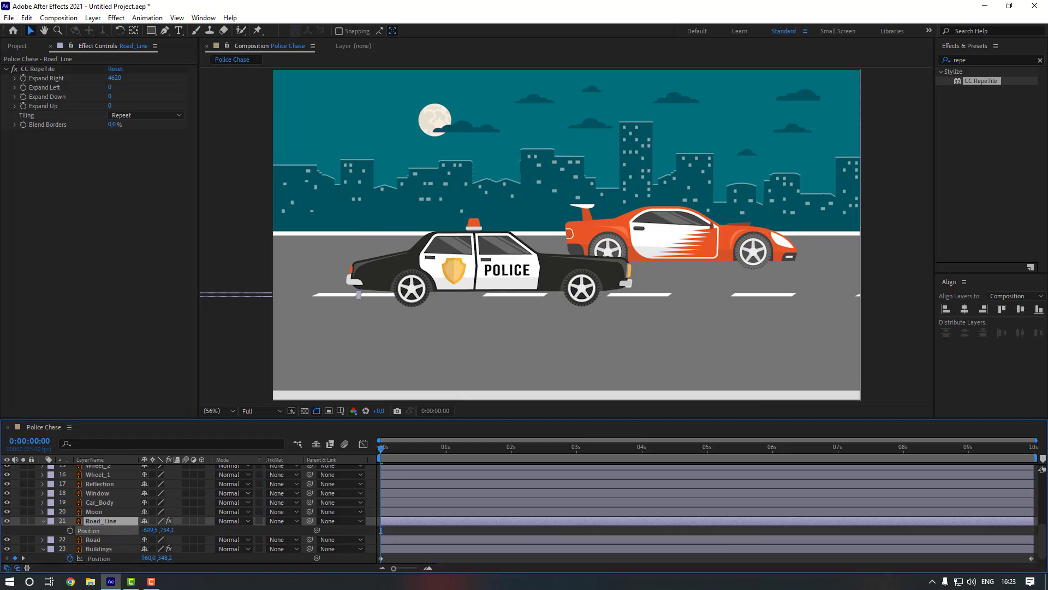
left_click(70, 530)
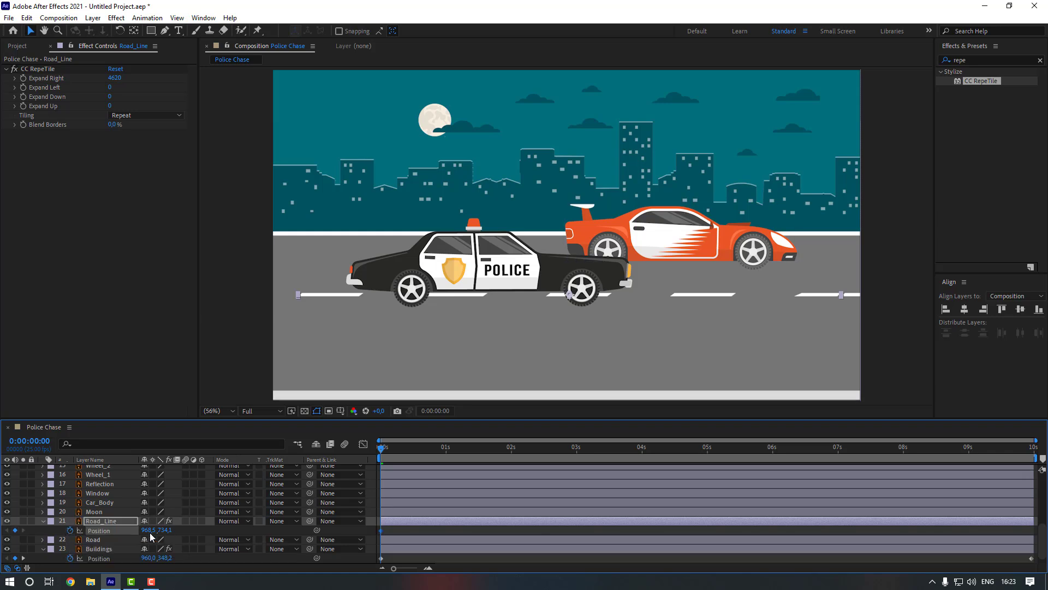
- Go to the last frame and set Road_Line's CC RepeTile Expand Right to 10000
key("End")
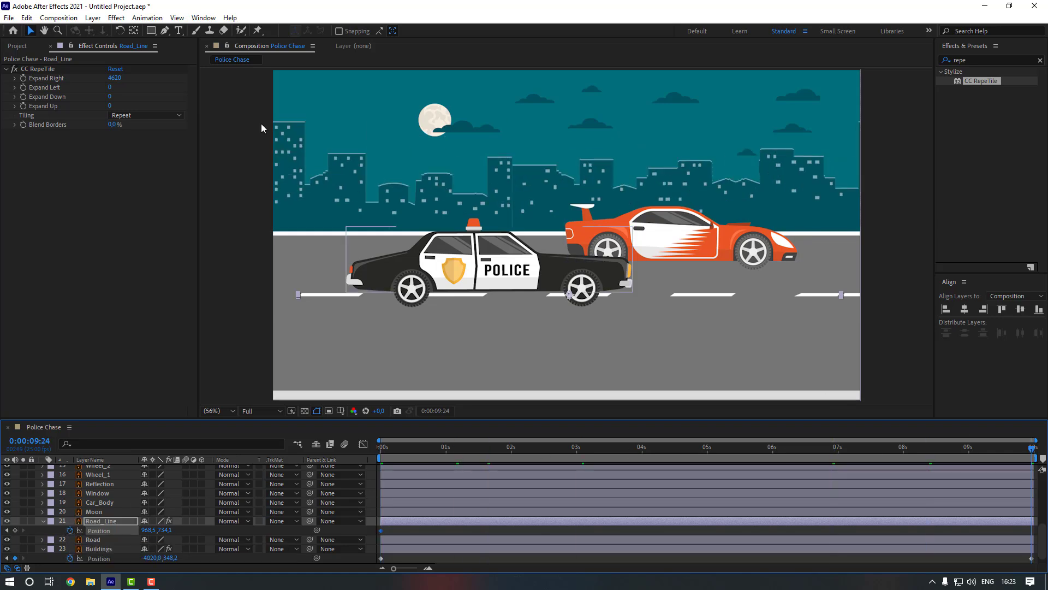
left_click(114, 78)
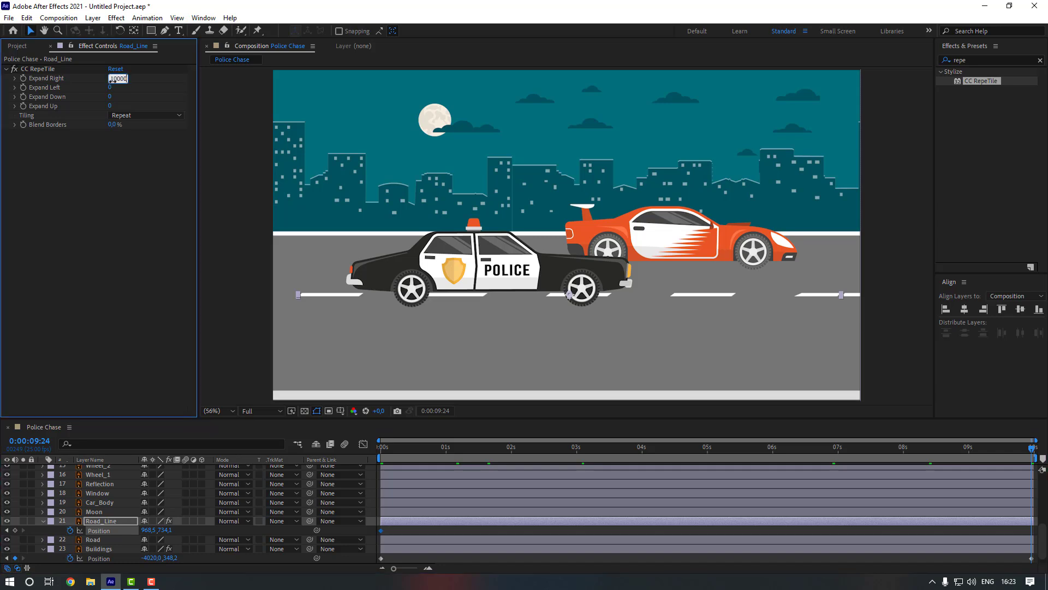
key("Return")
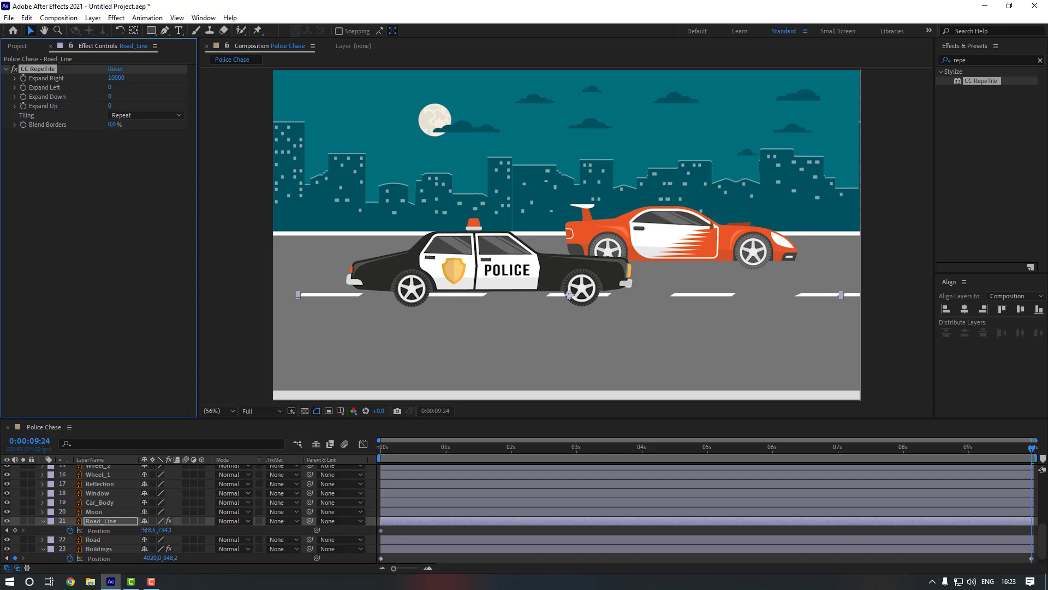
- Keyframe the Road_Line layer's Position at X -8691.5 on the last frame and review the motion
left_click_drag(150, 529, 11, 522)
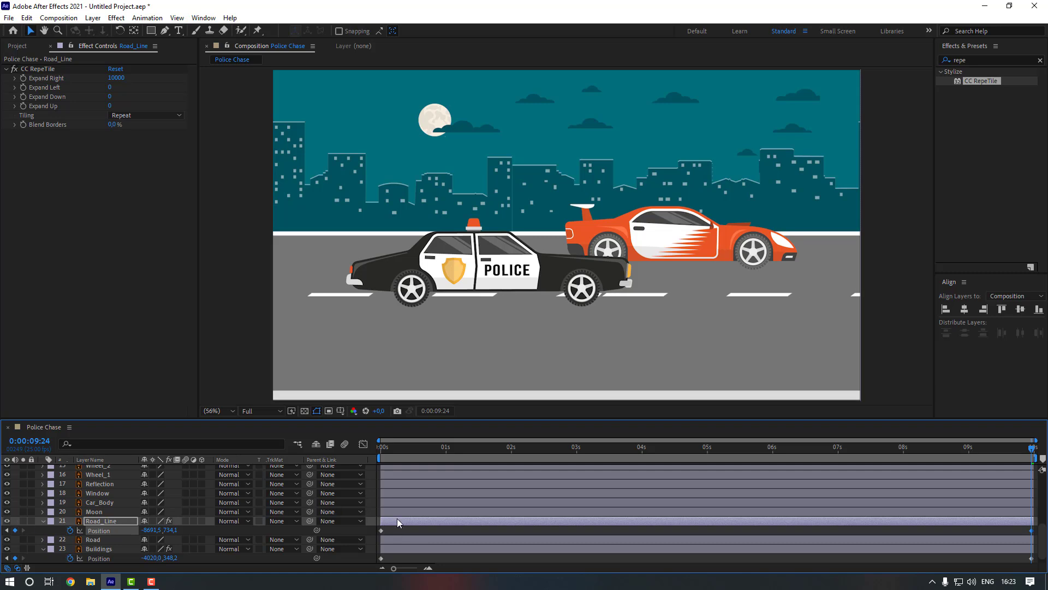
key("space")
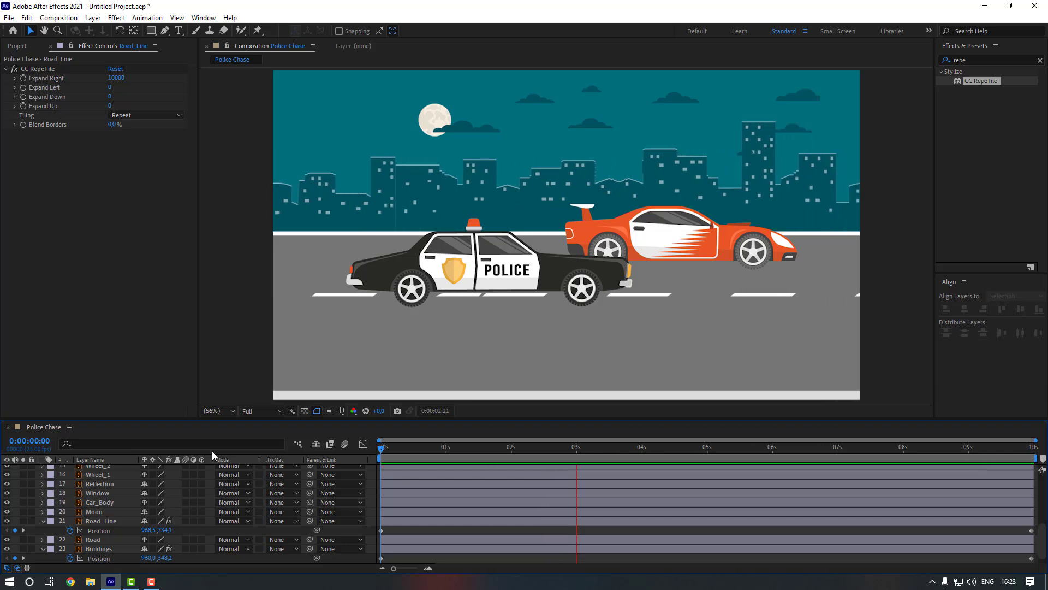
left_click_drag(464, 441, 869, 443)
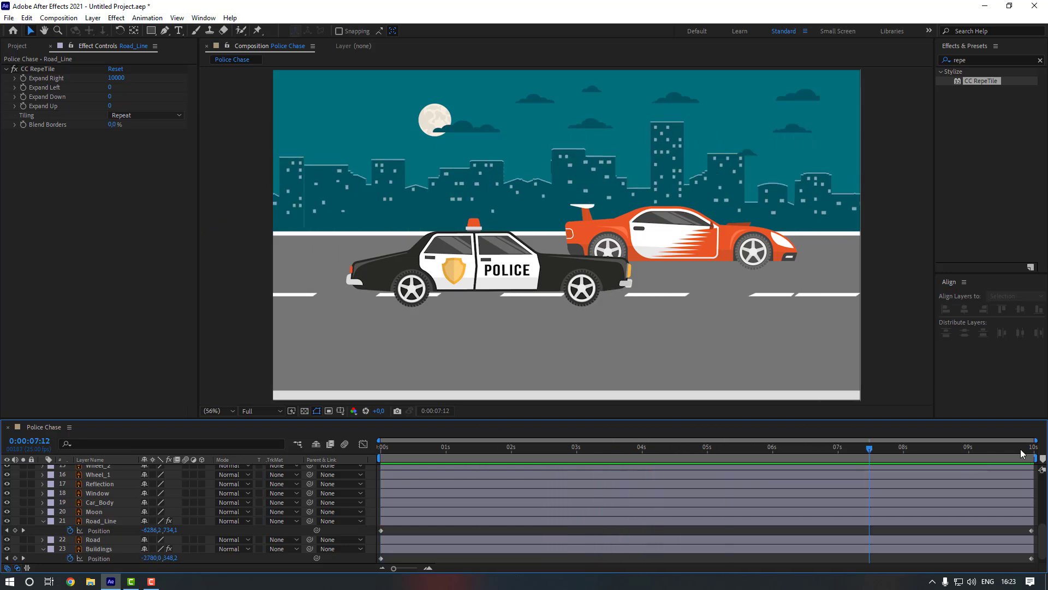
- Return to the last frame and increase Road_Line's CC RepeTile Expand Right to 20000
left_click_drag(1022, 453, 1035, 452)
left_click(116, 78)
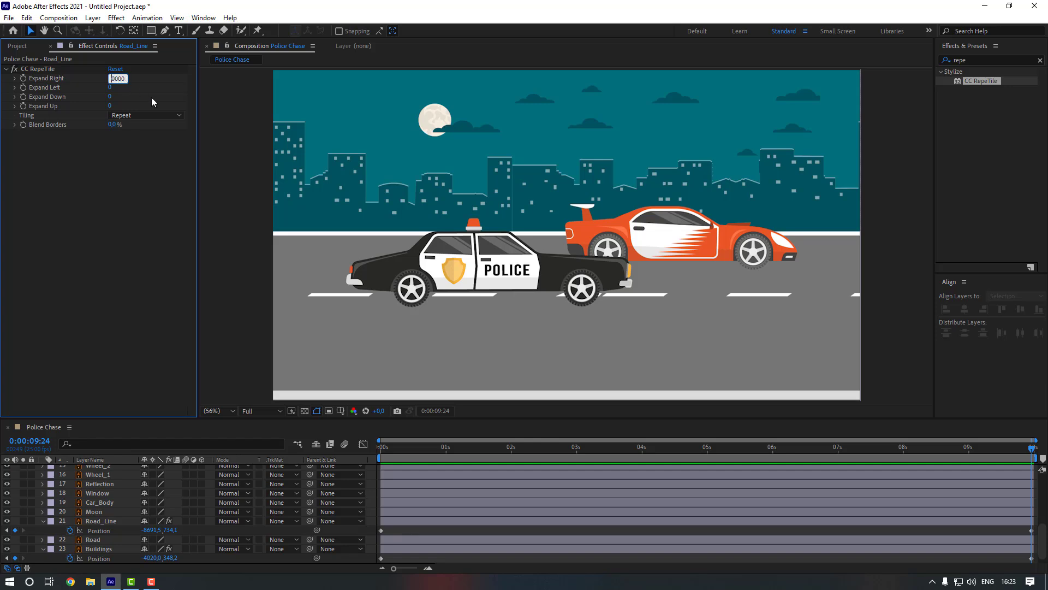
type("2")
key("Return")
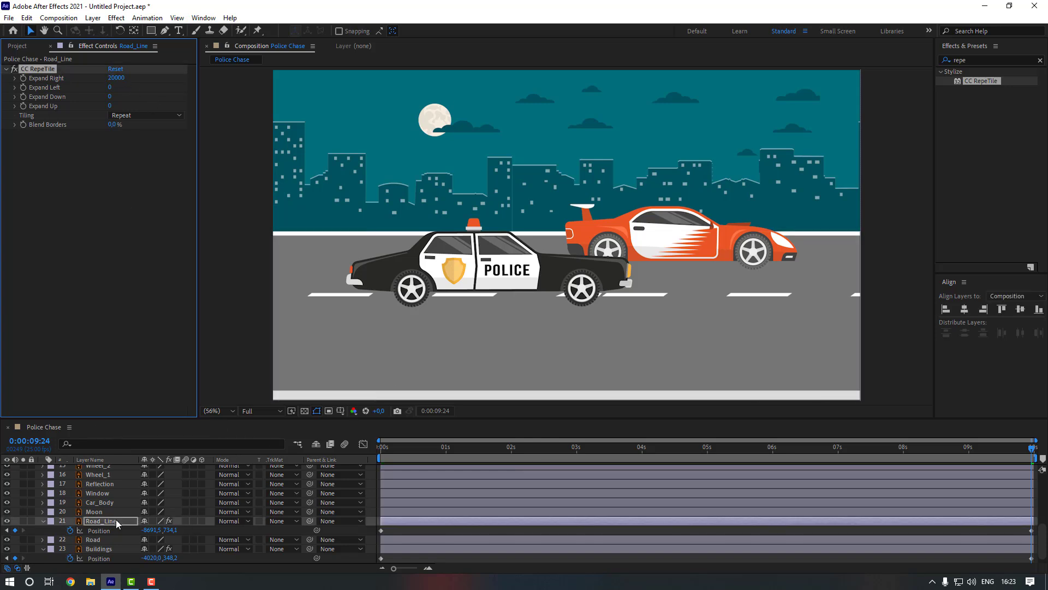
- Shift the Road_Line layer's last Position keyframe much farther left so the lines move faster, and preview the motion
left_click(117, 522)
left_click_drag(147, 531, 87, 516)
mouse_move(158, 534)
left_mouse_down()
mouse_move(134, 529)
mouse_move(154, 529)
left_mouse_up()
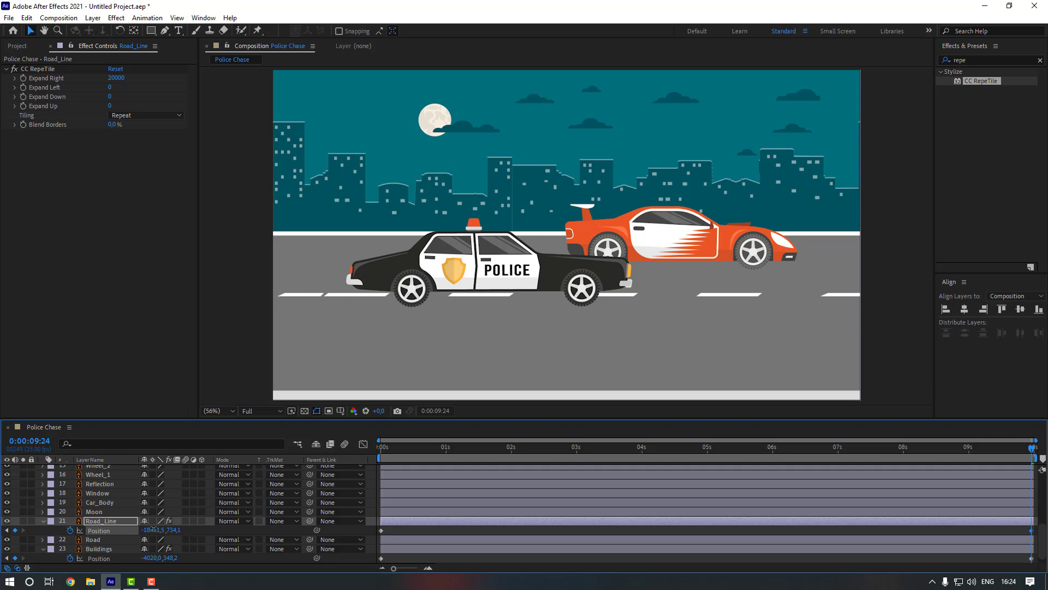
left_click(420, 529)
key("space")
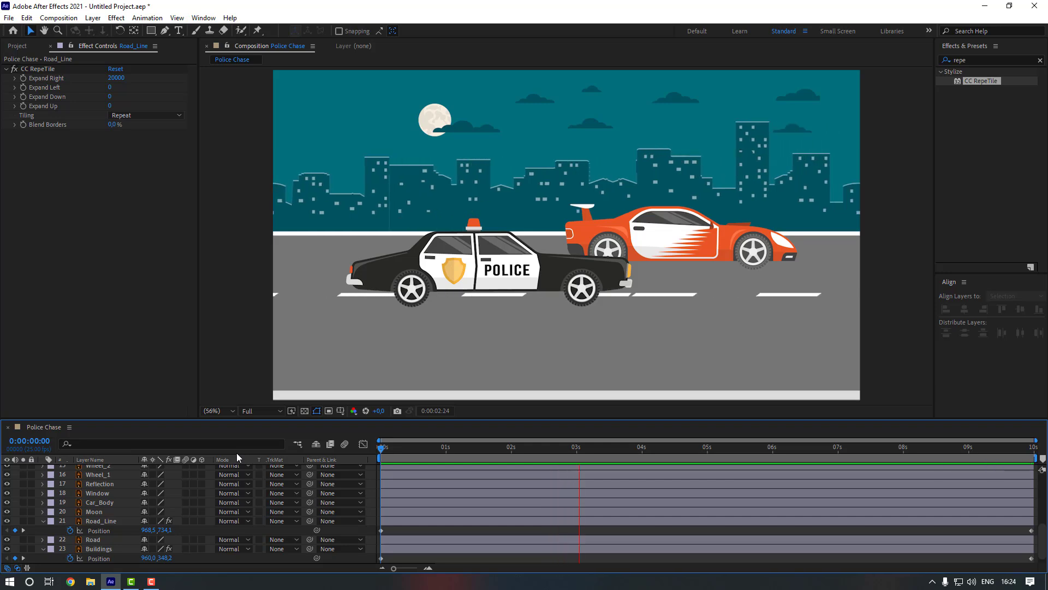
key("space")
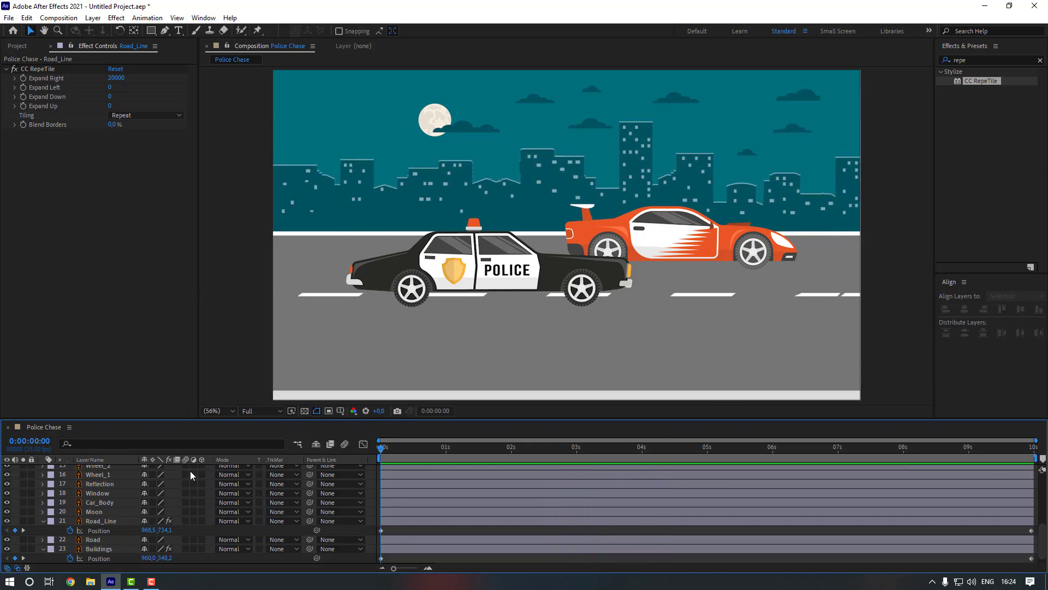
- Solo the Car_Body layer, move its anchor point to the bottom centre of the orange car body, and turn solo off
left_click(109, 502)
left_click(43, 521)
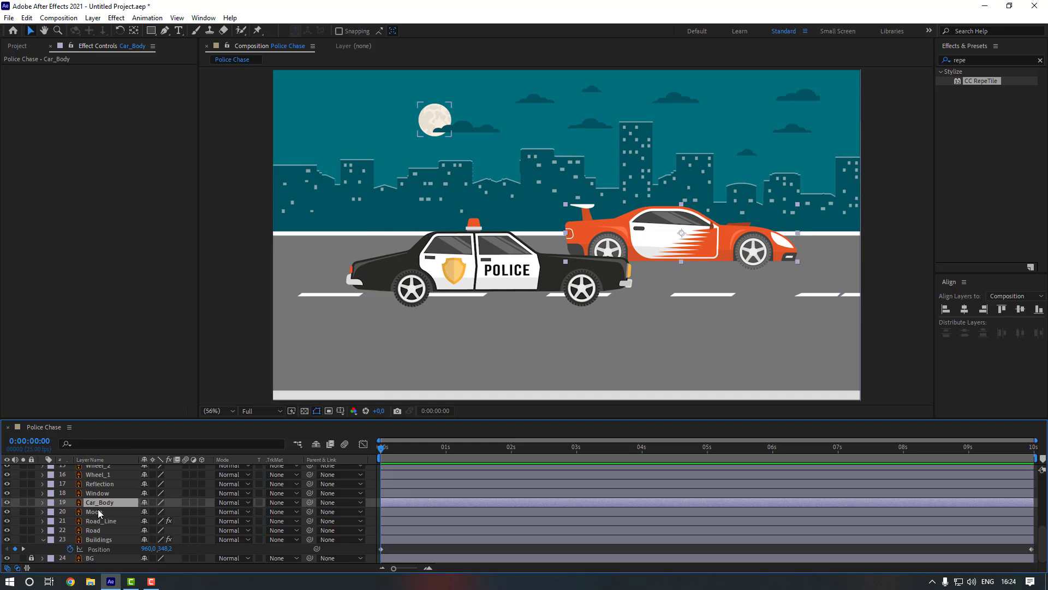
left_click(23, 502)
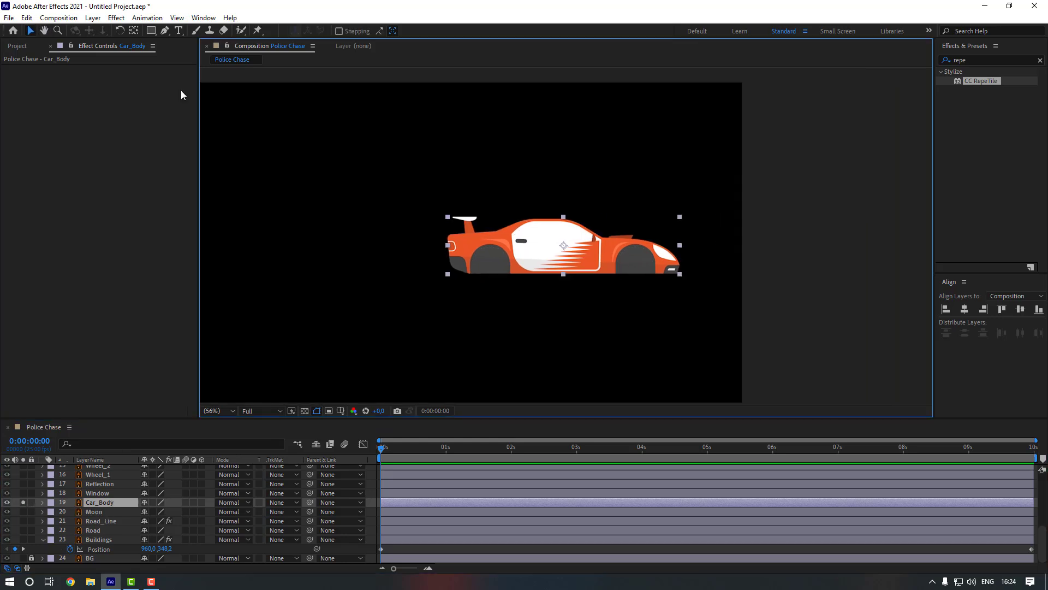
left_click(133, 31)
scroll(557, 273, "up", 4)
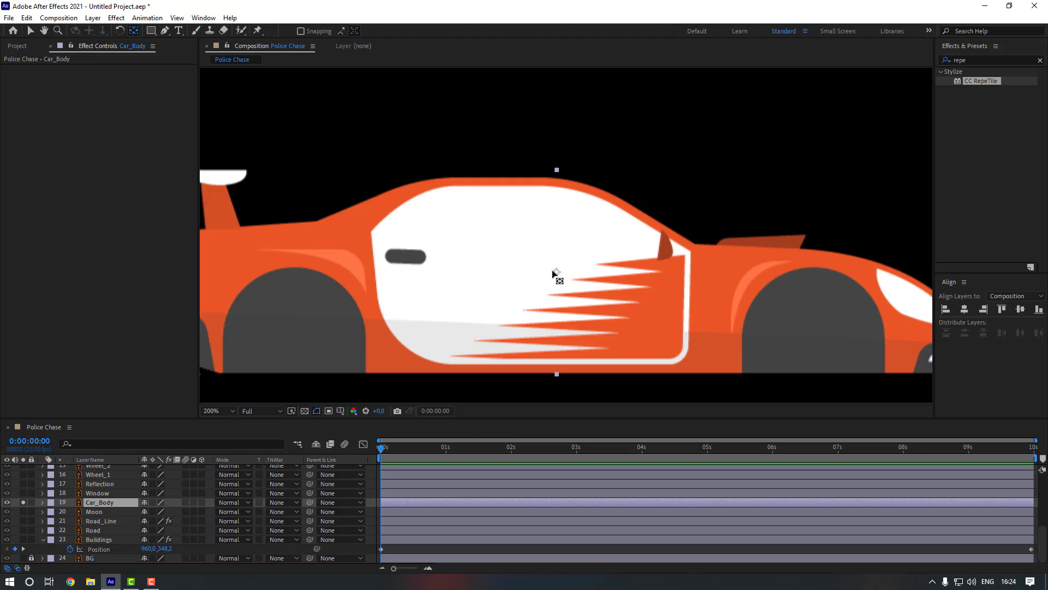
left_click_drag(559, 343, 555, 379)
left_click(23, 503)
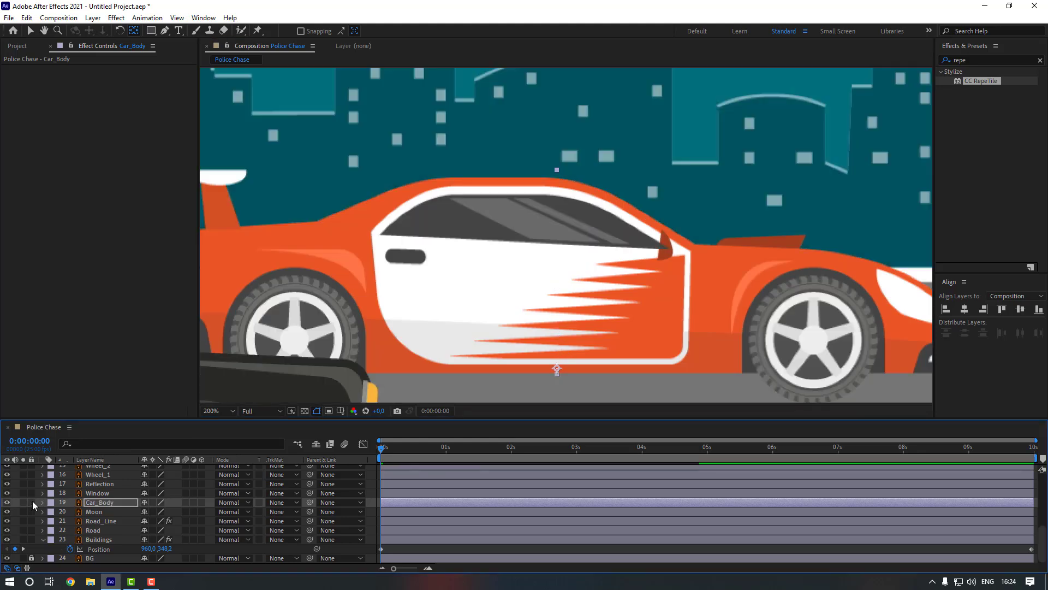
- Solo the Car_Body_2 layer, move its anchor point to the bottom centre of the police car body, and turn solo off
scroll(475, 300, "down", 2)
scroll(115, 512, "up", 2)
left_click(115, 511)
left_click(103, 502)
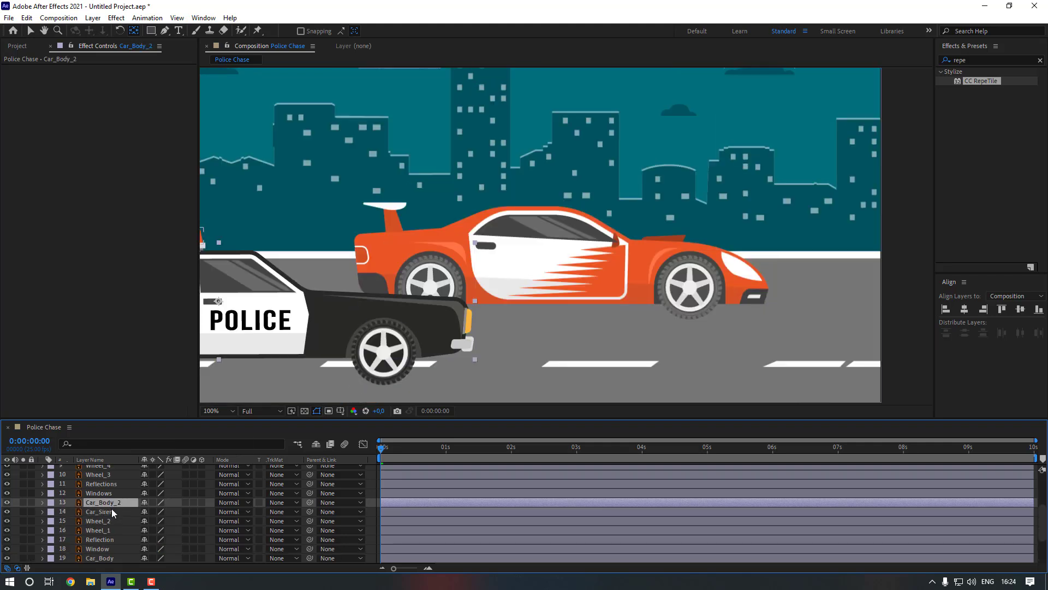
scroll(383, 325, "down", 2)
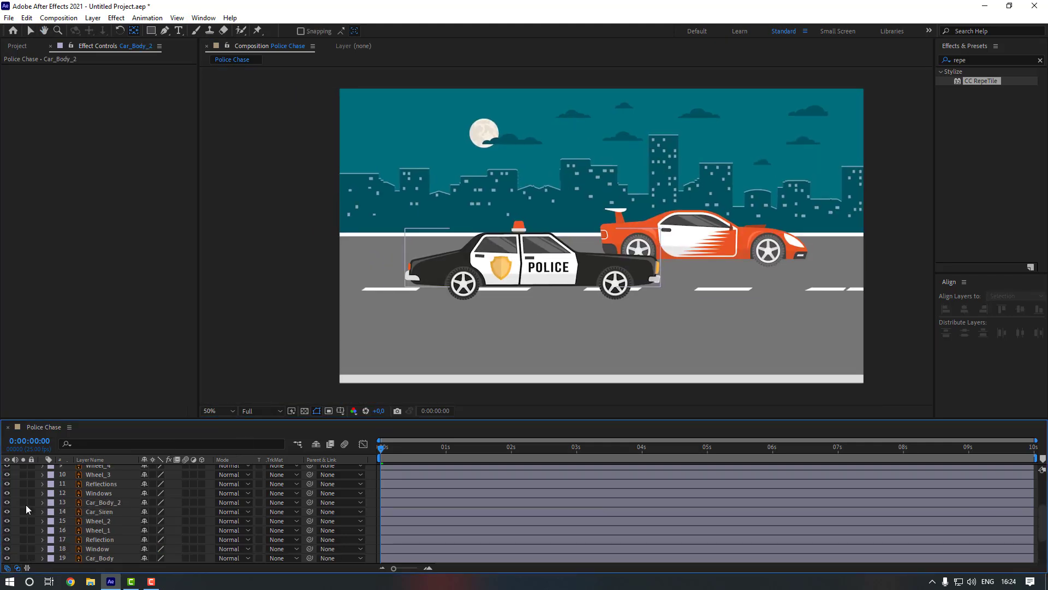
left_click(23, 502)
scroll(483, 298, "up", 2)
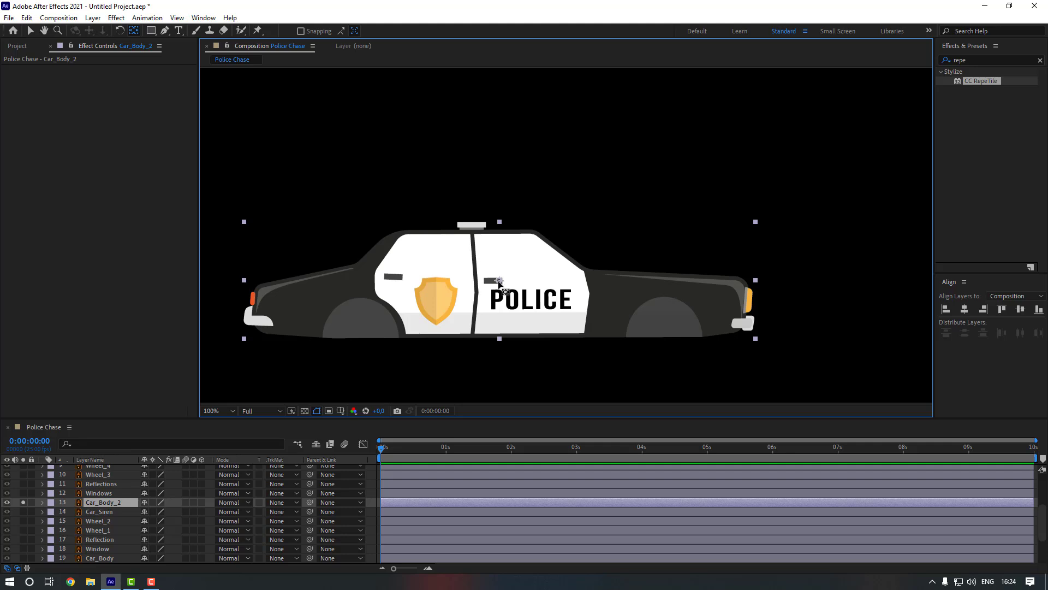
left_click_drag(499, 281, 497, 334)
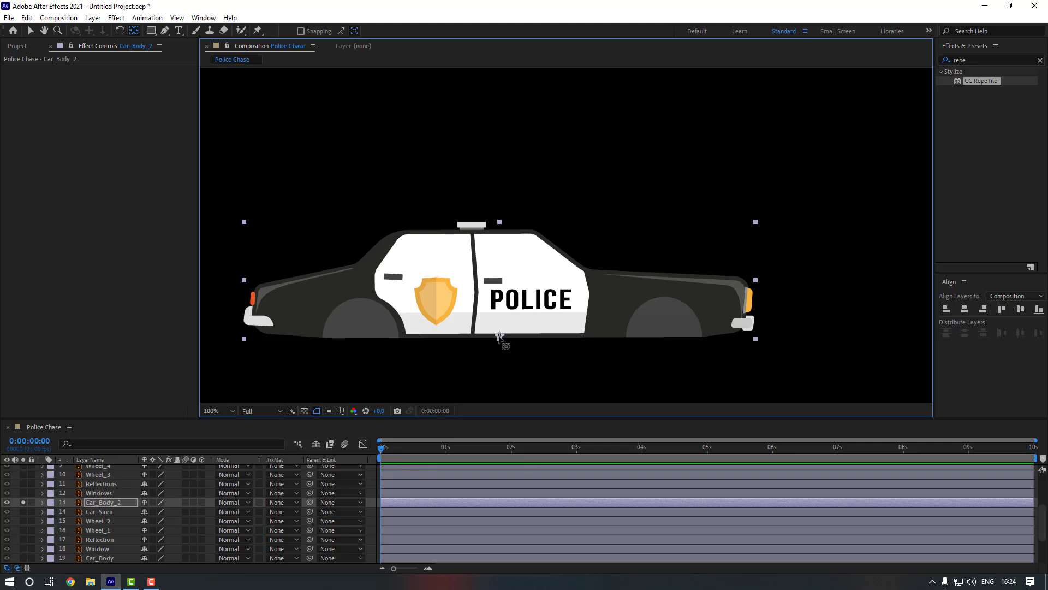
left_click(23, 503)
key("v")
scroll(317, 334, "down", 2)
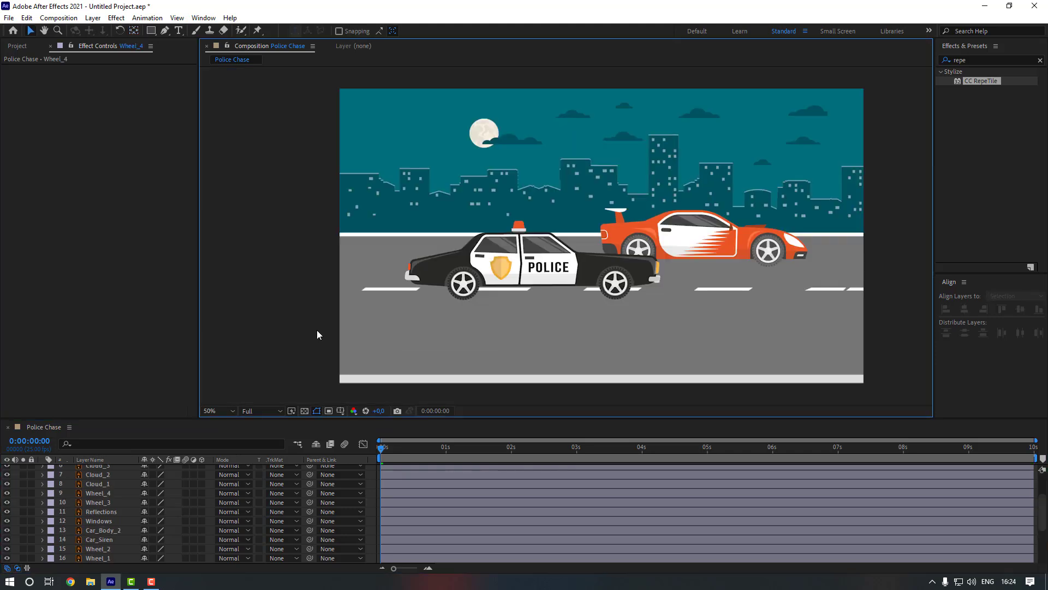
- Create a null object and rename it Controller_1
left_click(440, 355)
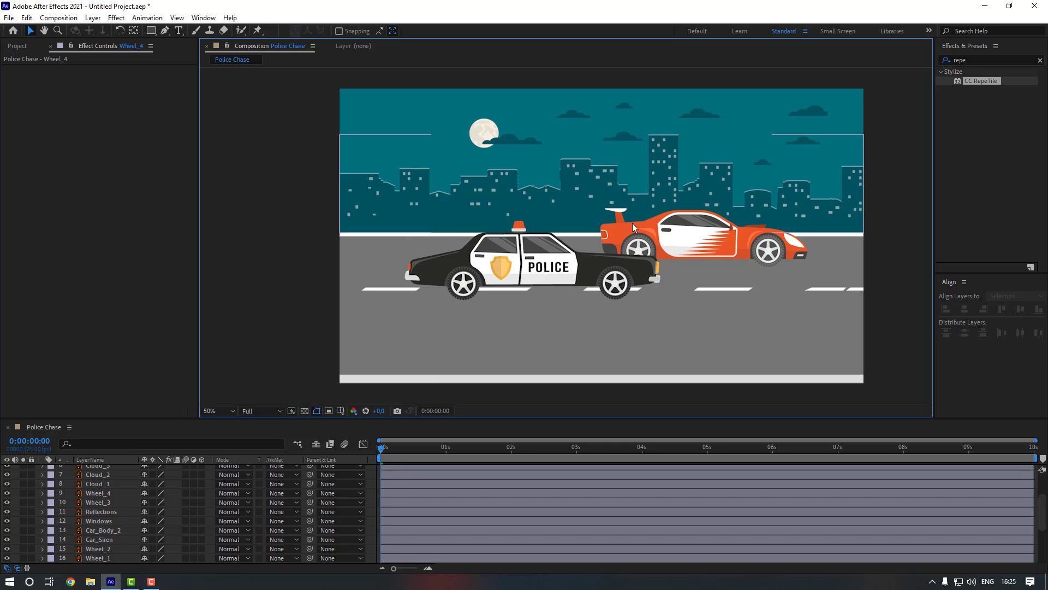
right_click(256, 227)
mouse_move(334, 235)
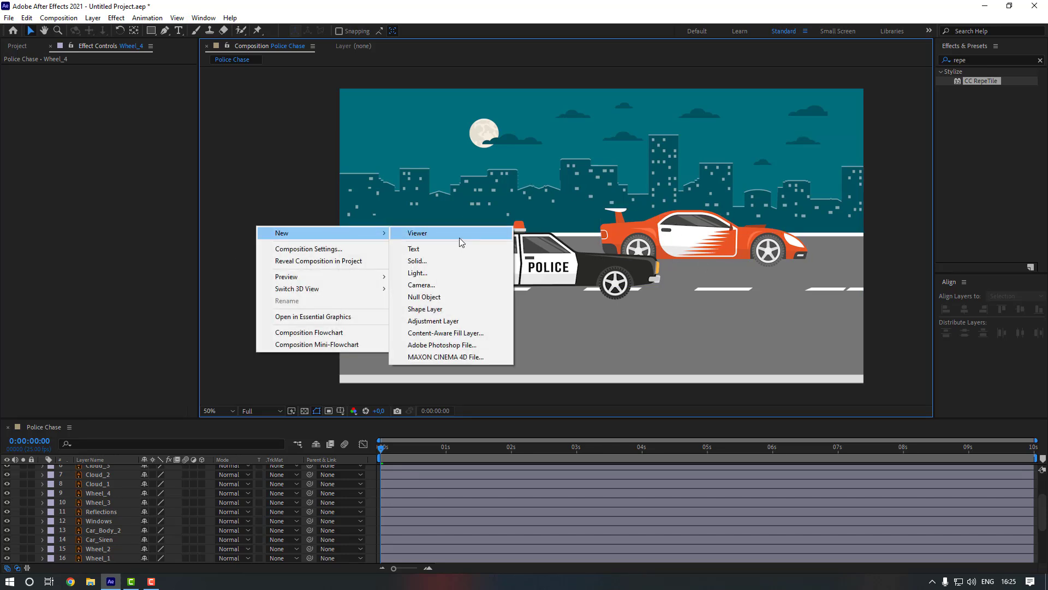
left_click(426, 297)
key("Return")
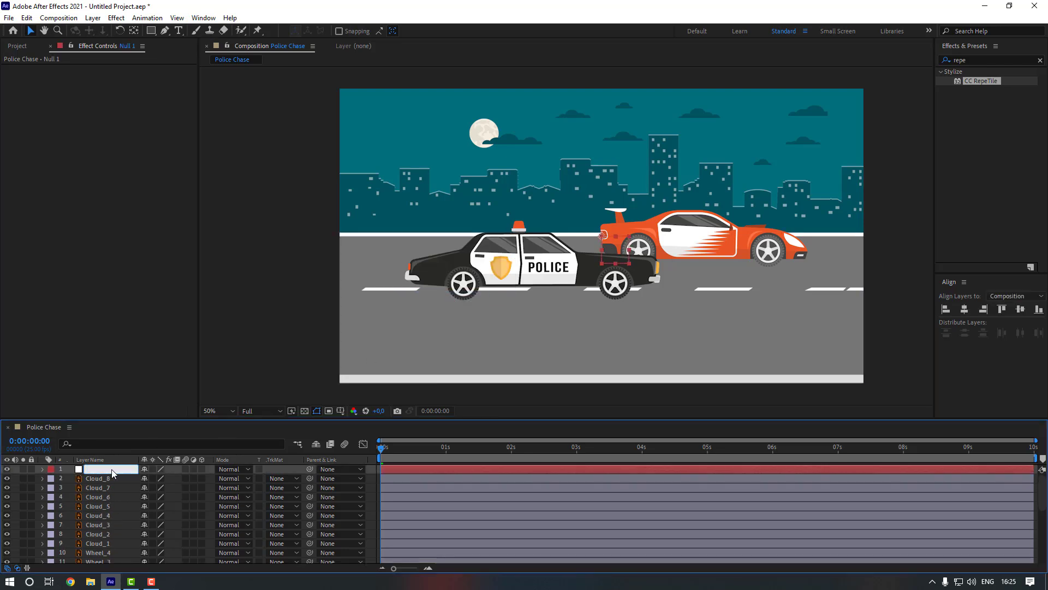
type("Controller_1")
key("Return")
- Move Controller_1 between Car_Siren and Wheel_2 in the layer order, then place it over the orange car's door with its anchor point centred
left_click_drag(112, 470, 122, 491)
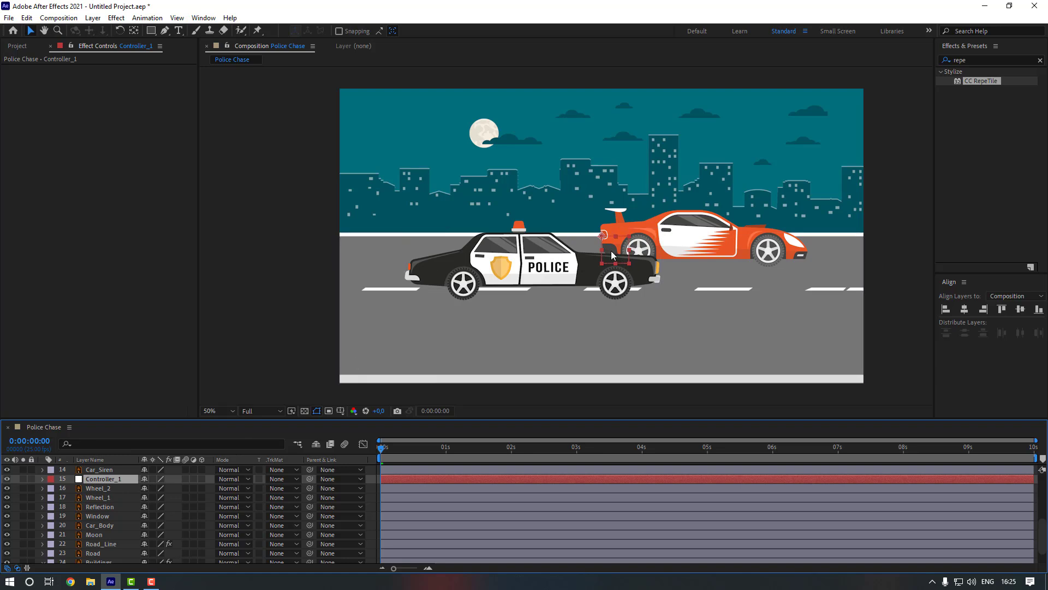
left_click_drag(613, 255, 693, 244)
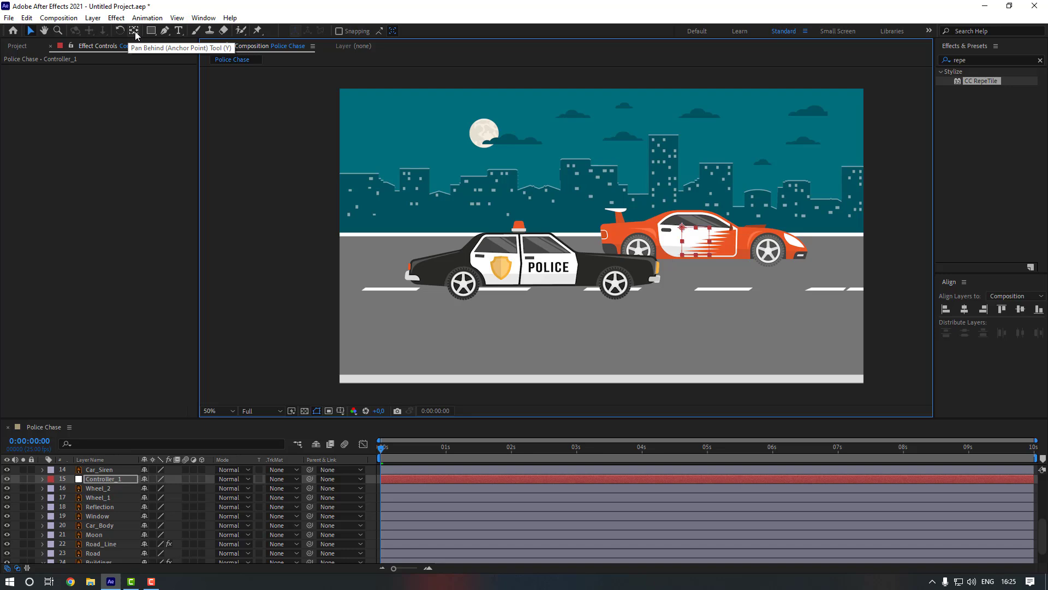
key("ctrl+alt+Home")
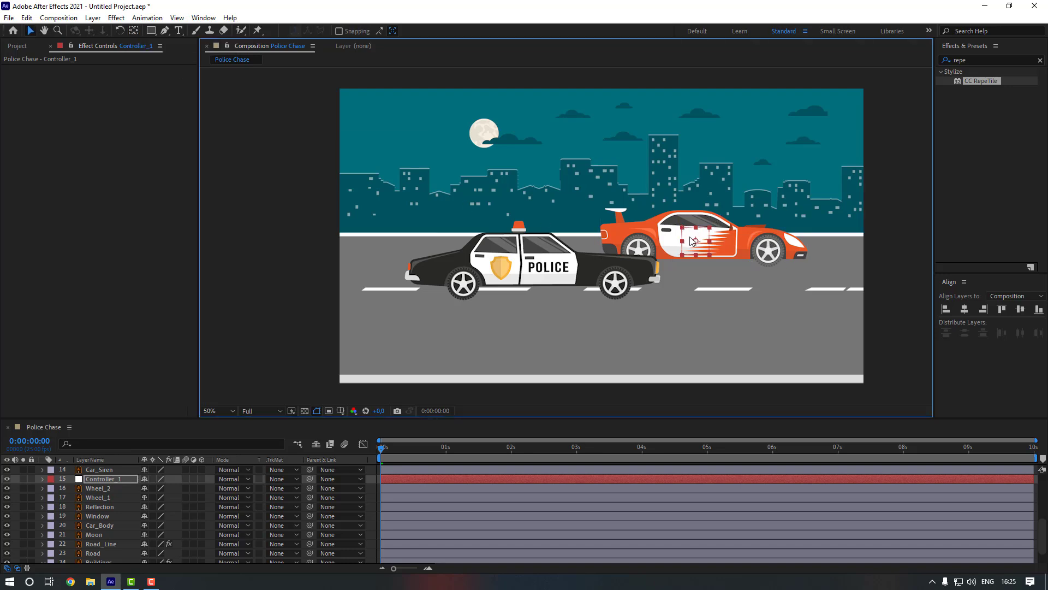
- Parent the Car_Body, Wheel_1 and Wheel_2 layers to Controller_1
left_click(104, 526)
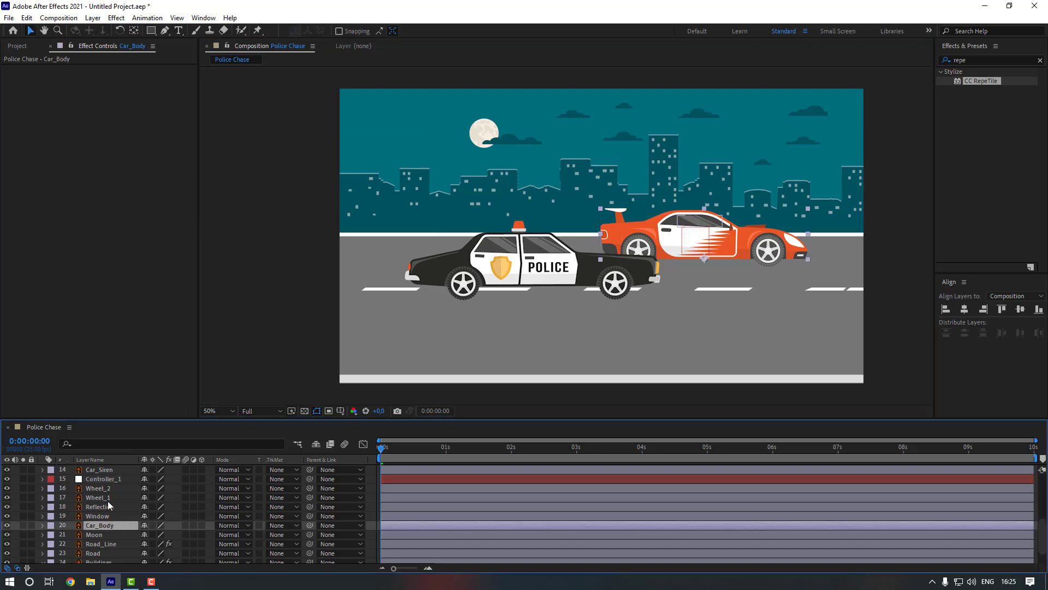
left_click(107, 499, "ctrl")
left_click(130, 488, "ctrl")
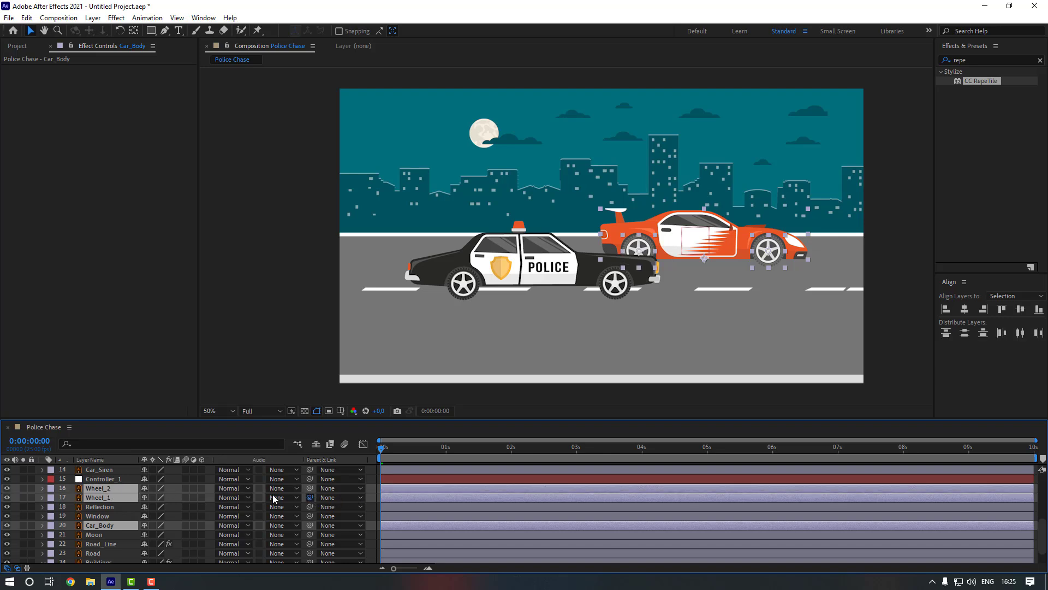
left_click_drag(273, 498, 106, 482)
- Pre-compose the orange car's Window and Reflection layers into a new composition named Window
left_click(114, 516)
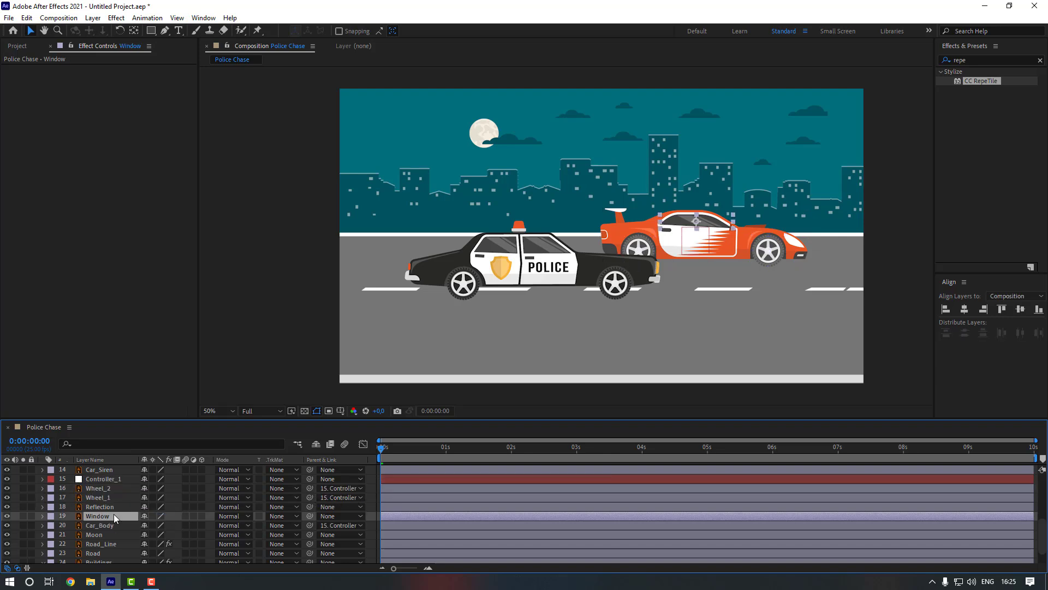
left_click(110, 507, "ctrl")
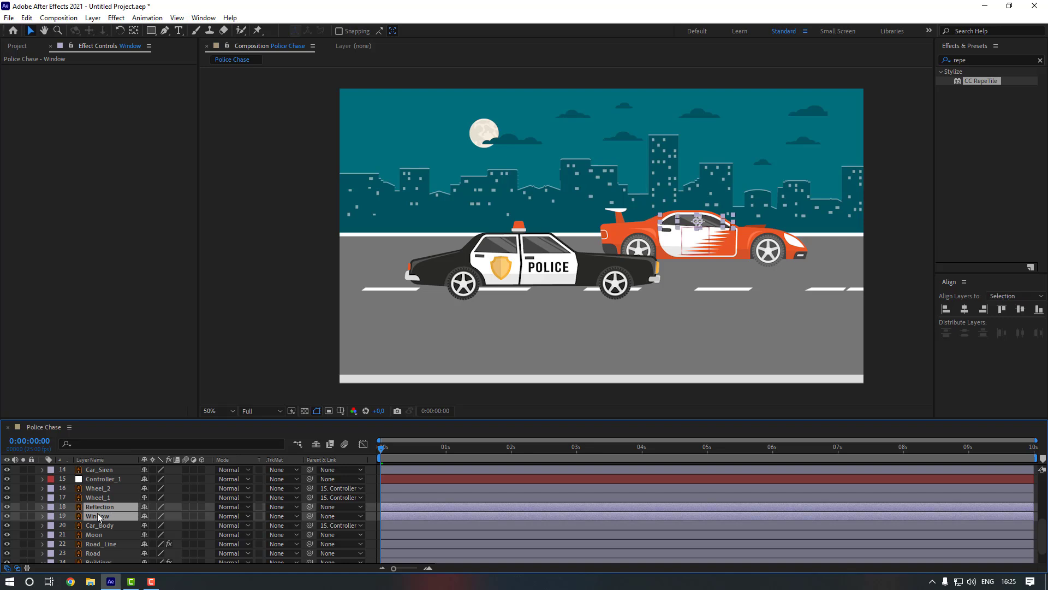
right_click(100, 516)
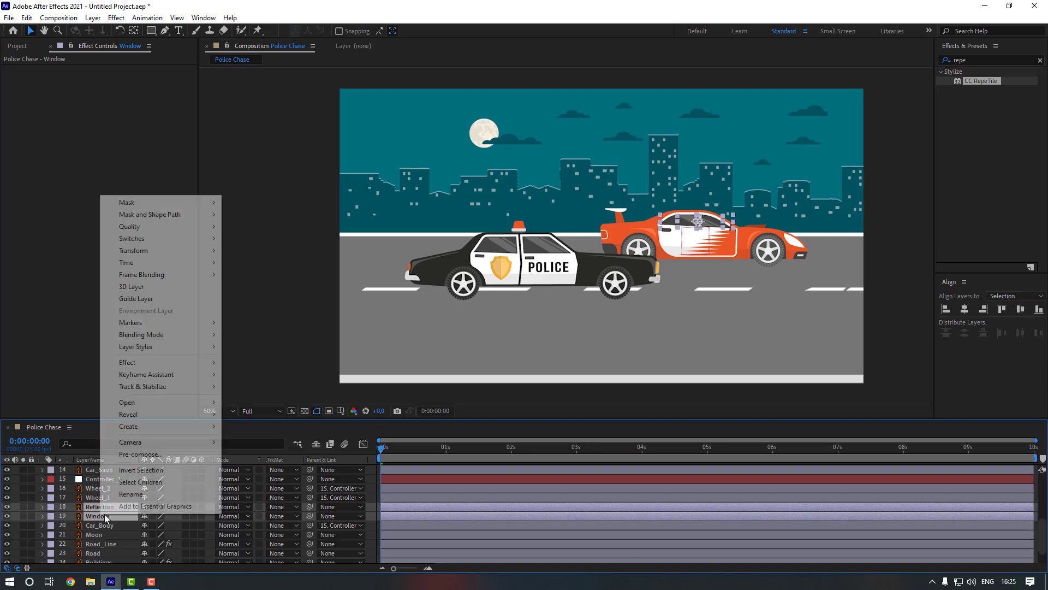
left_click(162, 454)
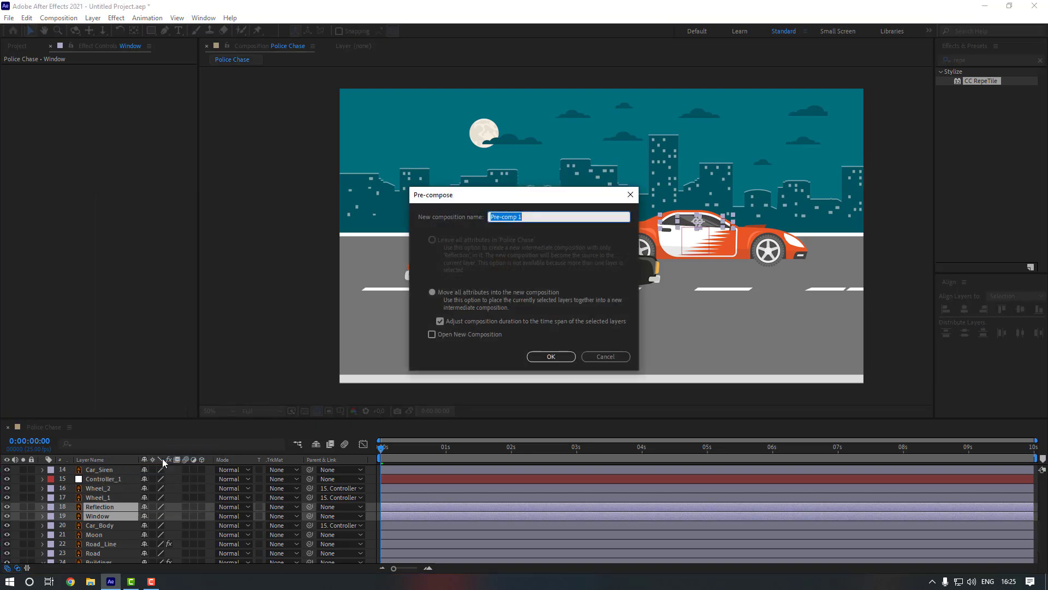
type("Window")
key("Return")
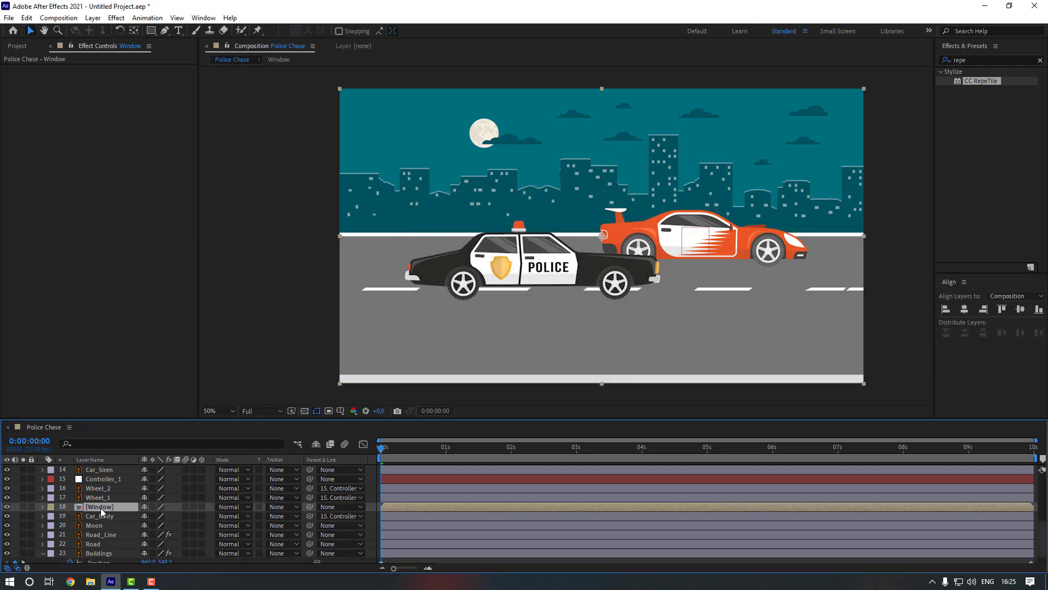
- Open the Window pre-composition and crop it to a region of interest drawn closely around the car window
double_click(100, 507)
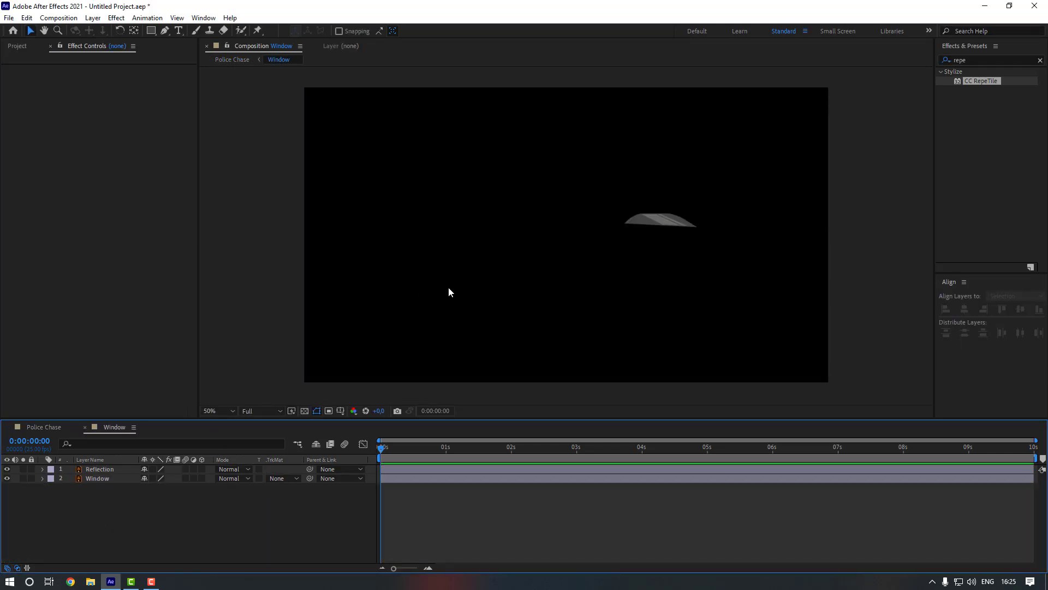
left_click(328, 411)
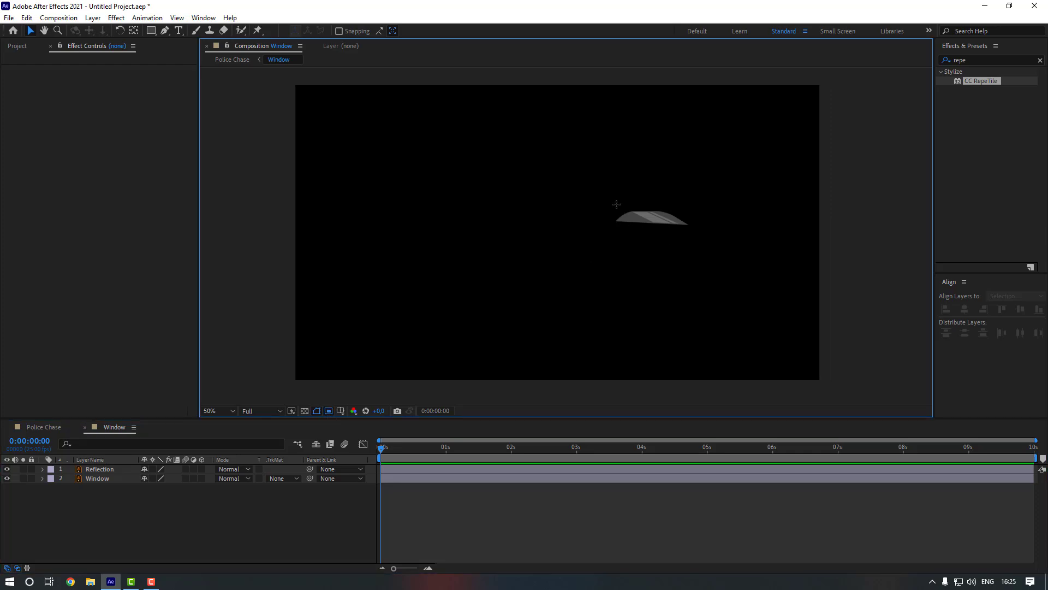
left_click_drag(606, 194, 699, 242)
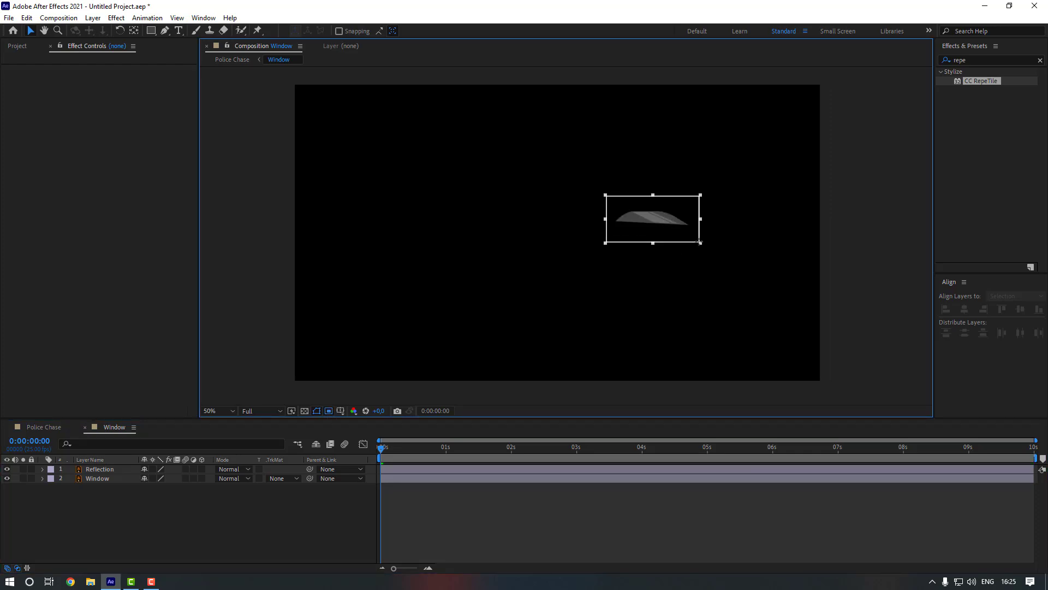
left_click(59, 17)
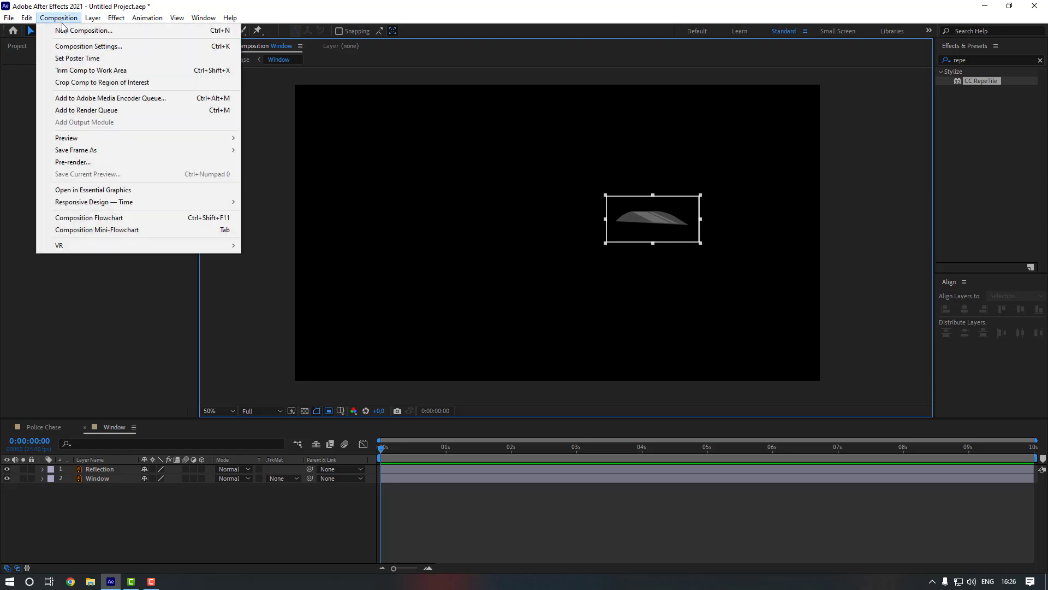
left_click(120, 85)
key("period")
key("period")
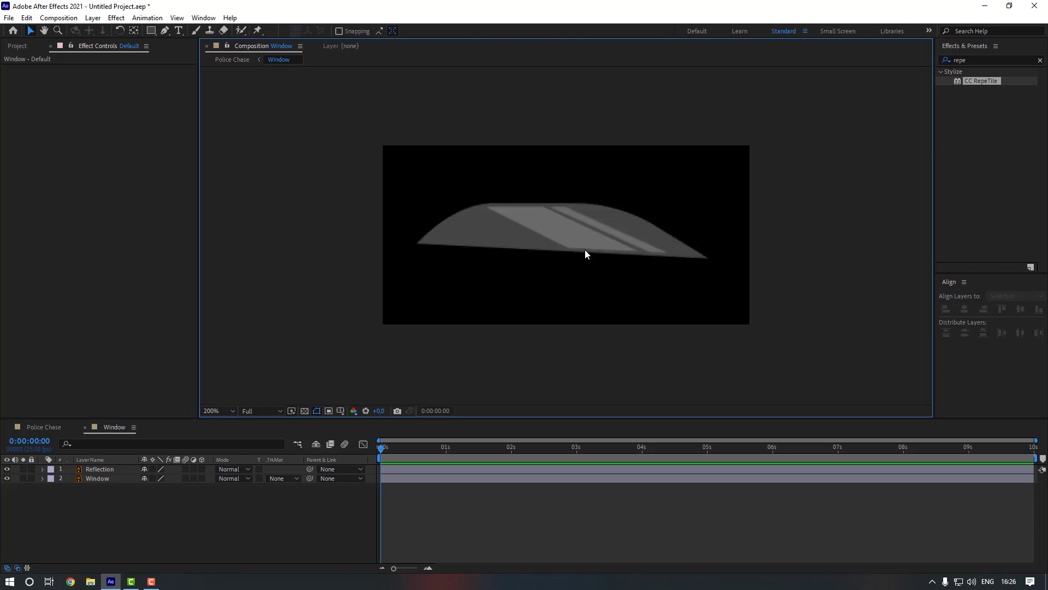
- Duplicate the Window layer, place the copy above Reflection, and set Reflection's track matte to Alpha Matte "Window 2"
left_click(328, 463)
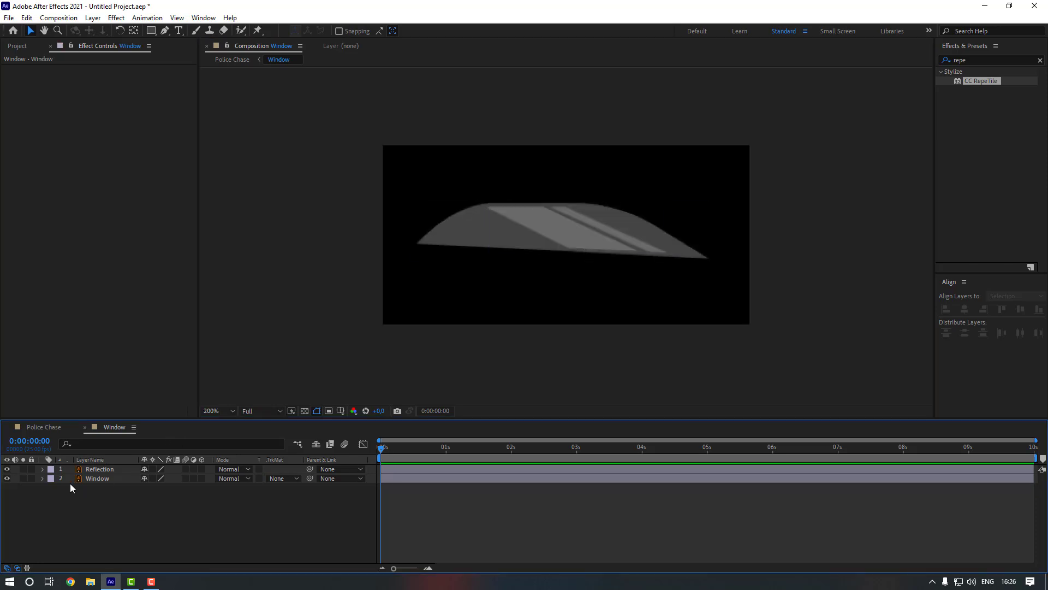
left_click(94, 479)
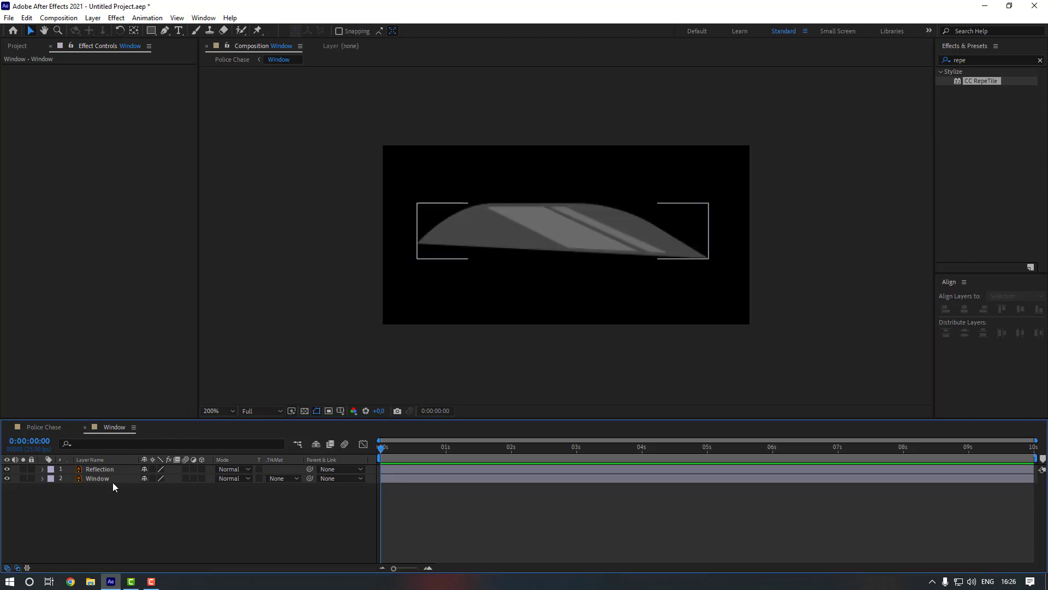
left_click(112, 483)
key("ctrl+d")
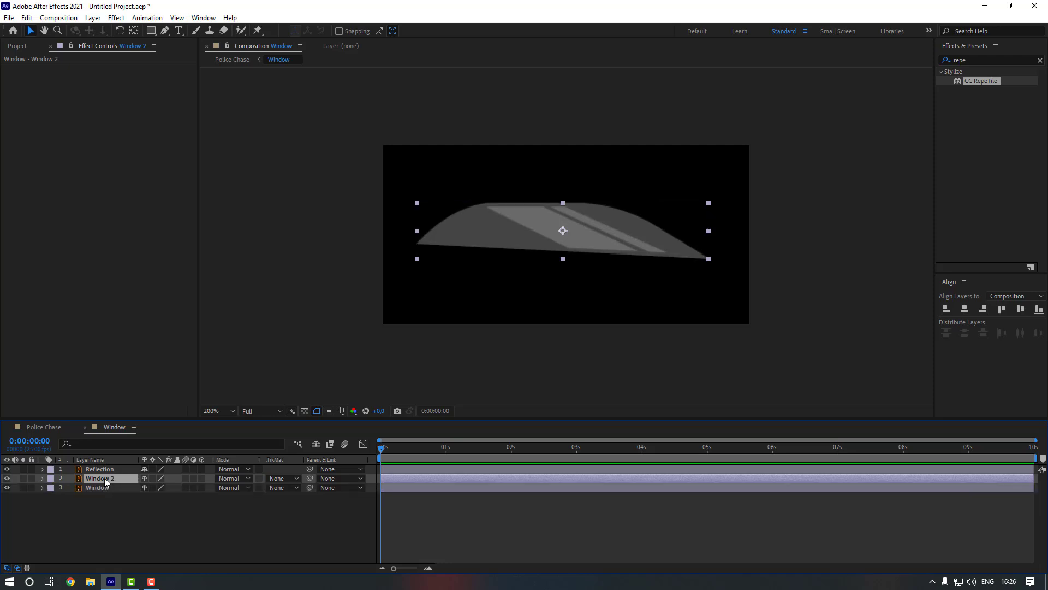
left_click_drag(104, 477, 106, 467)
left_click(106, 480)
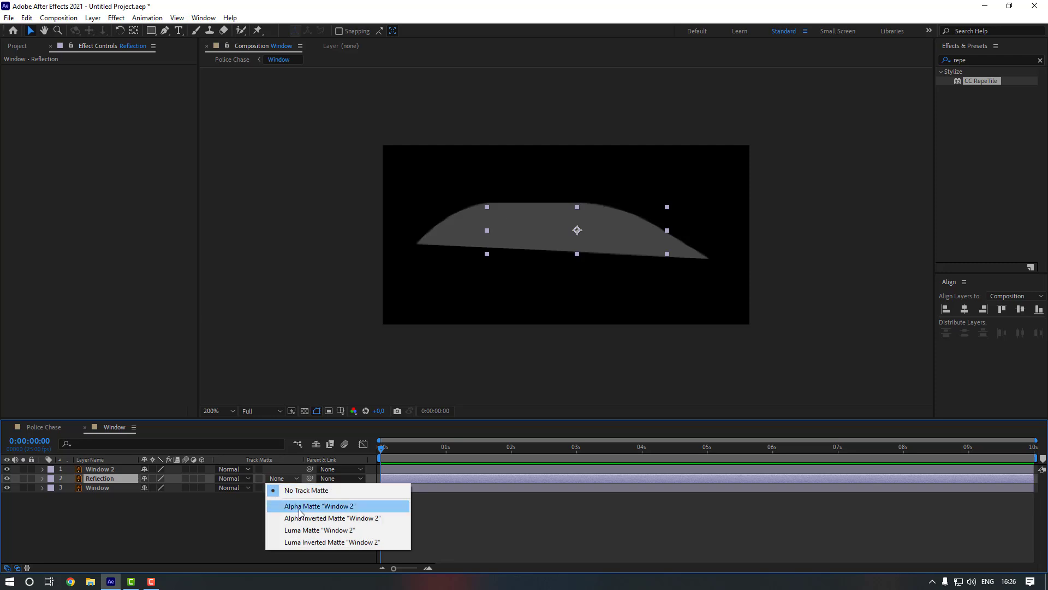
left_click(304, 506)
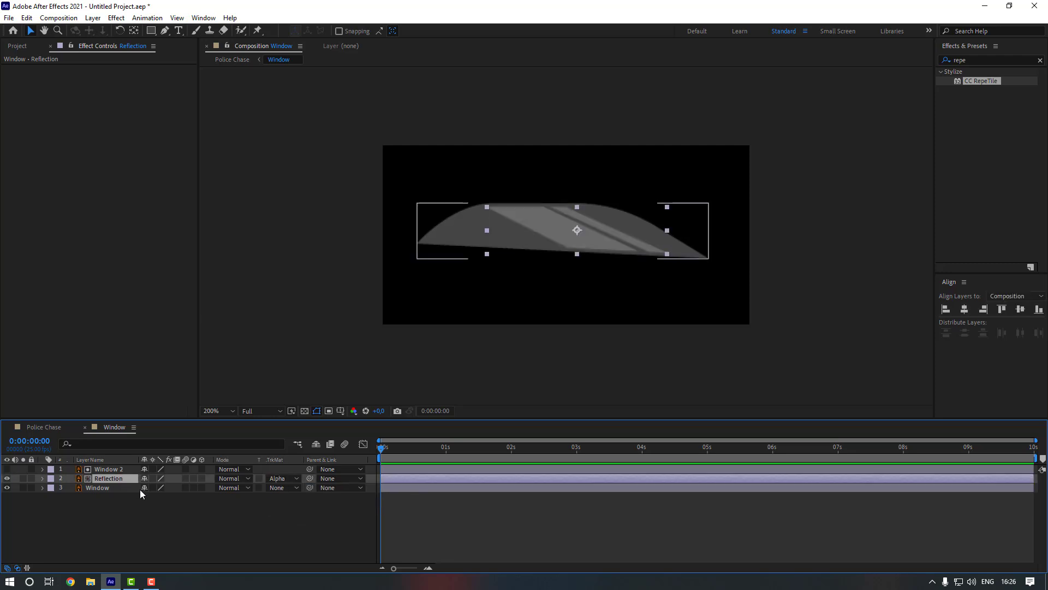
- Scale the Reflection layer to 112%
key("s")
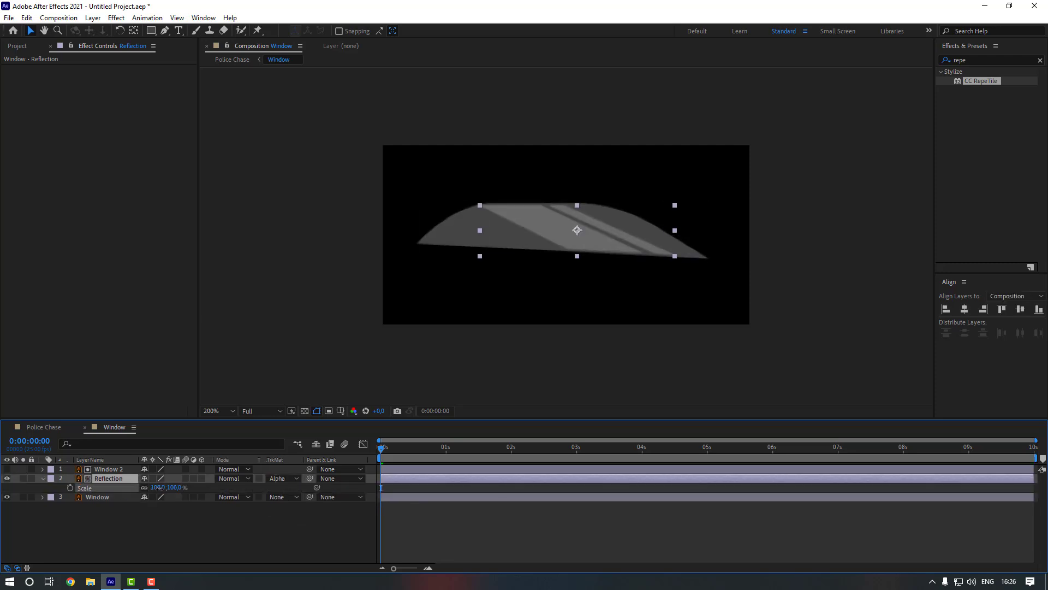
left_click_drag(155, 488, 161, 487)
left_click(170, 531)
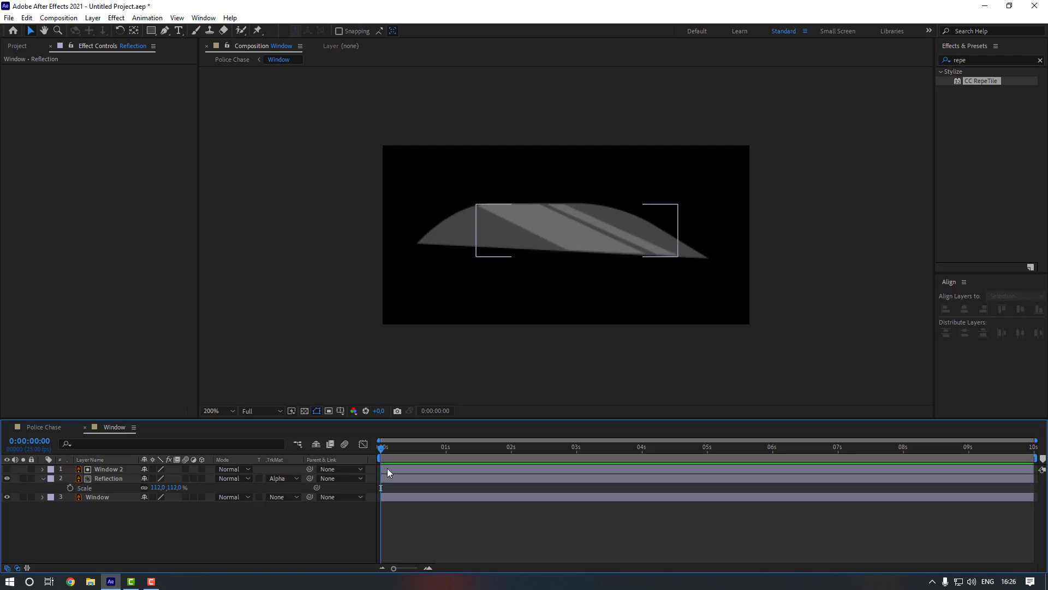
- Scale the Reflection layer to 149% and keyframe its Position at 331.9, 77.3 on the first frame, past the window's right side
left_click(106, 479)
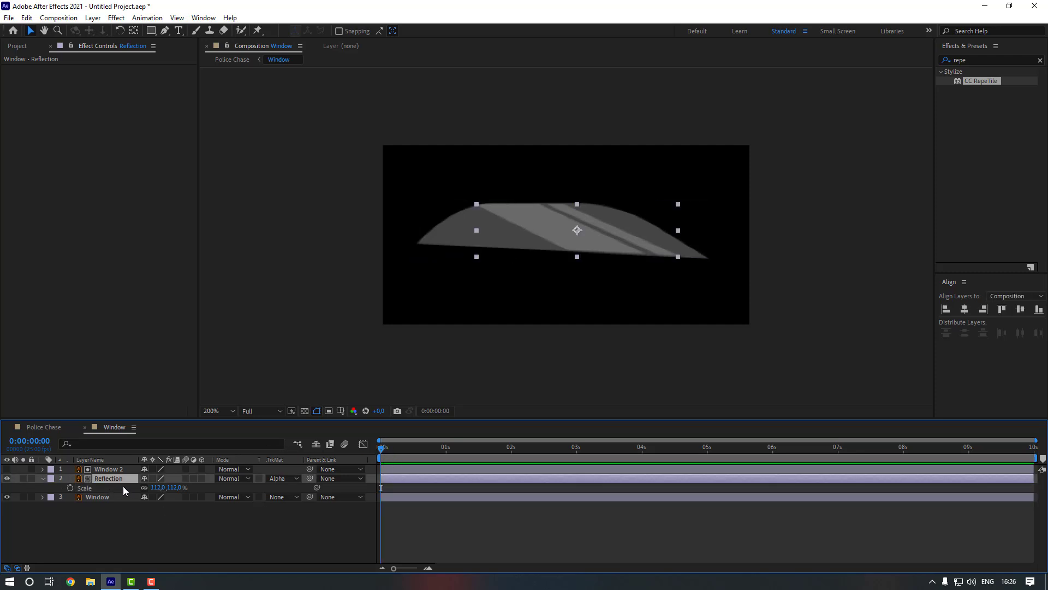
key("alt+shift+p")
left_click_drag(604, 223, 640, 222)
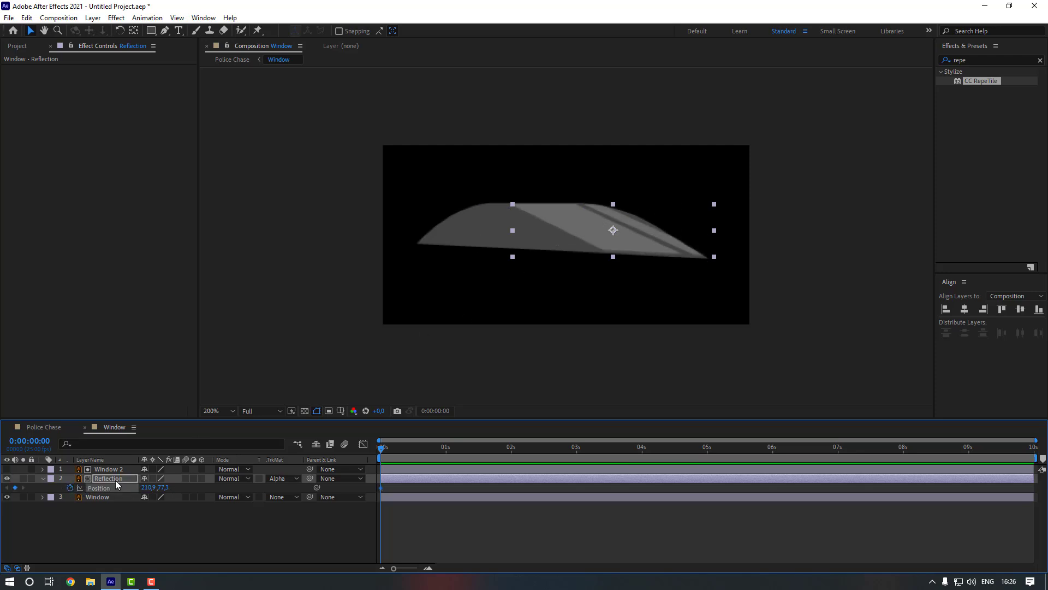
key("shift+s")
left_click_drag(152, 497, 218, 487)
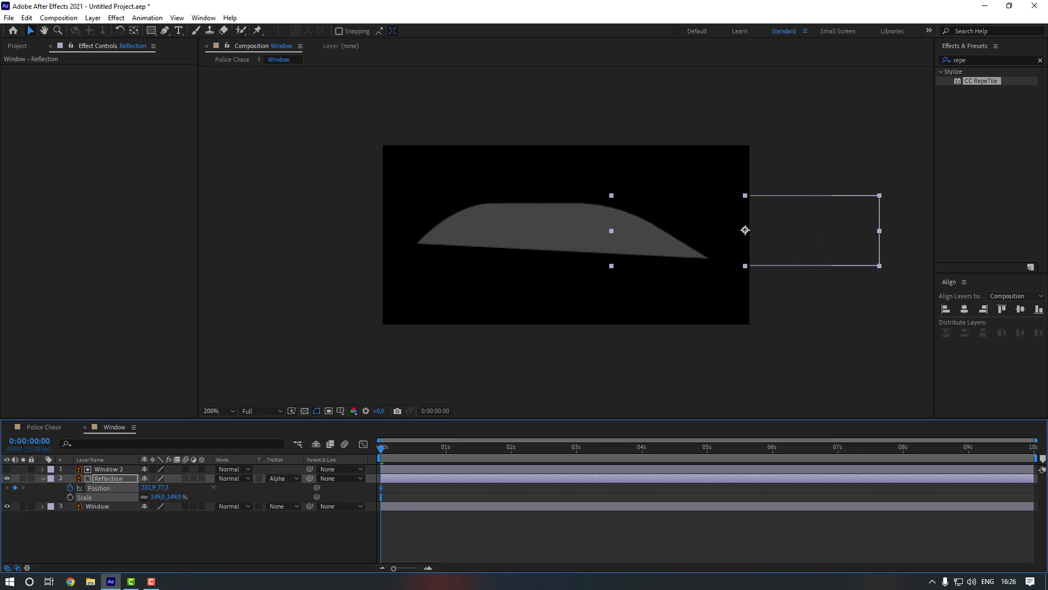
- Keyframe the Reflection layer's Position at -64.3, 77.3 at 0:00:00:10 so it sweeps leftward across the window
key("shift+Page_Down")
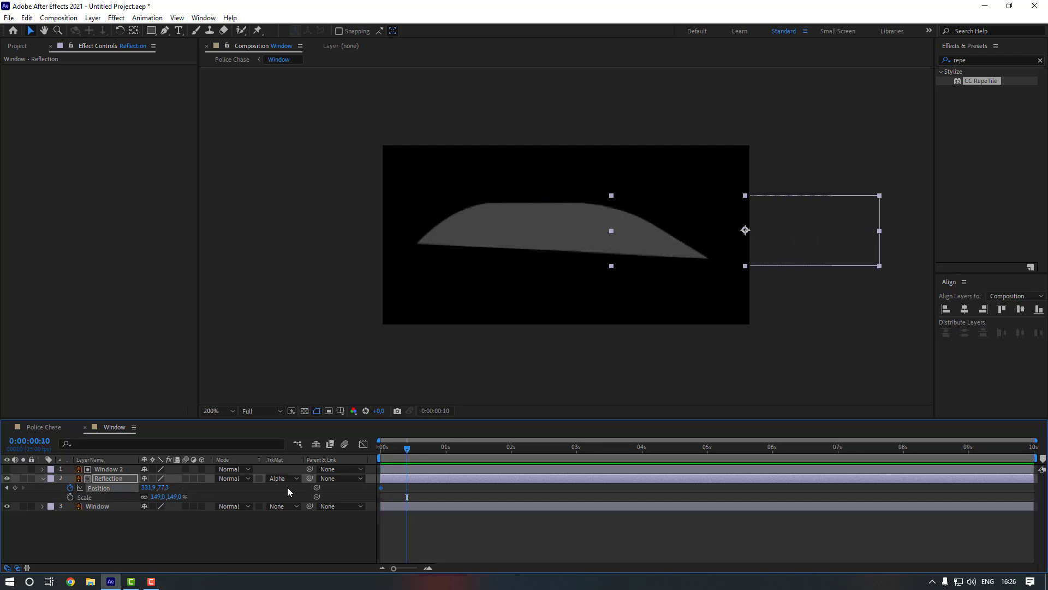
left_click_drag(149, 487, 49, 488)
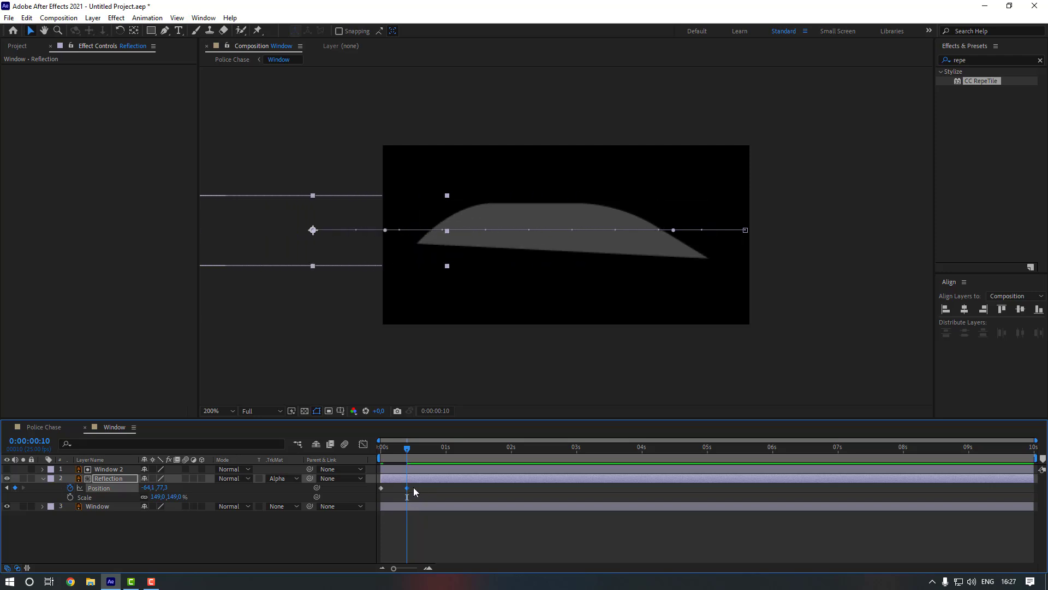
- Apply Easy Ease to both Position keyframes of the Reflection layer and end the work area at 0:00:00:10
right_click(406, 487)
mouse_move(488, 479)
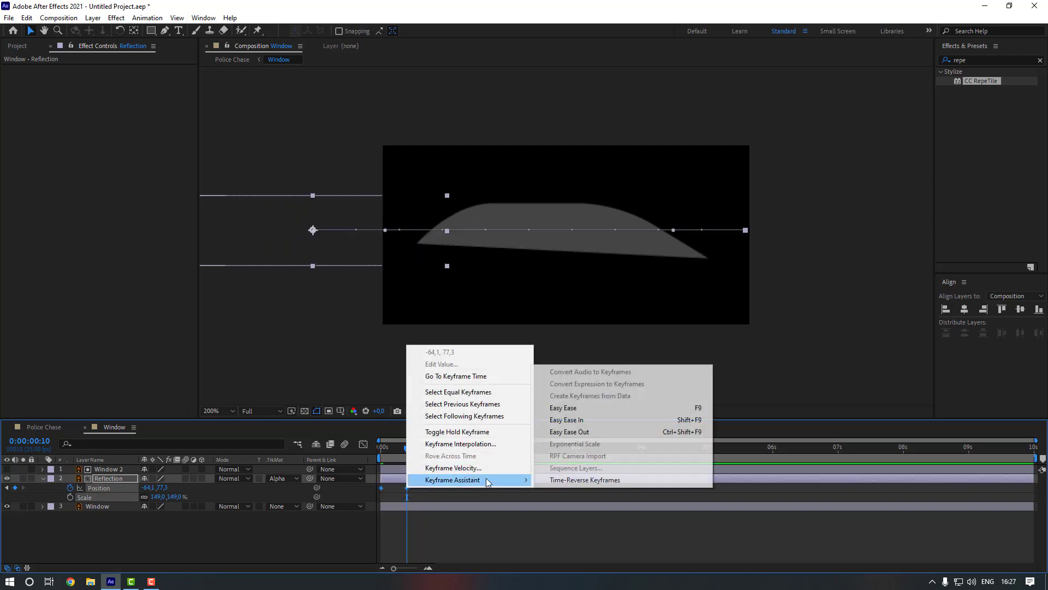
left_click(561, 420)
left_click_drag(407, 443, 381, 443)
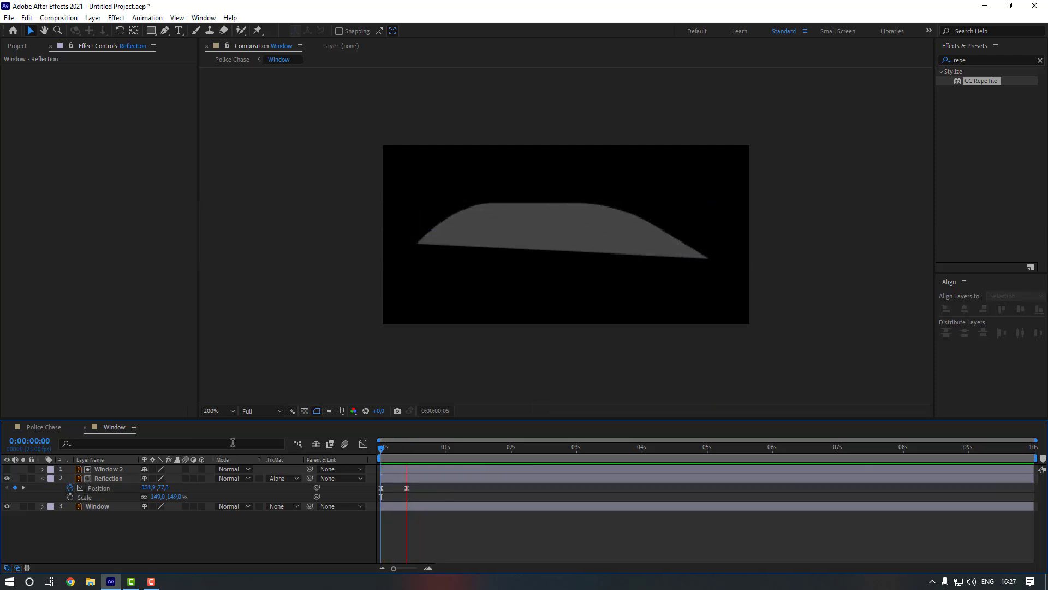
left_click(407, 451)
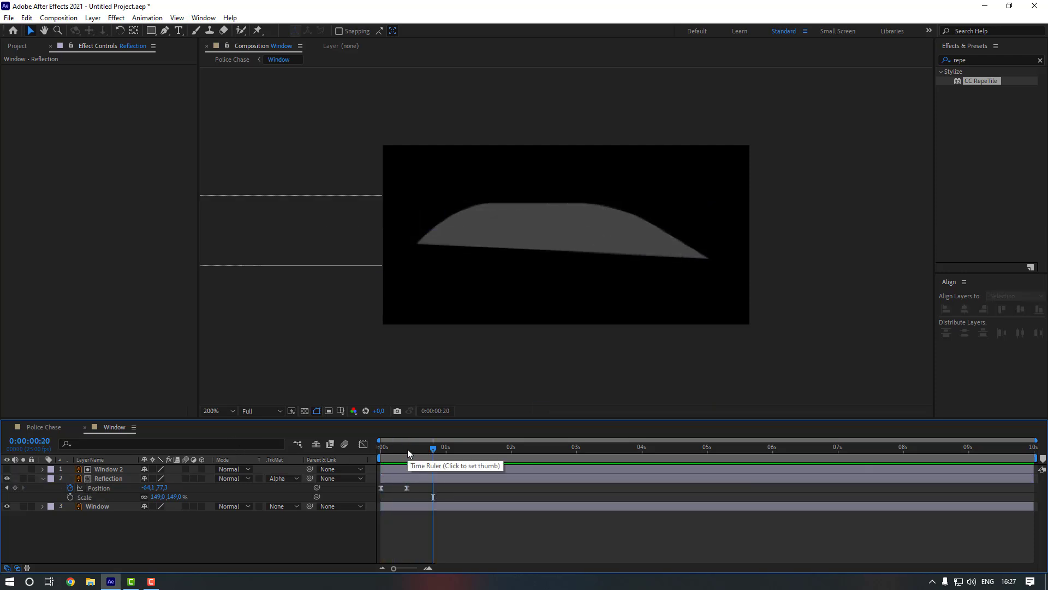
key("n")
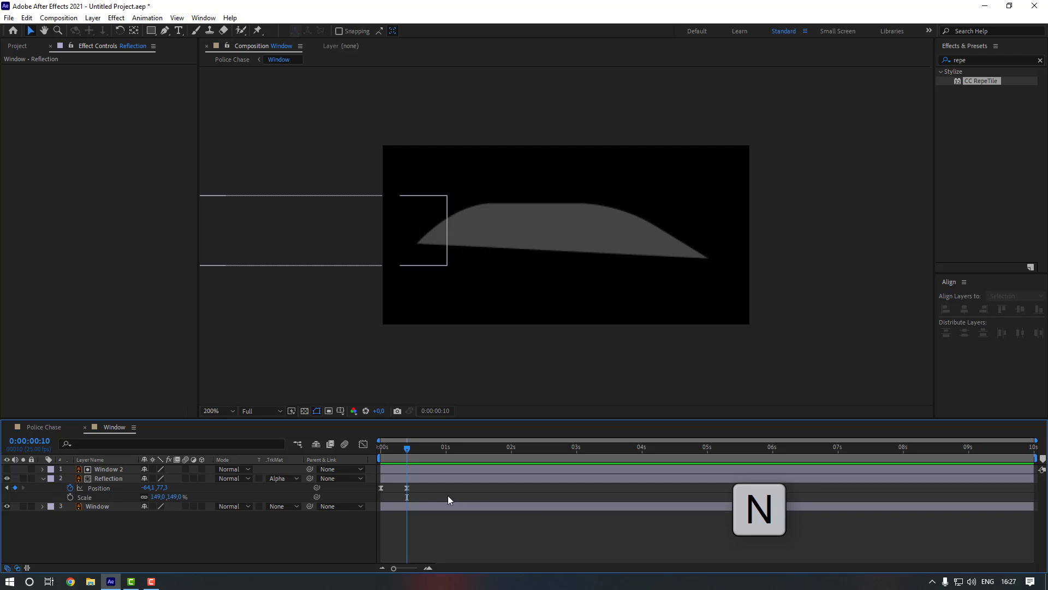
- Pre-compose the Window 2, Reflection and Window layers into a composition named Reflection
left_click(410, 497)
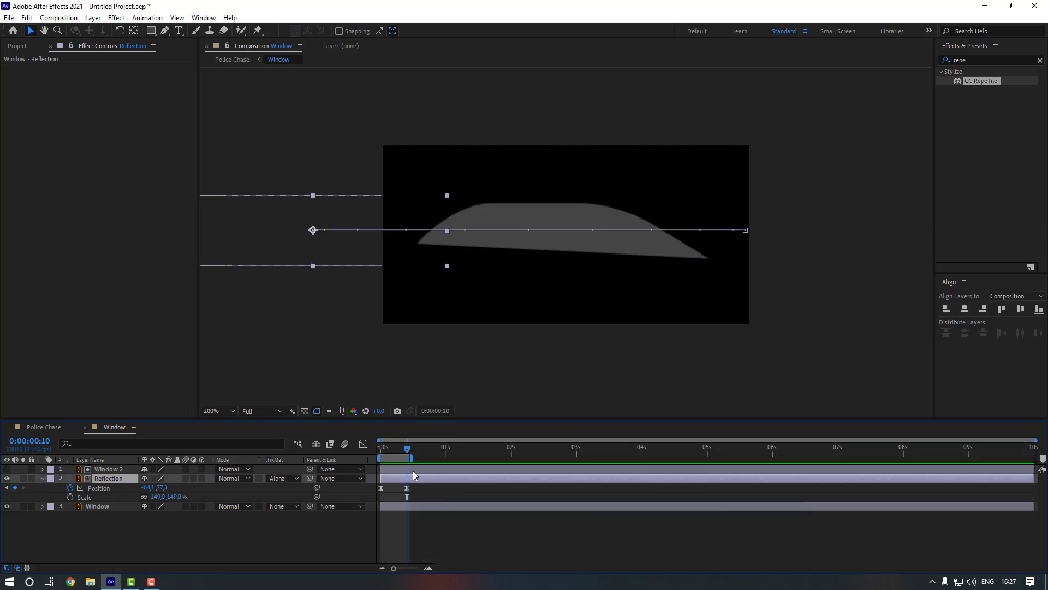
left_click(412, 506, "shift")
right_click(412, 506)
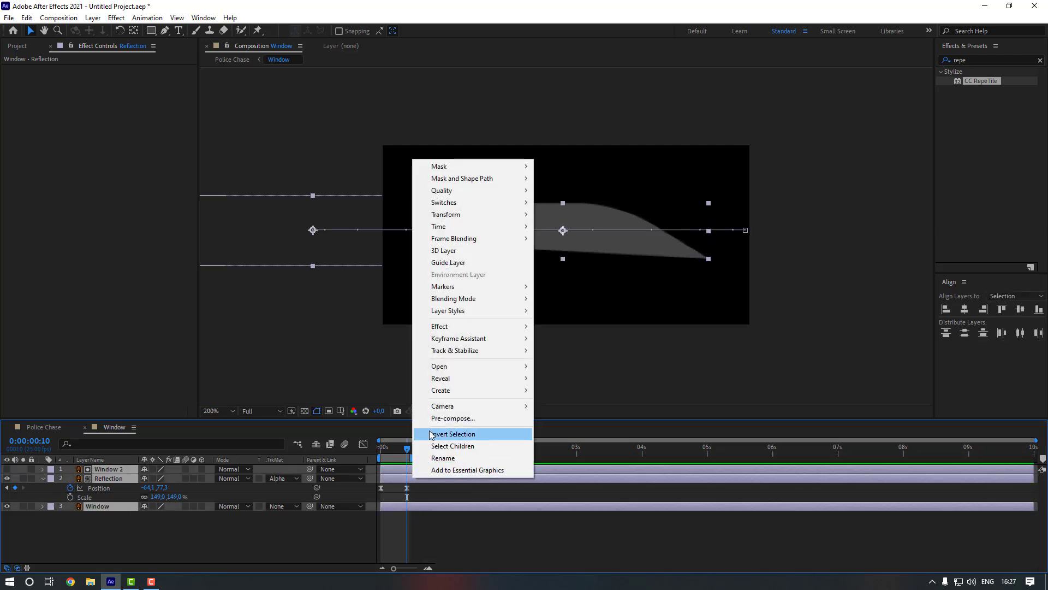
left_click(440, 418)
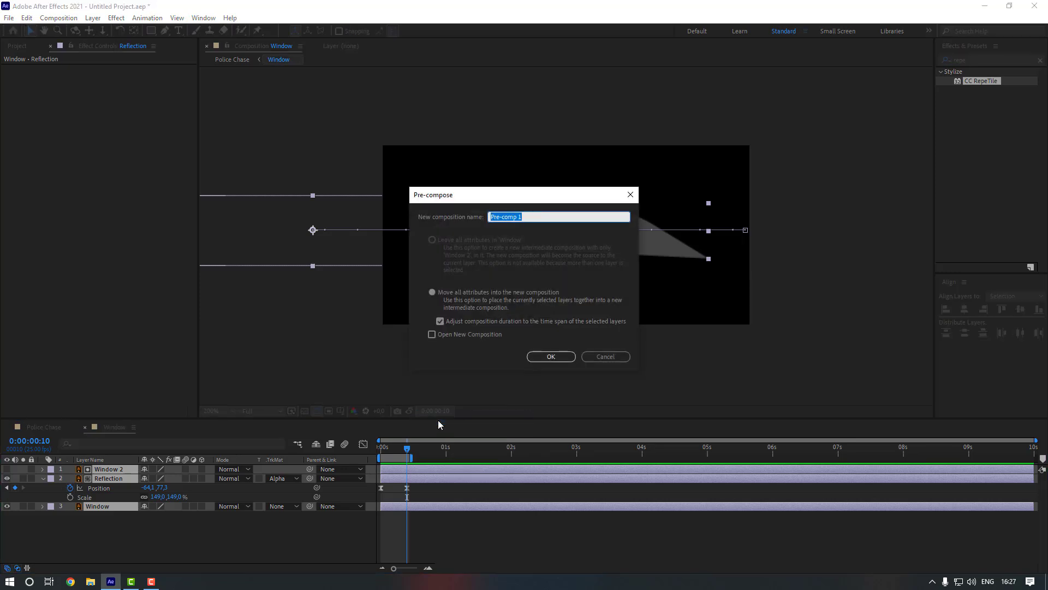
type("Reflection")
key("Return")
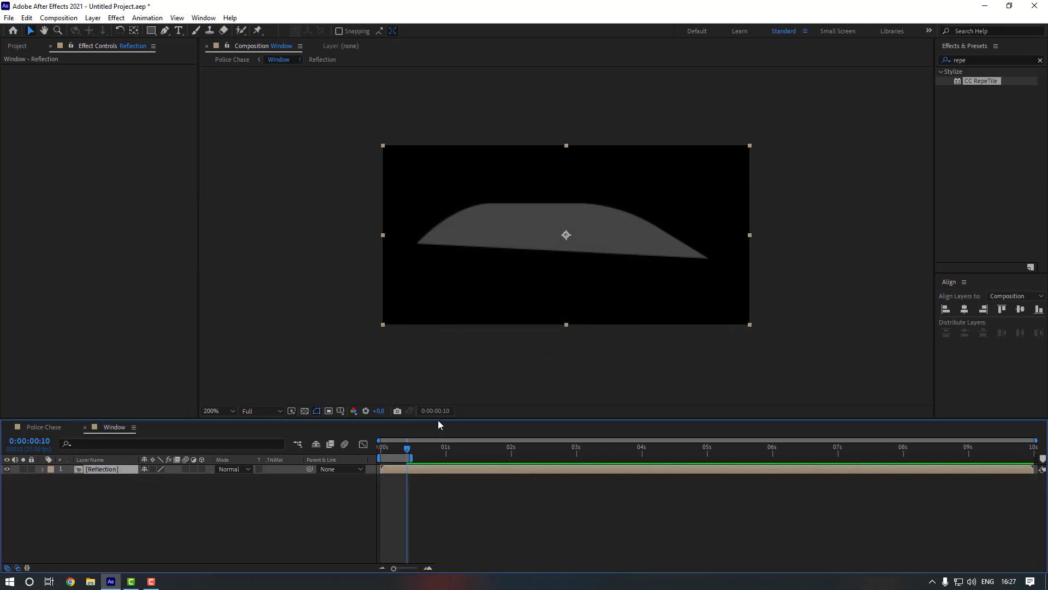
- Split the Reflection pre-comp layer at 0:00:00:10 and delete the part after the split
left_click(27, 18)
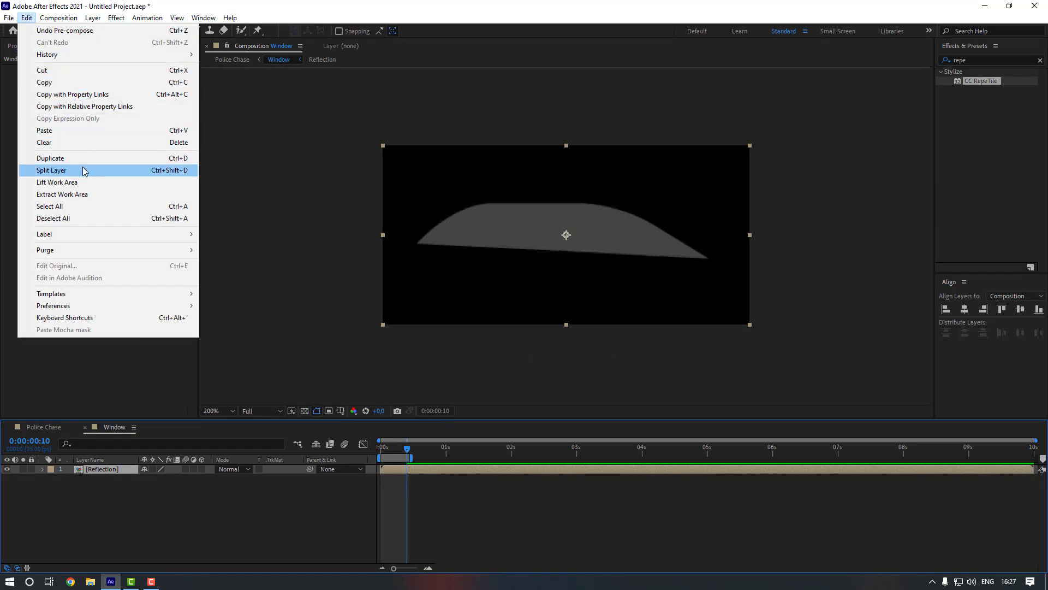
left_click(85, 170)
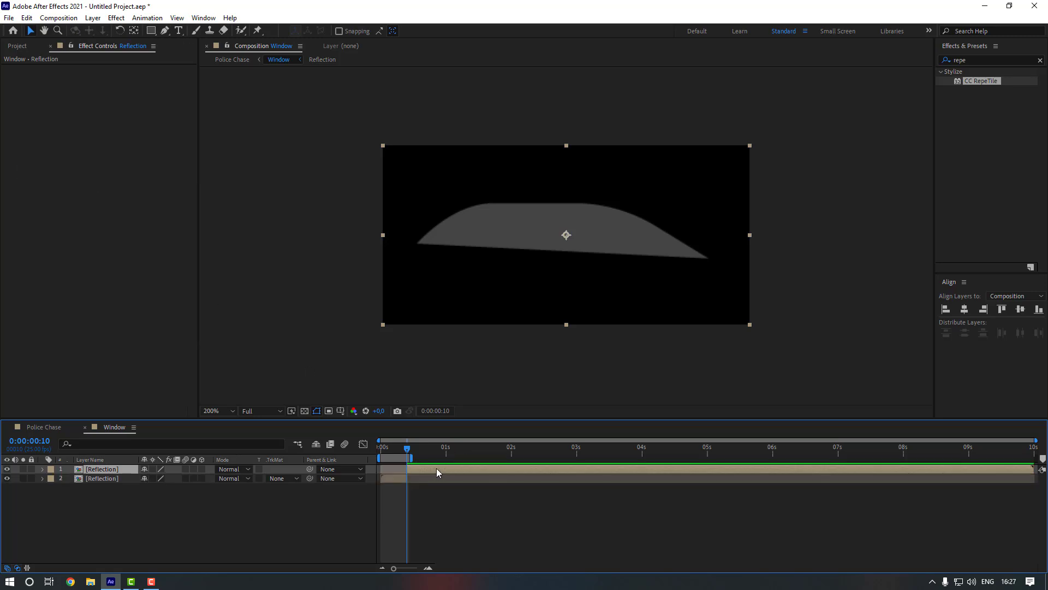
key("Delete")
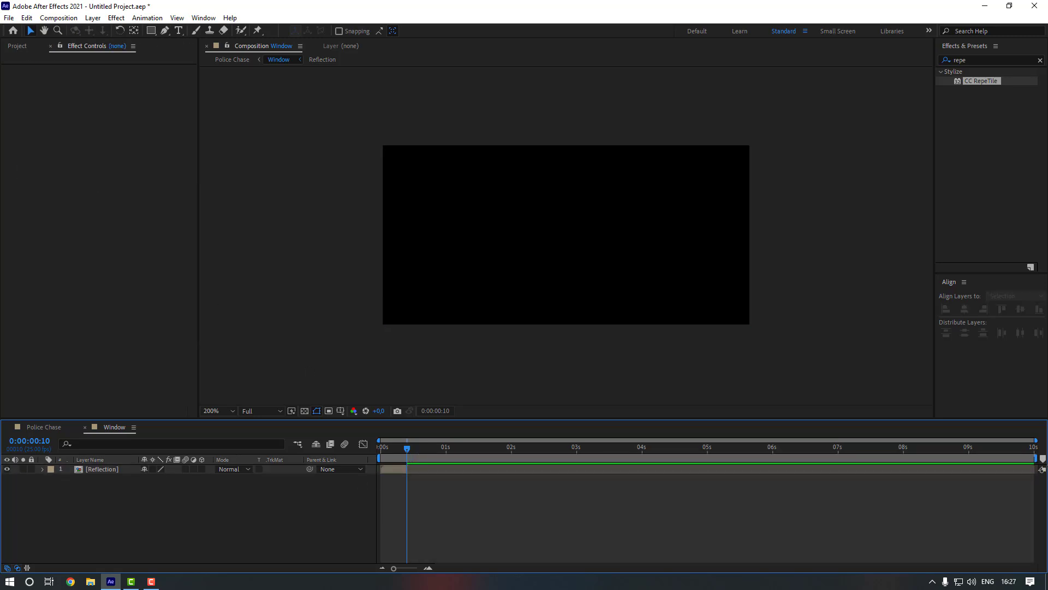
- Duplicate the trimmed Reflection layer repeatedly and place the copies end to end until they fill the 10-second timeline
left_click(94, 468)
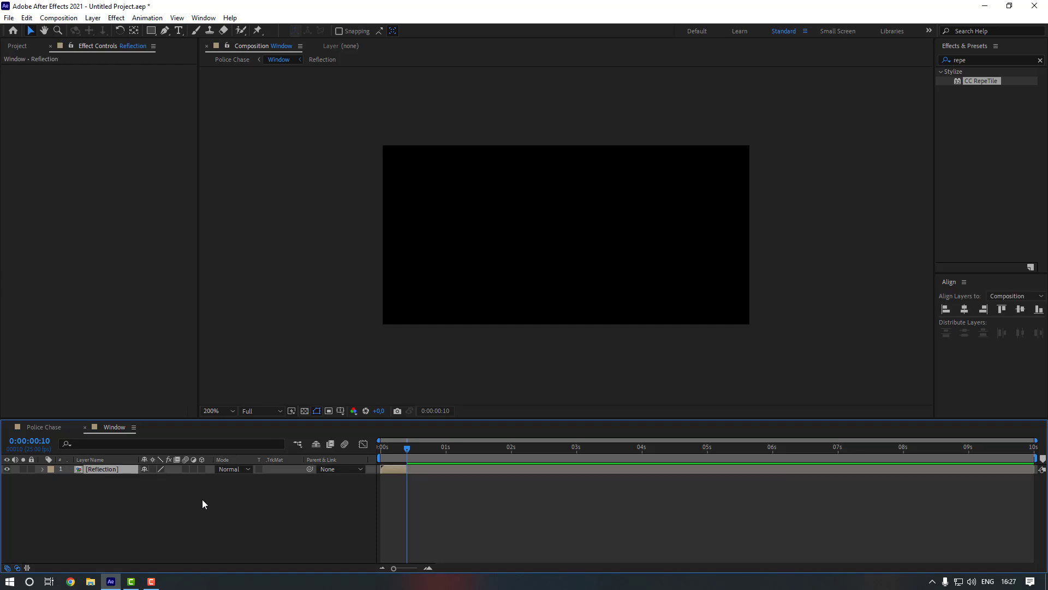
key("ctrl+d")
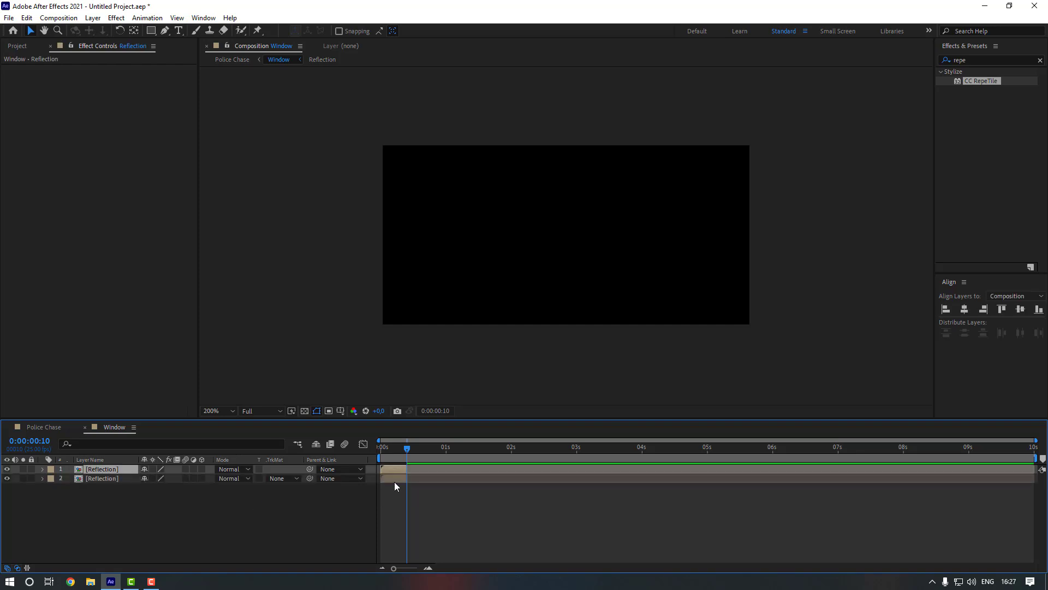
left_click_drag(395, 468, 538, 469)
key("ctrl+d")
key("ctrl+d")
key("ctrl+d")
key("ctrl+d")
key("ctrl+d")
key("Home")
key("ctrl+d")
key("alt+shift+Page_Down")
key("ctrl+d")
key("alt+shift+Page_Down")
key("ctrl+d")
key("alt+shift+Page_Down")
key("ctrl+d")
key("alt+shift+Page_Down")
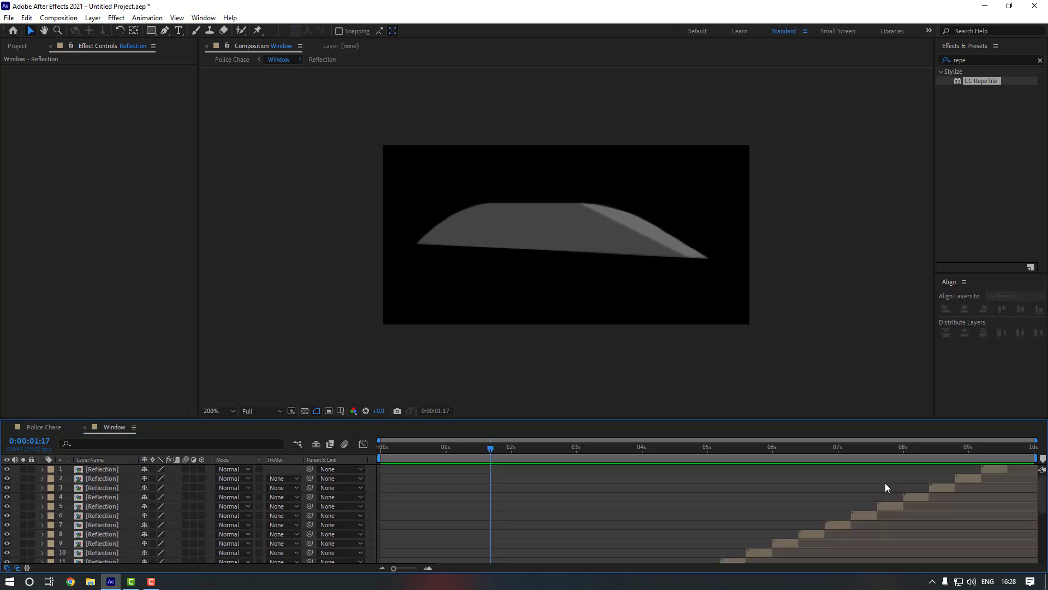
left_click(764, 478)
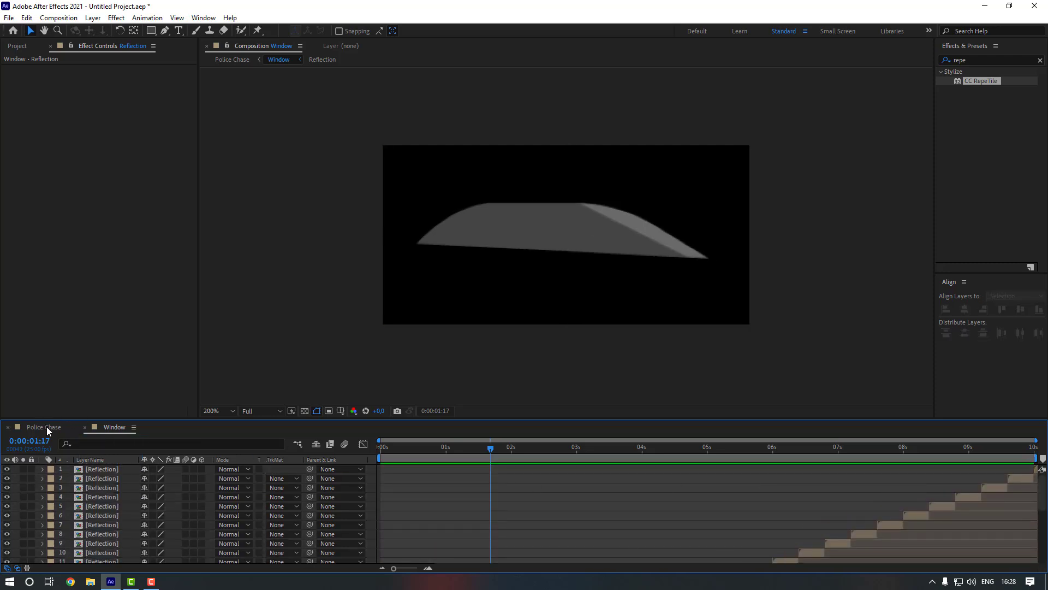
- In the Police Chase composition, draw a closed Pen mask on the Window layer around the glass overlapping the orange car's side mirror
left_click(47, 427)
scroll(639, 244, "up", 4)
left_click_drag(528, 246, 94, 273)
left_click_drag(248, 272, 679, 202)
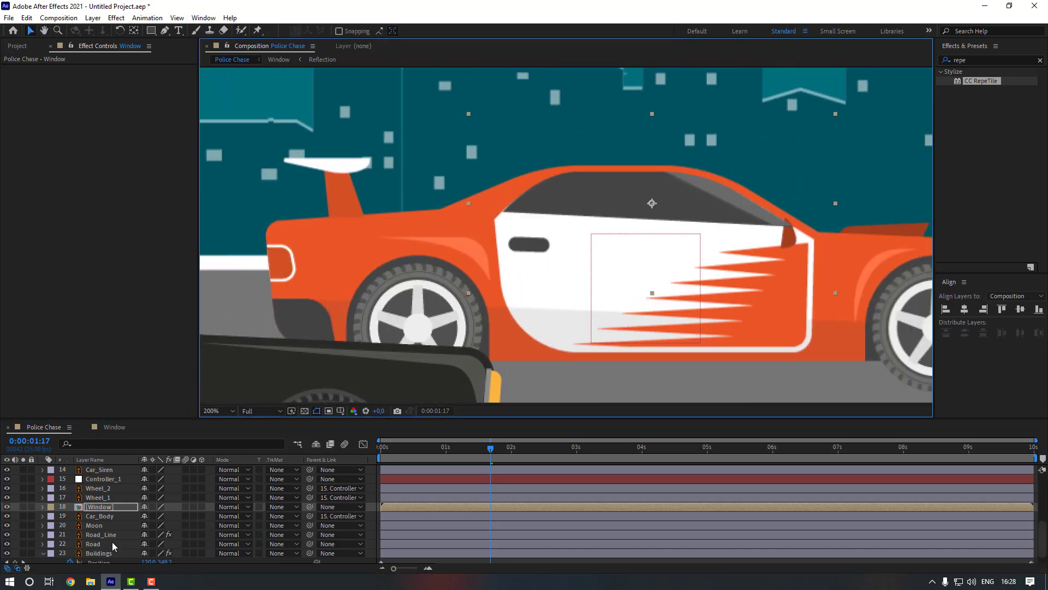
left_click(100, 506)
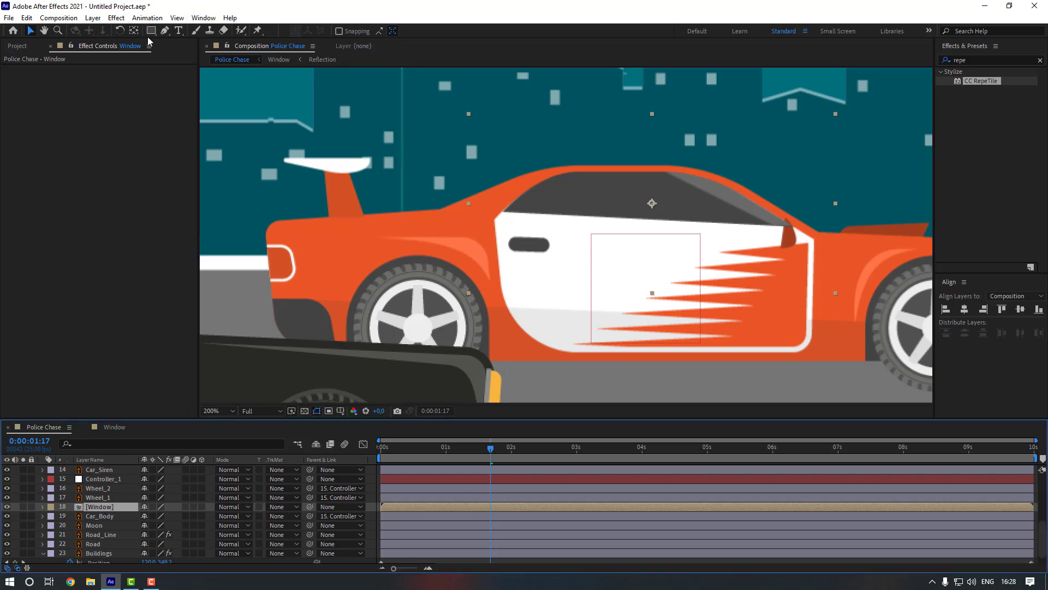
left_click(164, 30)
scroll(649, 229, "up", 3)
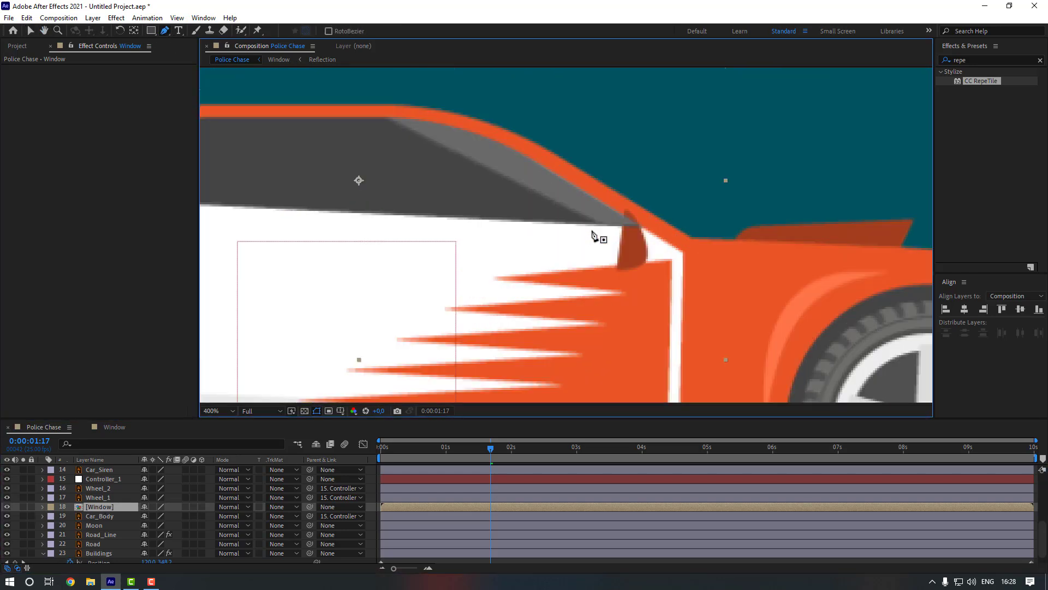
left_click_drag(667, 198, 565, 249)
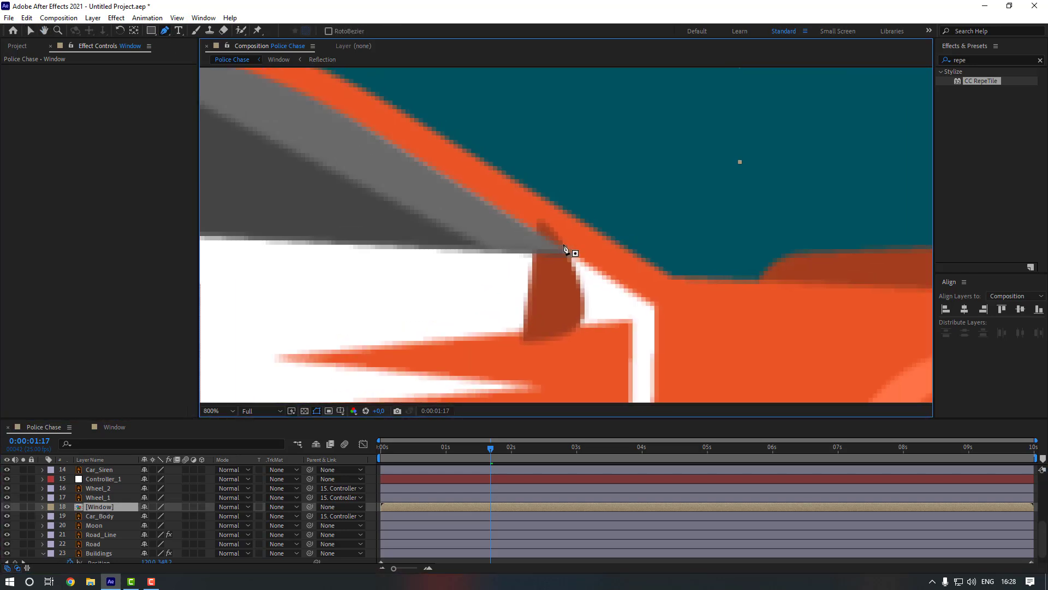
left_click(537, 229)
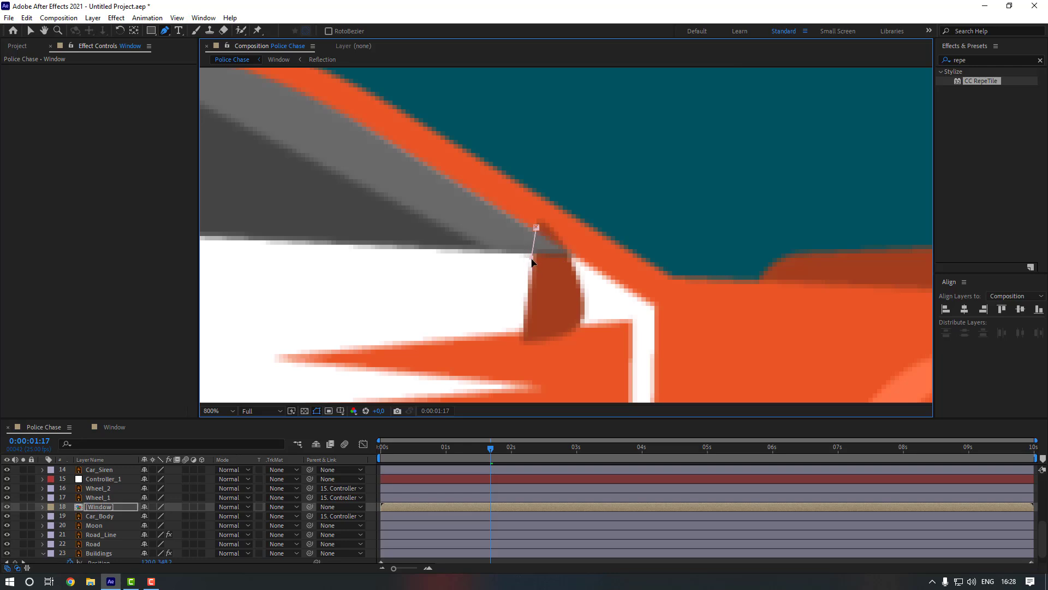
left_click(537, 229)
- Invert the Window layer's mask so that only the mirror area is cut out of the glass
left_click(101, 511)
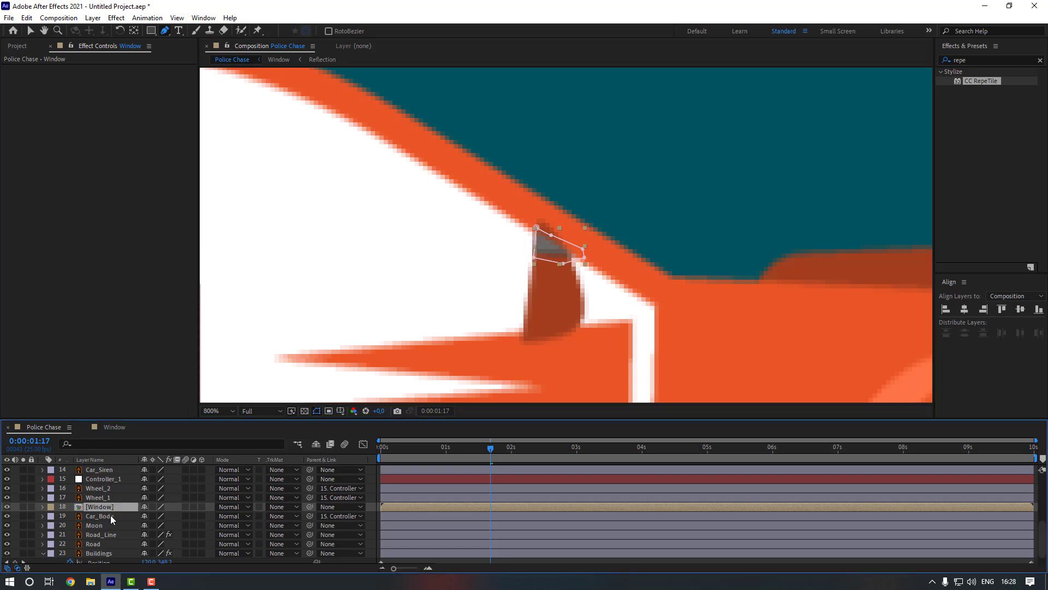
key("m")
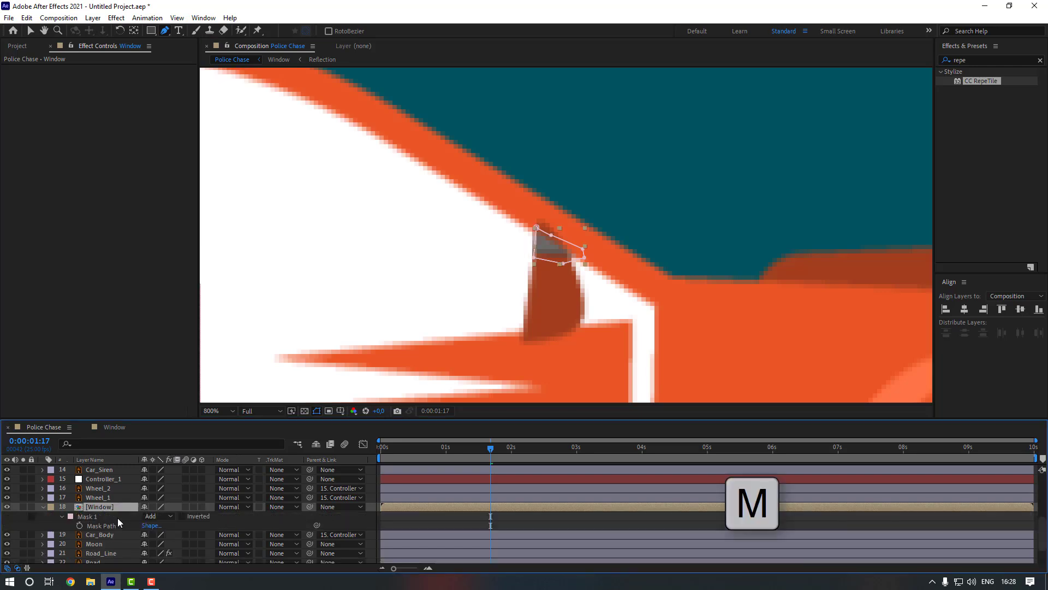
left_click(182, 516)
key("slash")
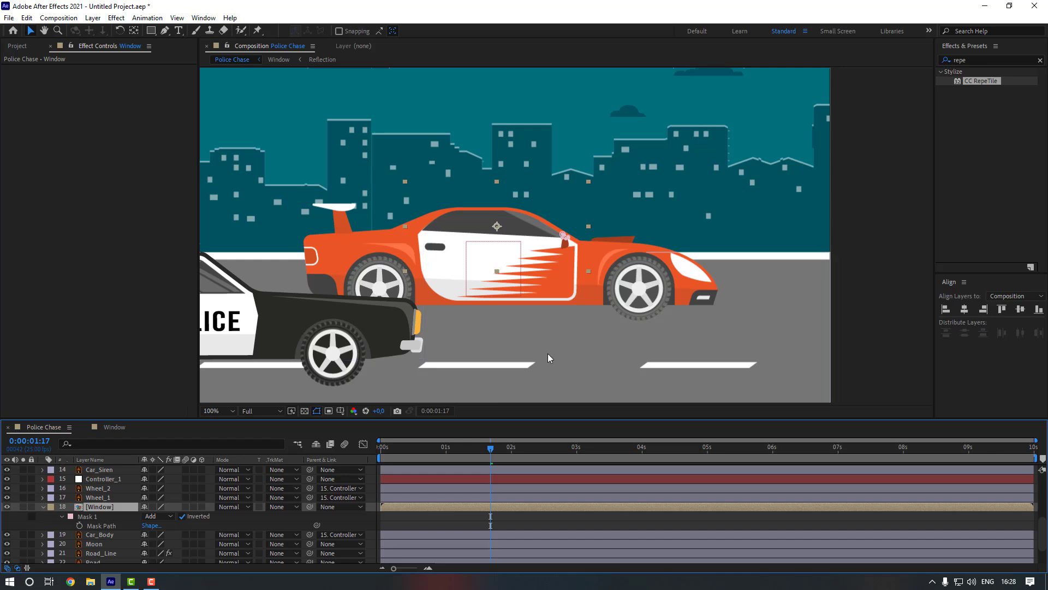
- Preview the Police Chase animation from the first frame with the whole scene in view
left_click(594, 351)
key("v")
key("Home")
key("space")
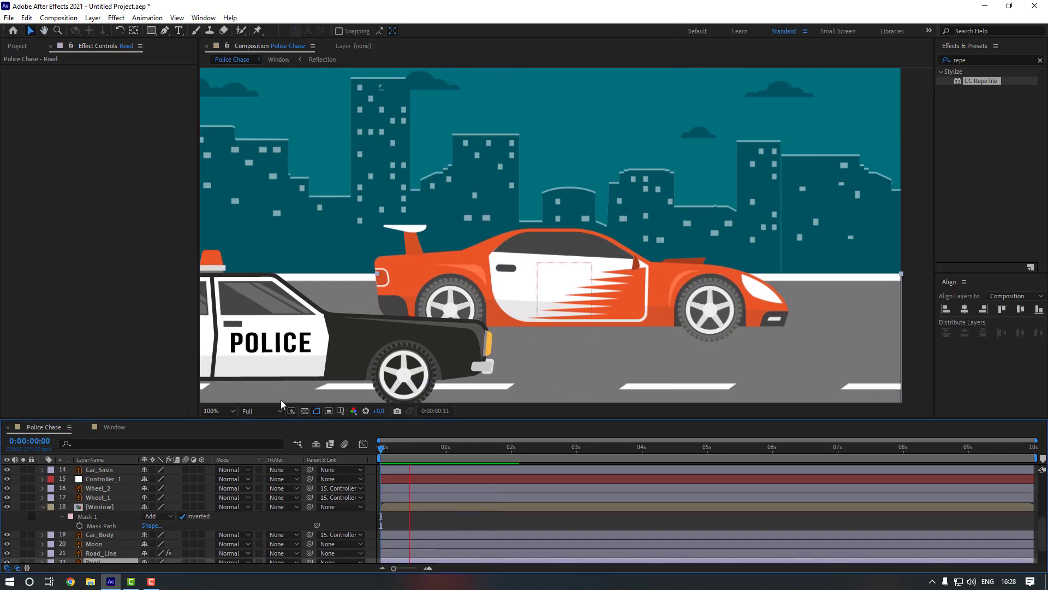
key("comma")
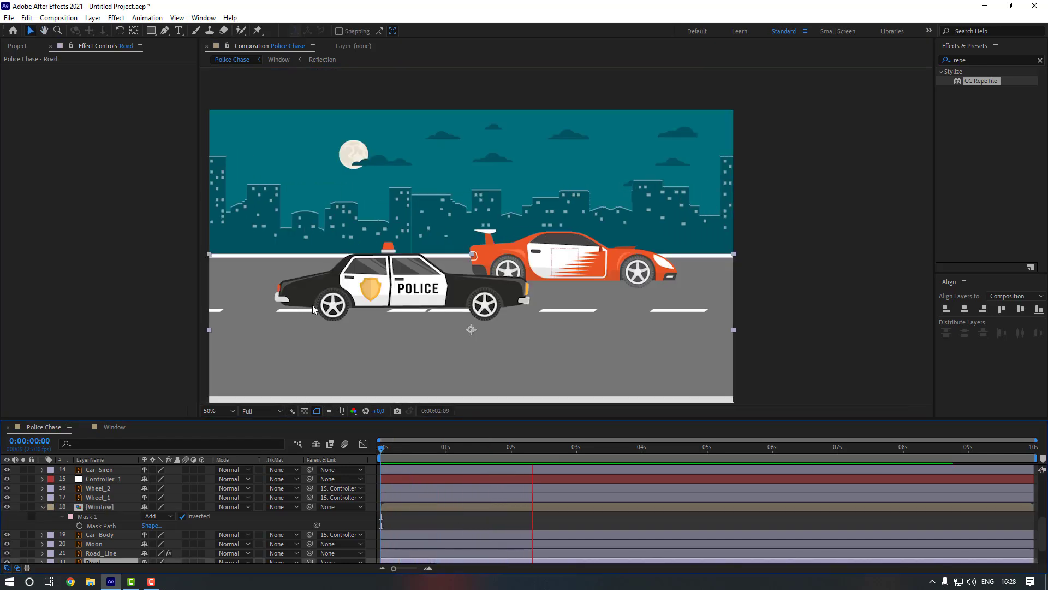
- Parent the Window layer to the Car_Body layer directly below it
left_click(106, 508)
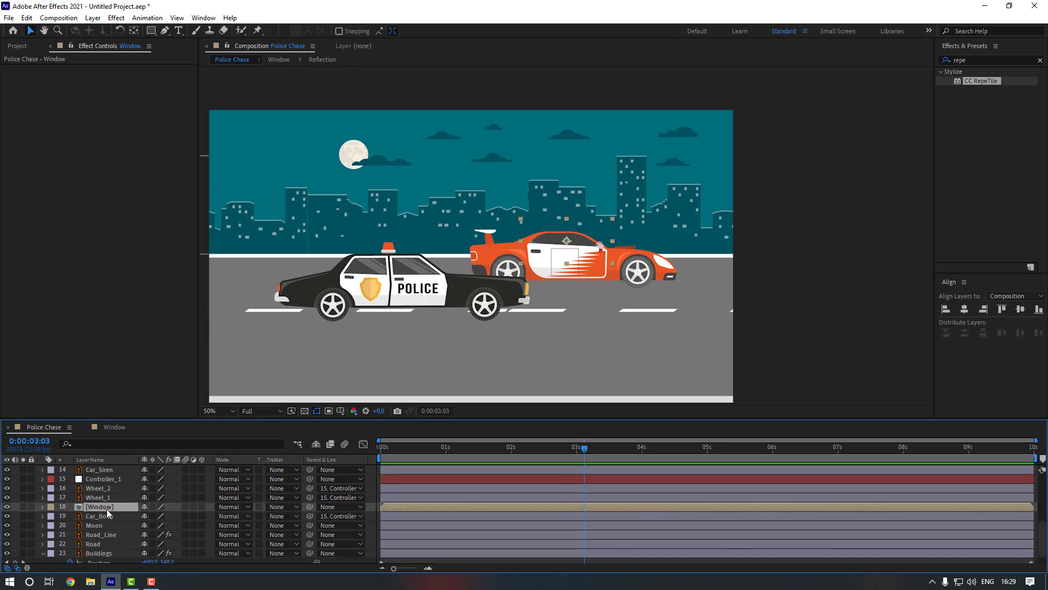
left_click_drag(309, 507, 111, 513)
- Keyframe Wheel_1's Rotation from 0 at the first frame to 20 revolutions at 0:00:09:24 and preview the spin
left_click(404, 497)
key("Home")
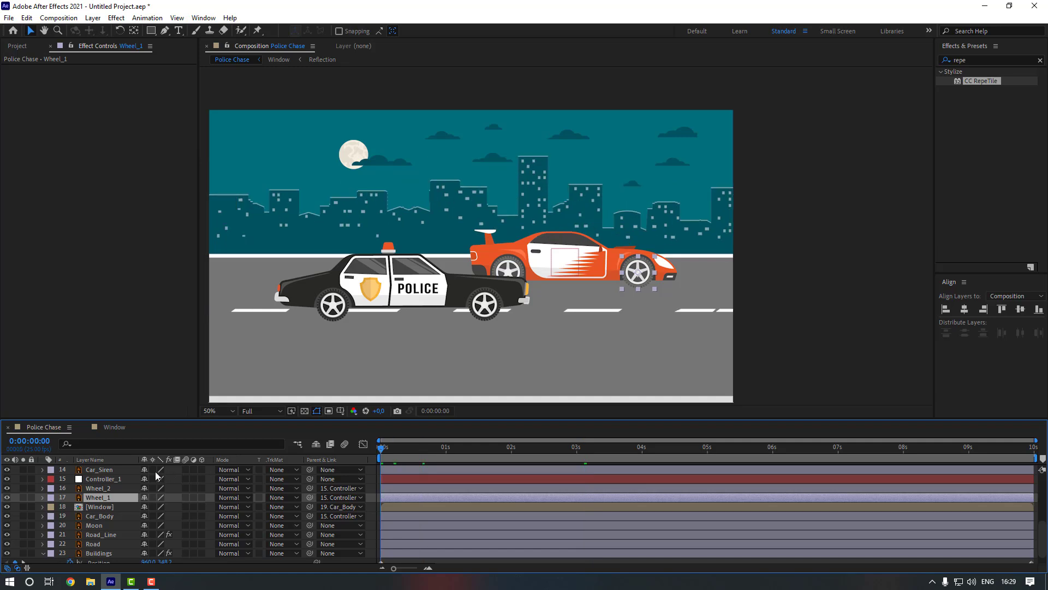
key("r")
left_click(71, 506)
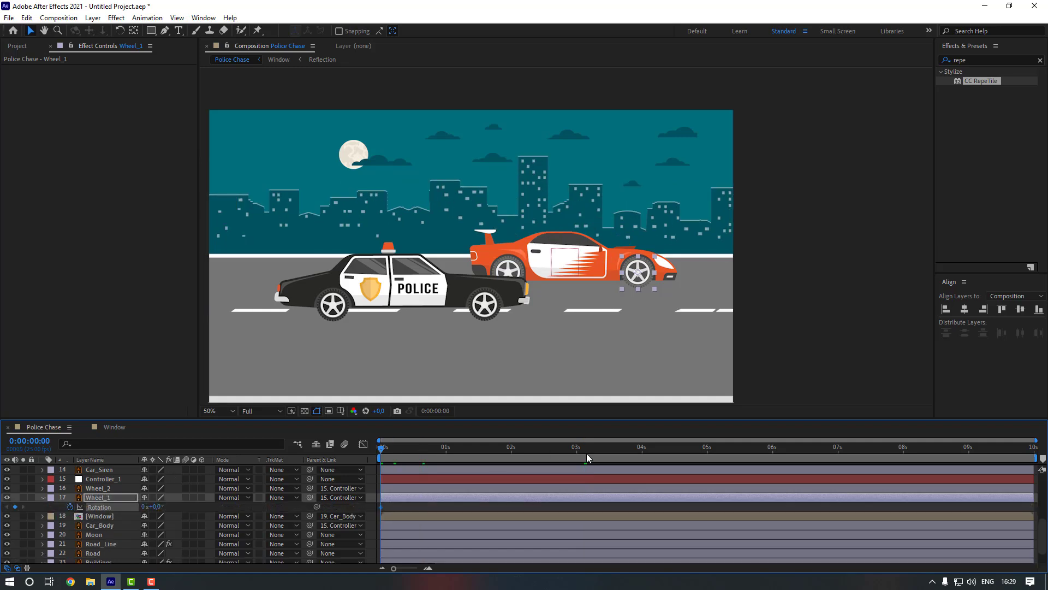
key("End")
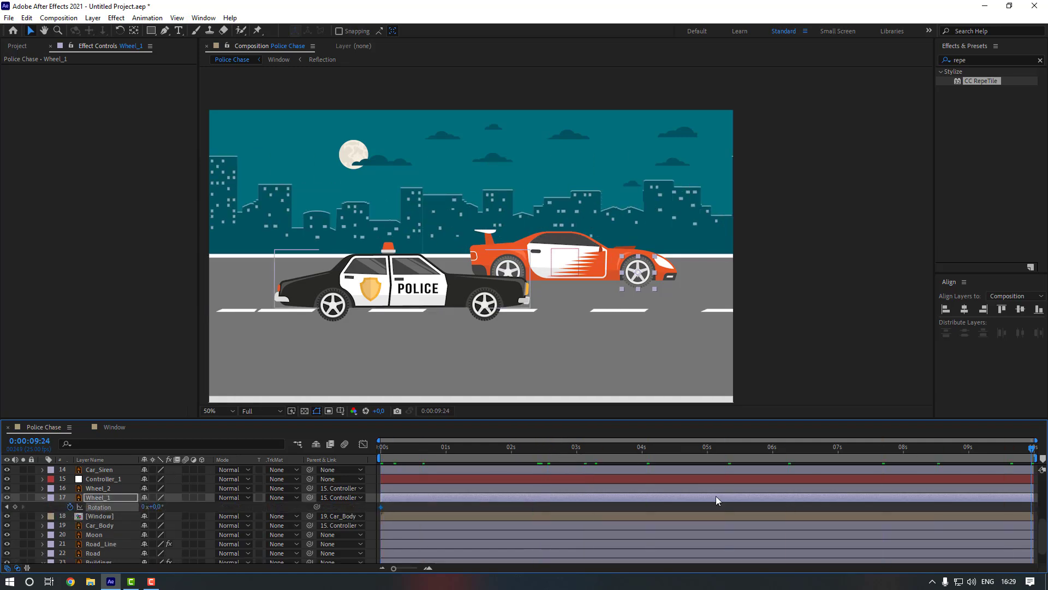
left_click(142, 507)
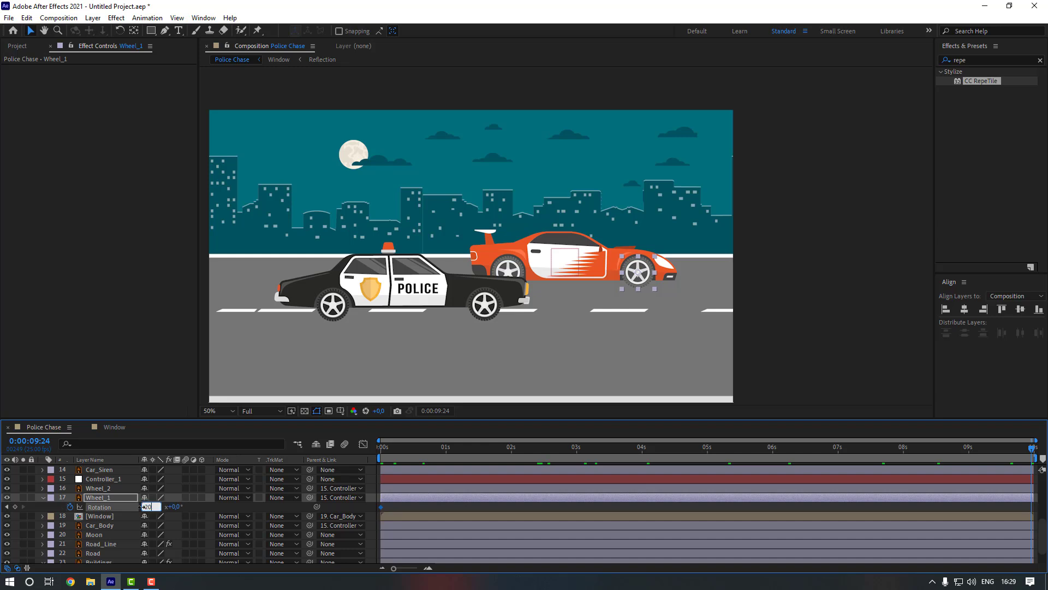
key("Return")
key("Home")
key("space")
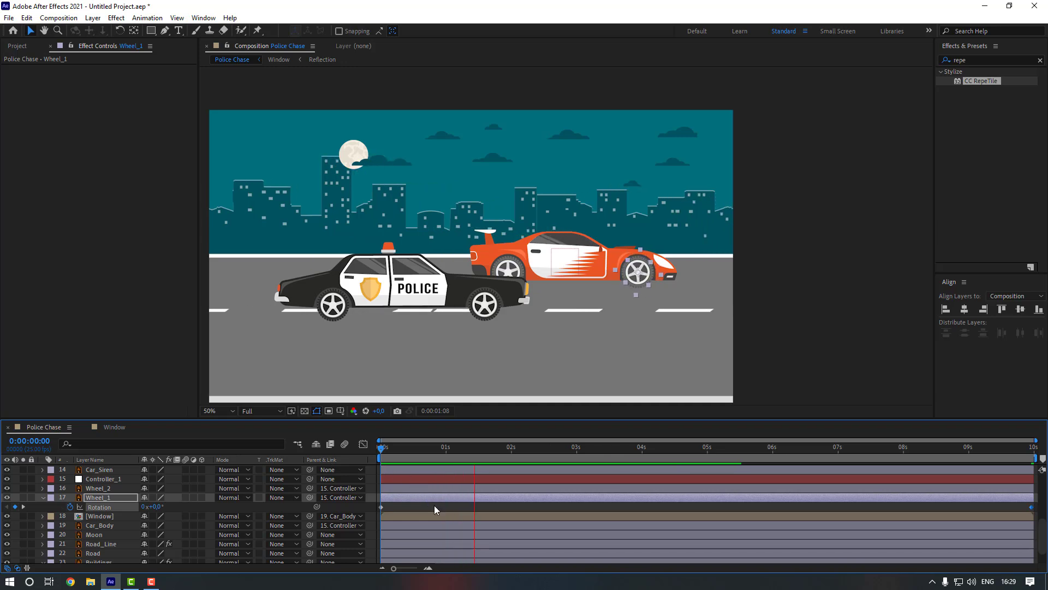
key("space")
- Keyframe Wheel_2's Rotation from 0 at the first frame to 20 revolutions at 0:00:09:24
left_click(104, 488)
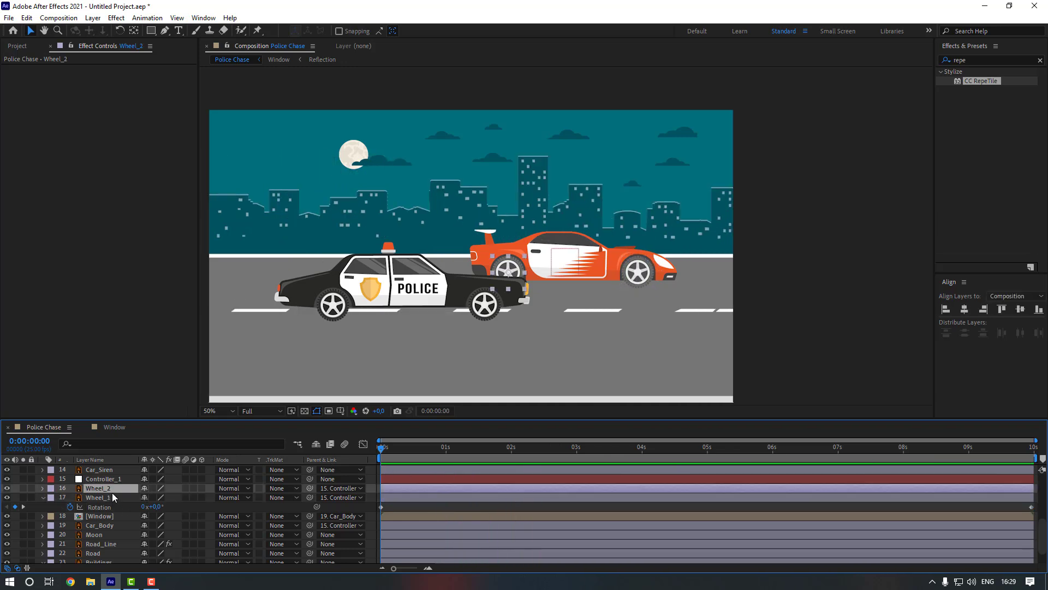
key("r")
left_click(70, 497)
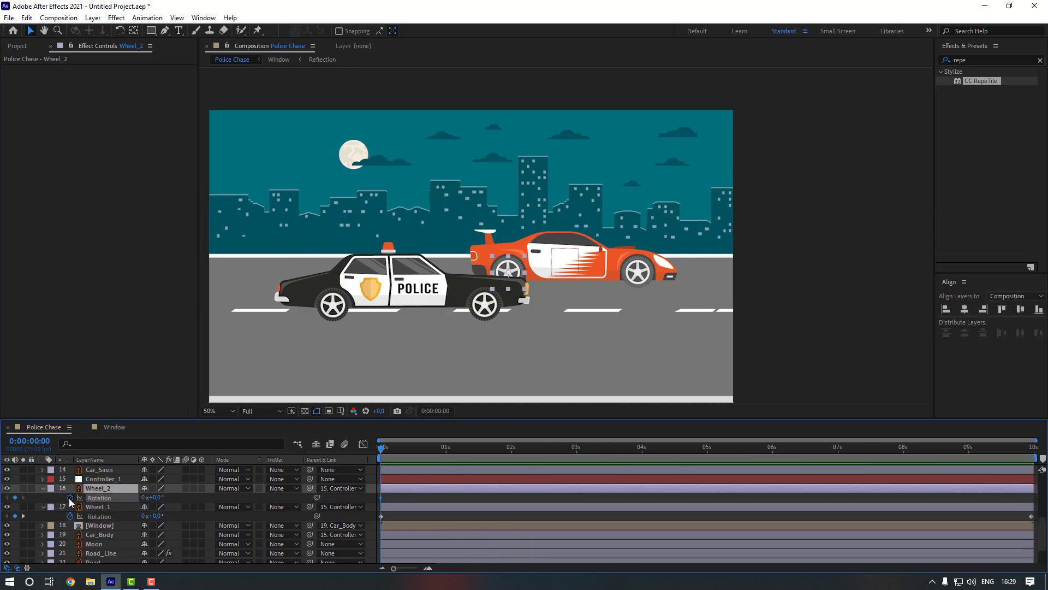
key("End")
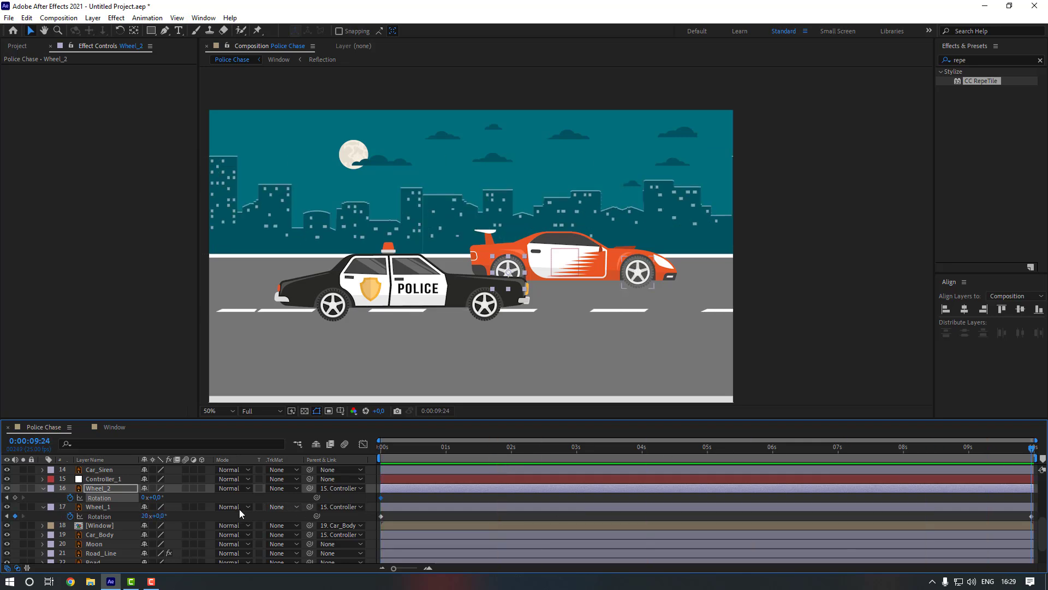
left_click(144, 497)
type("20")
key("Return")
- Turn on motion blur for the Wheel_2 and Wheel_1 layers, preview the spin, and collapse their properties
left_click(120, 489)
left_click(111, 506, "shift")
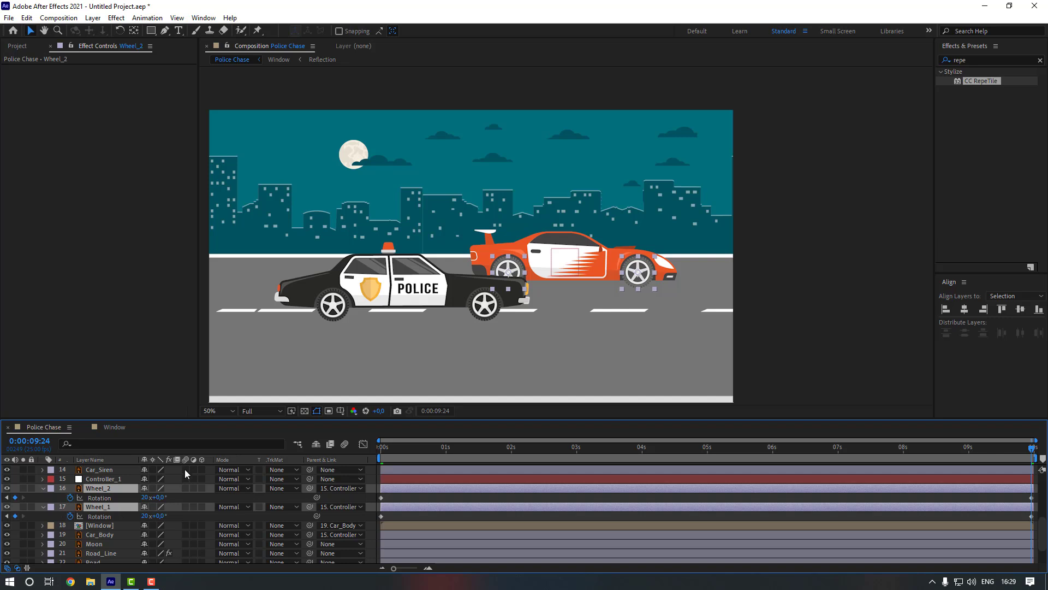
left_click(185, 488)
left_click(460, 499)
key("space")
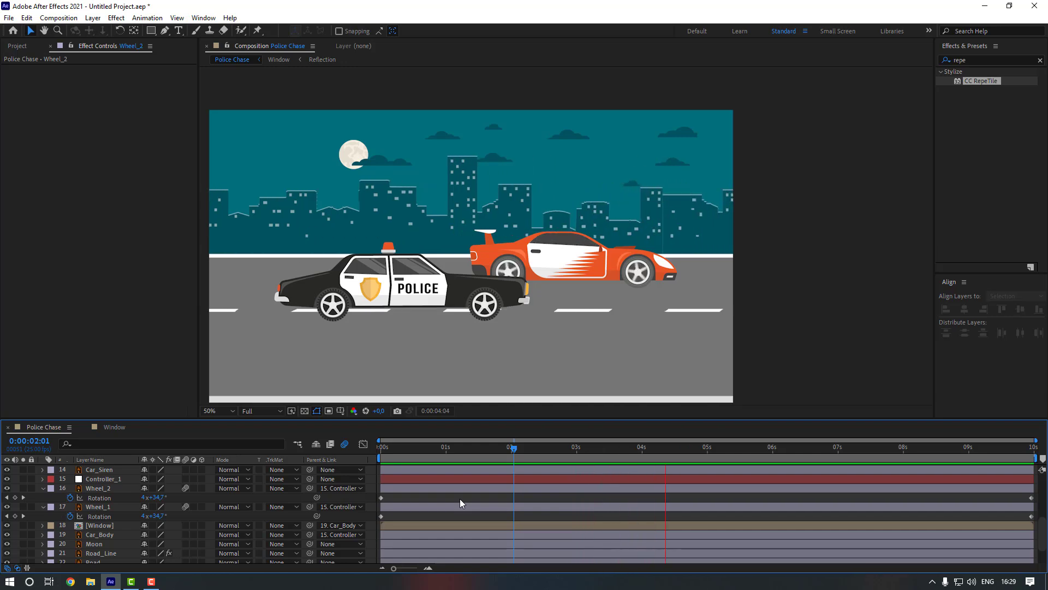
key("space")
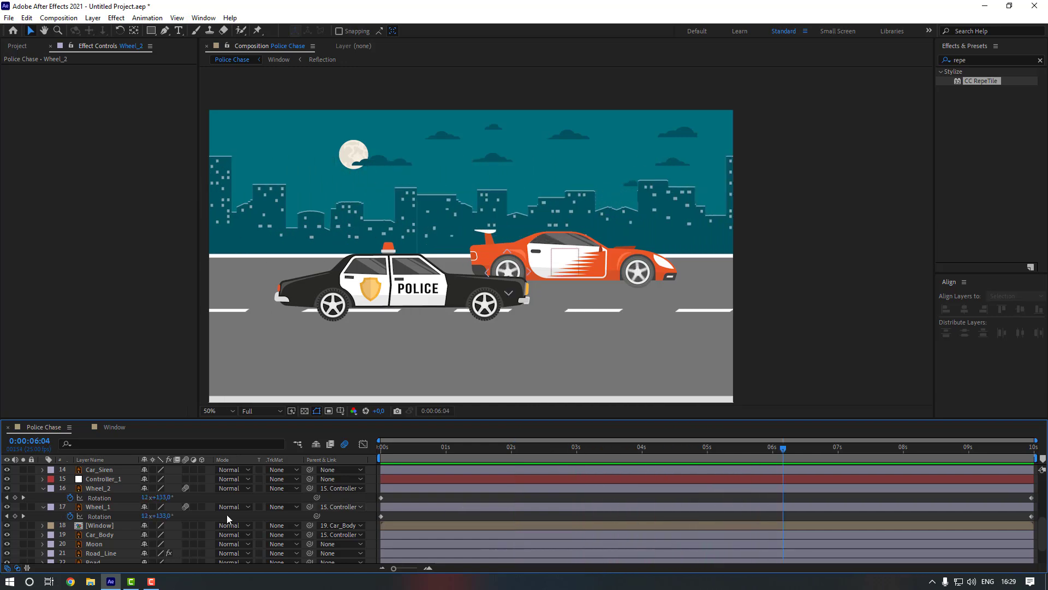
left_click(42, 488)
left_click(43, 497)
- Add a null object to the Police Chase composition and name it Controller_2
left_click(237, 260)
key("shift+slash")
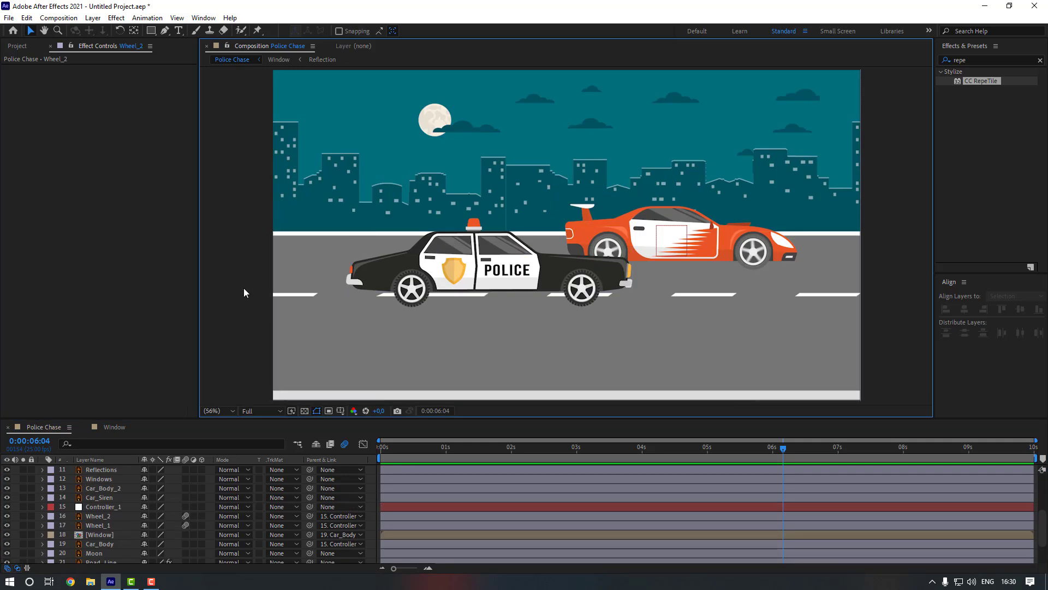
right_click(228, 219)
mouse_move(274, 218)
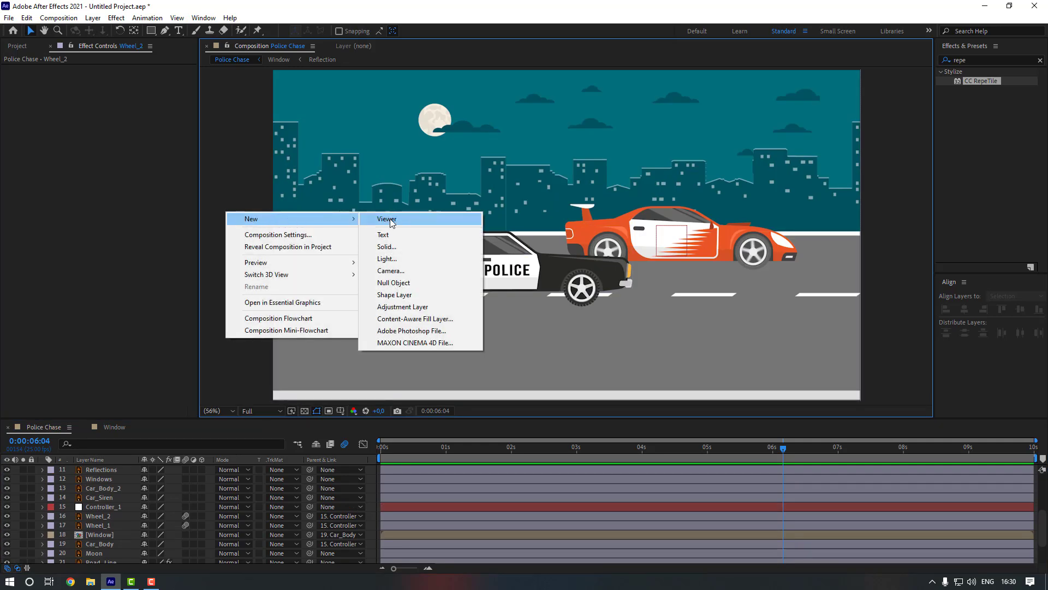
left_click(405, 282)
left_click(99, 474)
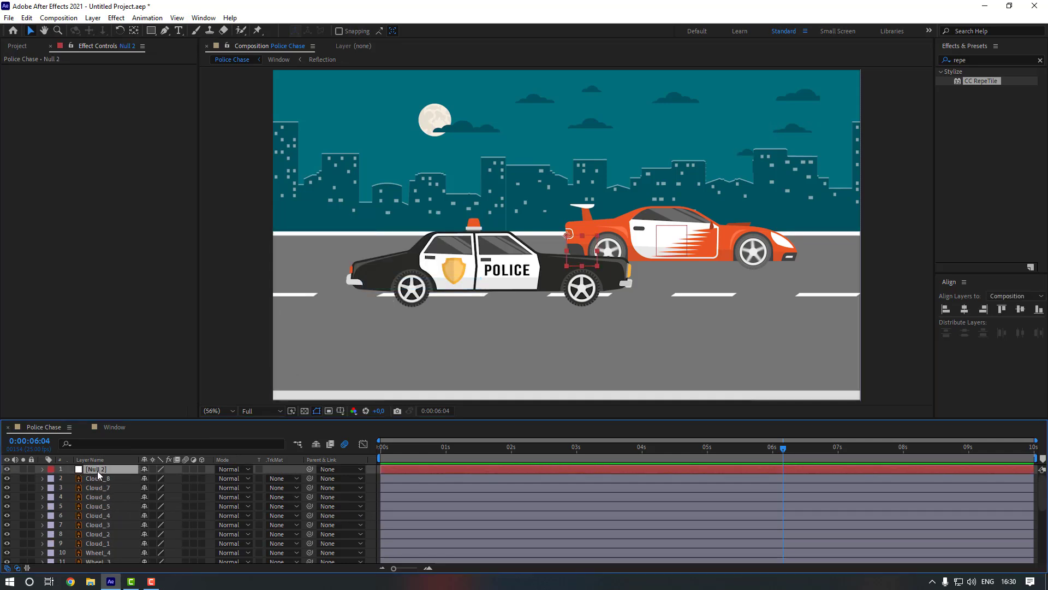
key("Return")
type("Controller_2")
key("Return")
- Place the Controller_2 layer directly above Wheel_4, move the null onto the police car's doors, and center its anchor point
left_click_drag(100, 470, 112, 501)
left_click_drag(579, 252, 478, 273)
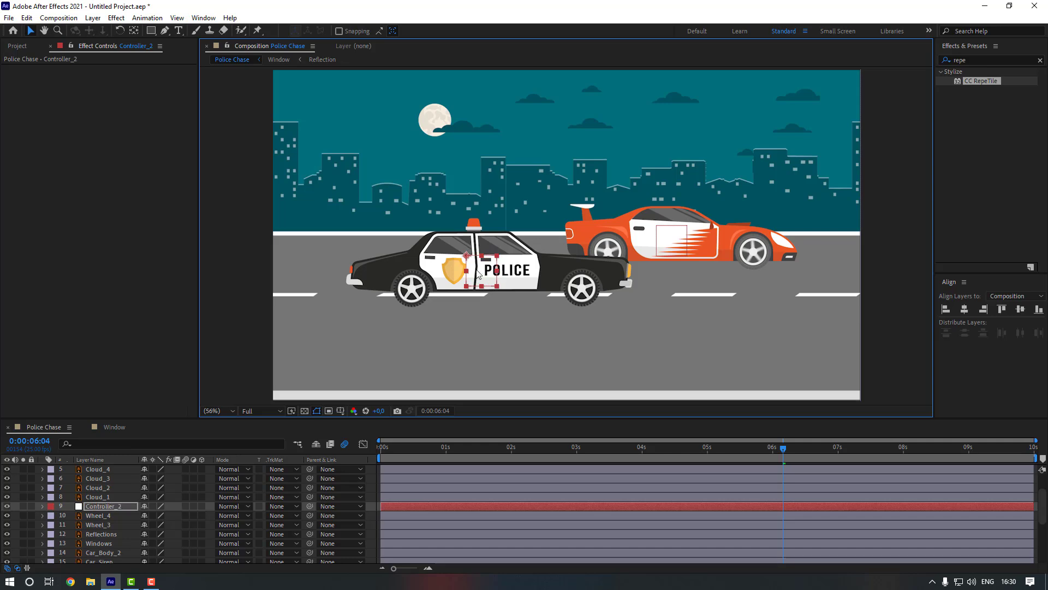
left_click(134, 32)
key("ctrl+alt+Home")
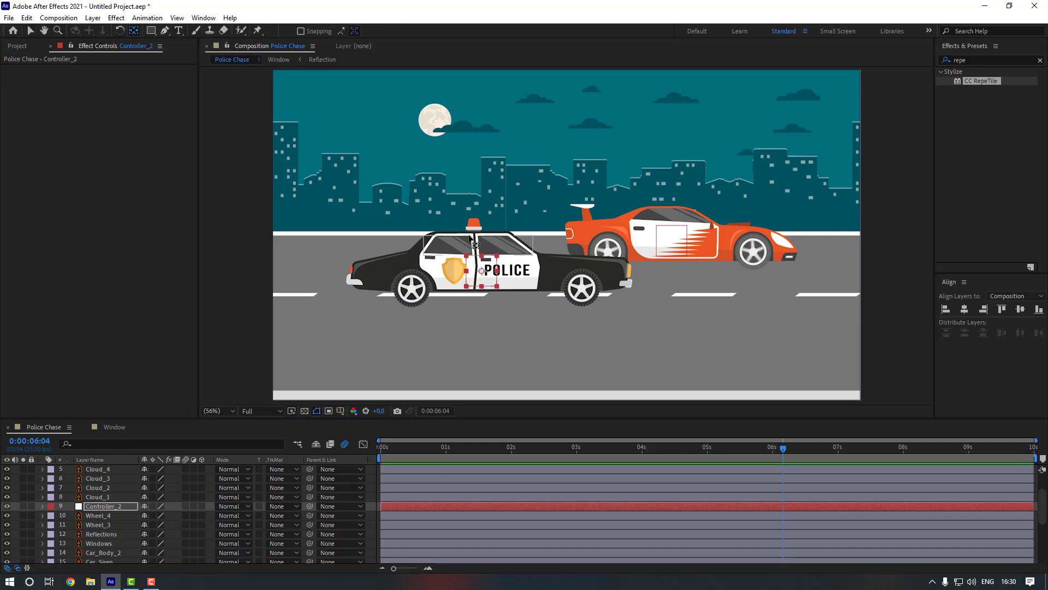
key("v")
- Parent the Wheel_3, Wheel_4 and Car_Body_2 layers to Controller_2
left_click(122, 524)
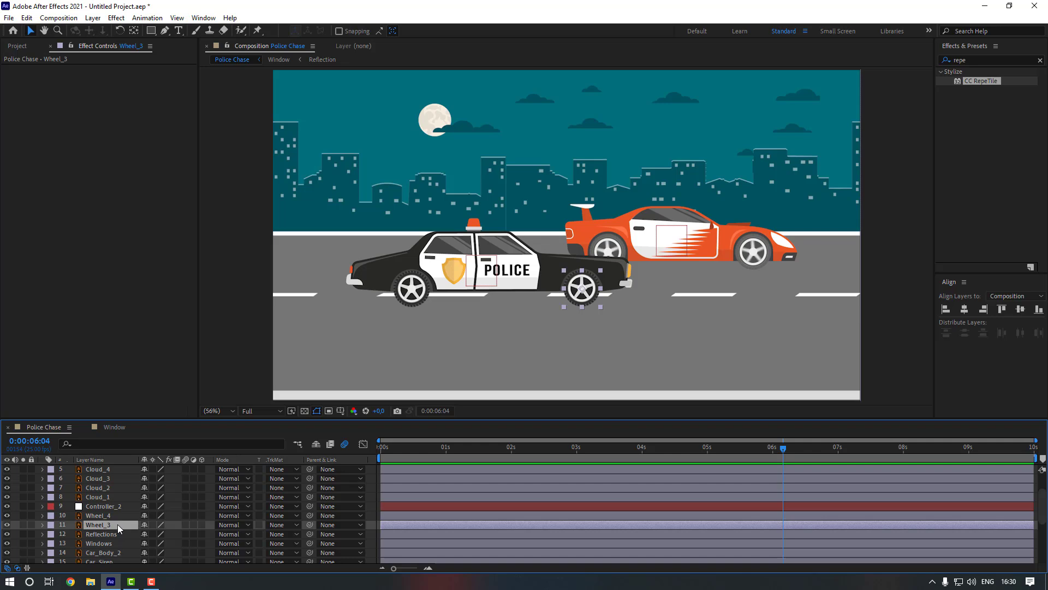
left_click(117, 516, "shift")
left_click_drag(310, 525, 107, 507)
scroll(108, 535, "down", 1)
left_click(108, 534)
left_click(115, 526)
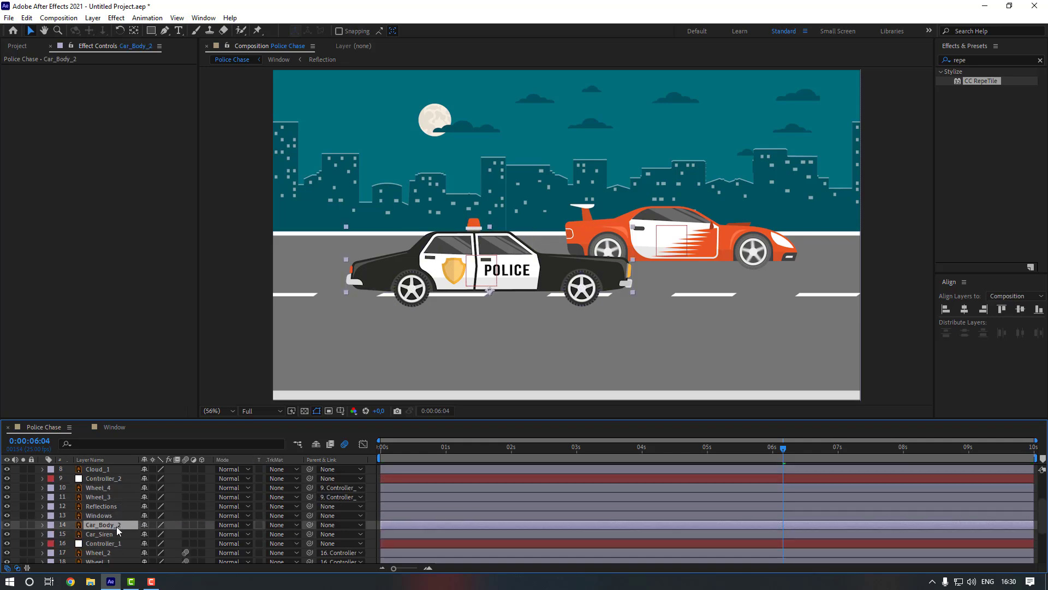
scroll(294, 537, "up", 1)
left_click_drag(309, 553, 104, 506)
- Parent the Car_Siren layer to Car_Body_2
scroll(109, 535, "down", 1)
left_click(110, 534)
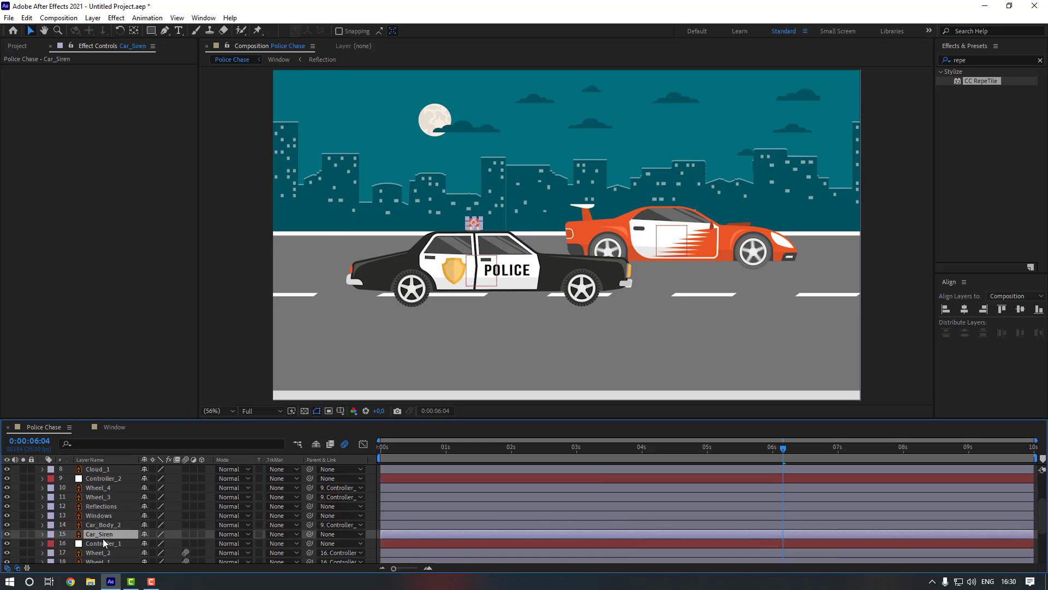
left_click_drag(310, 534, 116, 523)
- Pre-compose the Windows and Reflections layers into a new composition named WIndow_2
left_click(114, 515)
left_click(115, 506, "ctrl")
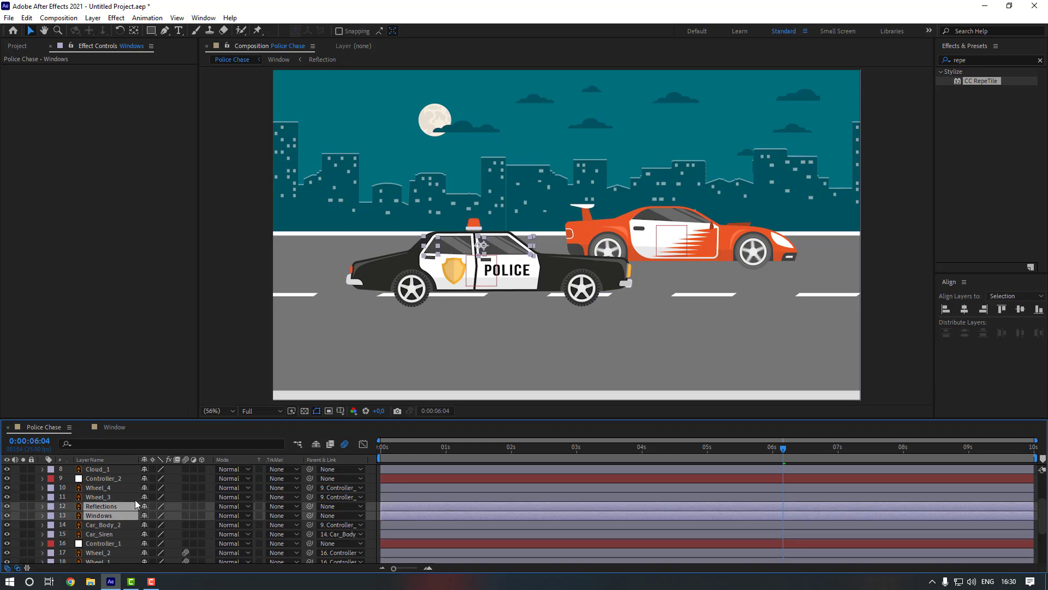
right_click(104, 515)
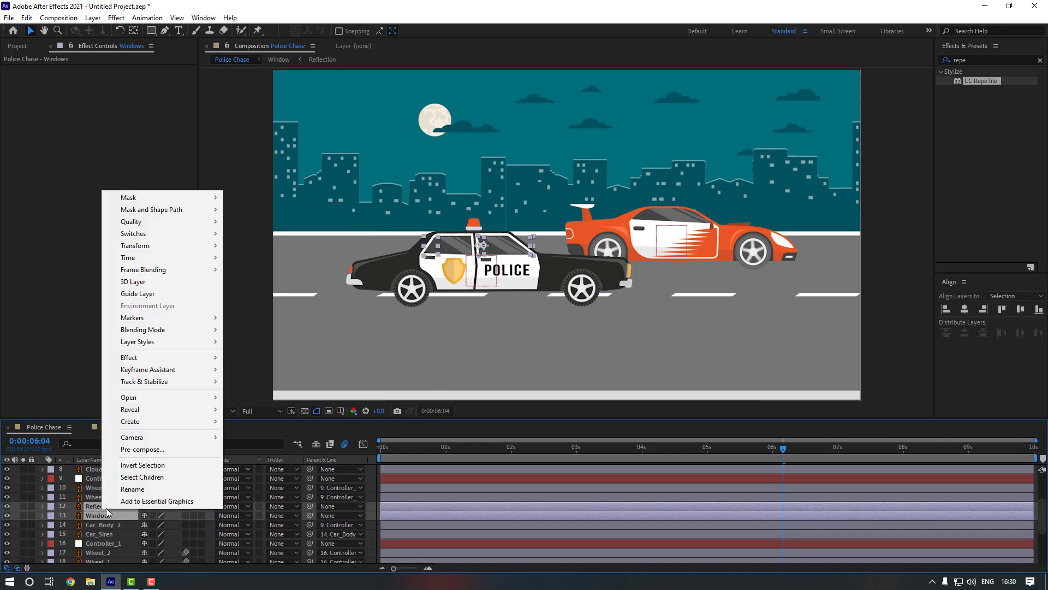
left_click(155, 455)
type("WI")
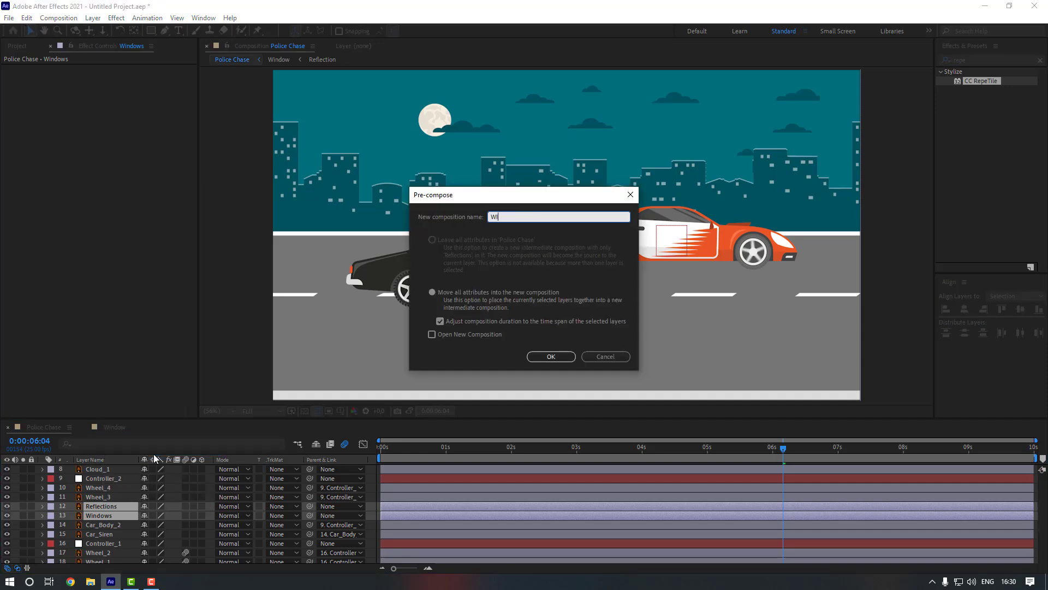
type("ndow_2")
key("Return")
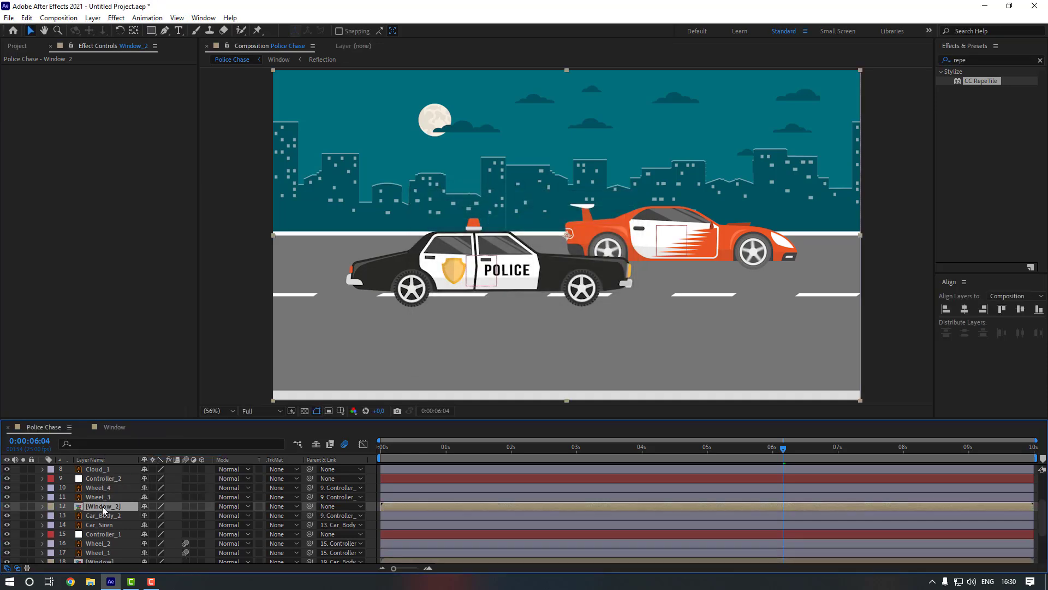
- Open the WIndow_2 composition and crop it to a region of interest drawn closely around the two car windows
double_click(102, 506)
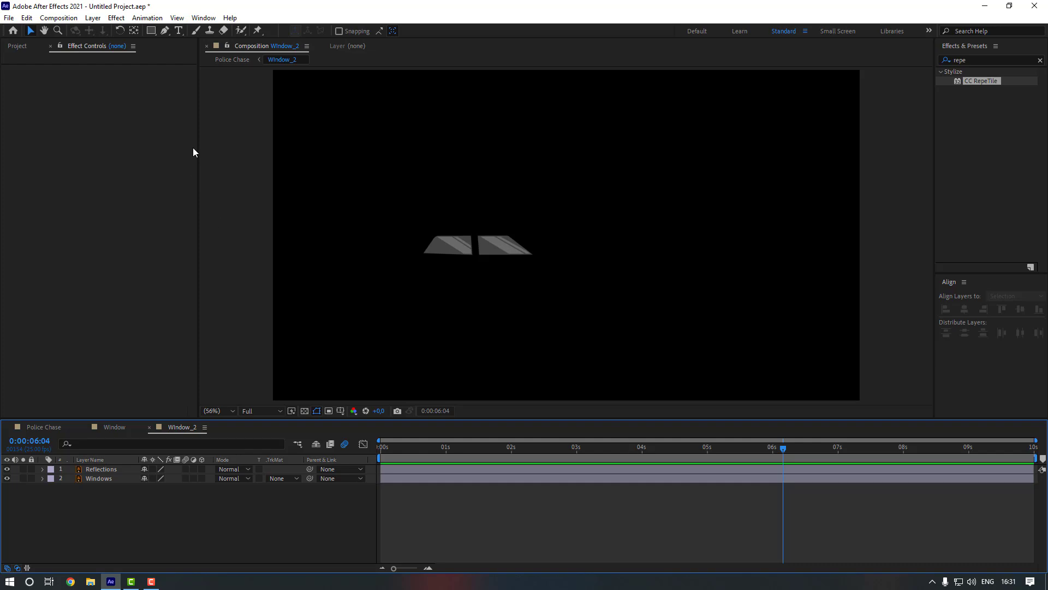
left_click(326, 411)
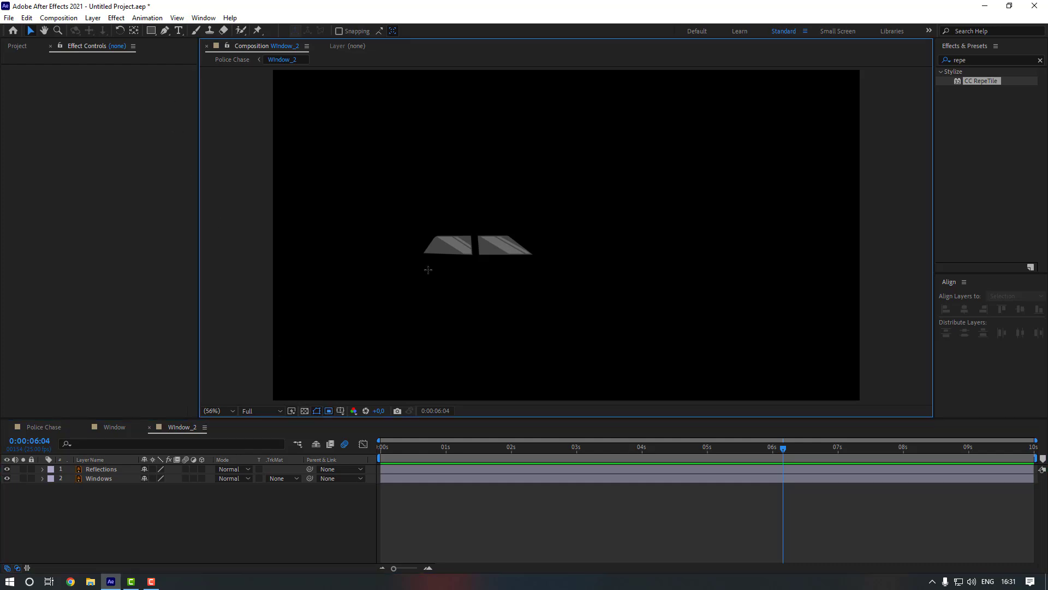
left_click_drag(404, 221, 542, 263)
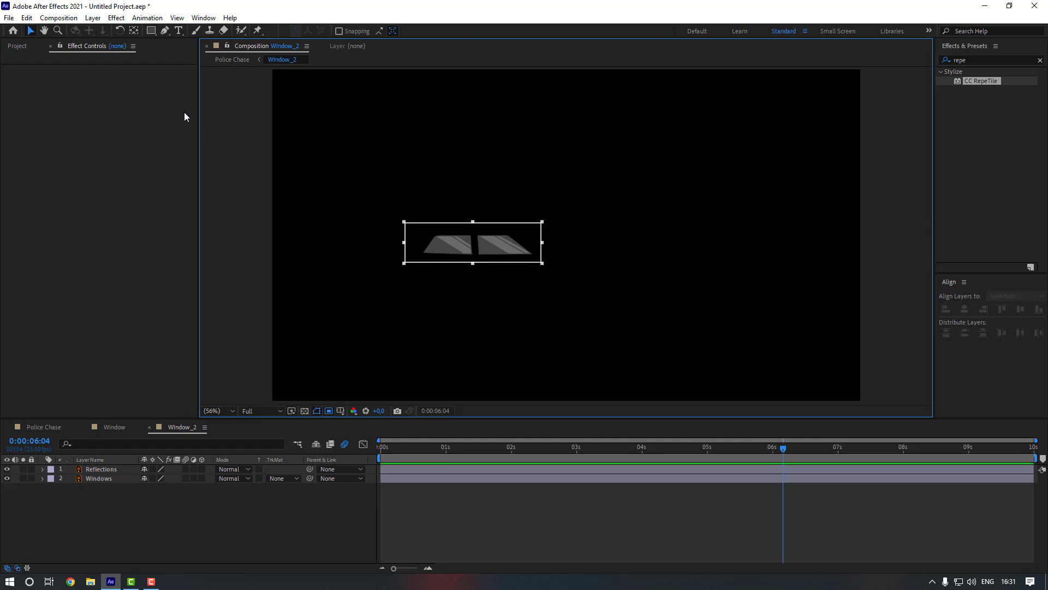
left_click(65, 18)
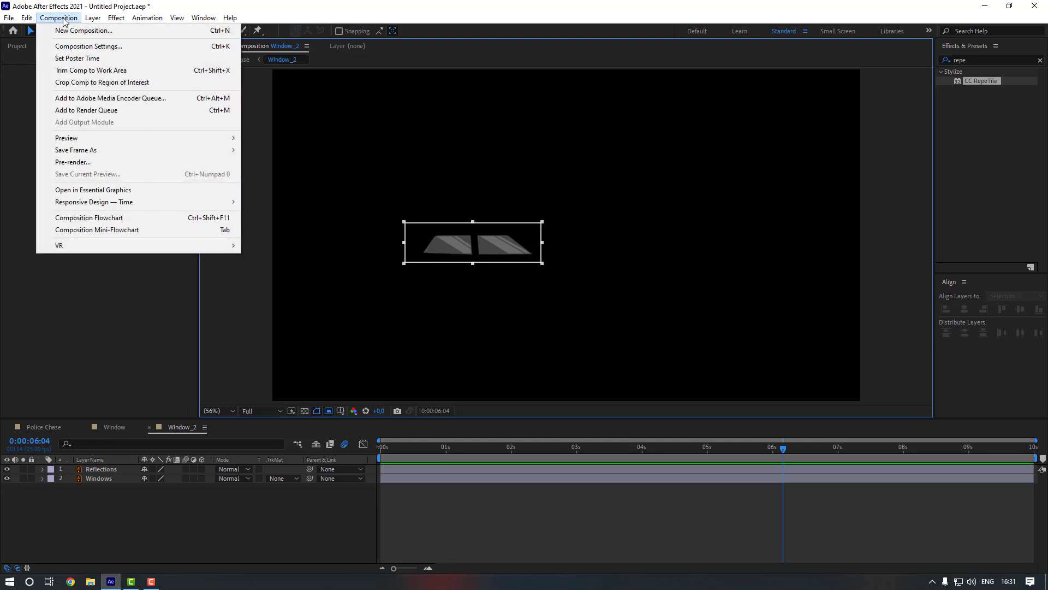
left_click(82, 83)
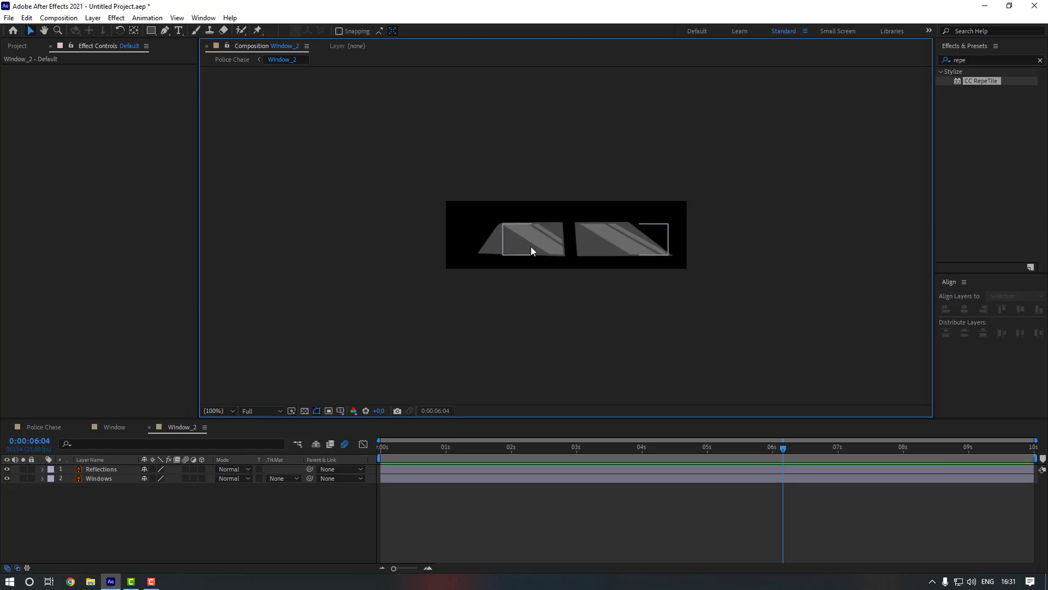
- Duplicate the Windows layer, place the copy above Reflections, and use it as an alpha matte for Reflections
scroll(543, 273, "up", 2)
left_click(109, 481)
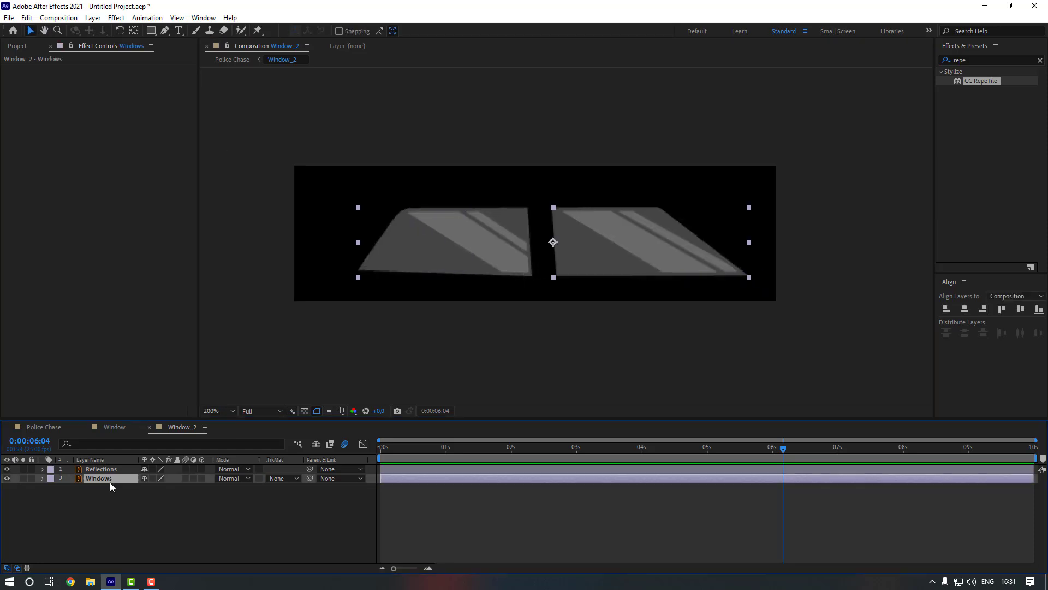
key("ctrl+d")
left_click_drag(110, 480, 108, 466)
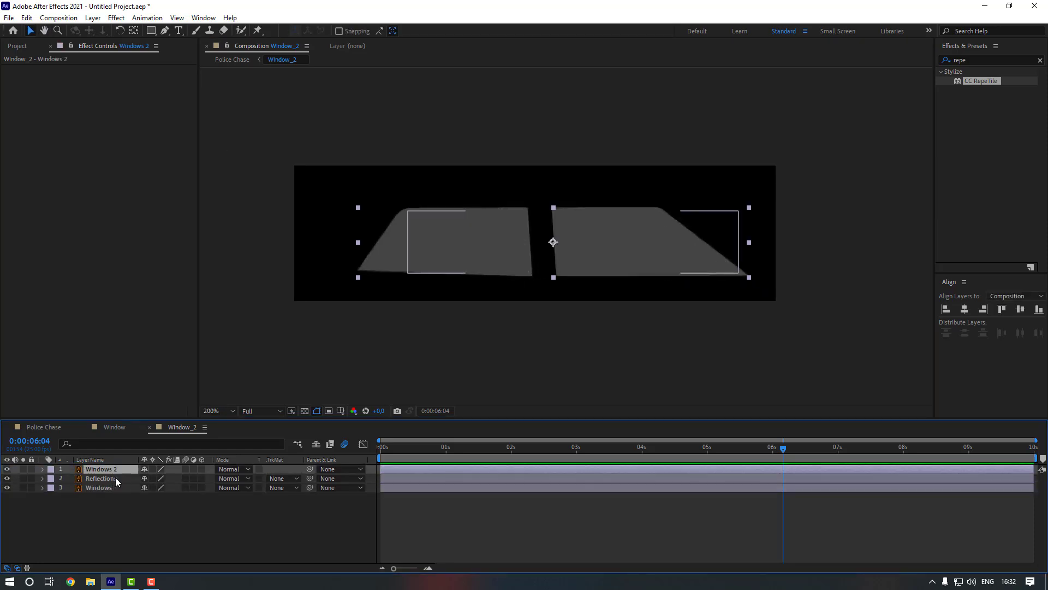
left_click(115, 477)
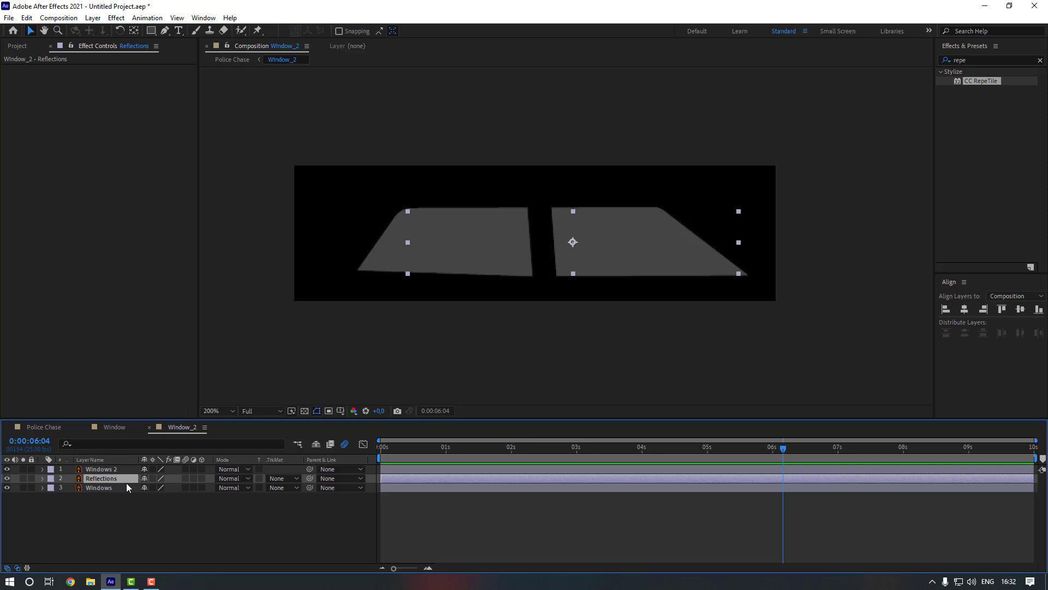
left_click(293, 479)
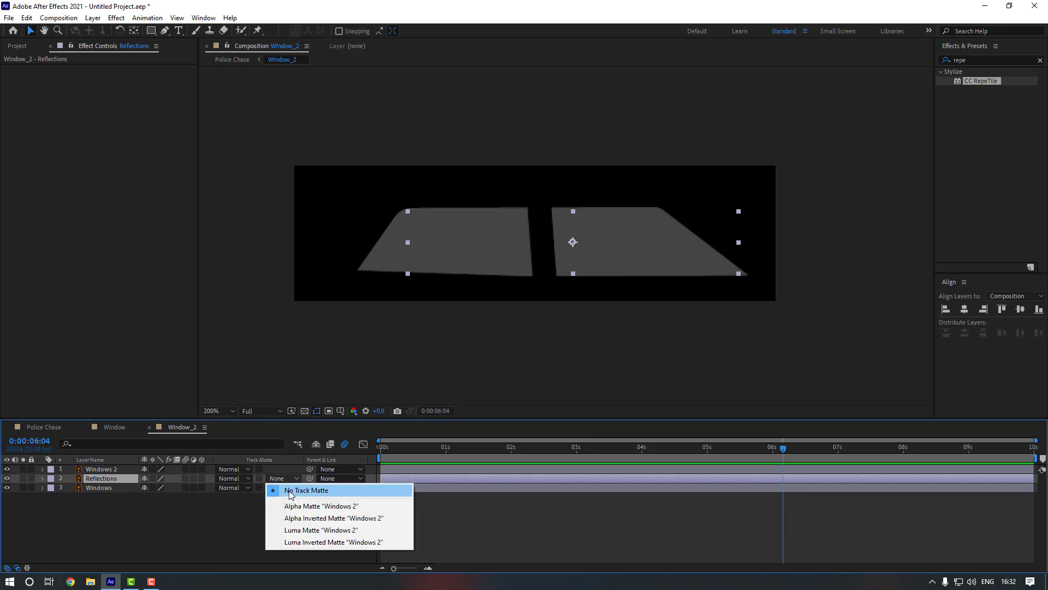
left_click(317, 507)
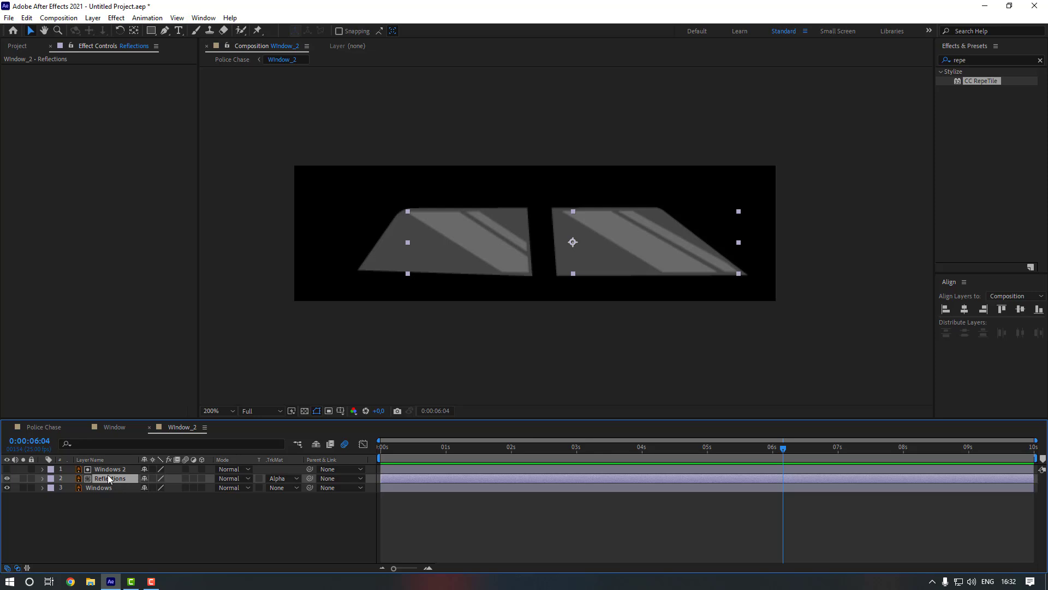
- Scale the Reflections layer to 113, 221% and reposition it so the streaks fill both windows
key("s")
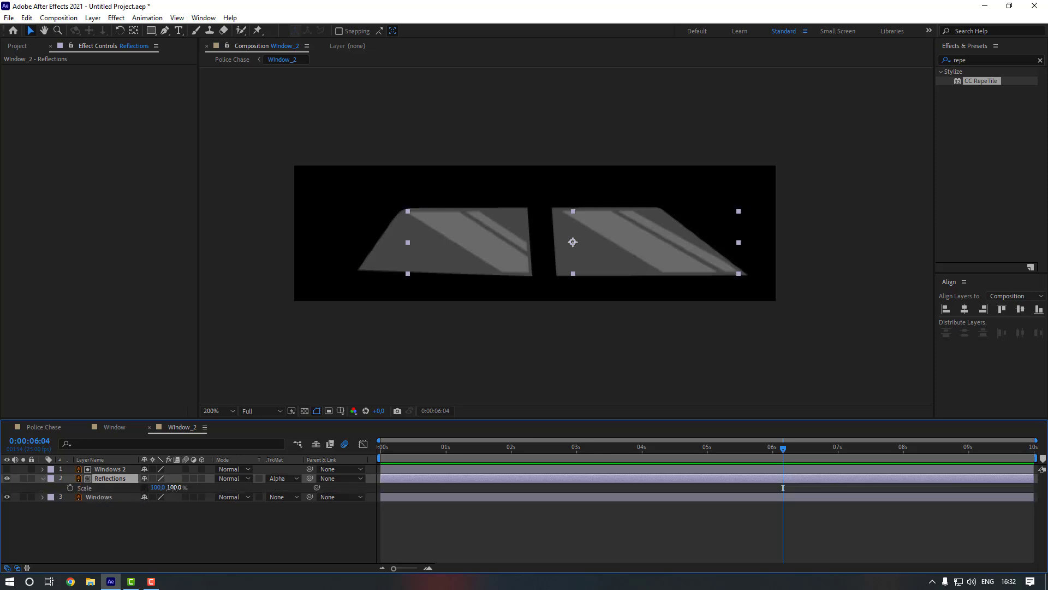
left_click_drag(173, 487, 205, 487)
mouse_move(489, 269)
left_mouse_down()
mouse_move(493, 292)
mouse_move(493, 274)
left_mouse_up()
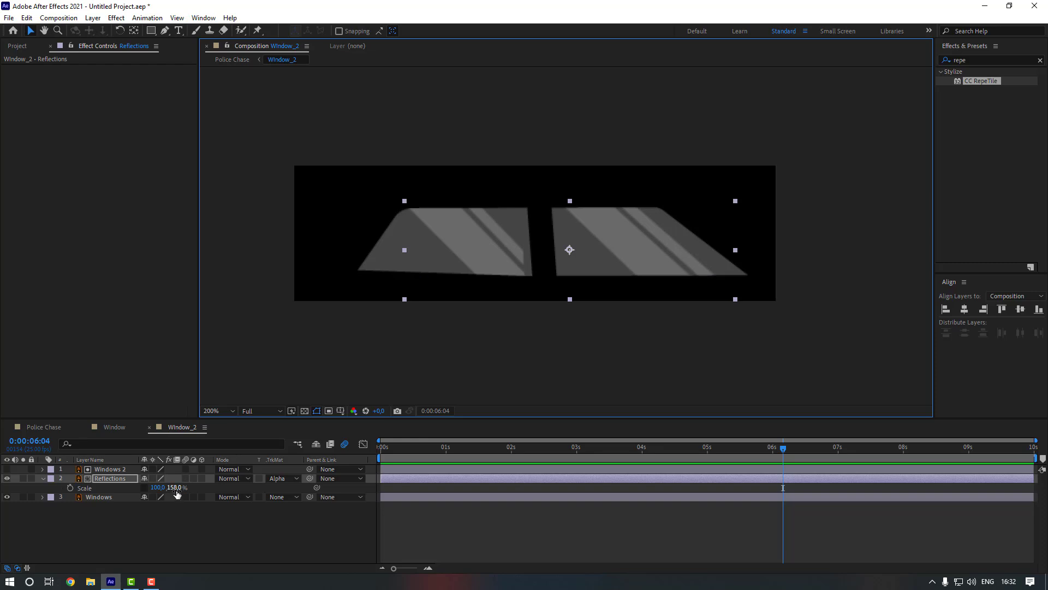
mouse_move(176, 489)
left_mouse_down()
mouse_move(188, 488)
mouse_move(164, 488)
mouse_move(180, 491)
left_mouse_up()
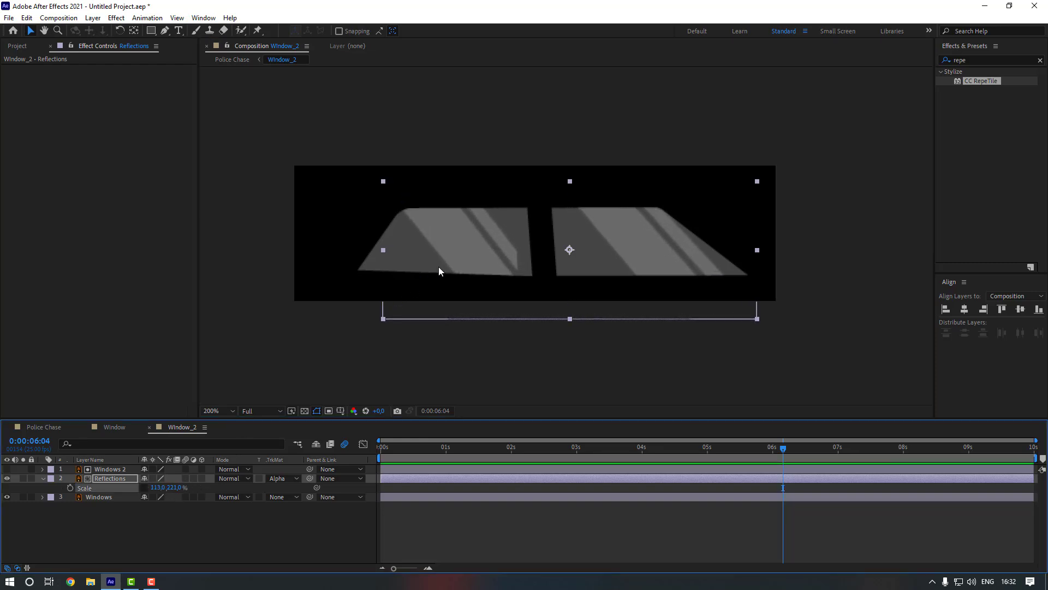
left_click_drag(440, 269, 469, 275)
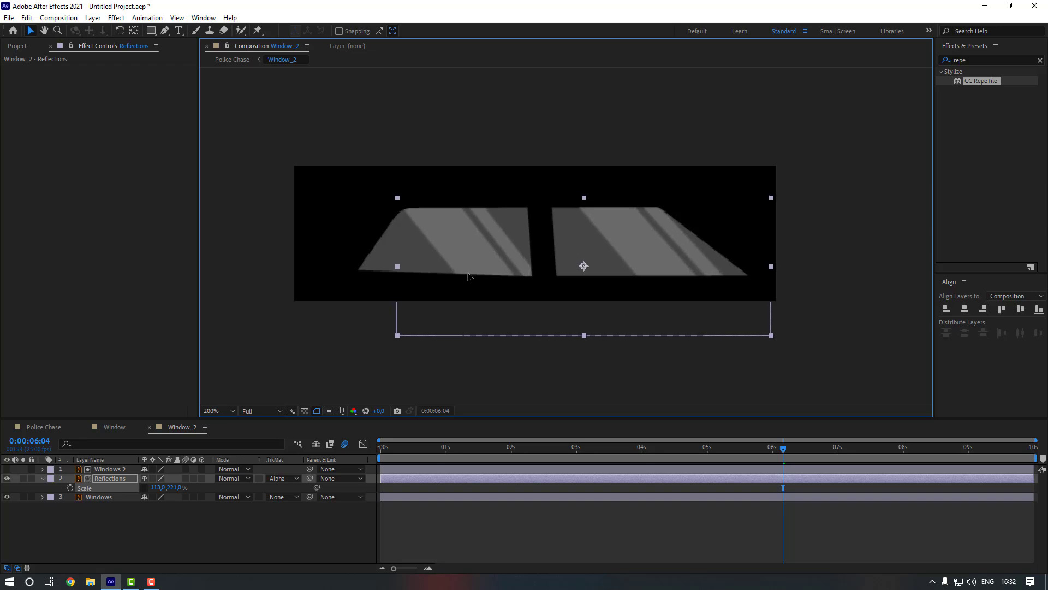
- Keyframe the Reflections Position from beyond the windows' right side at the first frame to X about -73 at 0:00:00:10
left_click(303, 483)
key("Home")
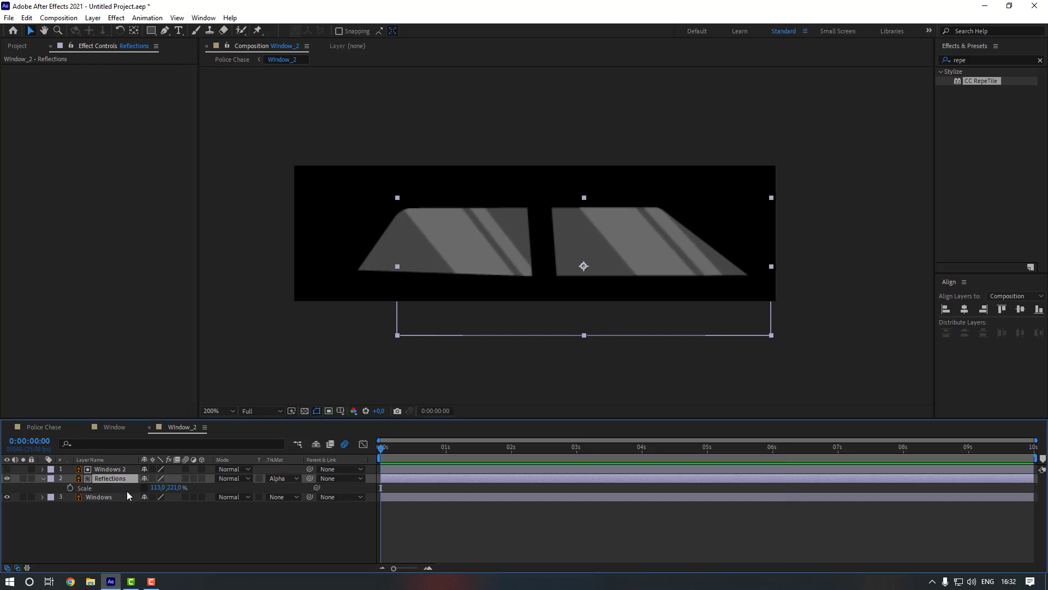
key("p")
left_click(70, 488)
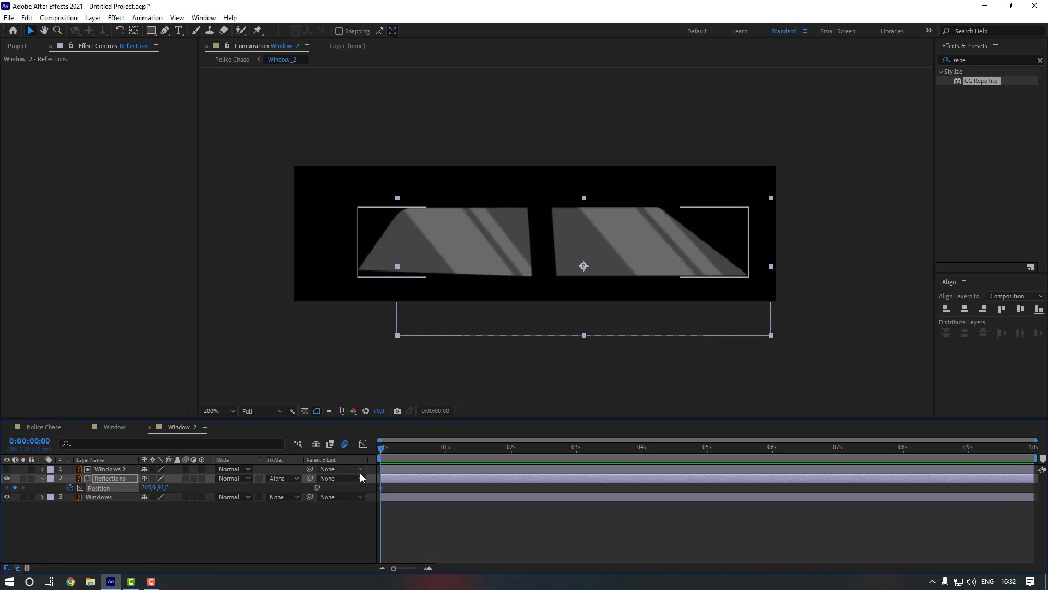
left_click_drag(146, 488, 299, 488)
key("shift+Page_Down")
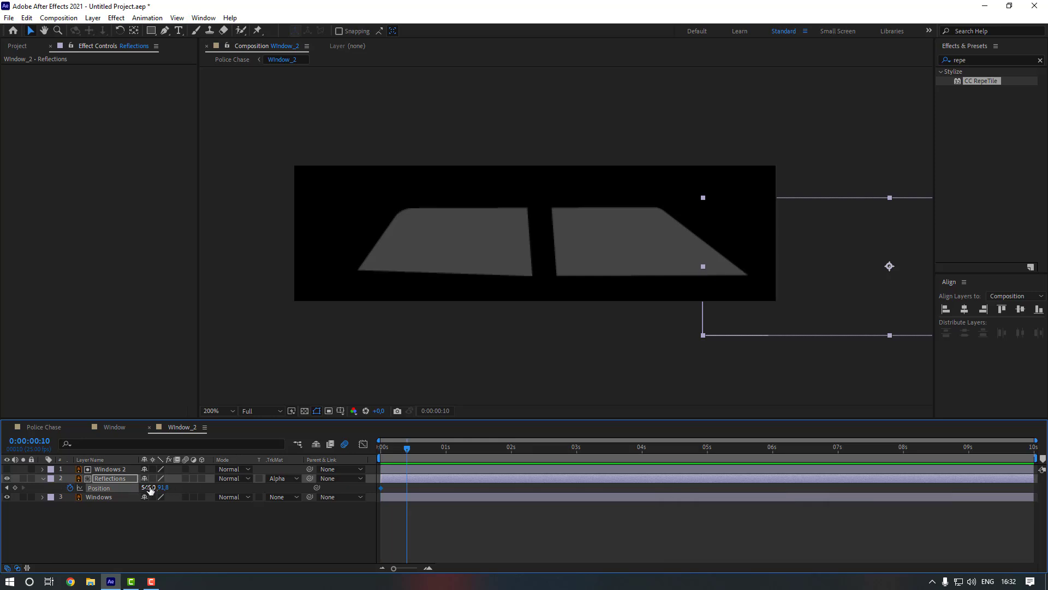
left_click_drag(146, 487, 96, 487)
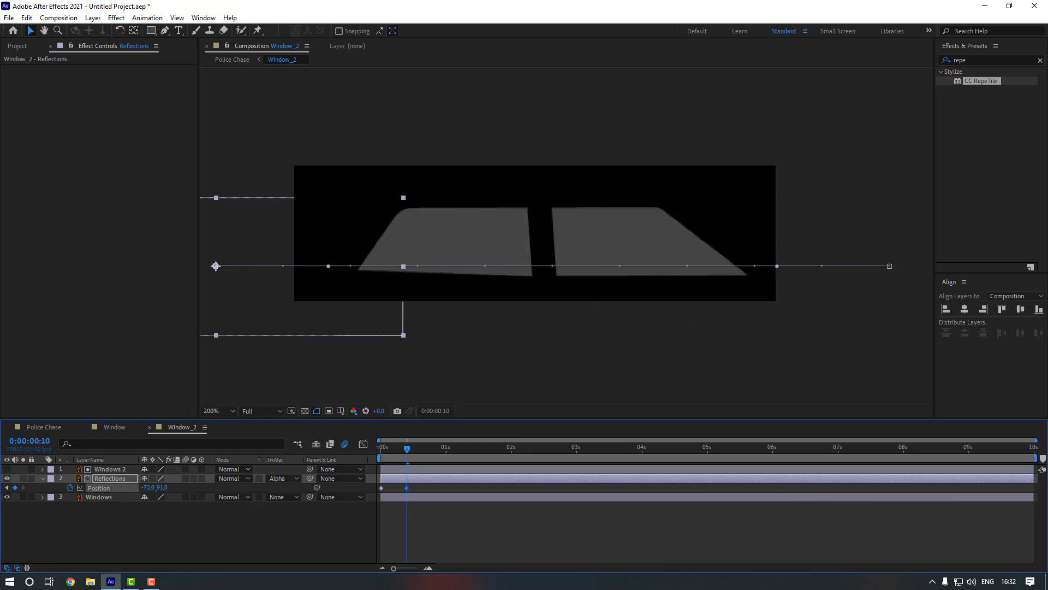
- Apply Easy Ease to both Position keyframes of the Reflections layer
left_click_drag(427, 485, 377, 492)
right_click(408, 487)
mouse_move(444, 477)
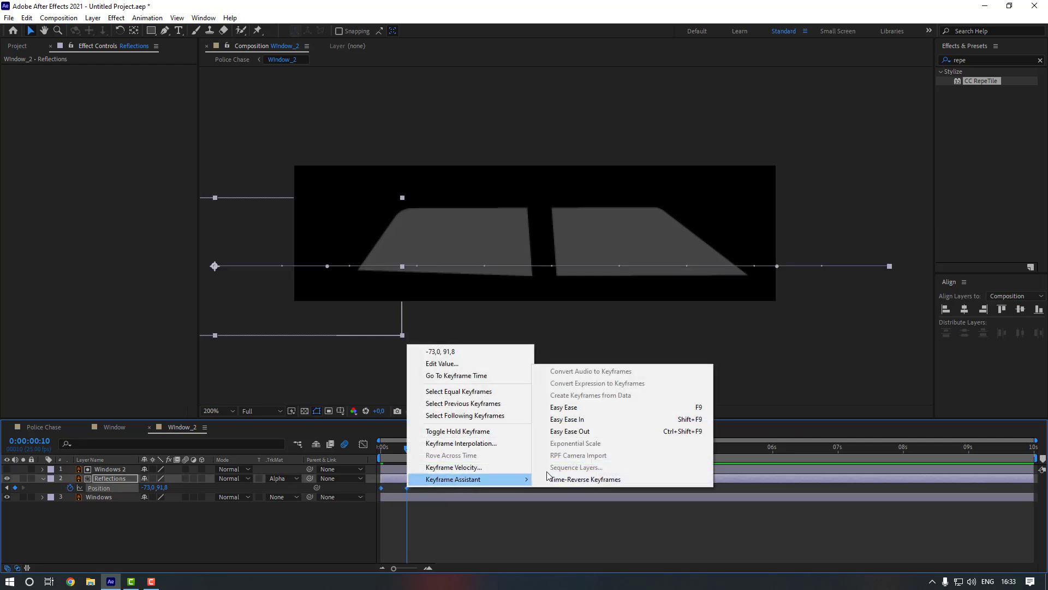
left_click(573, 405)
- Pre-compose the Windows, Reflections and Windows 2 layers into a composition named Reflection_2
left_click(116, 497)
left_click(109, 469, "shift")
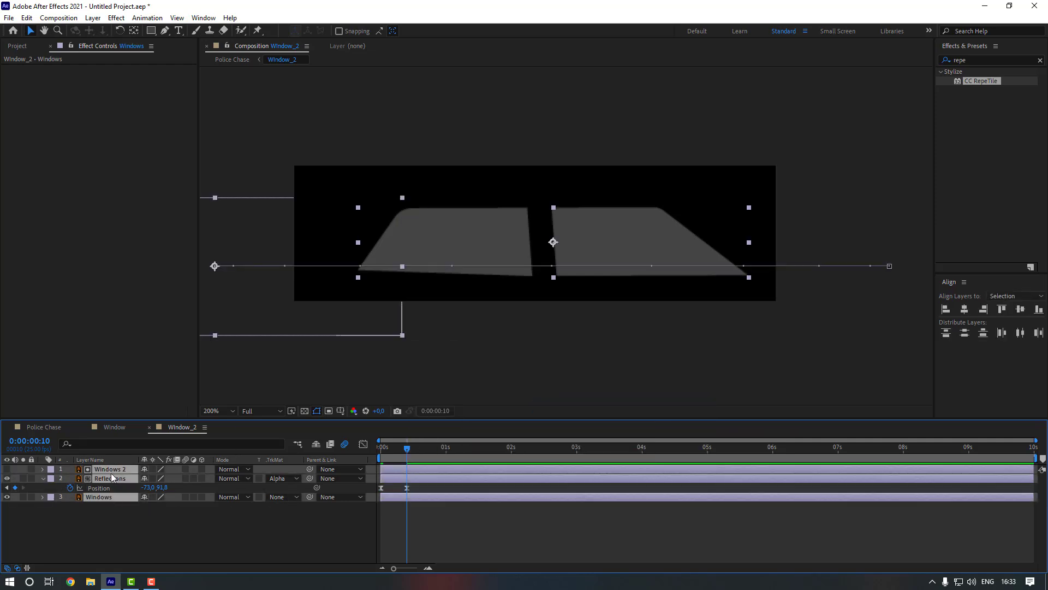
right_click(146, 478)
left_click(151, 413)
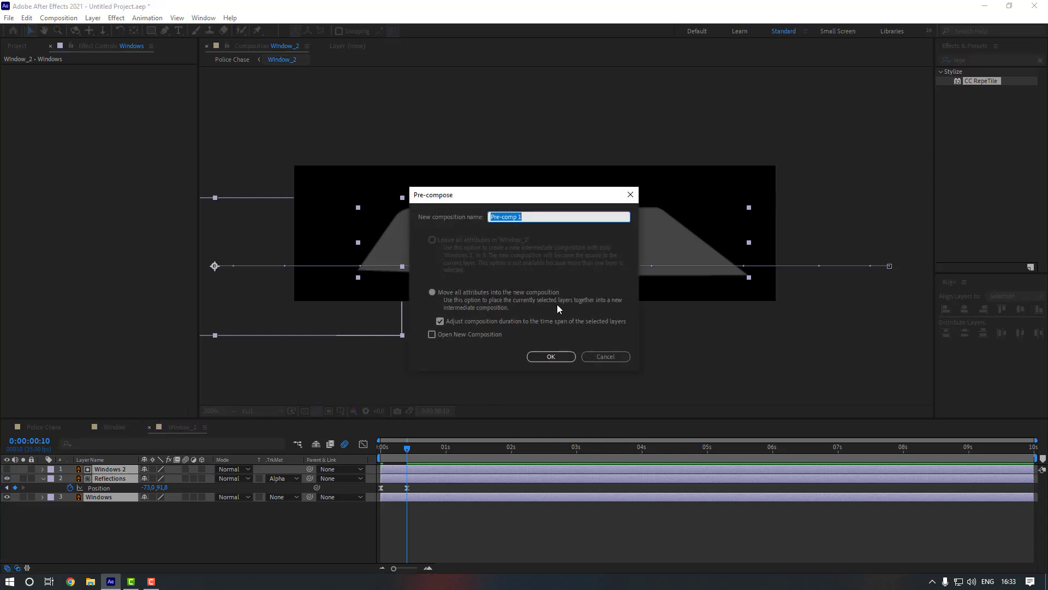
type("Reflection_2")
key("Return")
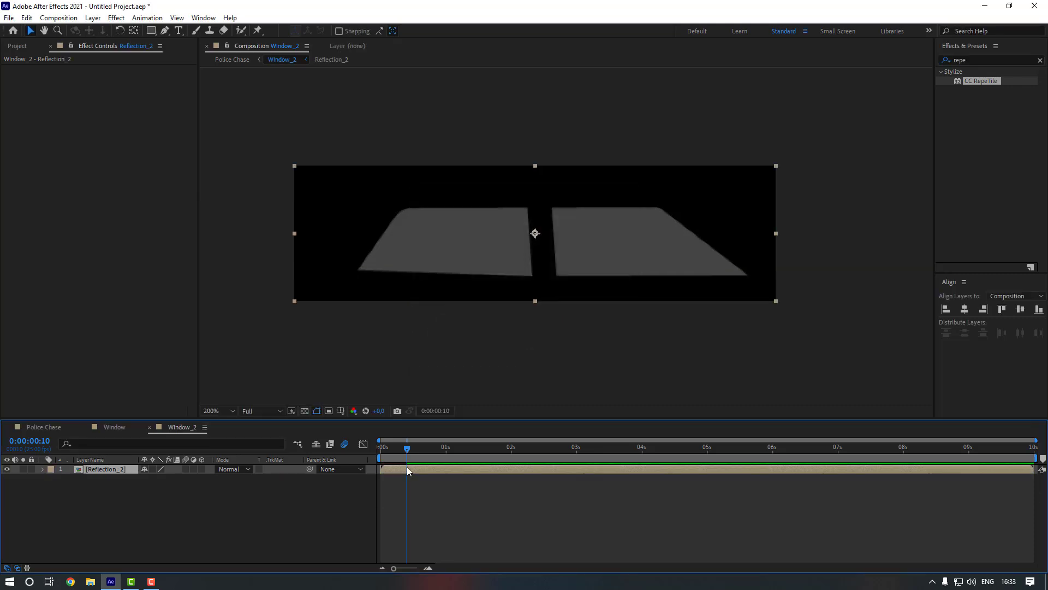
- Split the Reflection_2 layer at 0:00:00:10 and delete the part after the split
left_click(30, 18)
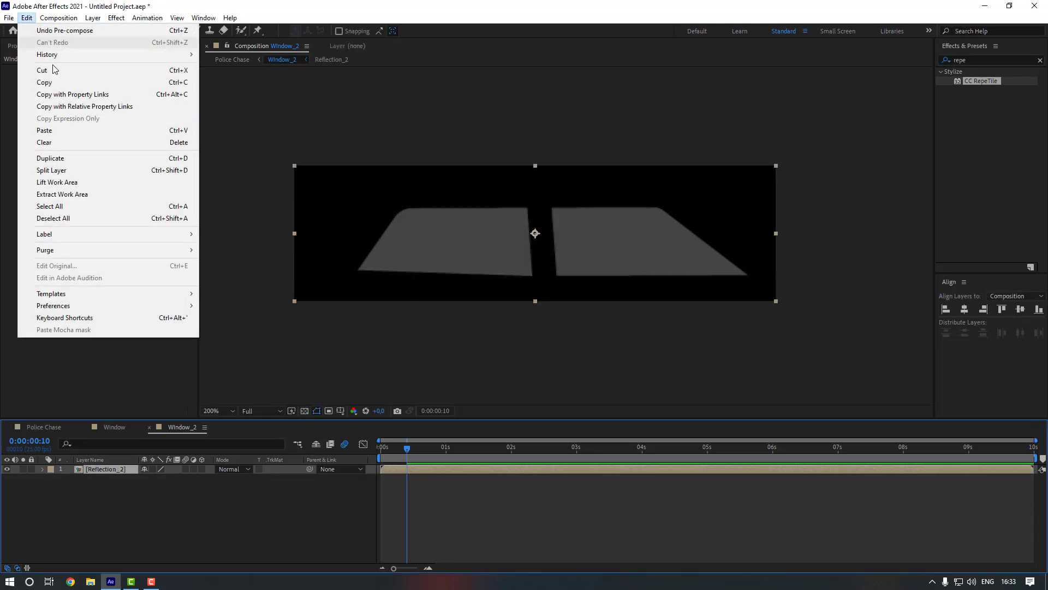
left_click(96, 171)
key("Delete")
left_click(389, 471)
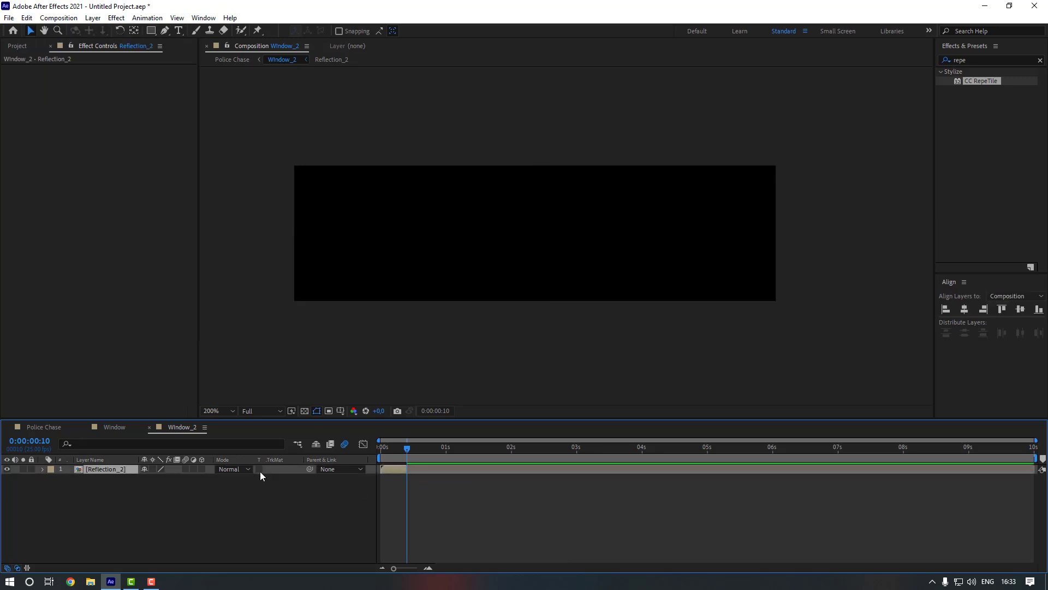
- Duplicate the trimmed Reflection_2 layer repeatedly and stagger the copies end to end until they fill the 10-second timeline
key("ctrl+d")
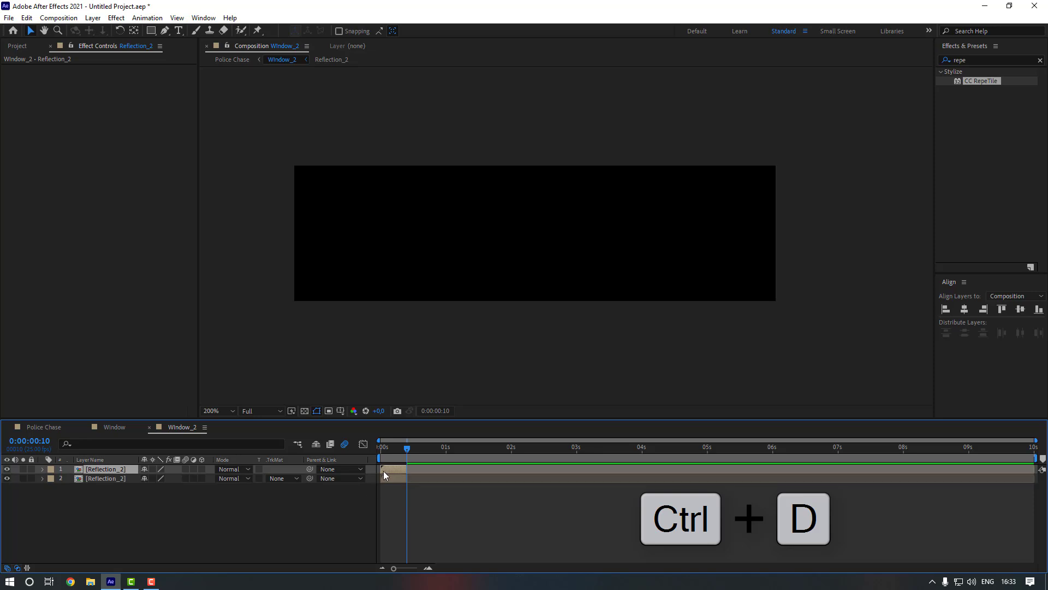
left_click_drag(383, 470, 568, 473)
key("ctrl+d")
key("ctrl+d")
key("ctrl+d")
key("ctrl+d")
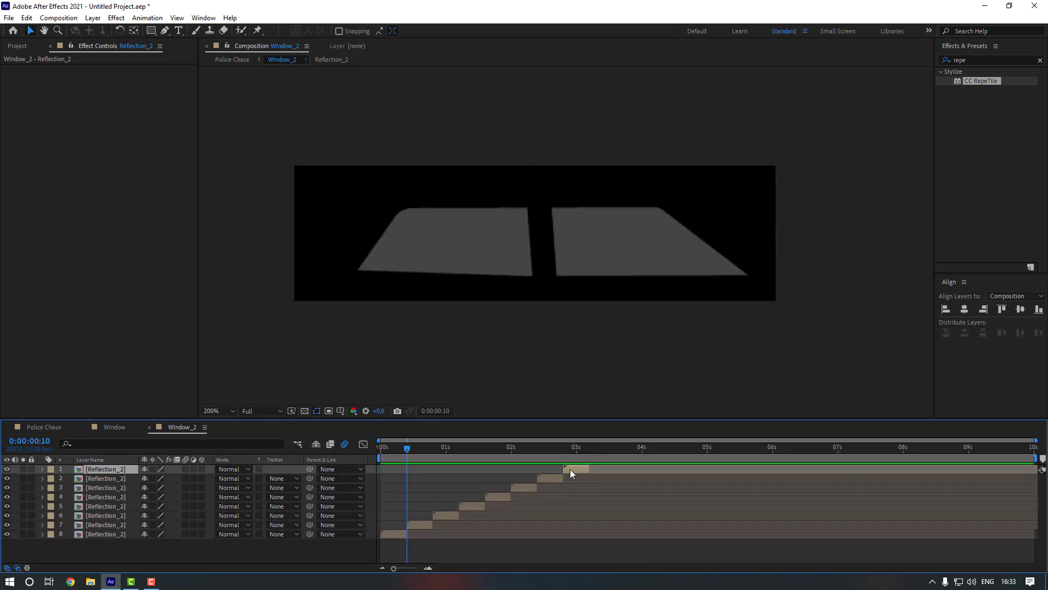
key("ctrl+d")
left_click_drag(405, 544, 900, 475)
key("ctrl+d")
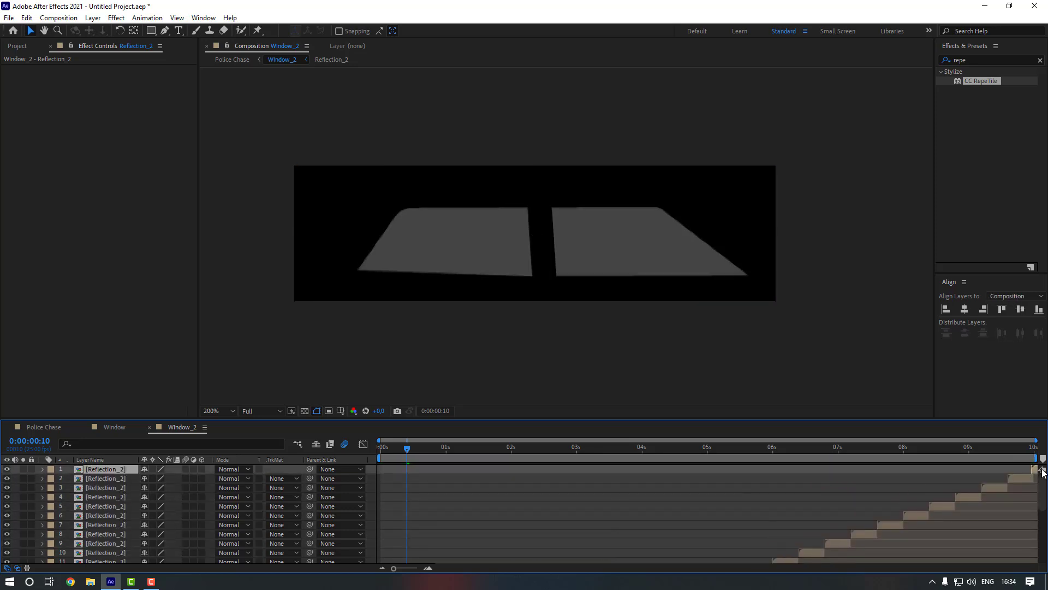
- In the Police Chase composition, align Window_2 with the police car's window openings, parent it to Car_Body_2 and preview the reflections
left_click(53, 429)
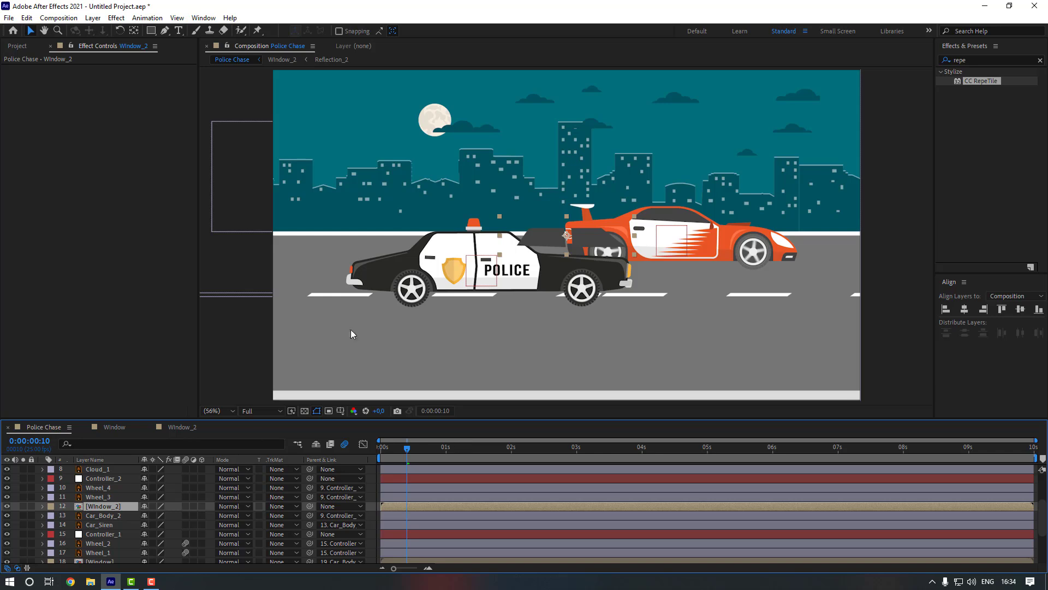
scroll(661, 238, "up", 2)
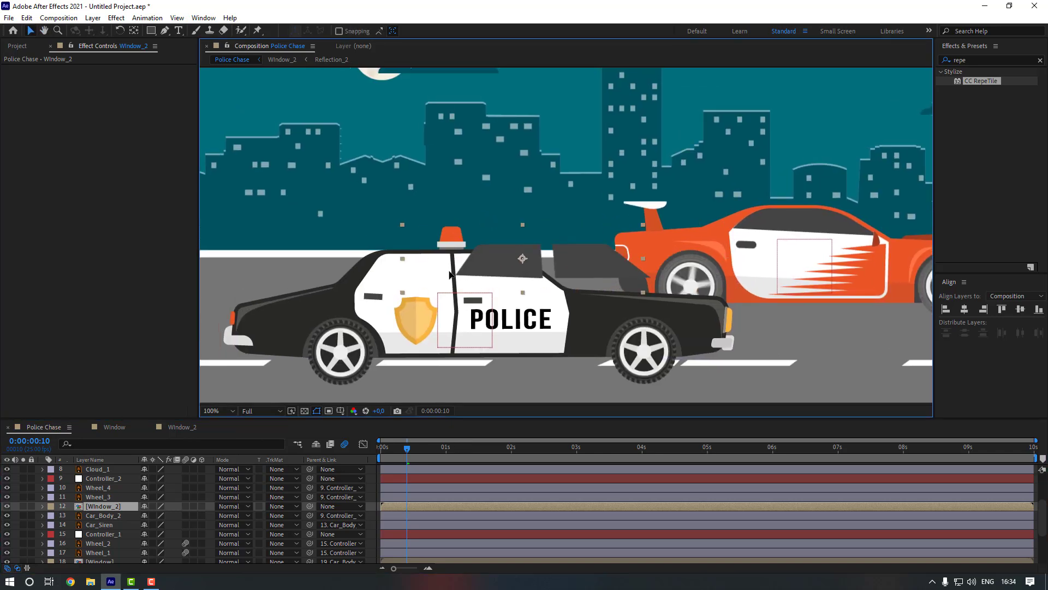
left_click_drag(425, 279, 422, 282)
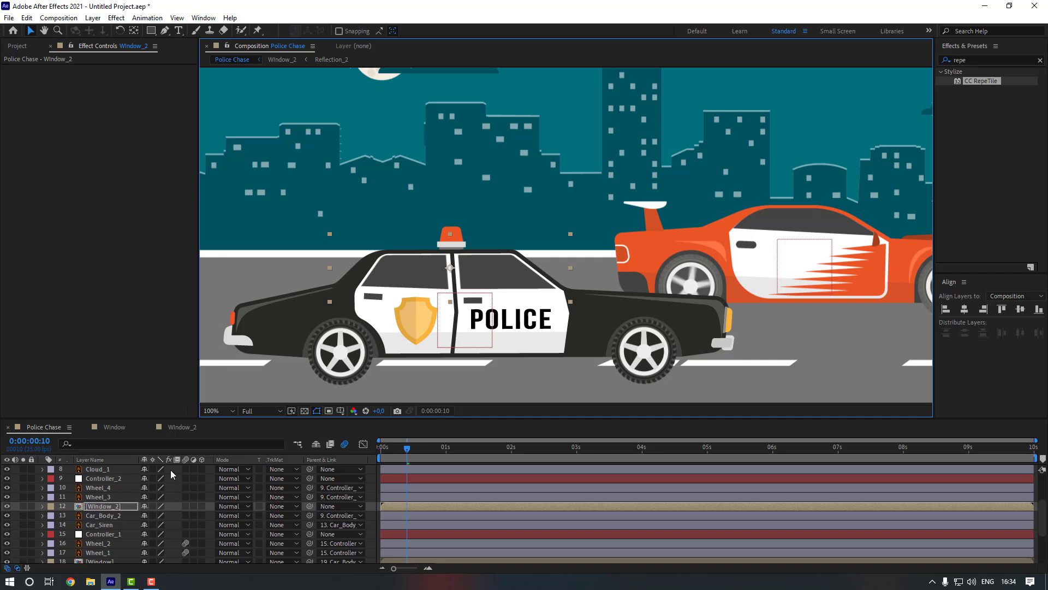
left_click(106, 514)
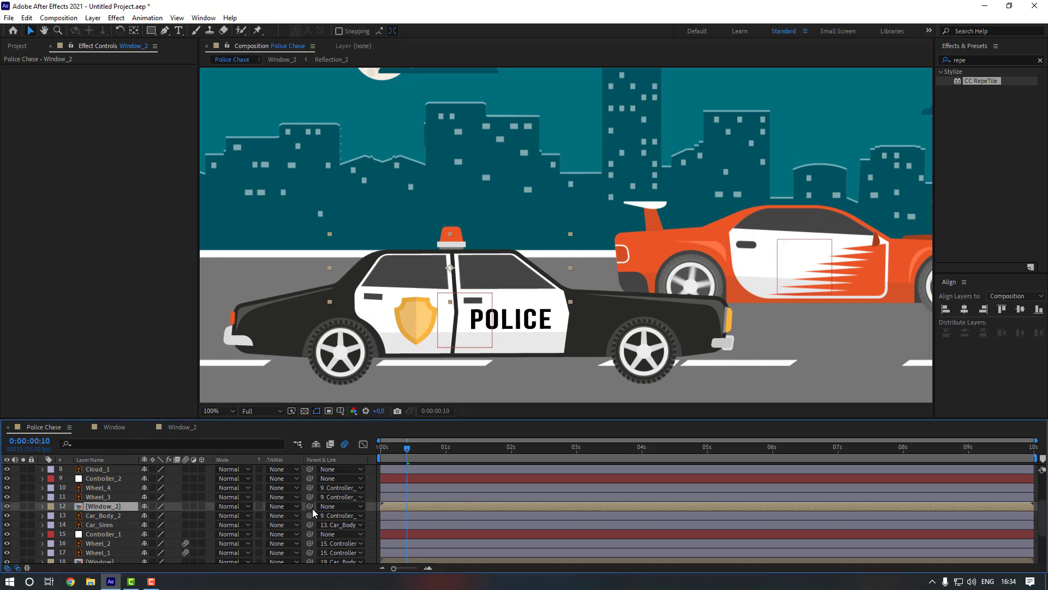
left_click_drag(140, 515, 141, 515)
scroll(238, 313, "down", 2)
key("space")
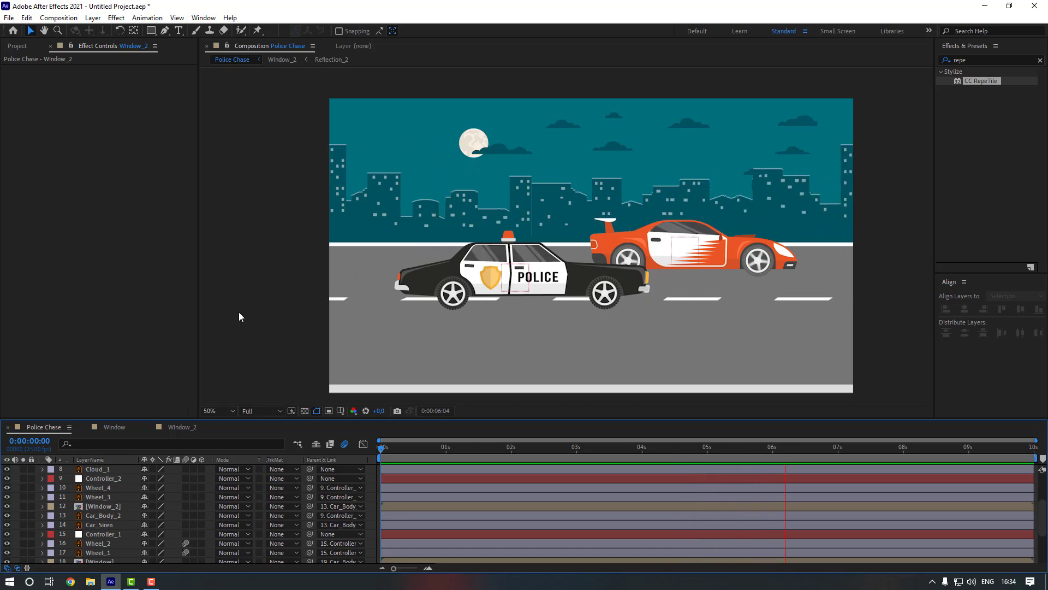
key("space")
- Add Rotation keyframes to the Wheel_3 and Wheel_4 layers at the first frame
left_click(118, 498)
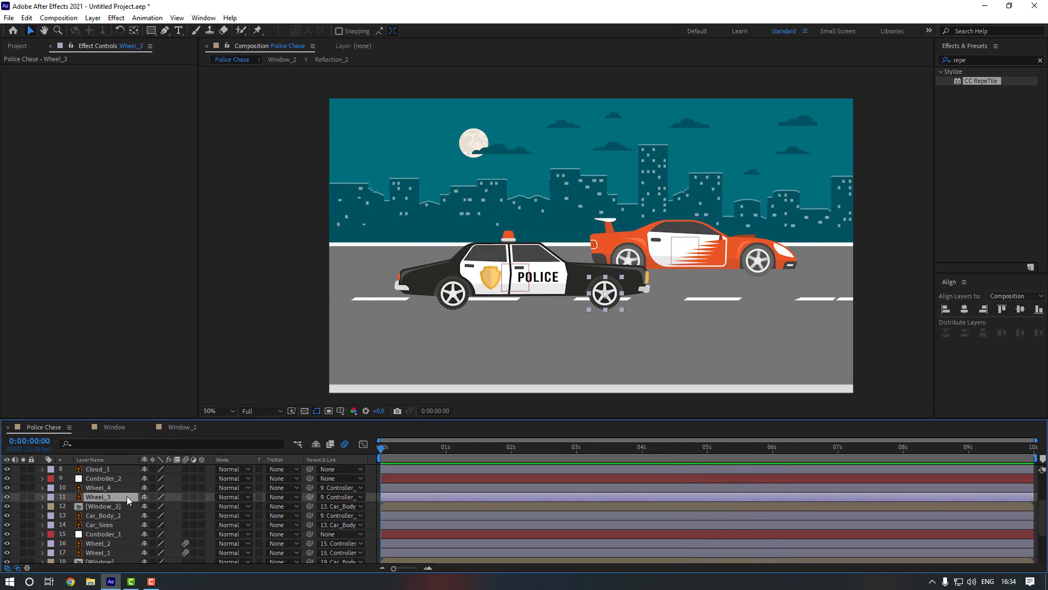
key("r")
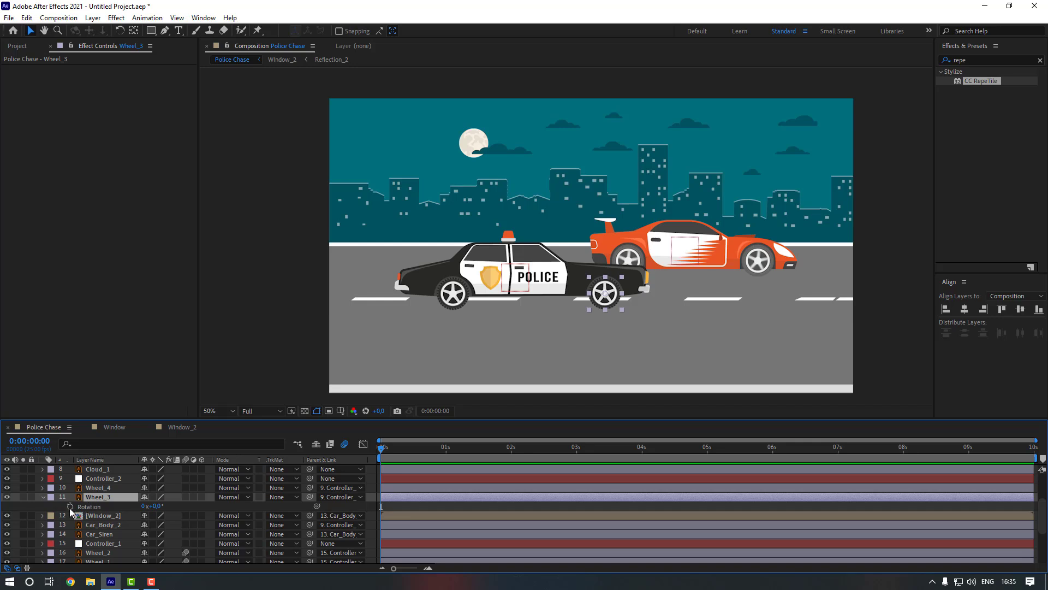
left_click(70, 506)
left_click(104, 488)
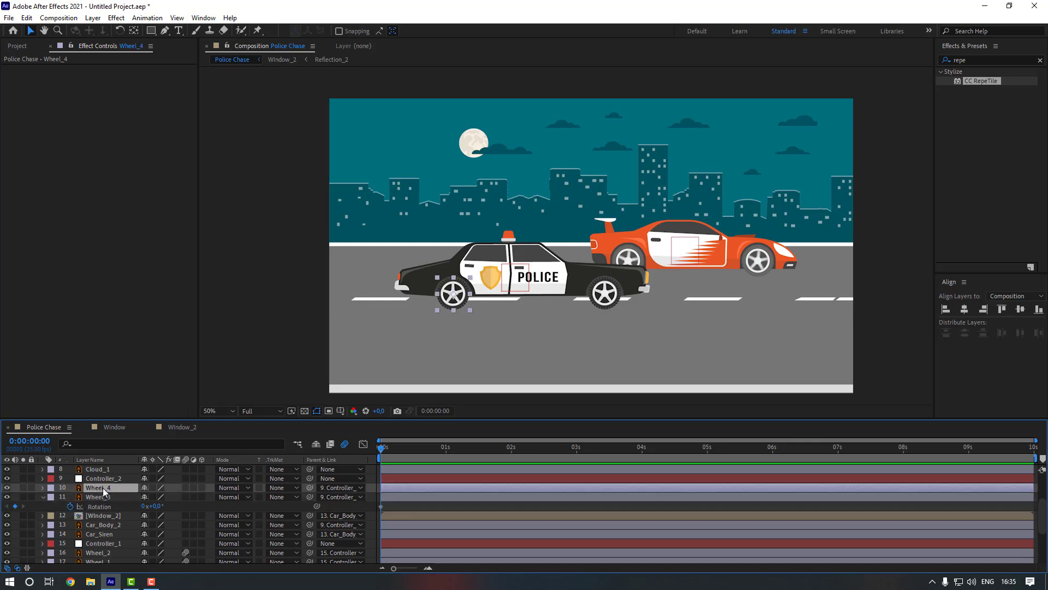
key("alt+shift+r")
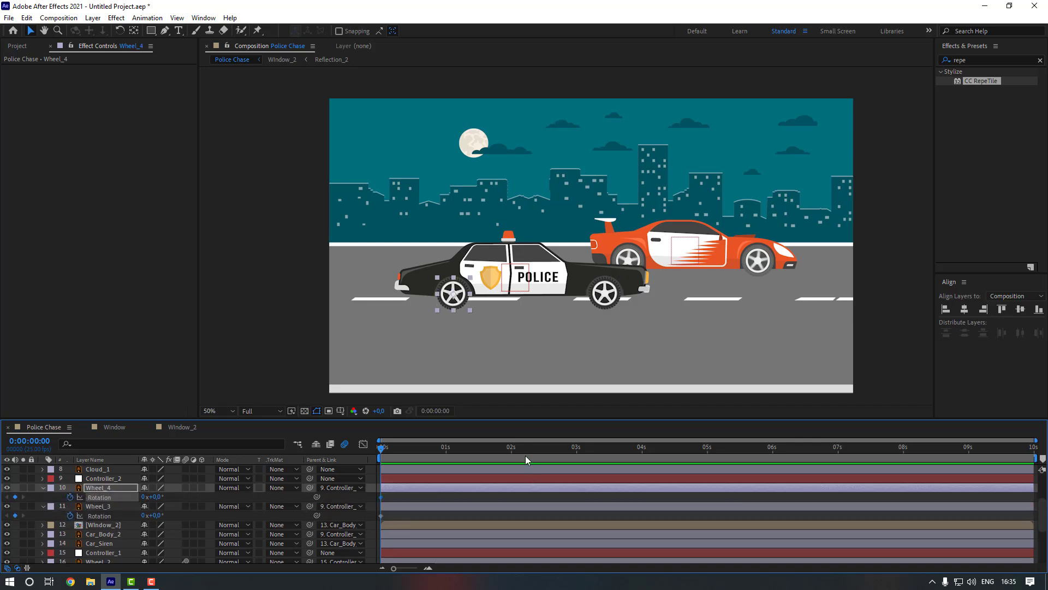
- Set Wheel_4's Rotation to 18 revolutions at 0:00:09:24 and add an end Rotation keyframe to Wheel_3 at the same time
left_click_drag(575, 448, 1033, 446)
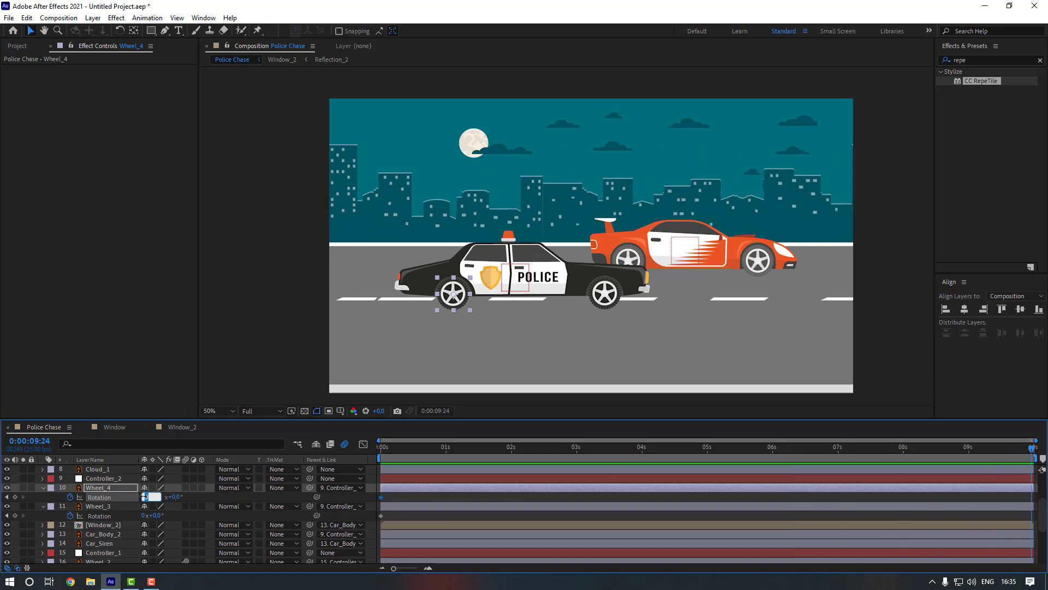
type("18")
key("Return")
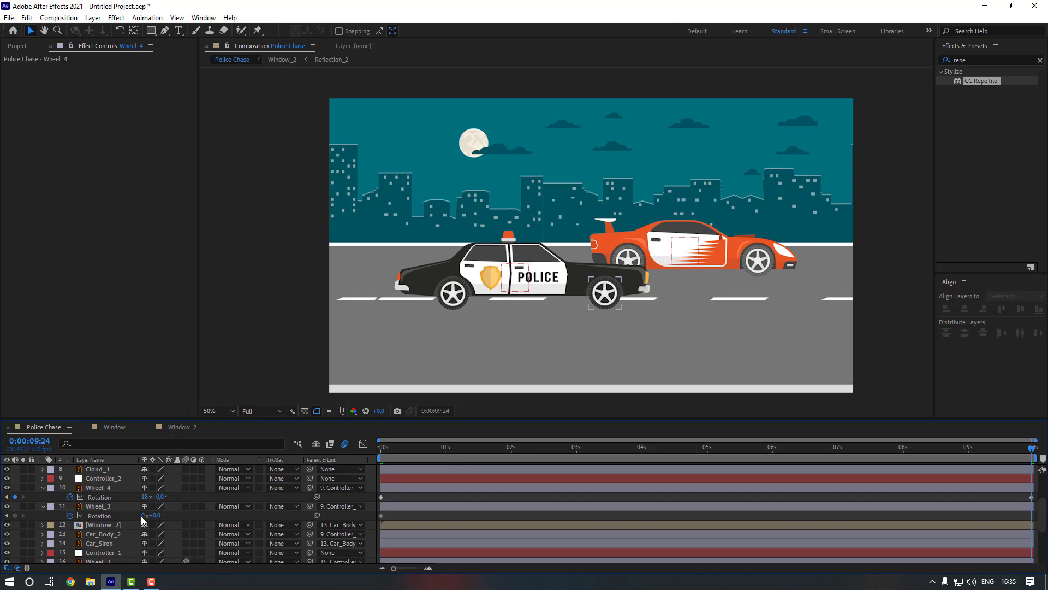
left_click(143, 515)
key("Return")
key("Home")
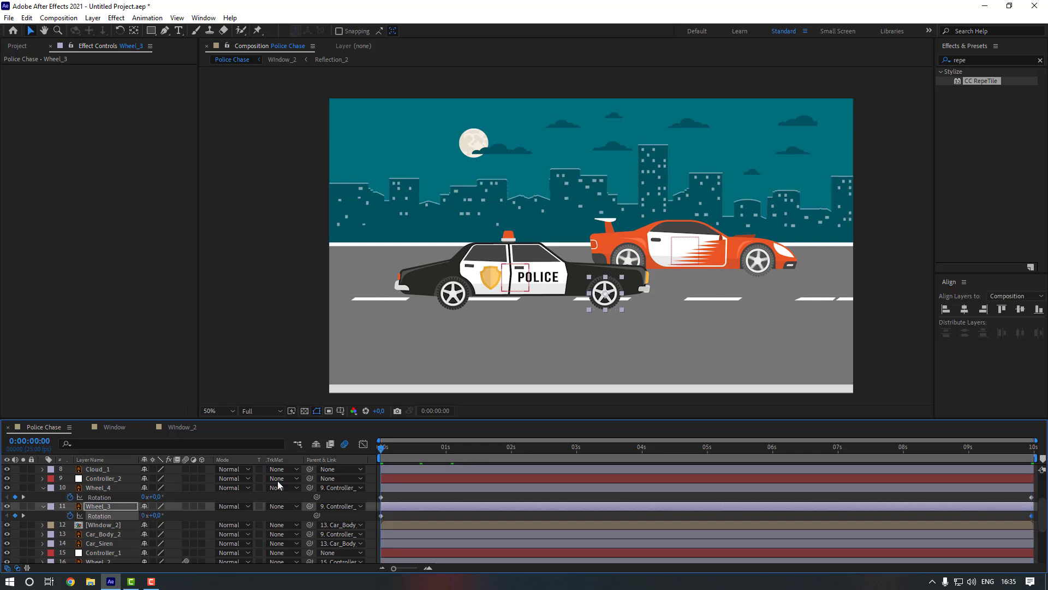
- Enable motion blur on the Wheel_3 and Wheel_4 layers and preview the spinning wheels
left_click(186, 506)
left_click(409, 495)
key("space")
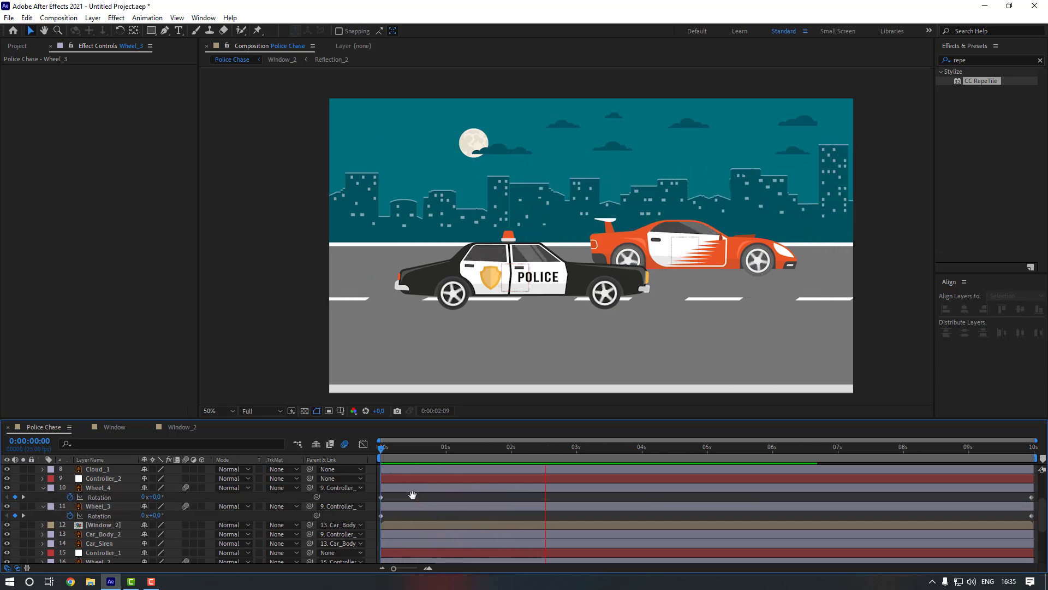
- Keyframe Controller_1's Position from about 596, 598 at the first frame to about 1407, 598 at 0:00:01:00
scroll(415, 479, "down", 3)
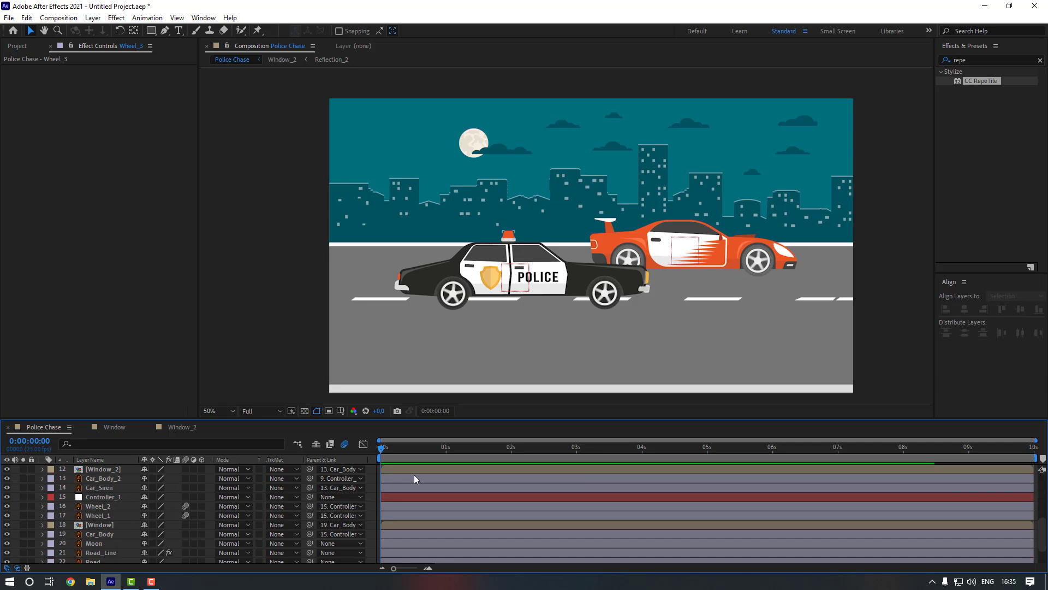
left_click(106, 496)
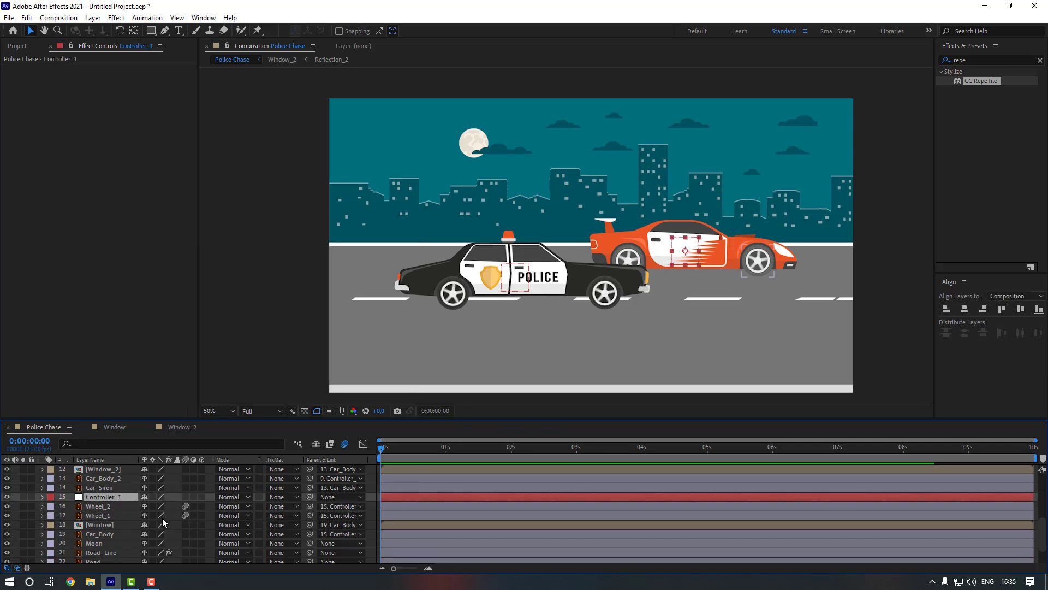
key("p")
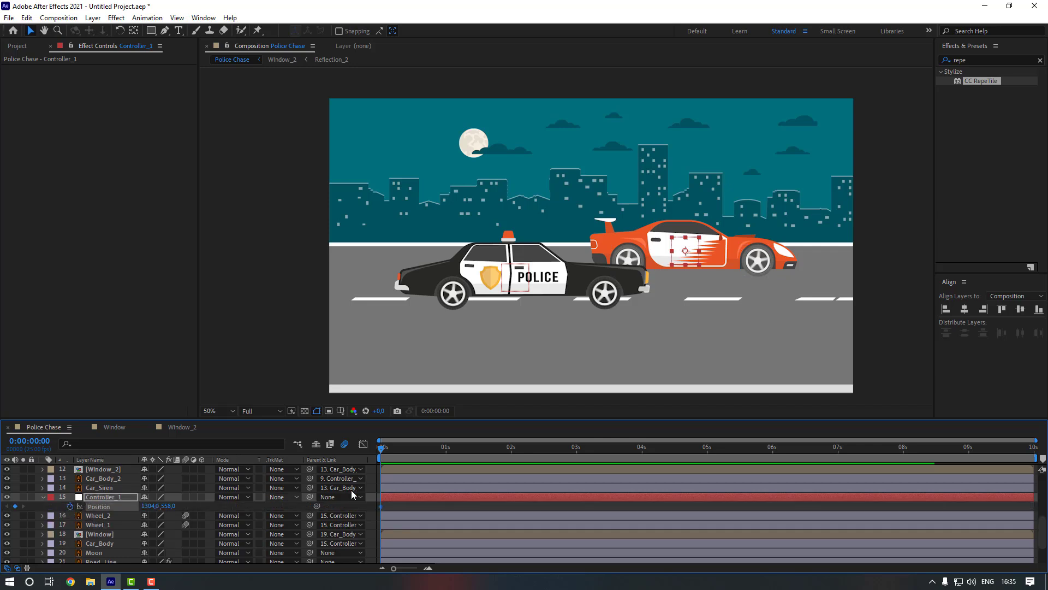
left_click_drag(673, 258, 481, 270)
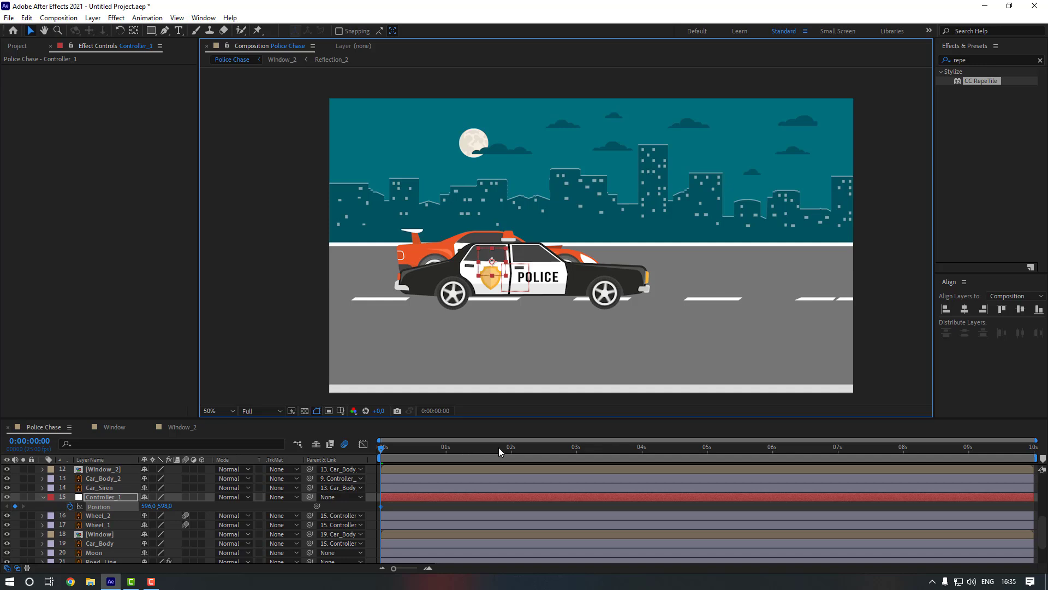
left_click(446, 453)
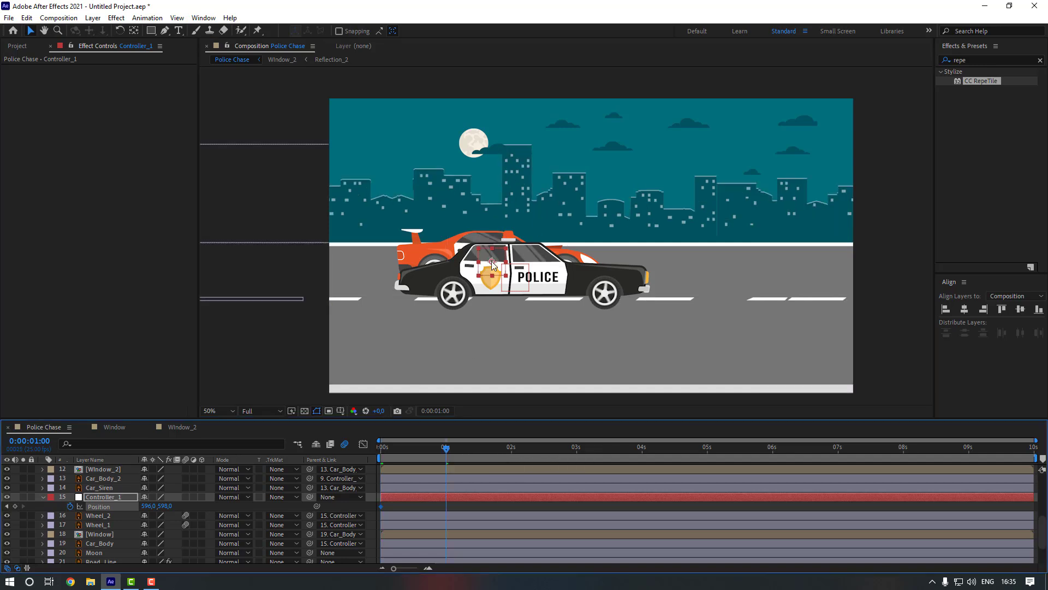
left_click_drag(143, 506, 460, 506)
- Keyframe Controller_1's X Position at about 1098 at 0:00:01:19 and about 1430 at 0:00:02:13
key("space")
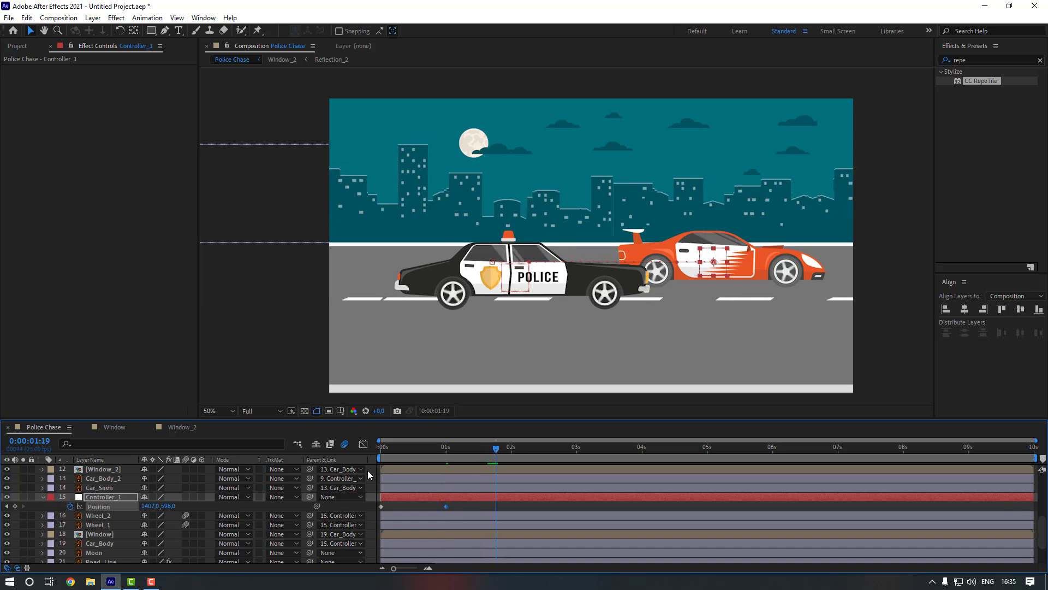
left_click_drag(148, 509, 30, 509)
left_click(545, 450)
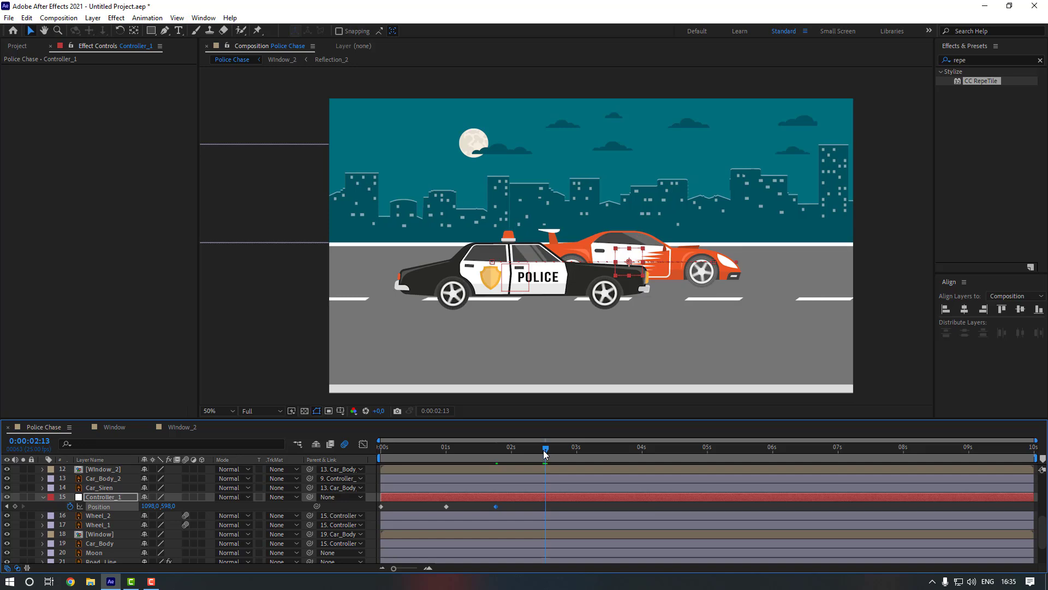
left_click_drag(157, 508, 339, 504)
- Keyframe Controller_1's X Position at about 977 at 0:00:03:23 and about 1470 at 0:00:05:23
left_click(637, 450)
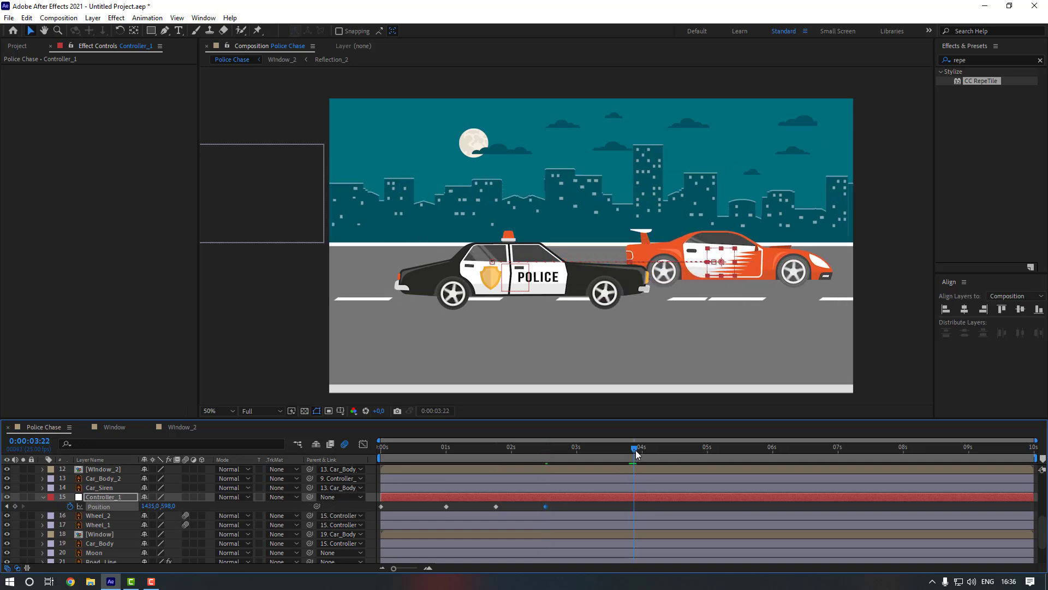
left_click_drag(157, 509, 37, 508)
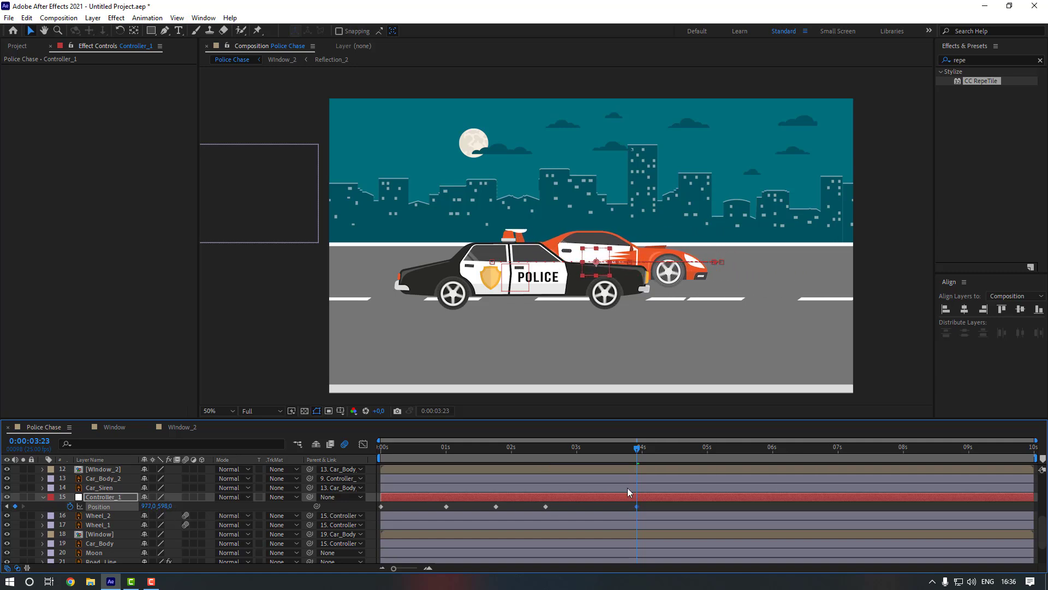
left_click_drag(753, 447, 767, 448)
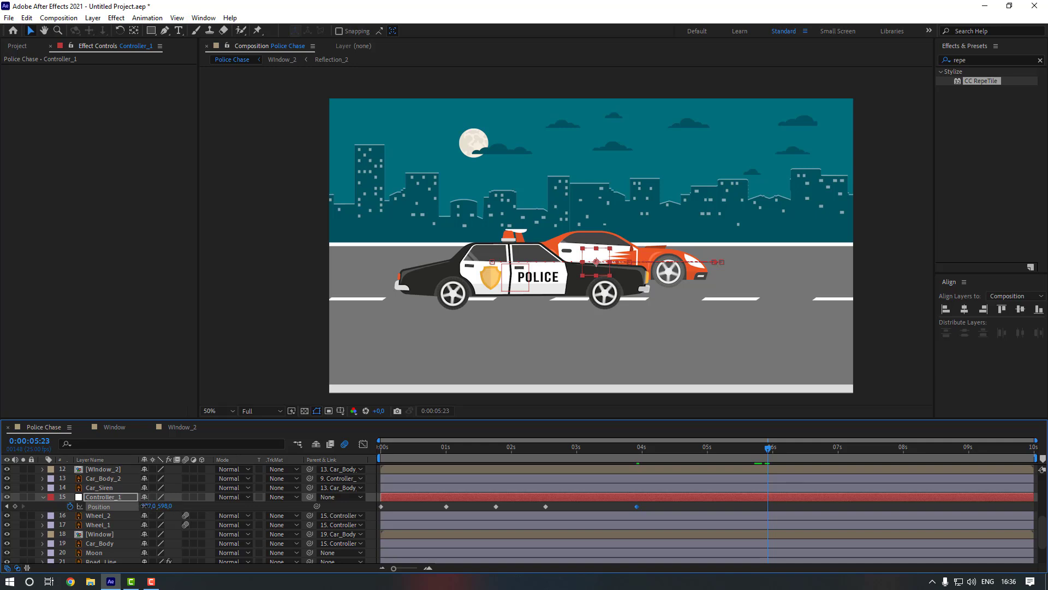
left_click_drag(143, 505, 405, 499)
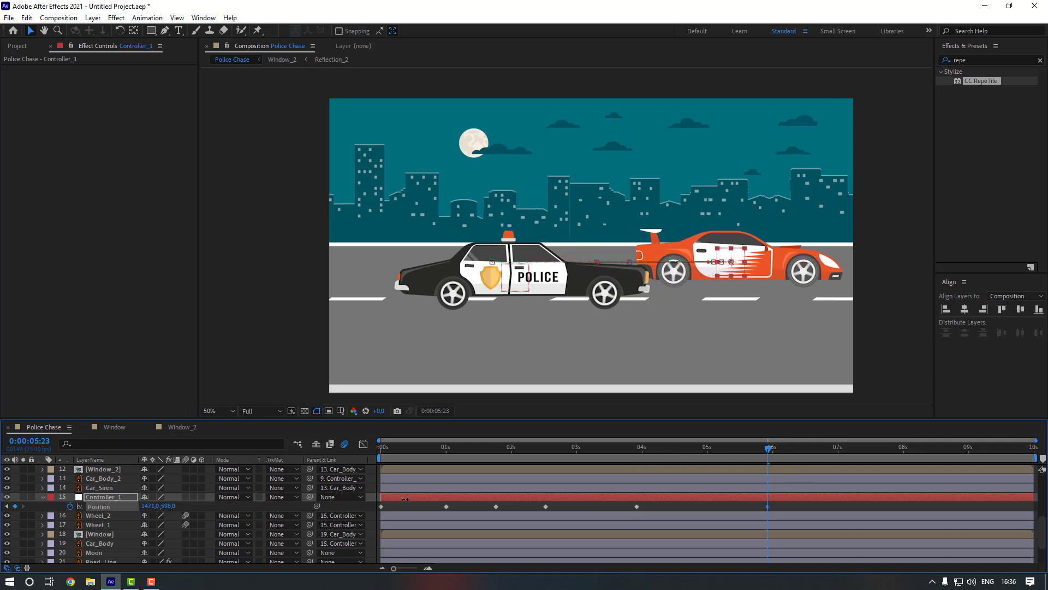
- Keyframe Controller_1's X Position at about 1209 at 0:00:07:09, about 1410 at 0:00:08:15 and about 1181 at 0:00:09:24
left_click(862, 450)
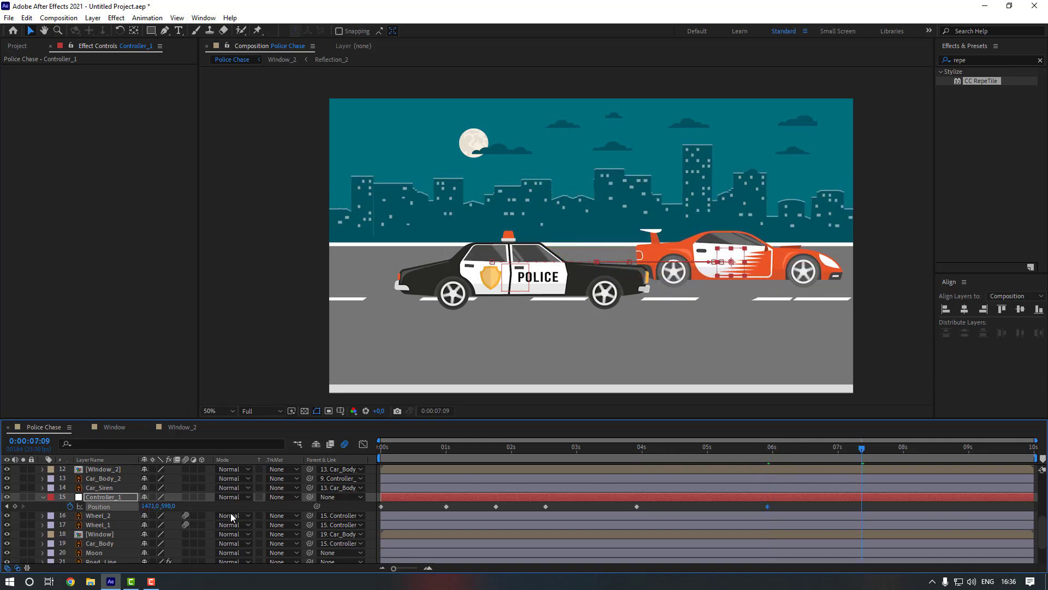
left_click_drag(145, 514, 3, 513)
left_click(943, 450)
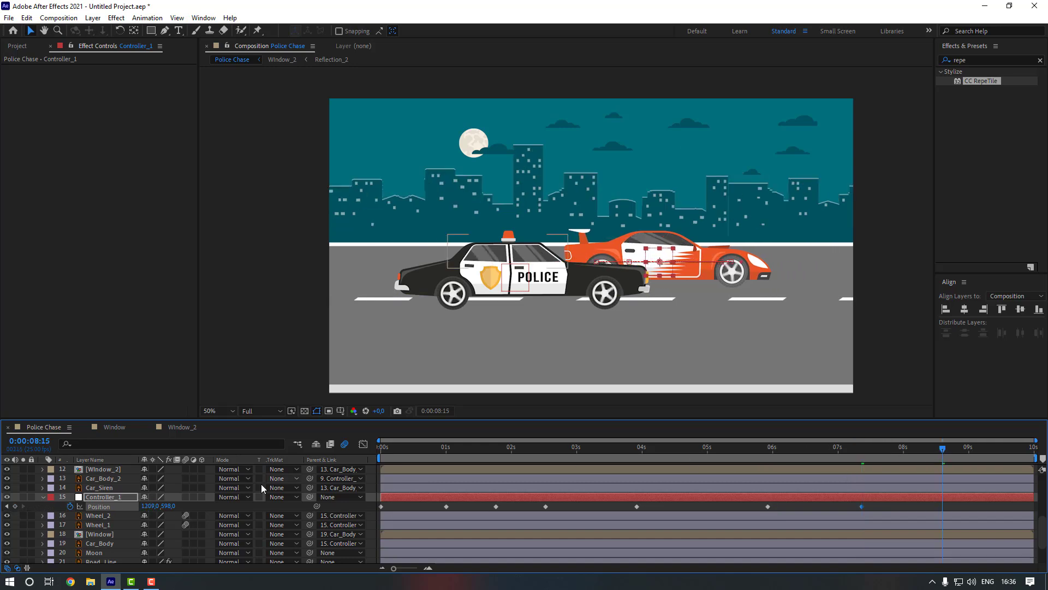
left_click_drag(149, 506, 338, 503)
left_click_drag(1004, 449, 1031, 448)
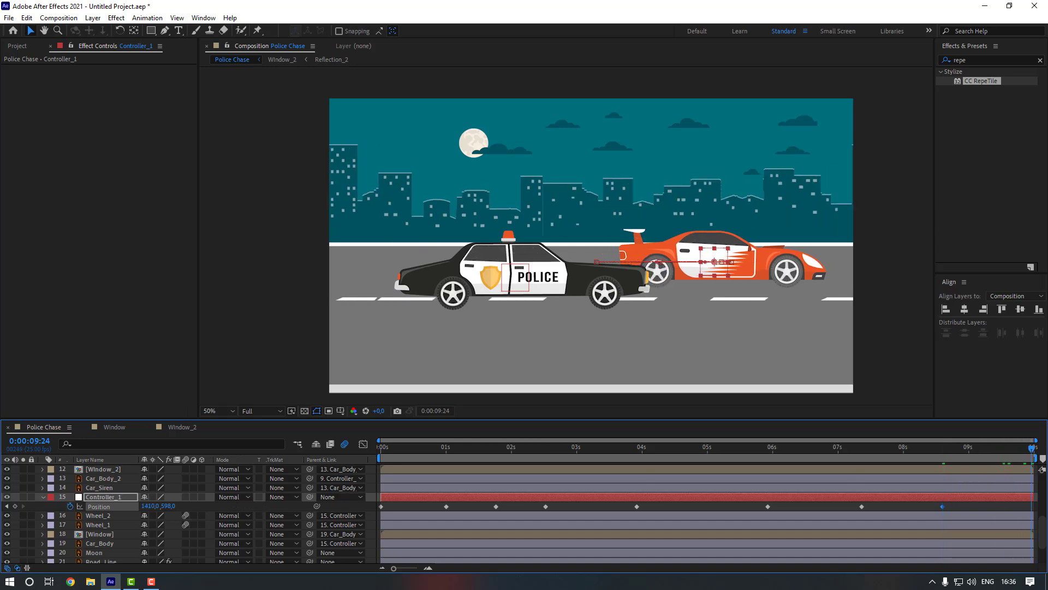
left_click_drag(152, 508, 30, 507)
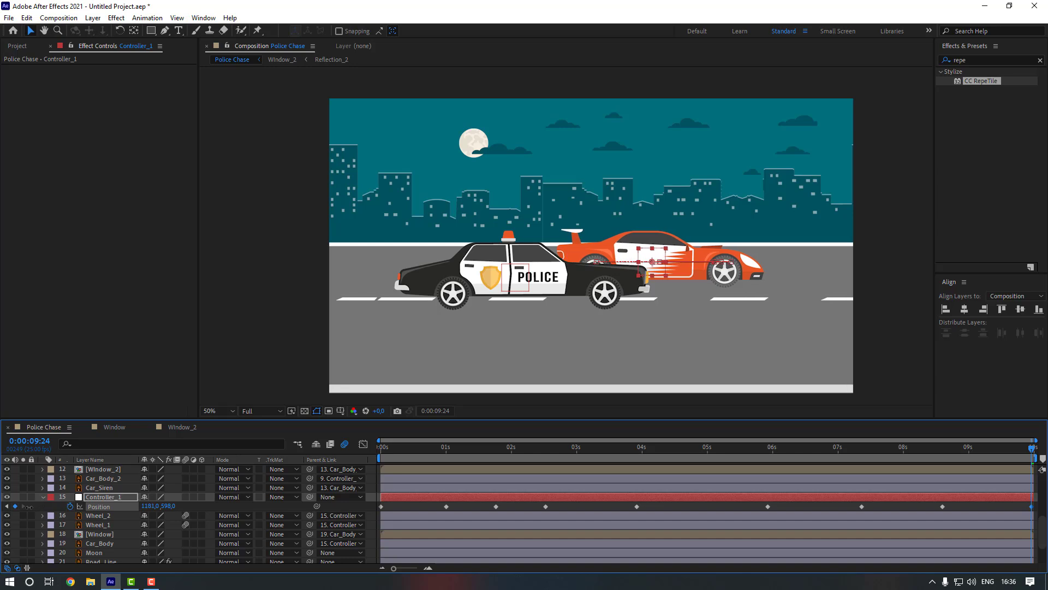
- Apply Easy Ease to all of Controller_1's Position keyframes
left_click(409, 510)
left_click_drag(368, 503, 1036, 510)
right_click(637, 506)
mouse_move(685, 499)
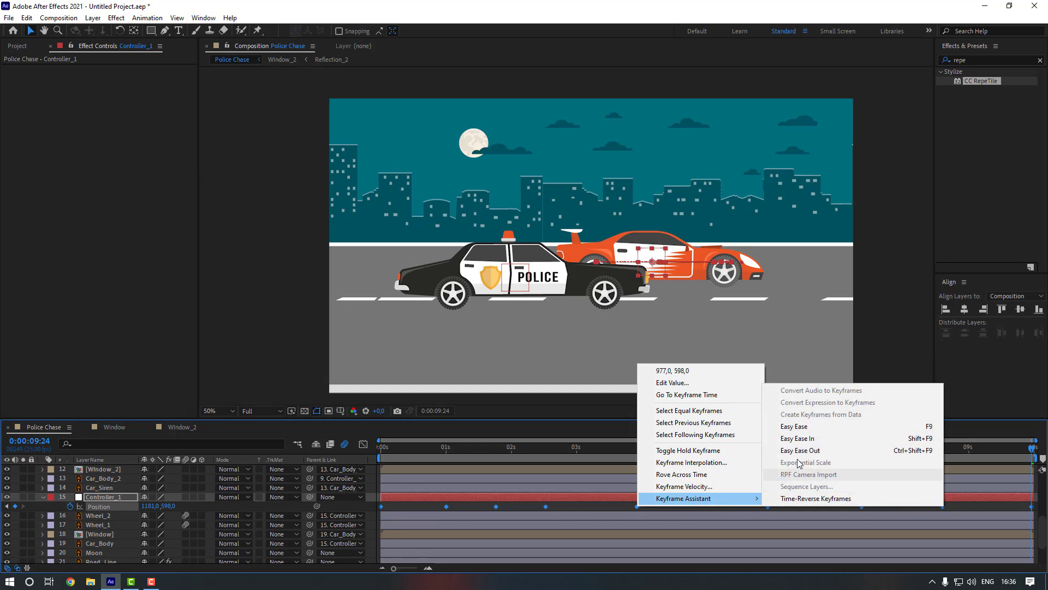
left_click(798, 427)
- Set the spatial interpolation of Controller_1's Position keyframes to Linear
right_click(446, 505)
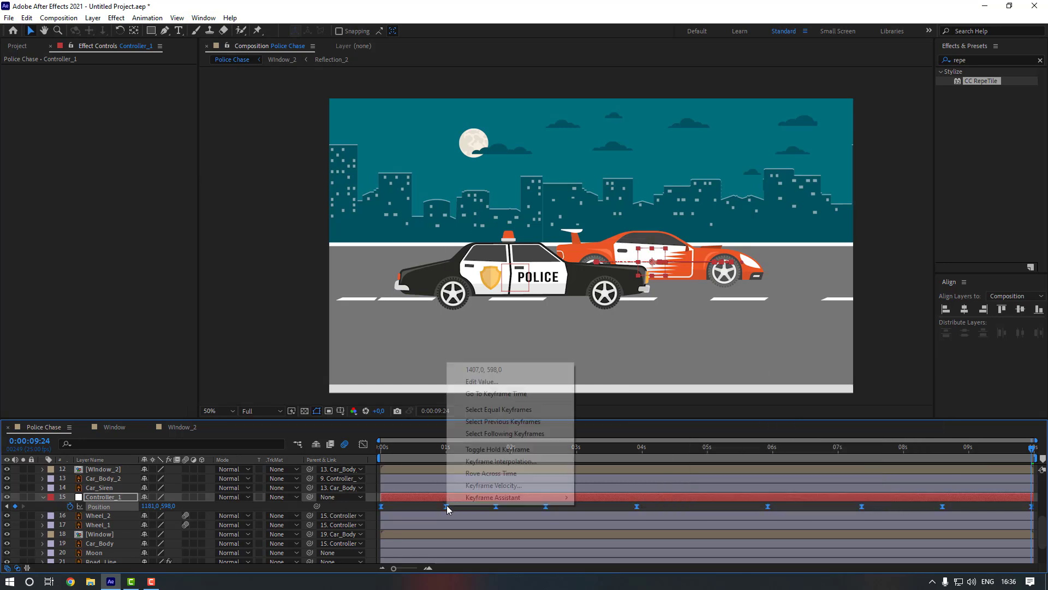
left_click(482, 463)
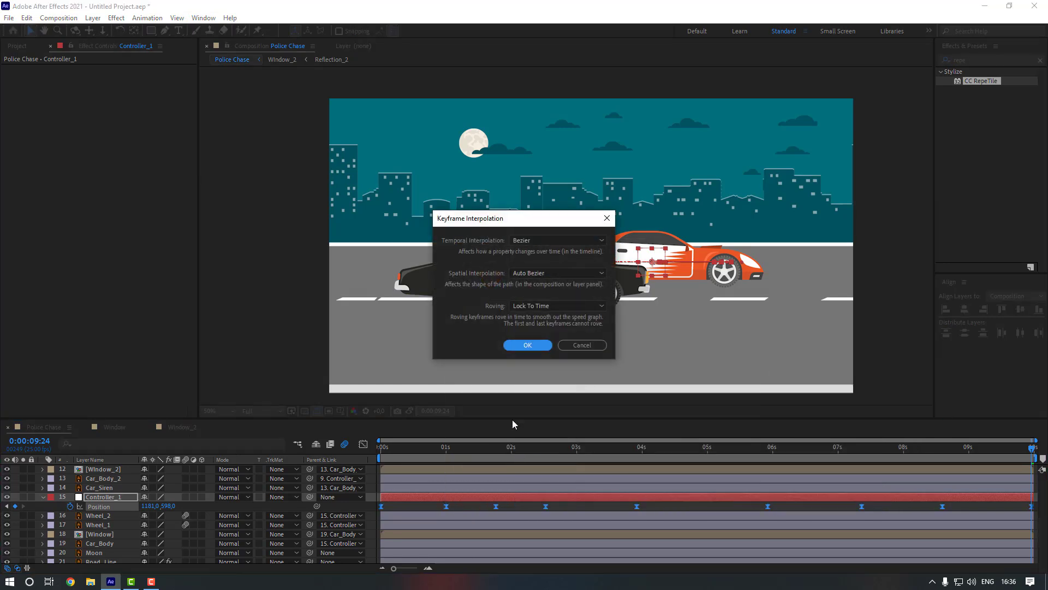
left_click(540, 272)
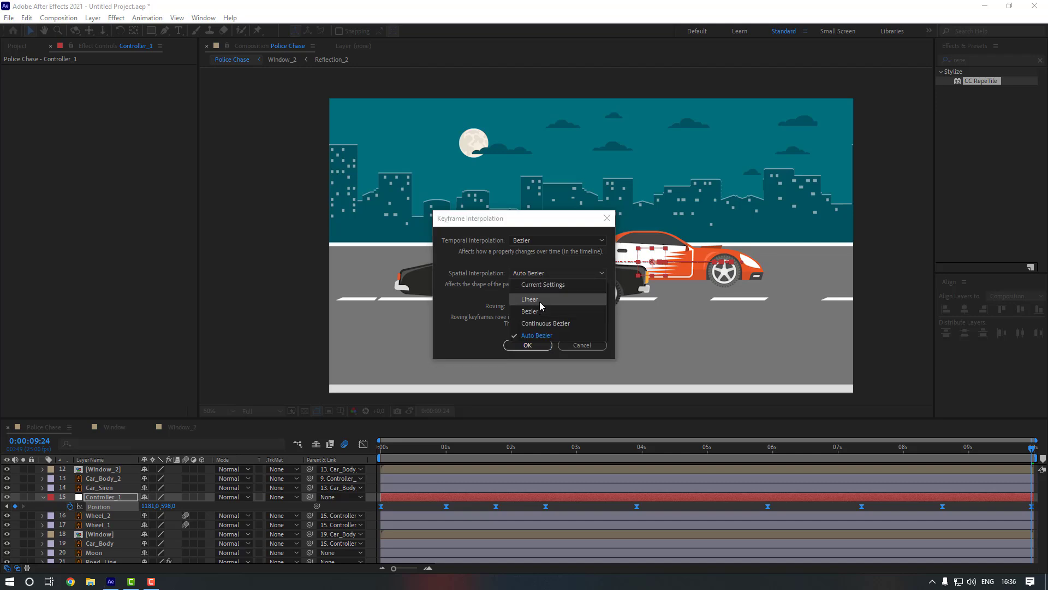
left_click(528, 301)
left_click(527, 345)
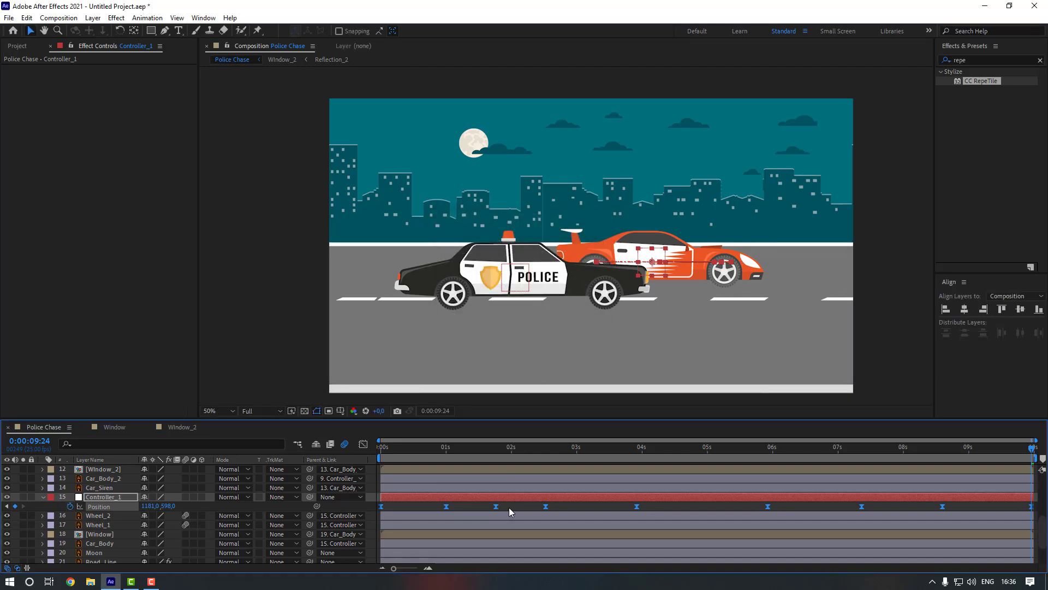
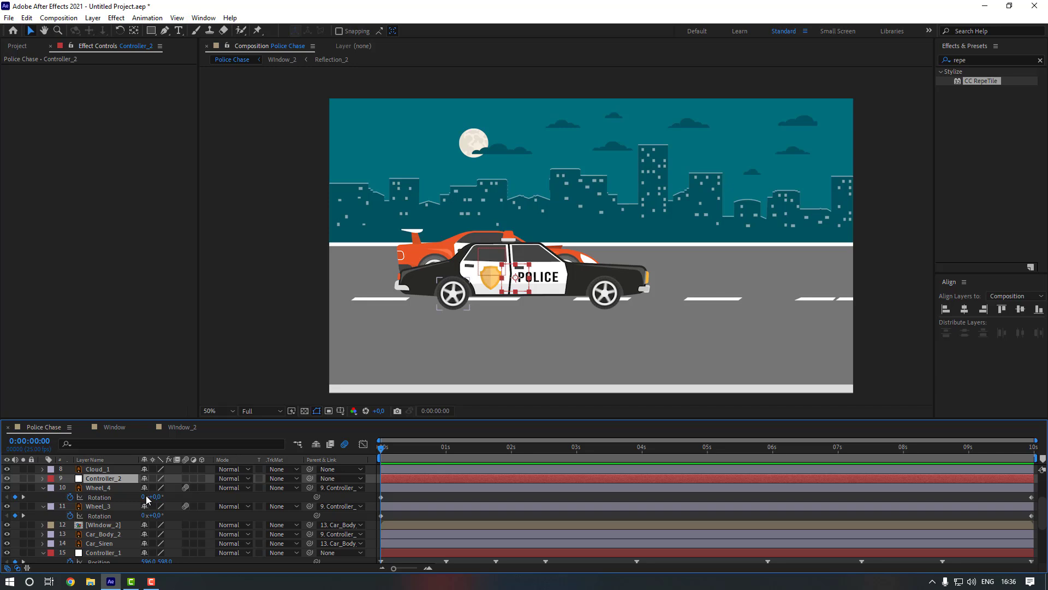
- Place Controller_2 off-screen behind the road scene at about -568, 882 and keyframe its Position shortly after the first frame
key("p")
left_click_drag(148, 487, 6, 487)
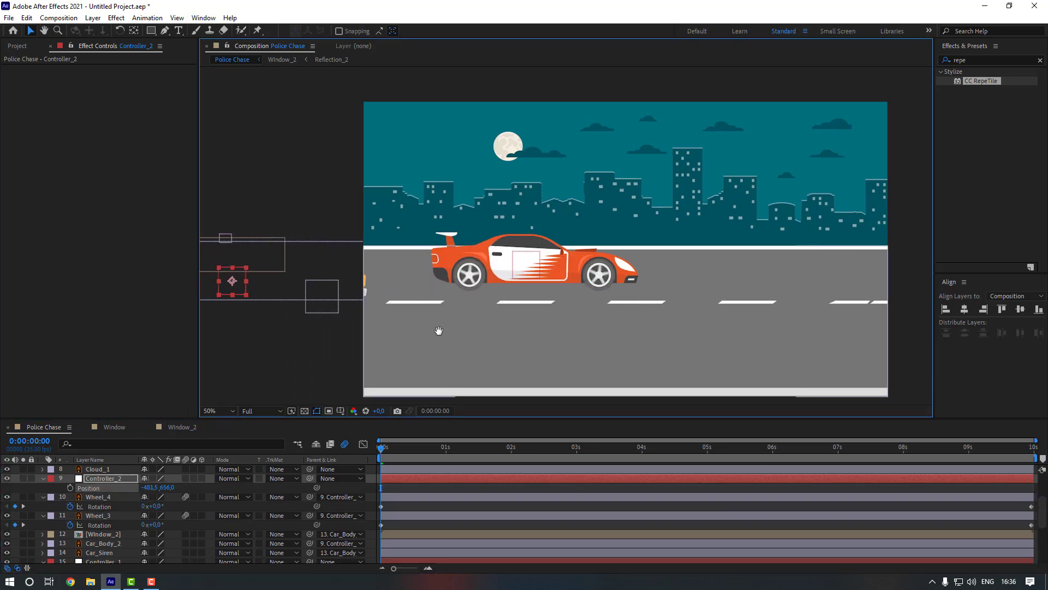
scroll(437, 331, "down", 2)
left_click_drag(149, 488, 401, 488)
left_click(69, 486)
- Keyframe Controller_2's X Position at about 681 at 0:00:01:24 to bring the police car into the frame
left_click(502, 447)
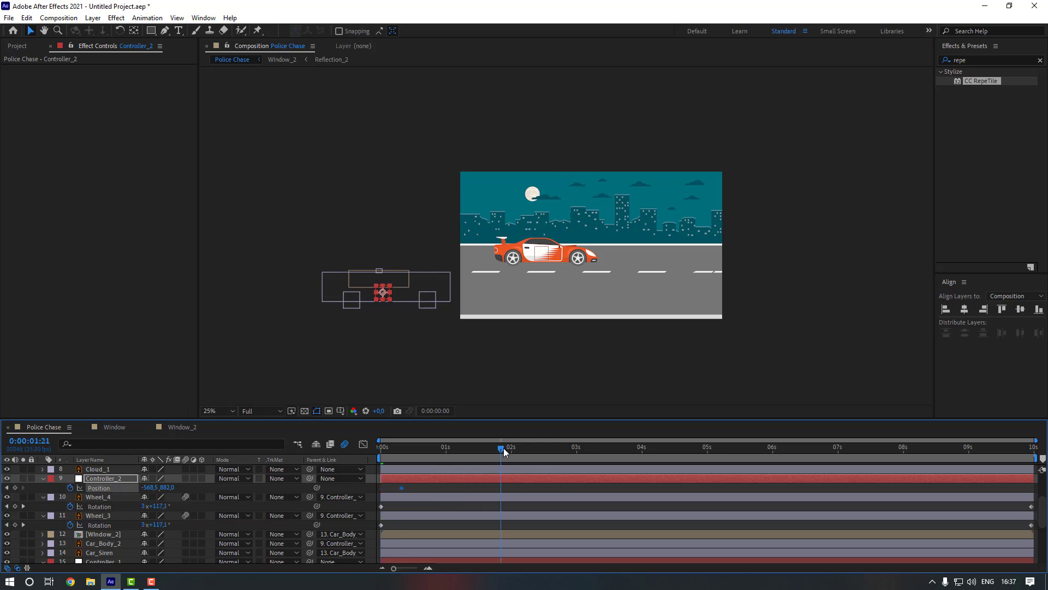
left_click_drag(503, 447, 509, 448)
left_click_drag(153, 490, 502, 316)
scroll(503, 311, "up", 2)
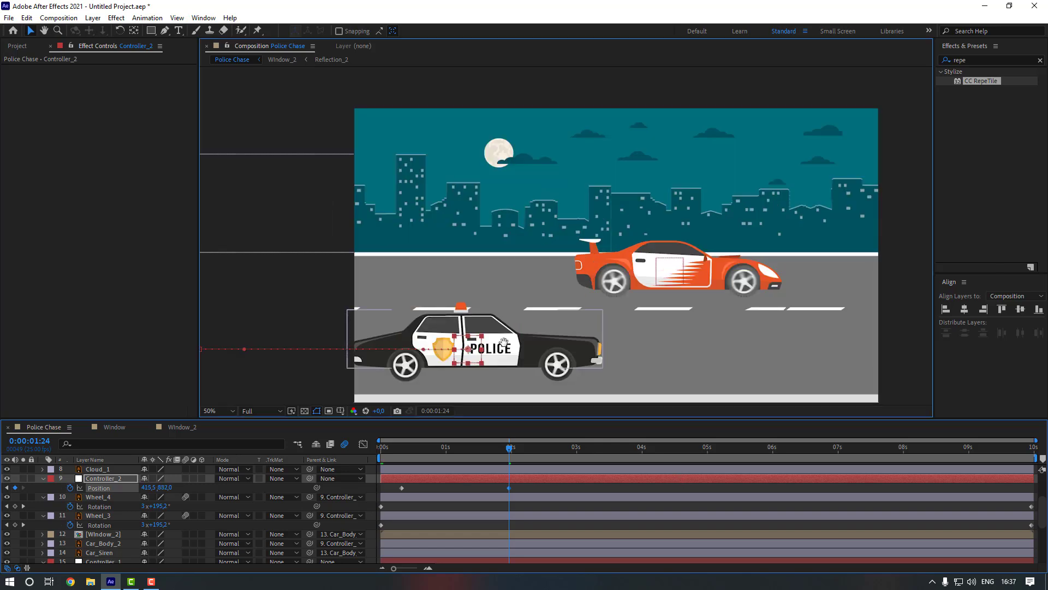
left_click_drag(148, 487, 284, 486)
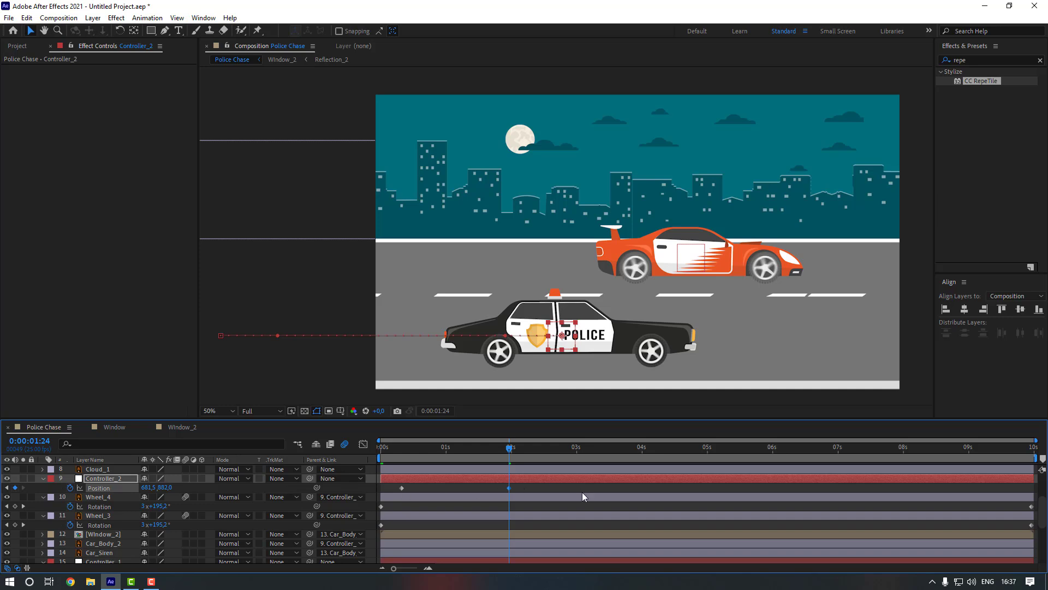
- Keyframe Controller_2's Position at about 504, 743 at 0:00:03:19 and about 1096, 818 at 0:00:05:17
left_click(626, 452)
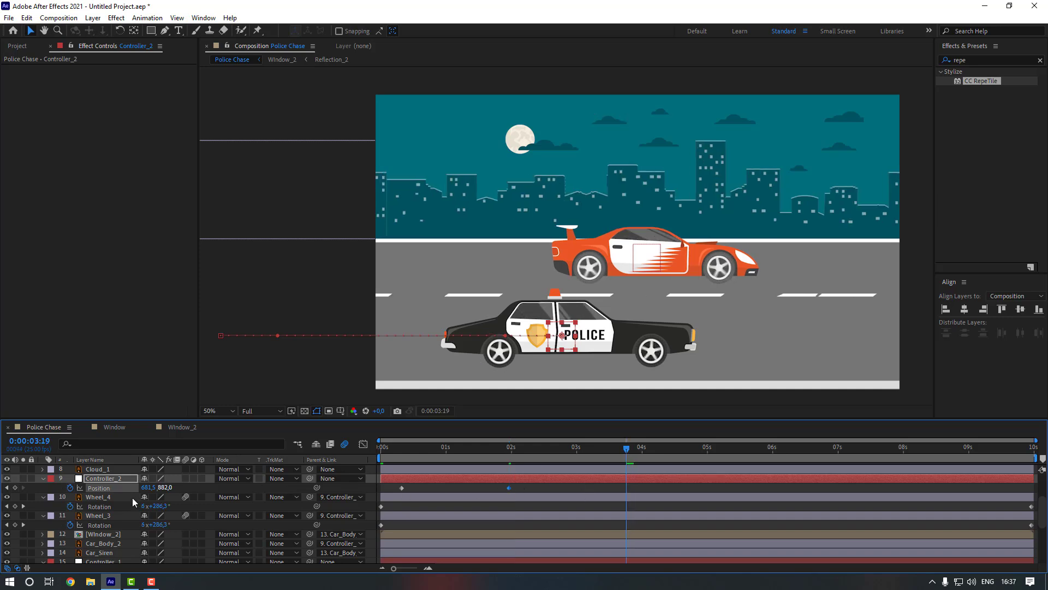
left_click_drag(153, 492, 92, 489)
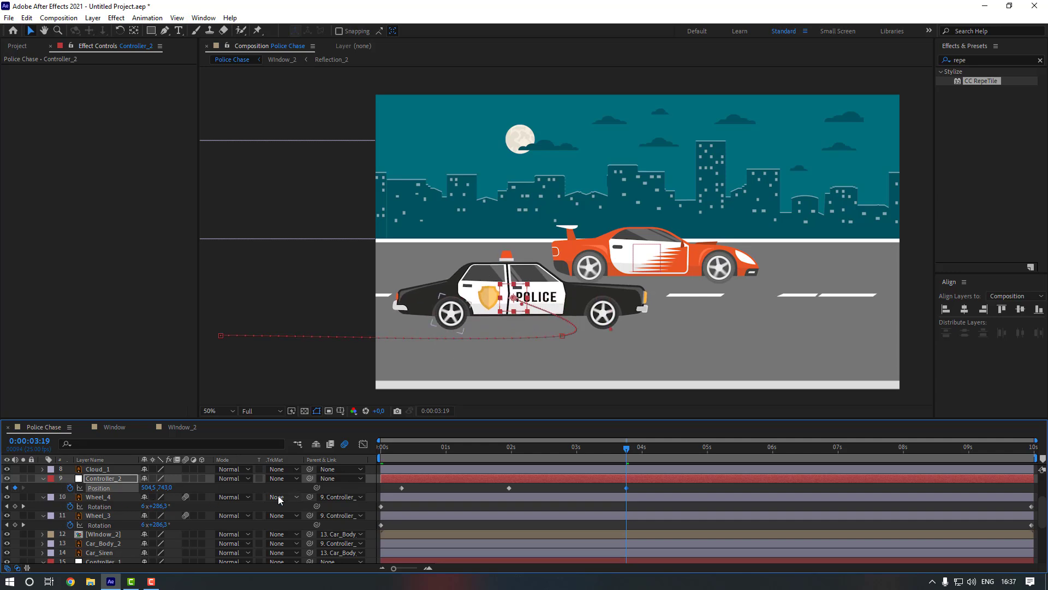
left_click(751, 450)
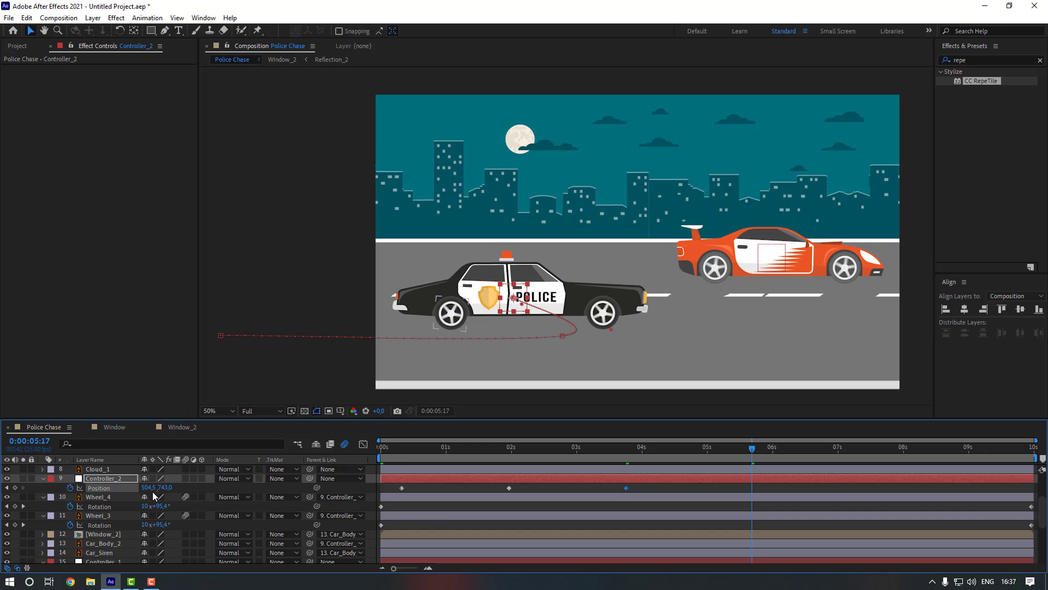
left_click_drag(149, 488, 456, 477)
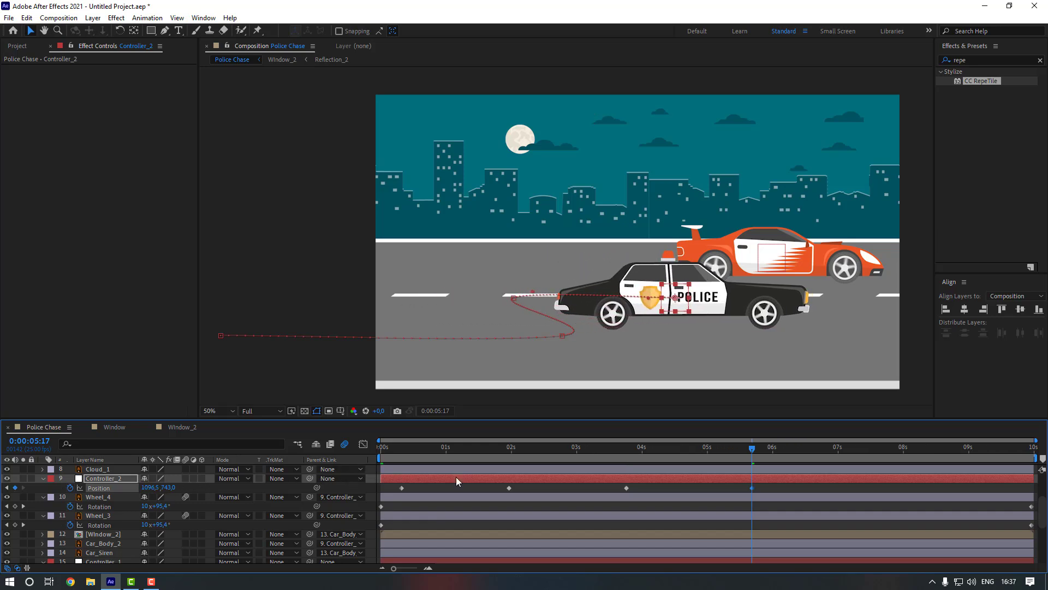
left_click_drag(172, 490, 210, 487)
- Keyframe Controller_2's X Position at about 811 at 0:00:07:09, about 1284 at 0:00:08:17 and about 738 at 0:00:09:24
left_click_drag(851, 449, 861, 448)
left_click_drag(148, 487, 22, 495)
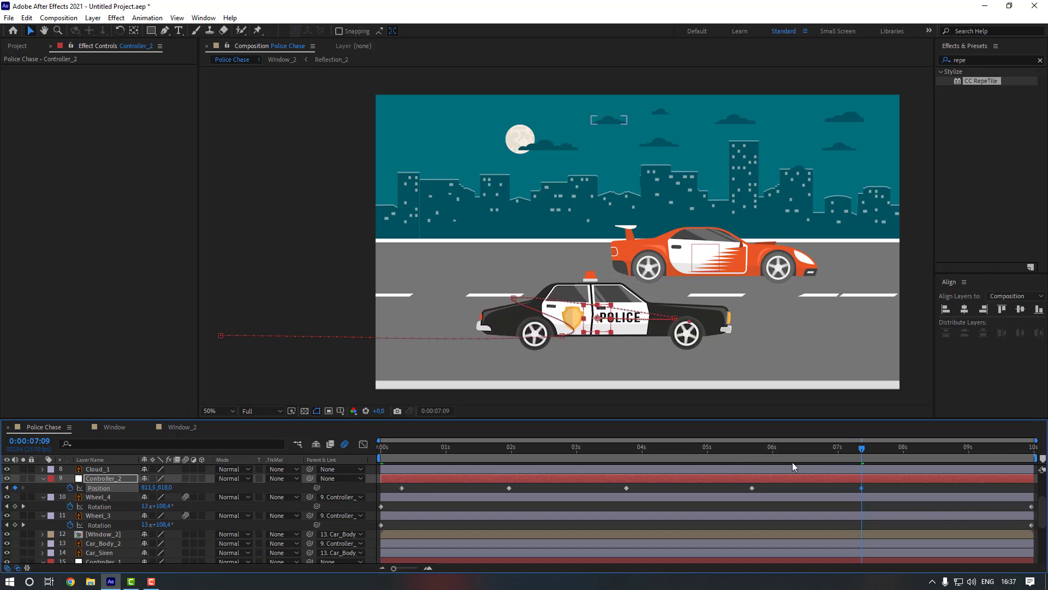
left_click_drag(940, 450, 949, 449)
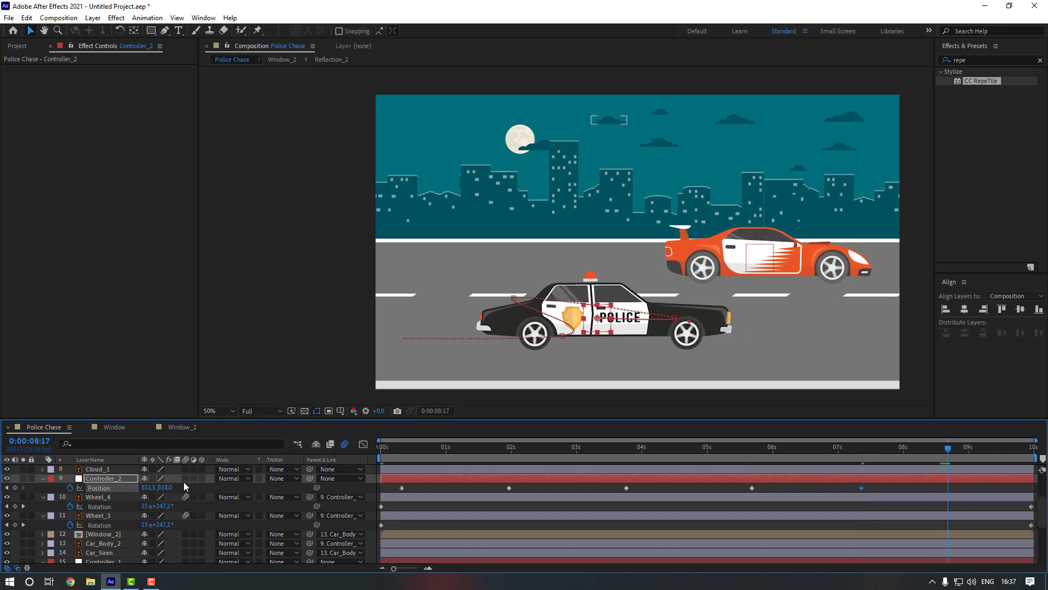
left_click_drag(149, 488, 402, 482)
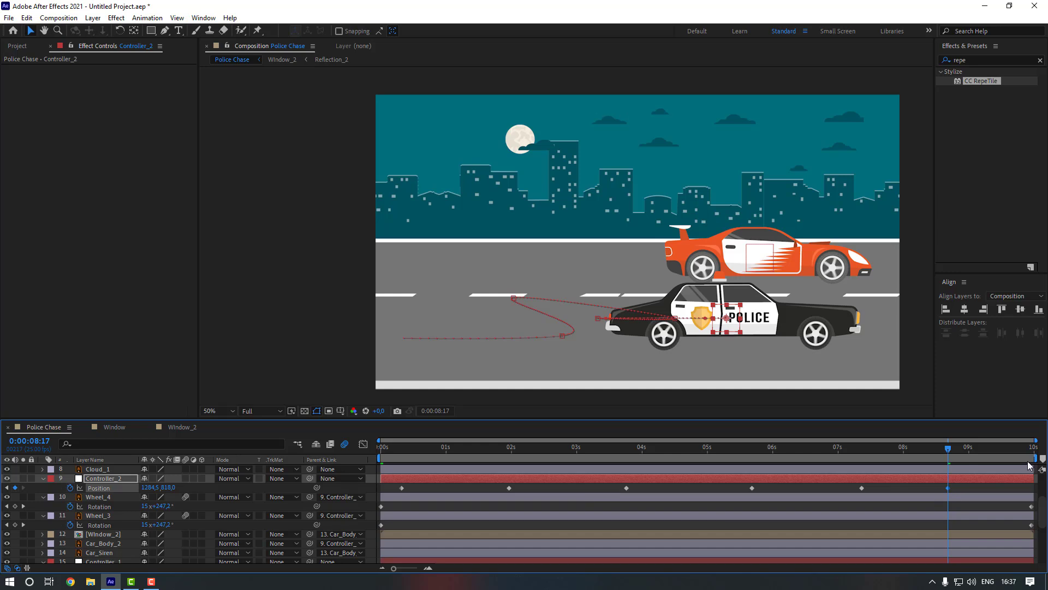
left_click_drag(1027, 448, 1043, 449)
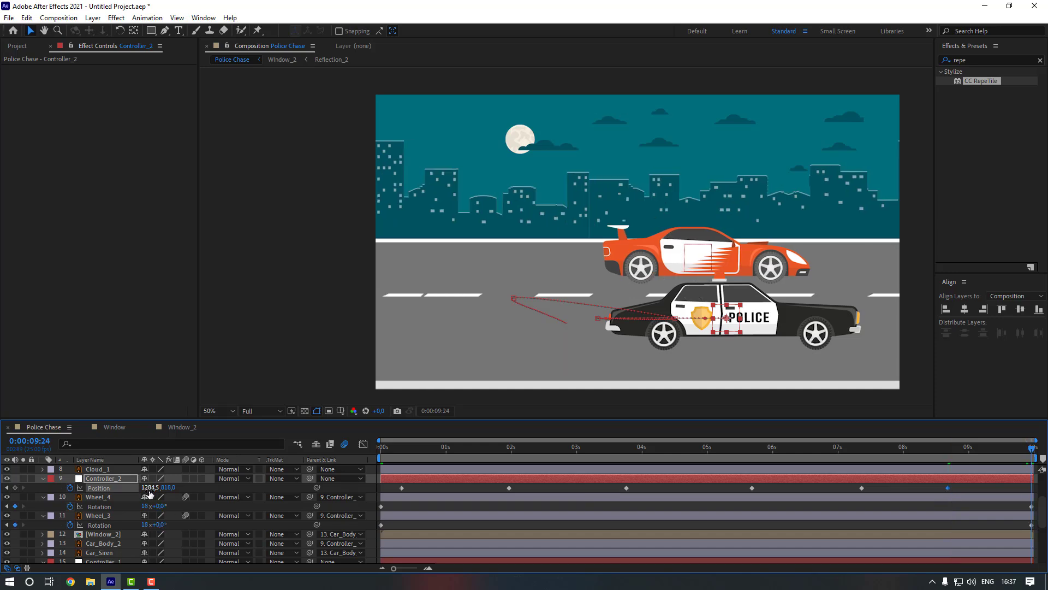
left_click_drag(150, 494, 87, 509)
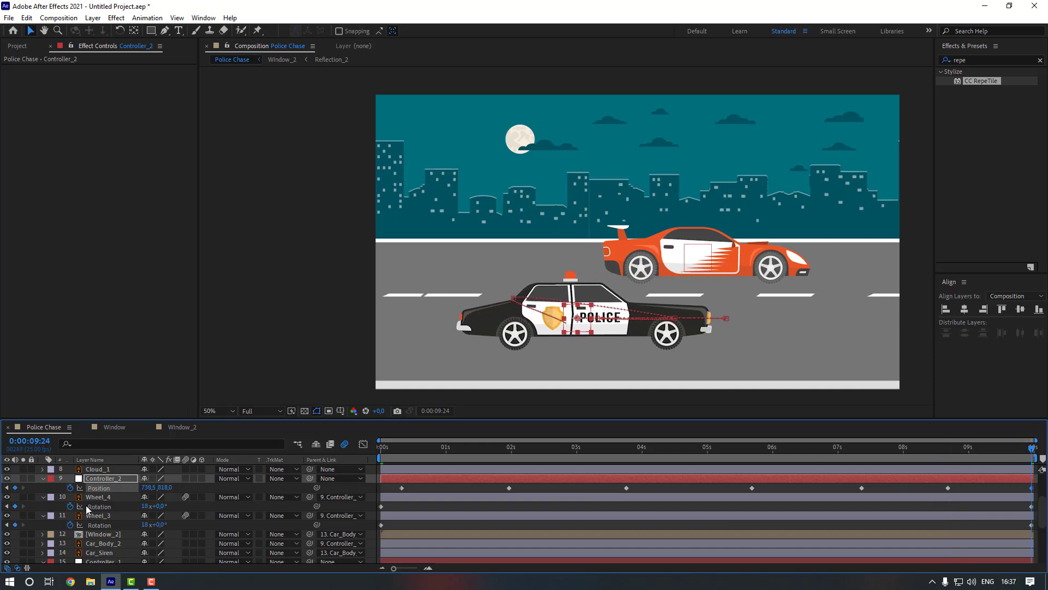
- Apply Easy Ease to all of Controller_2's Position keyframes
left_click_drag(381, 488, 1028, 494)
right_click(508, 488)
mouse_move(568, 546)
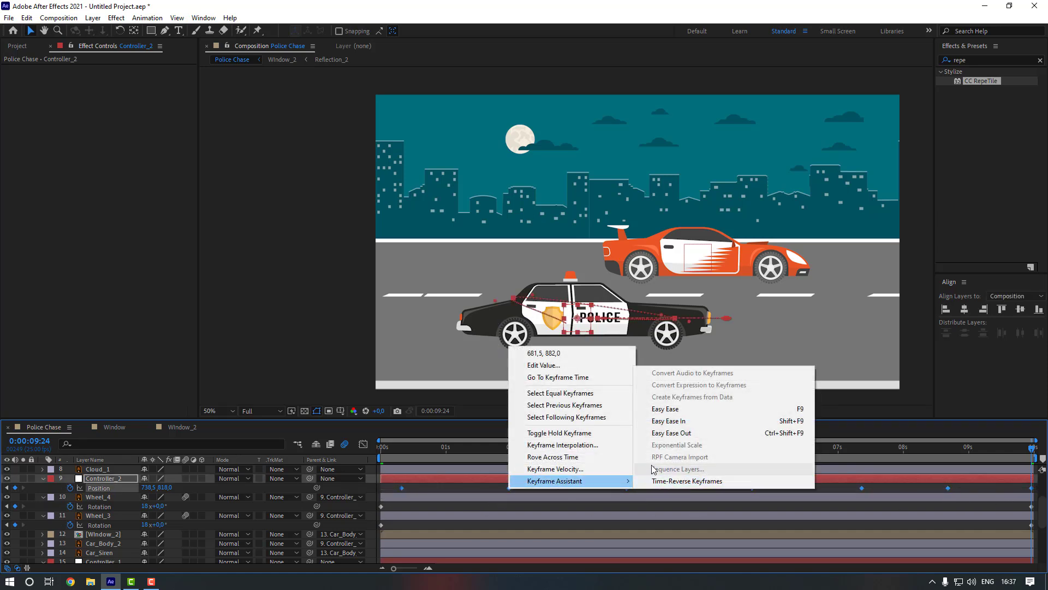
left_click(664, 407)
- Set the spatial interpolation of Controller_2's Position keyframes to Linear
right_click(510, 487)
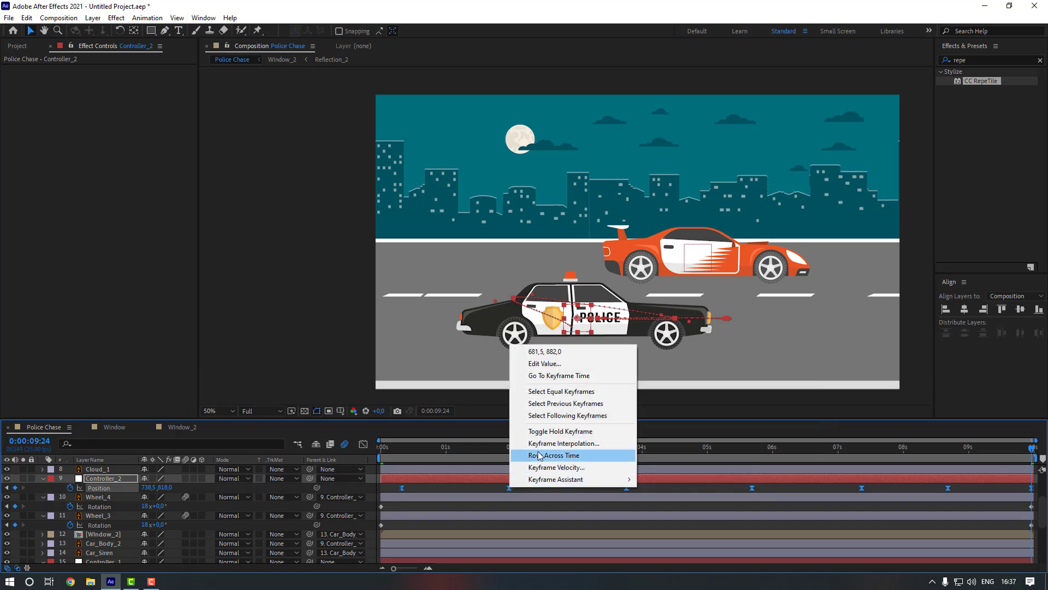
left_click(551, 441)
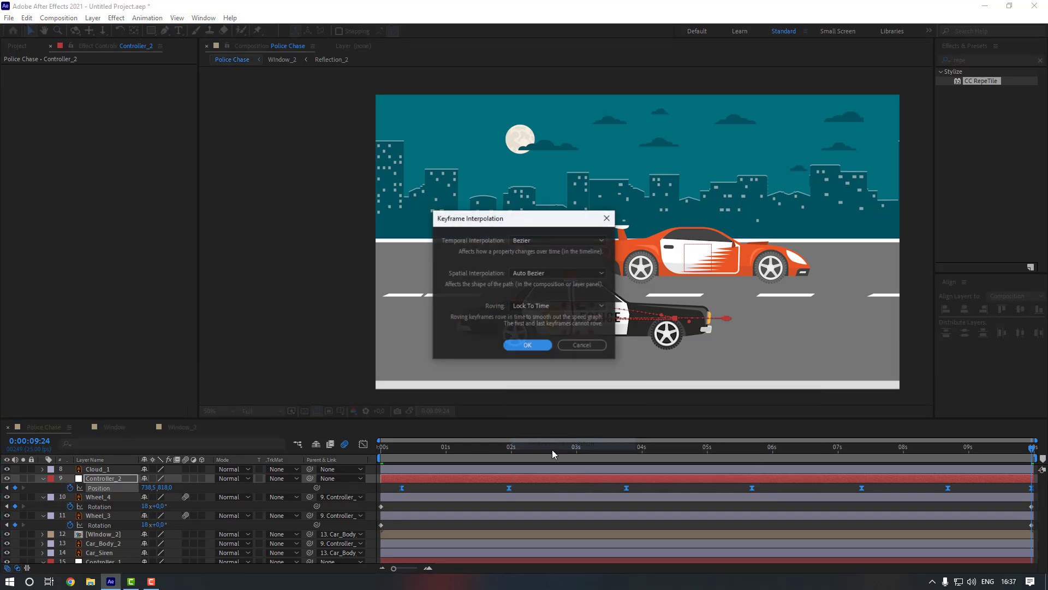
left_click(535, 272)
left_click(530, 300)
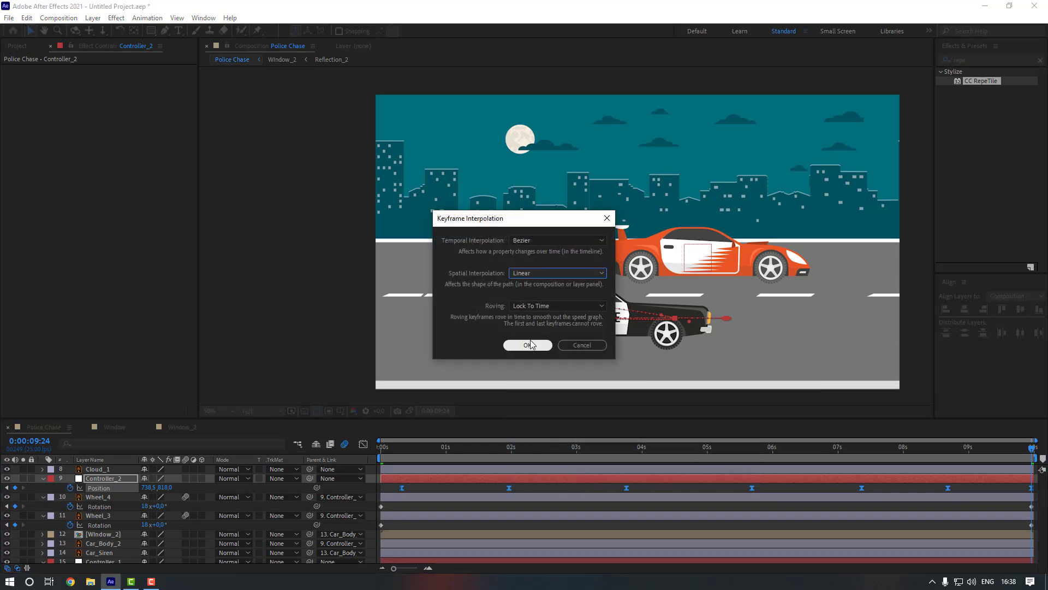
left_click(527, 344)
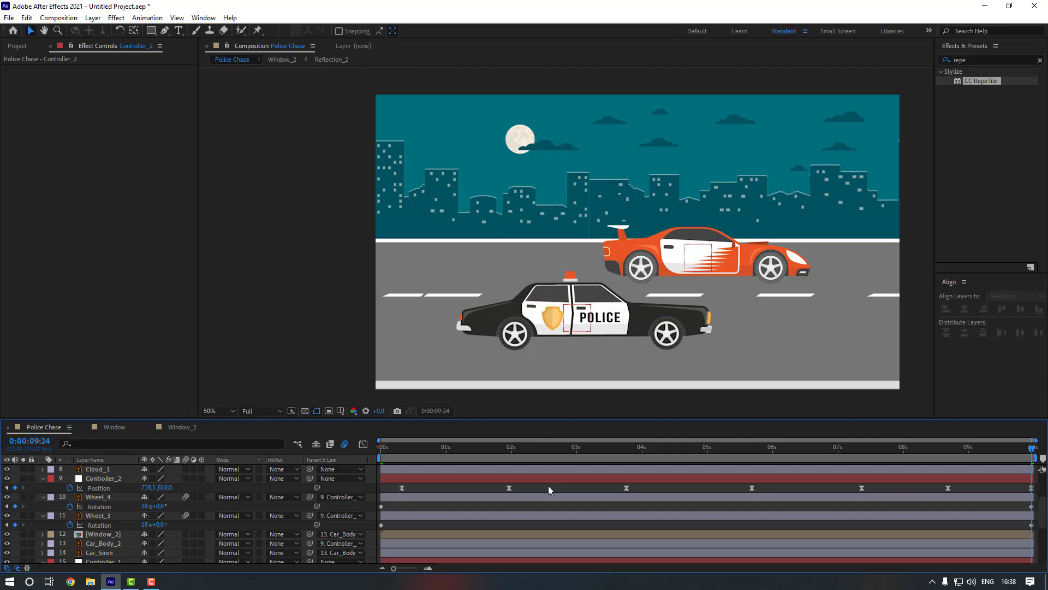
- Preview the chase with both cars moving and scrub to about 0:00:02:18
key("space")
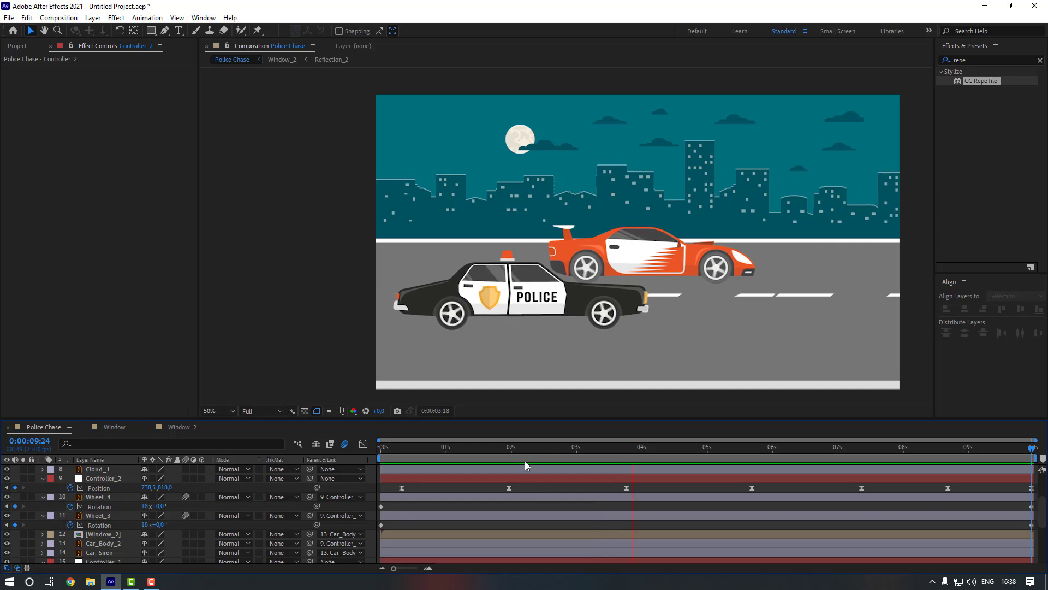
key("space")
left_click_drag(507, 447, 558, 460)
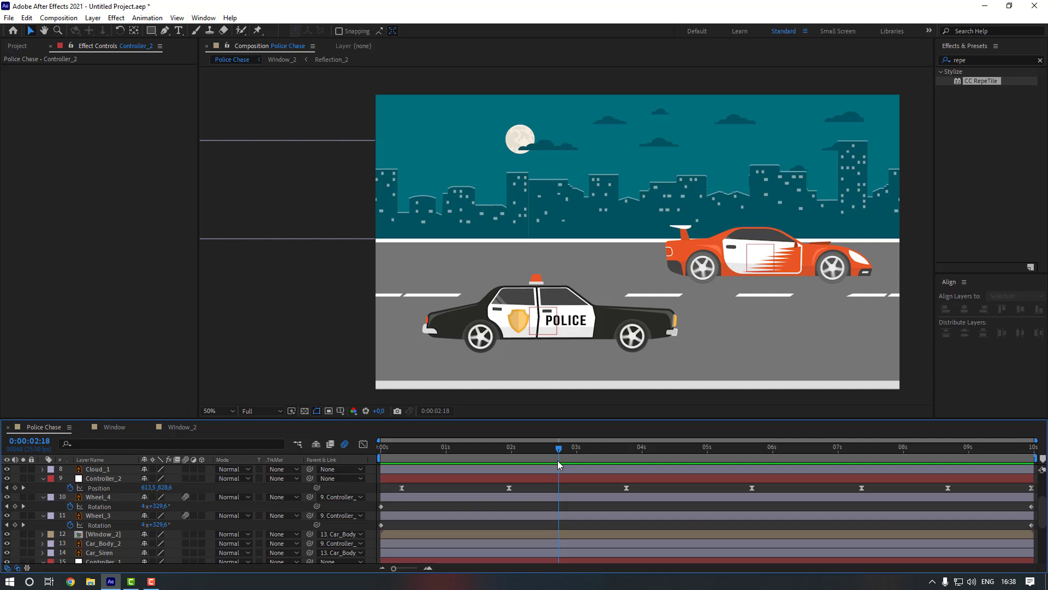
- Apply the Stylize Glow effect to the Car_Siren layer
left_click(109, 552)
left_click(1009, 57)
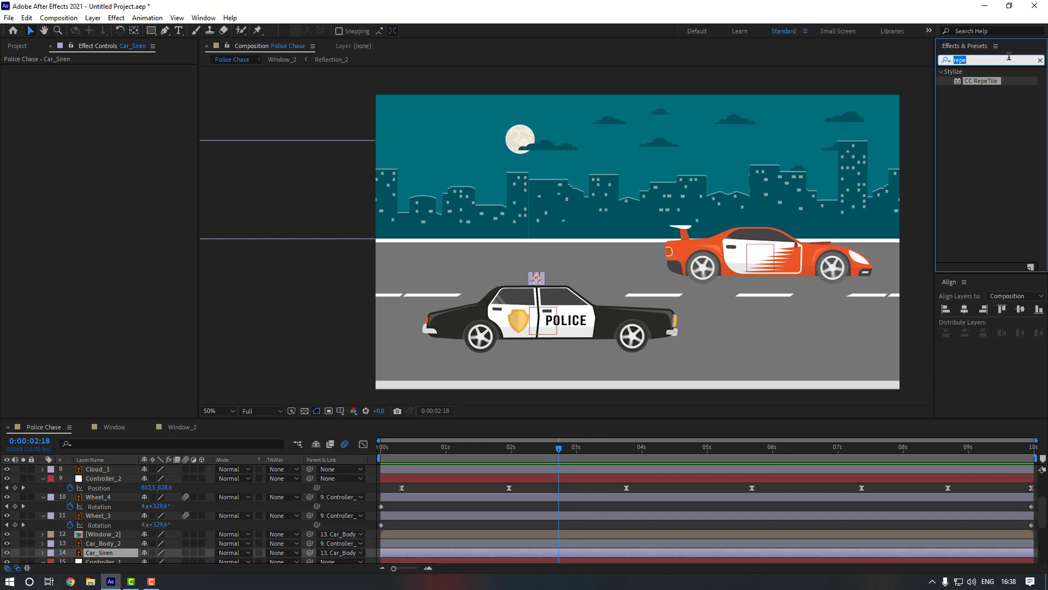
type("glow")
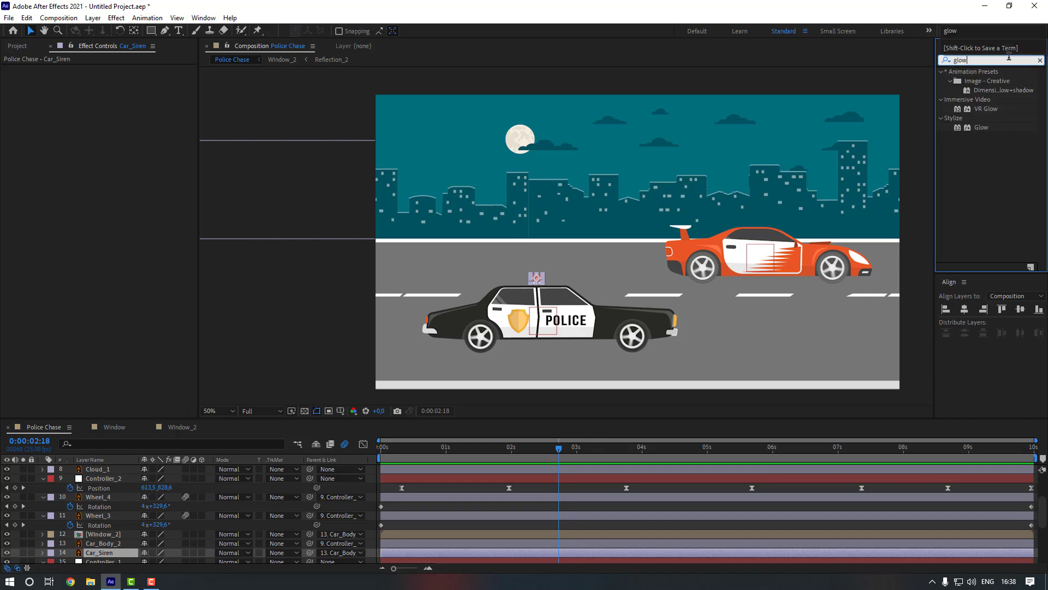
double_click(980, 128)
- Keyframe the Glow Radius of Car_Siren at 0 at 0:00:02:19 and at 80 at 0:00:03:04
scroll(550, 327, "up", 2)
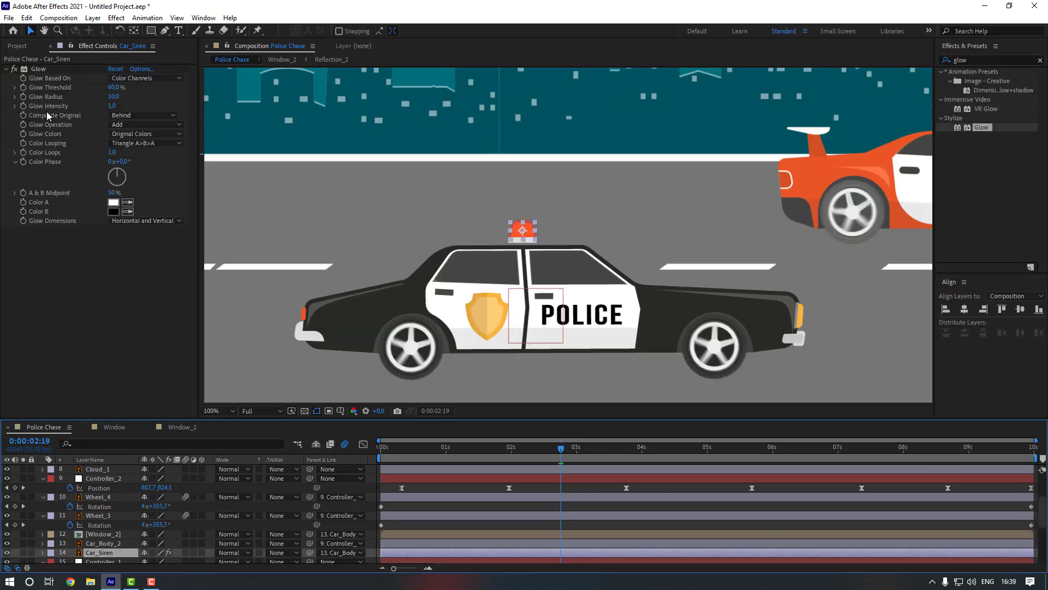
left_click(24, 96)
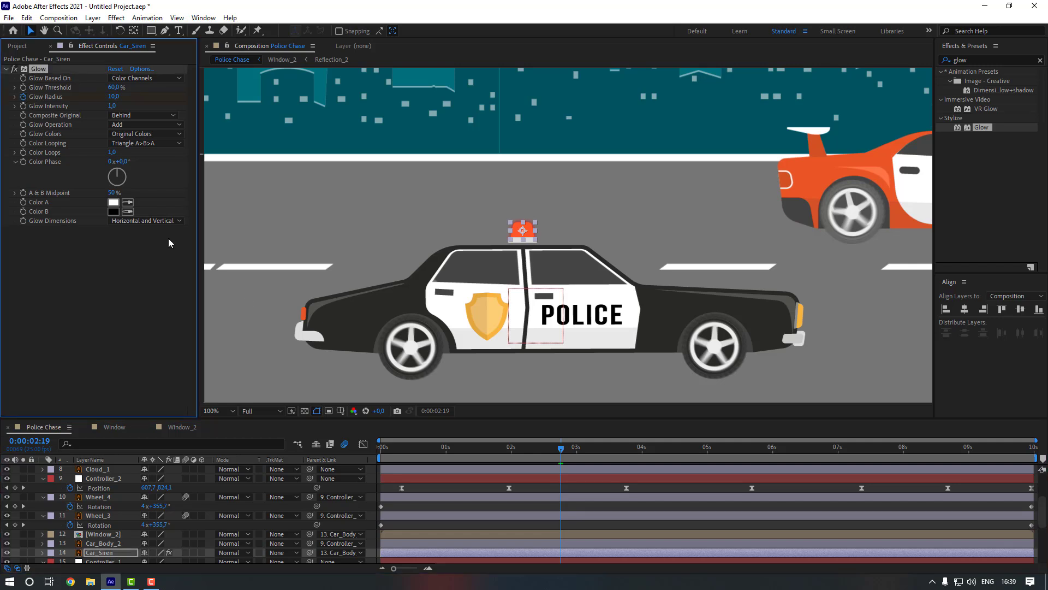
scroll(579, 464, "down", 1)
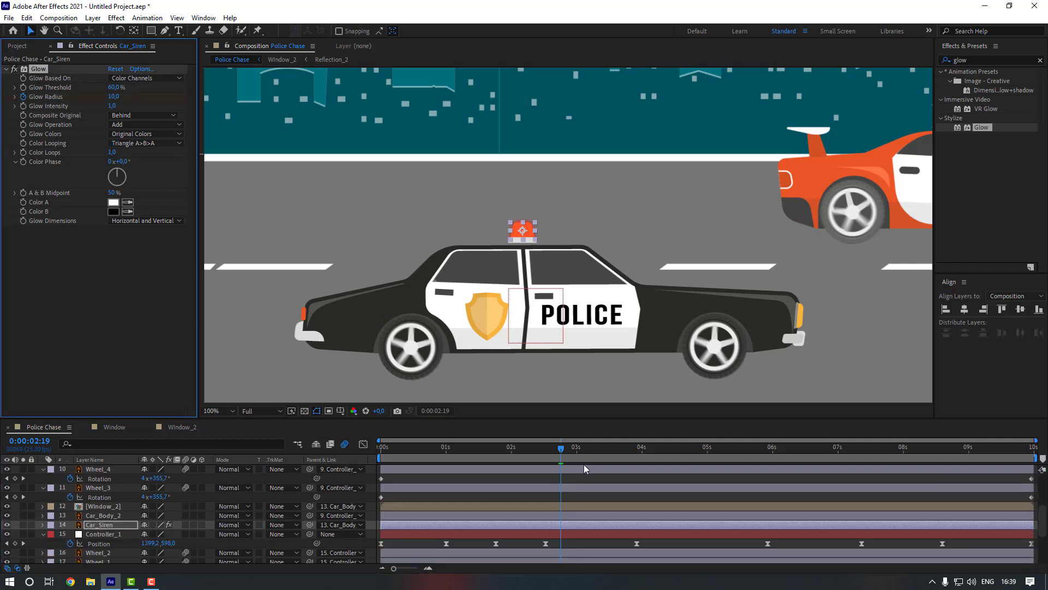
key("u")
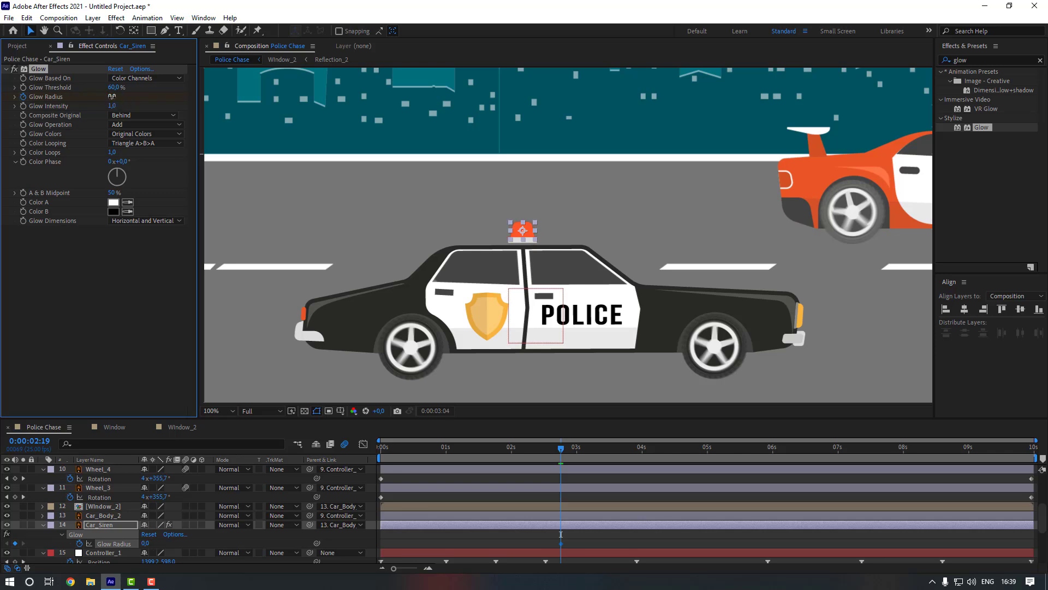
left_click_drag(560, 534, 587, 534)
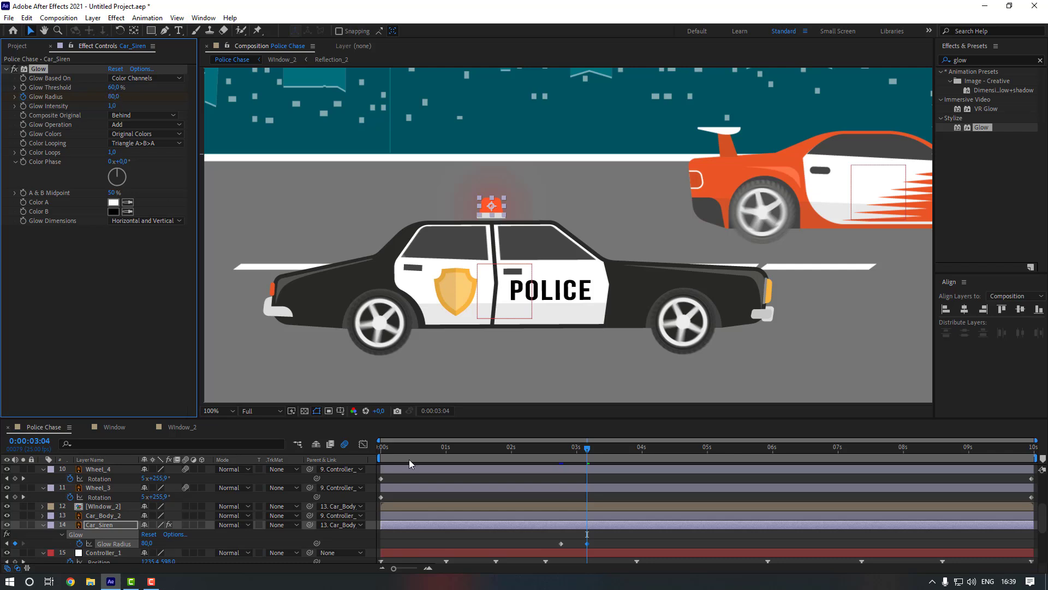
- Copy Car_Siren's first Glow Radius keyframe to 0:00:03:14
key("shift+Page_Down")
left_click(562, 543)
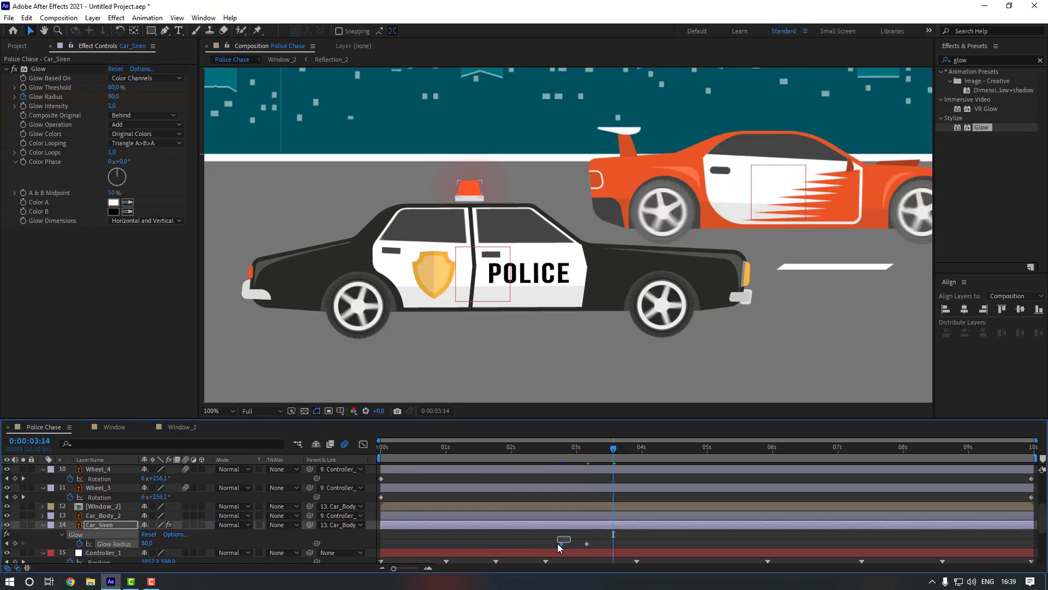
key("ctrl+c")
key("ctrl+v")
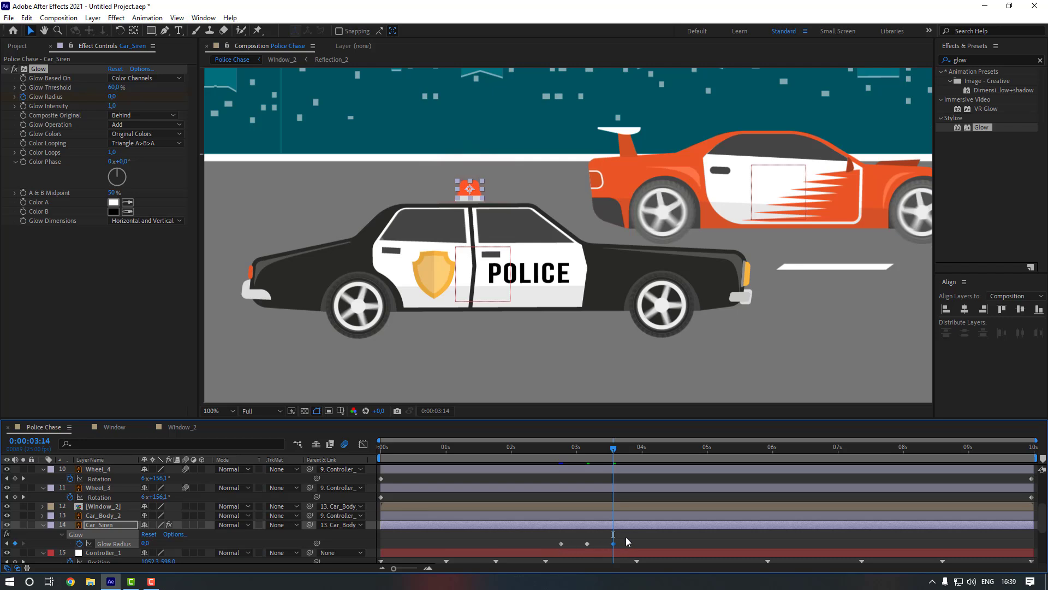
- Apply Easy Ease to all three Glow Radius keyframes of Car_Siren
left_click_drag(631, 536, 546, 546)
right_click(561, 543)
mouse_move(617, 541)
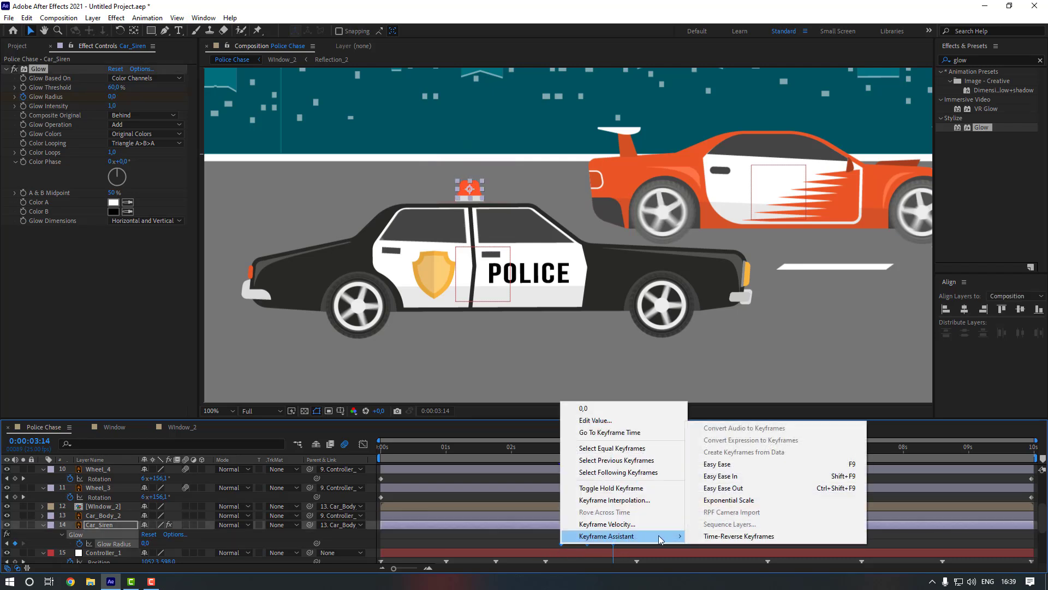
left_click(715, 467)
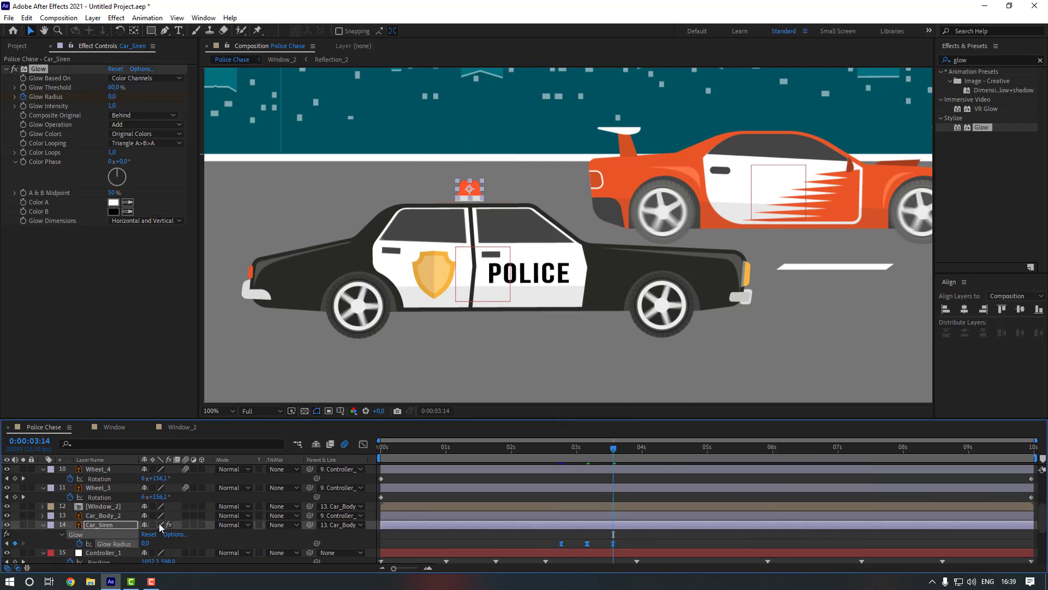
- Add the expression loopOut(type = "cycle", numKeyframes = 0) to Car_Siren's Glow Radius
left_click(80, 544, "alt")
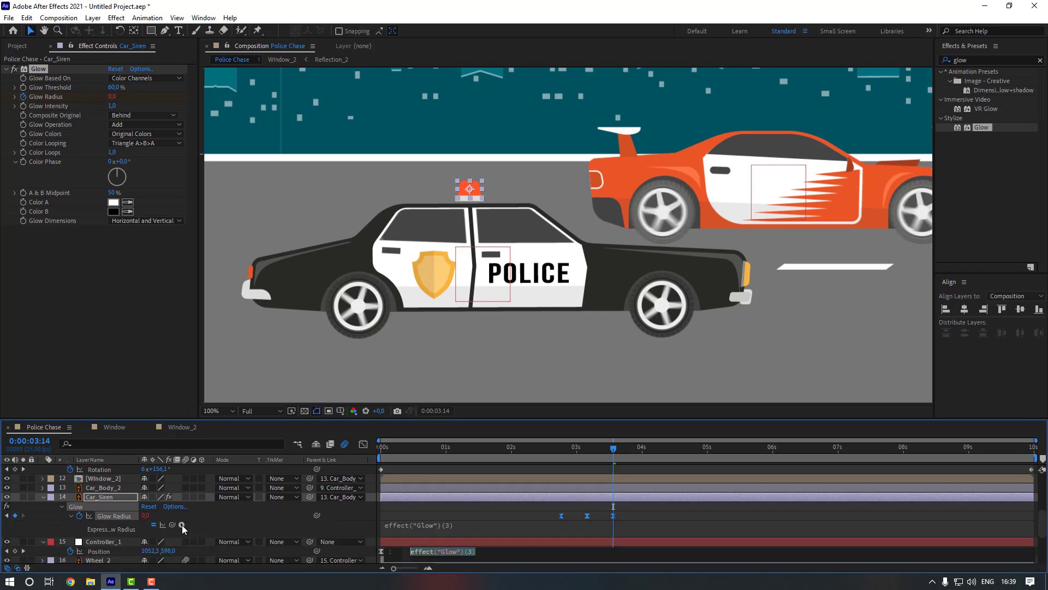
left_click(182, 524)
mouse_move(235, 457)
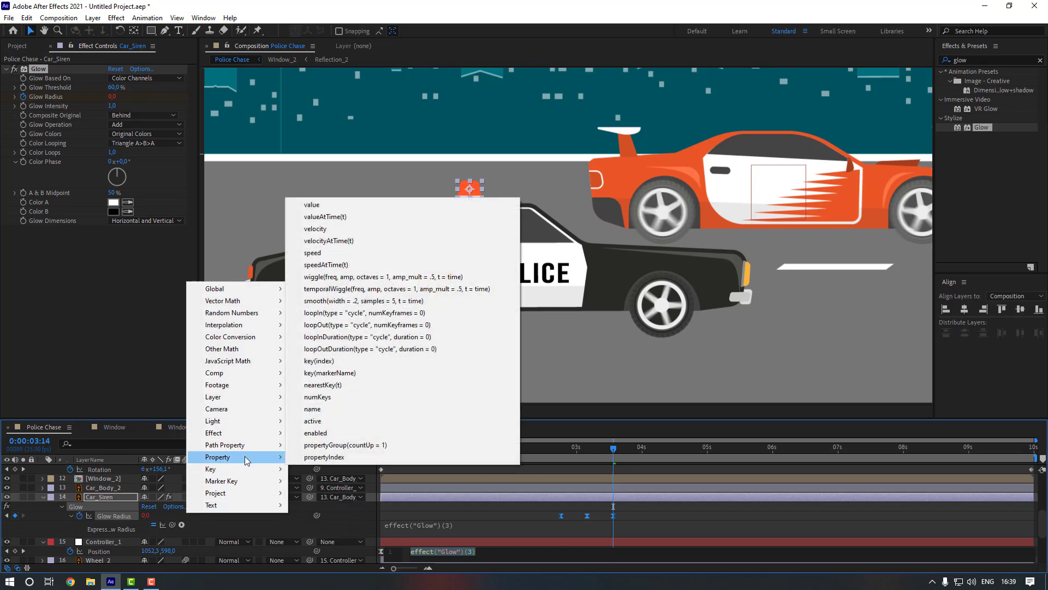
left_click(393, 325)
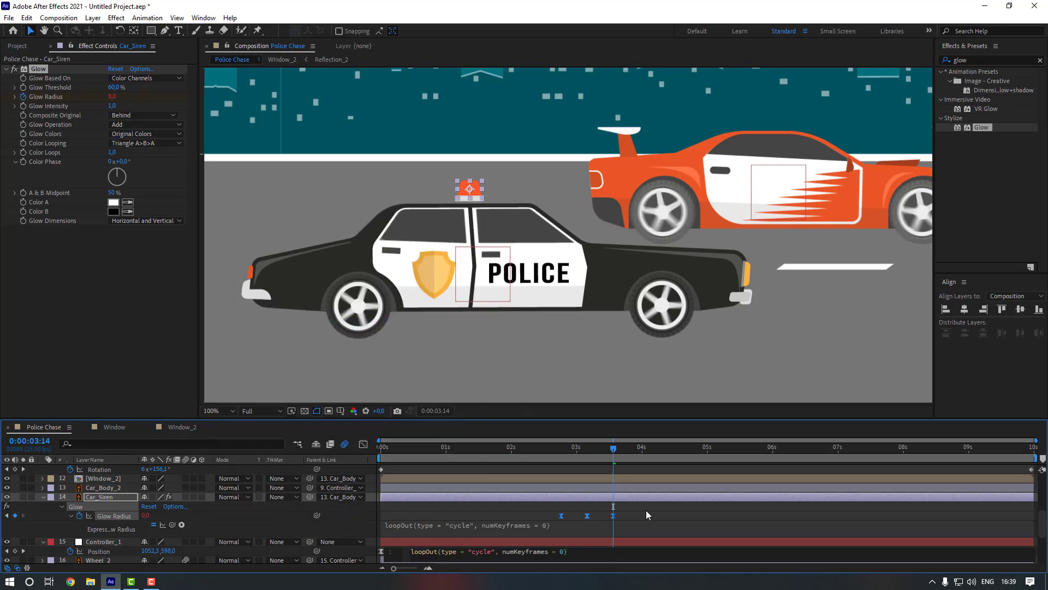
left_click(647, 510)
- Preview the pulsing siren with the whole composition in view, and return the current time to 0:00:02:19
left_click_drag(614, 449, 495, 450)
left_click(218, 410)
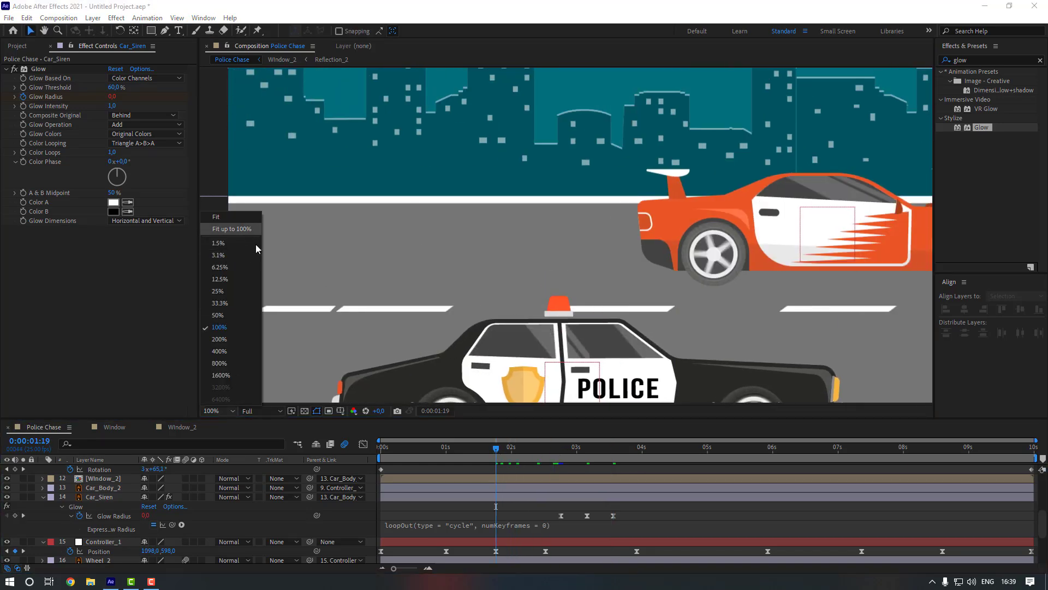
left_click(232, 229)
key("space")
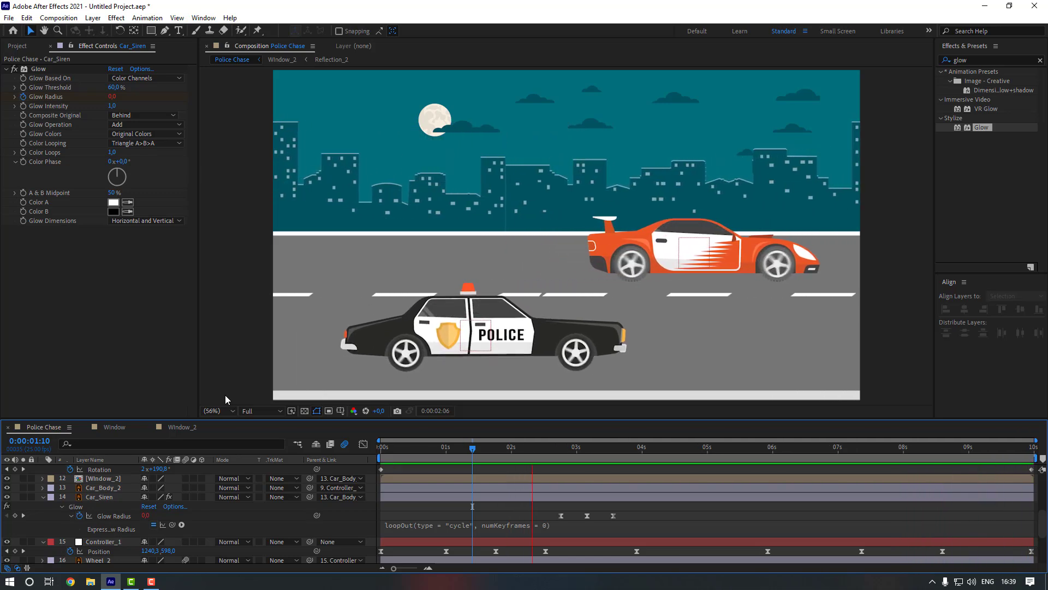
key("space")
left_click_drag(541, 462, 560, 450)
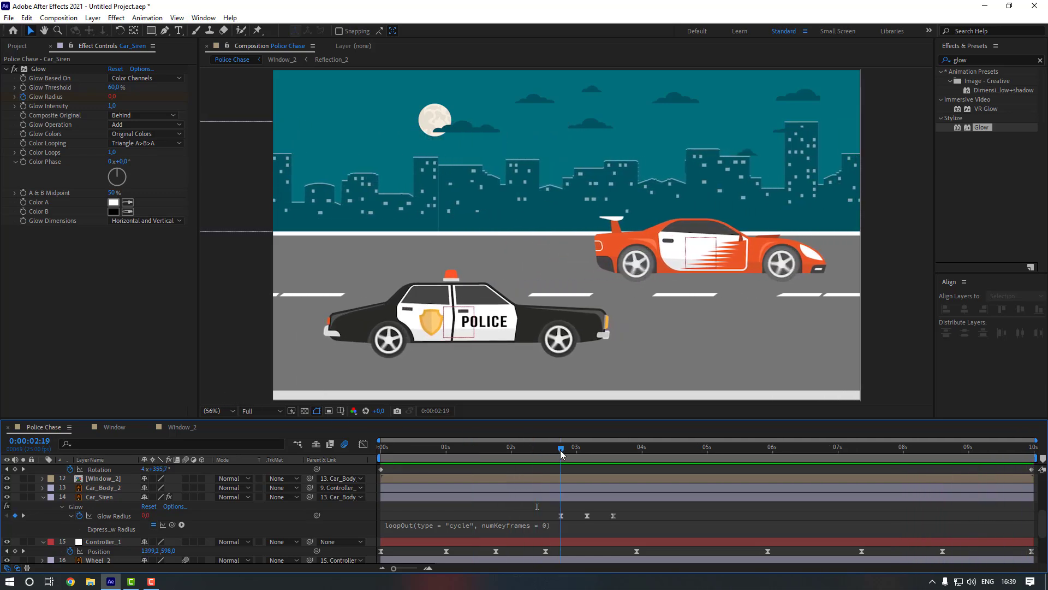
- Apply the Generate Fill effect to the Car_Siren layer with its Color set to red CD1717 and keyframed at 0:00:02:19
left_click(974, 59)
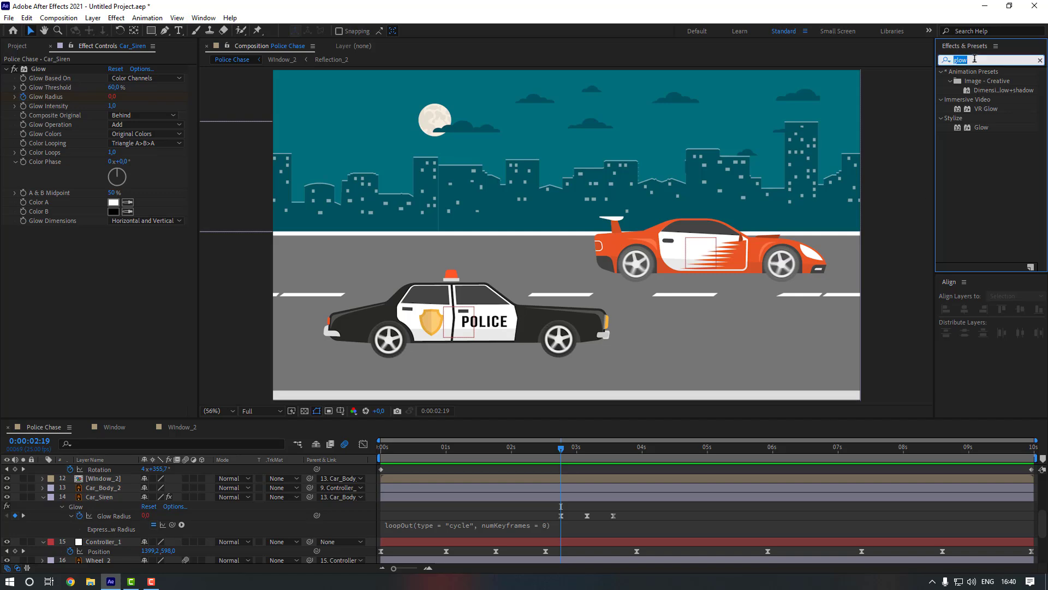
type("fill")
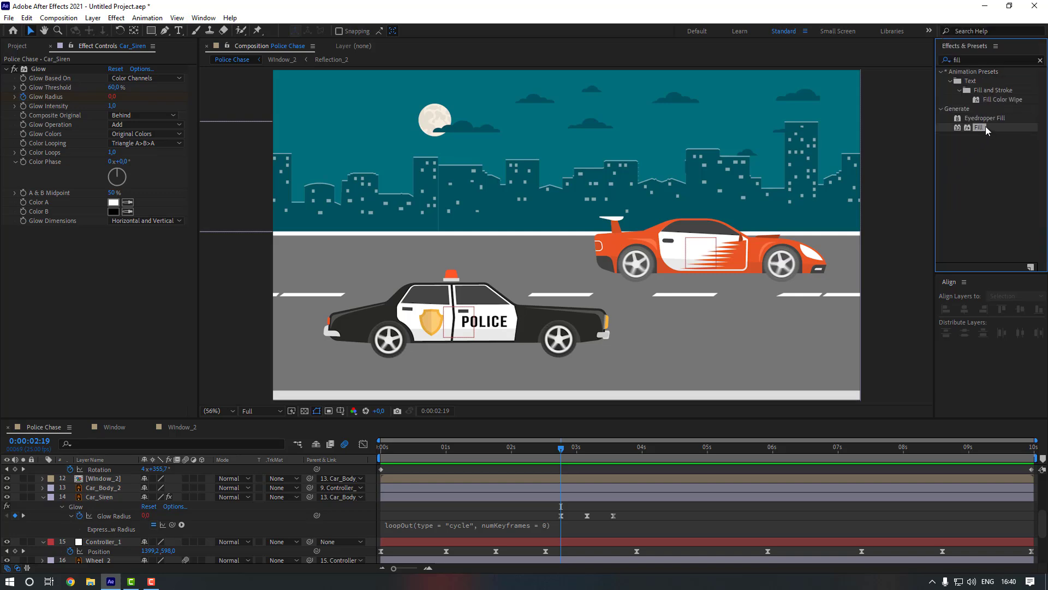
left_click_drag(987, 130, 581, 495)
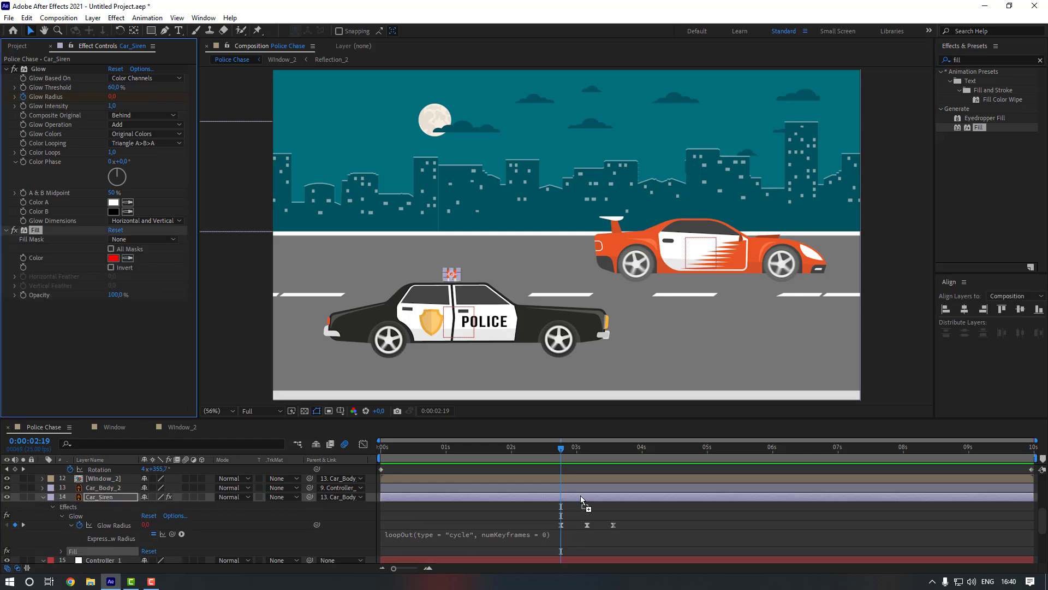
left_click(113, 258)
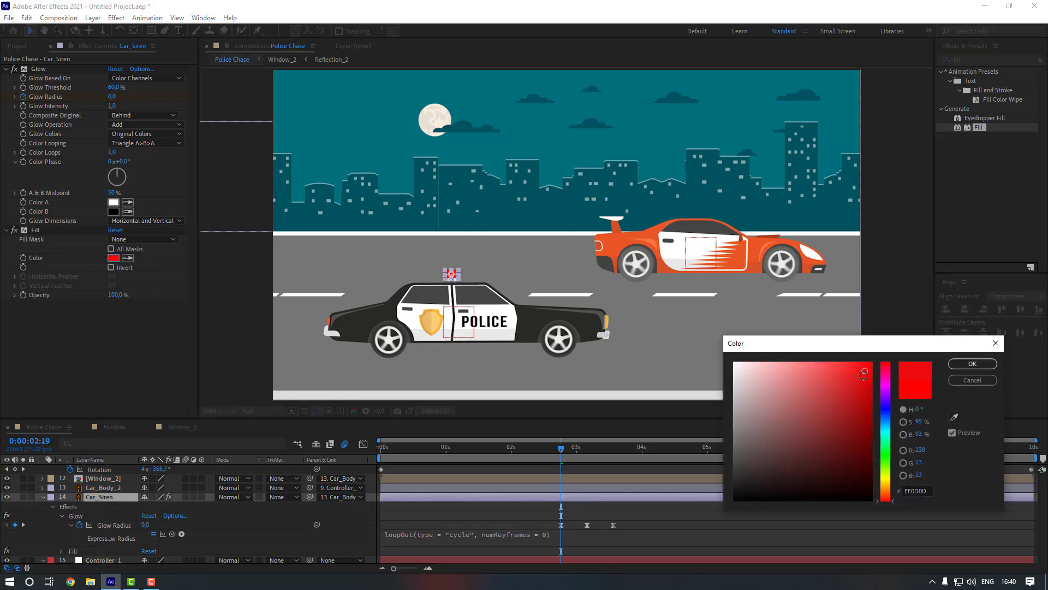
left_click(972, 364)
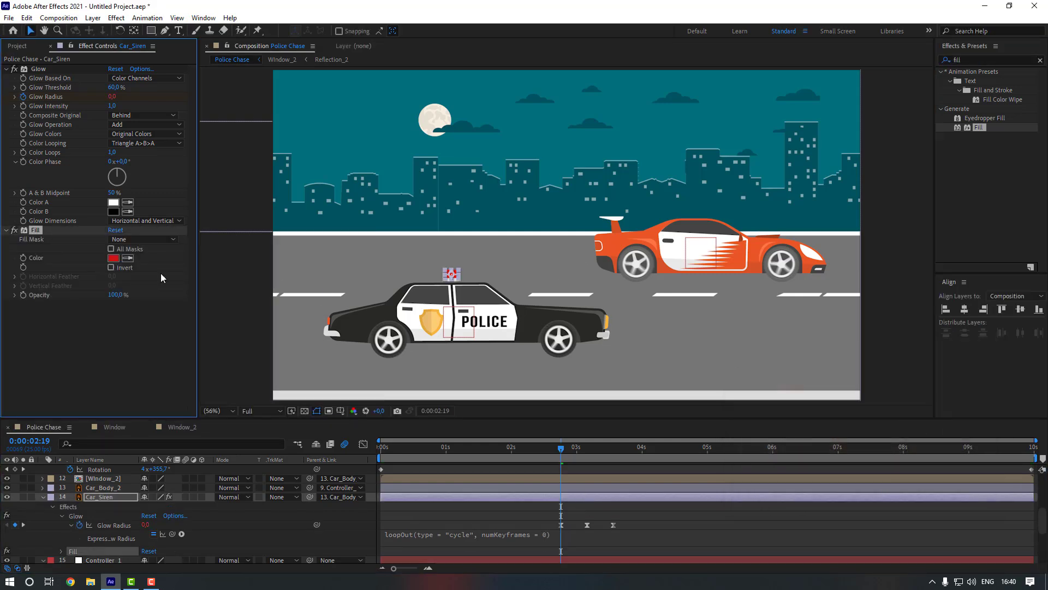
- Add a Fill Color keyframe in blue 171CCD at 0:00:03:14 on Car_Siren
left_click(612, 451)
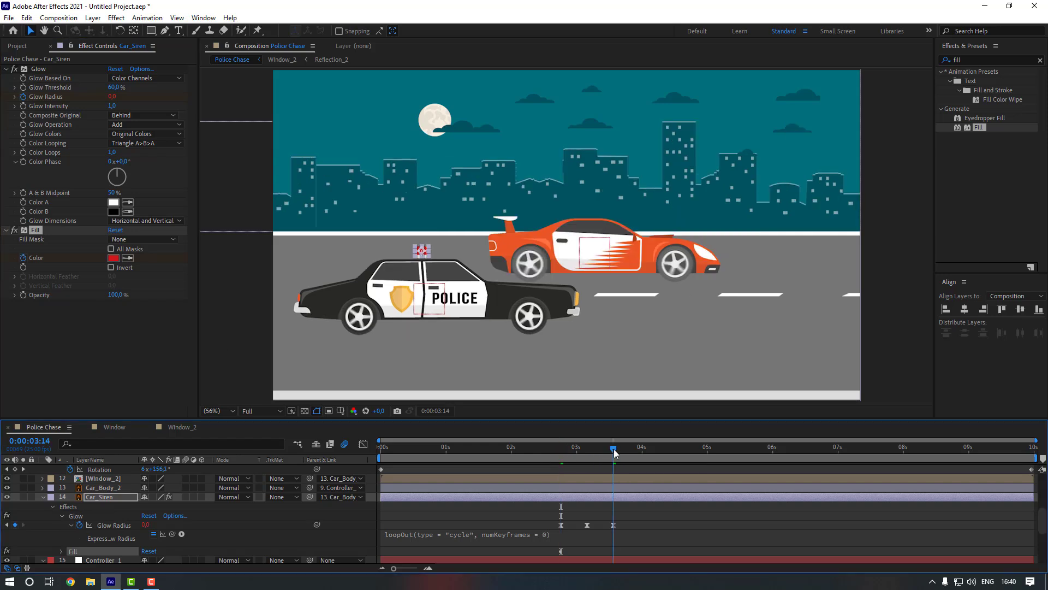
key("u")
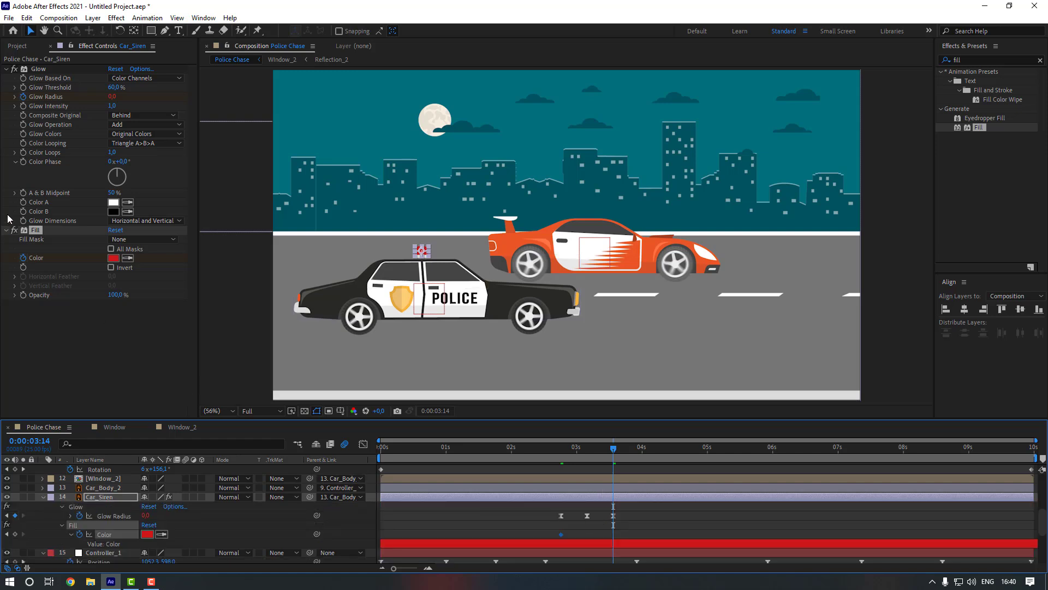
left_click(114, 259)
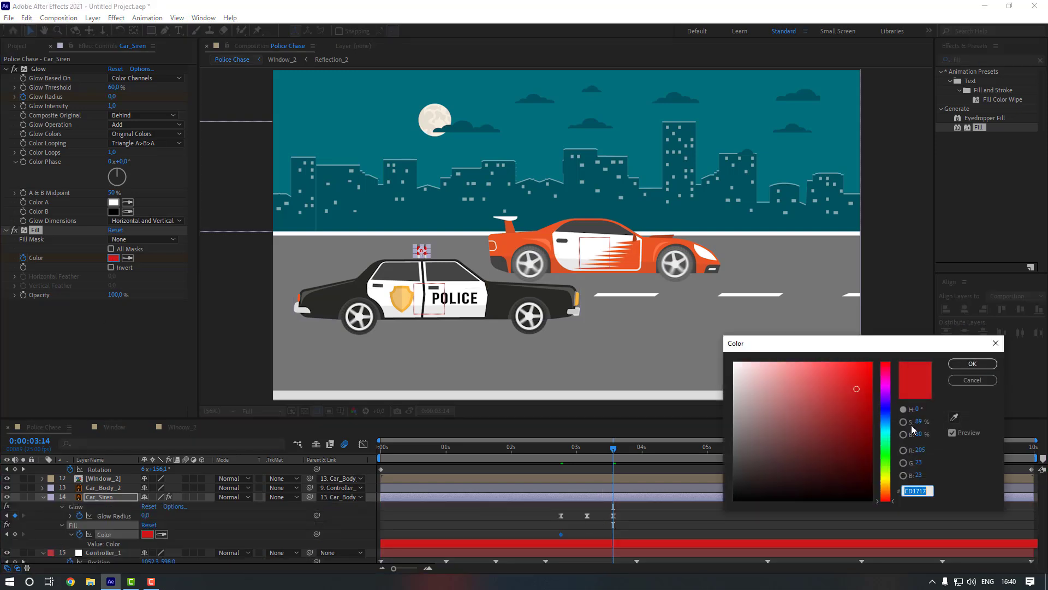
left_click(888, 409)
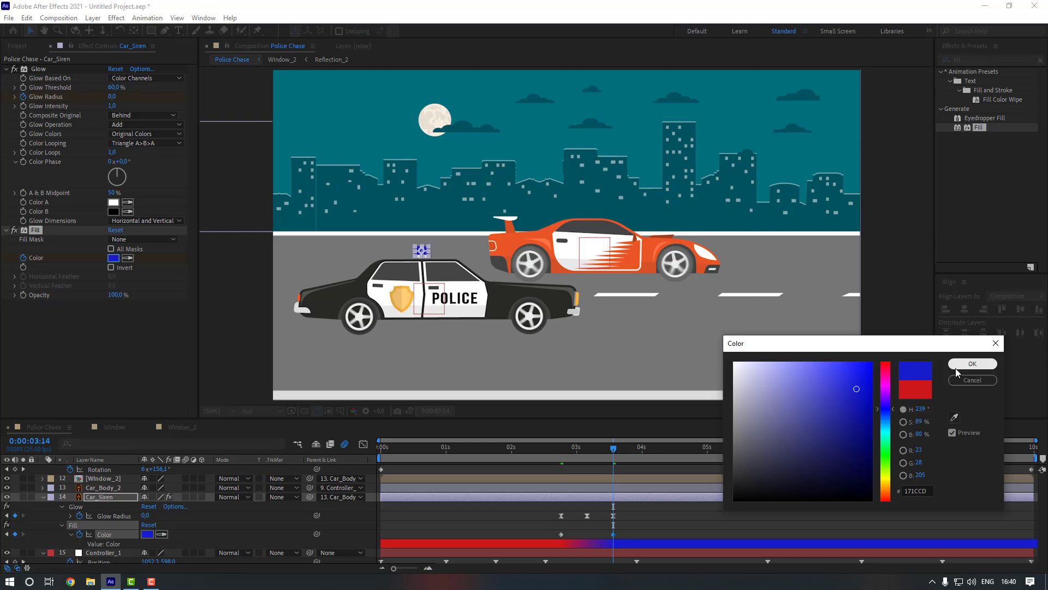
left_click(972, 364)
- Apply Easy Ease to both Fill Color keyframes of Car_Siren
left_click_drag(631, 536, 558, 540)
right_click(614, 533)
mouse_move(655, 527)
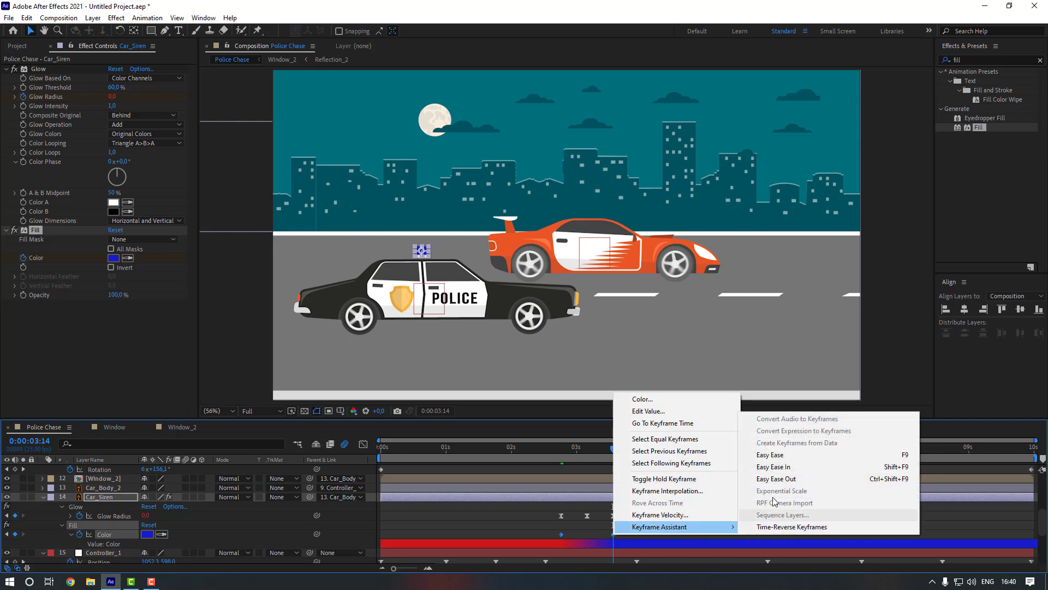
left_click(775, 459)
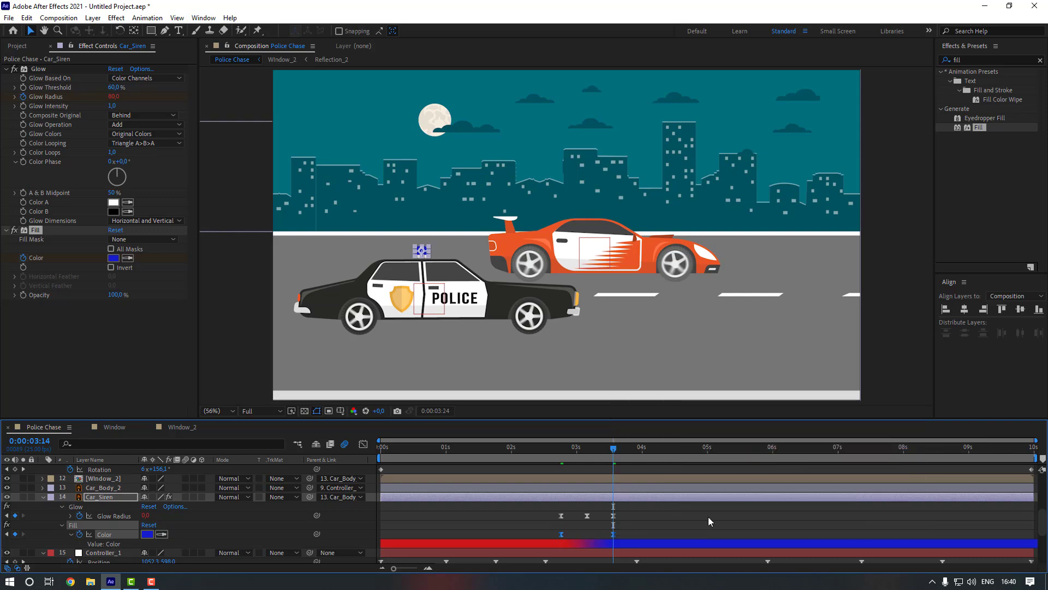
- Copy Car_Siren's first, red Fill Color keyframe to 0:00:04:09
key("shift+Page_Down")
key("shift+Page_Down")
left_click(561, 534)
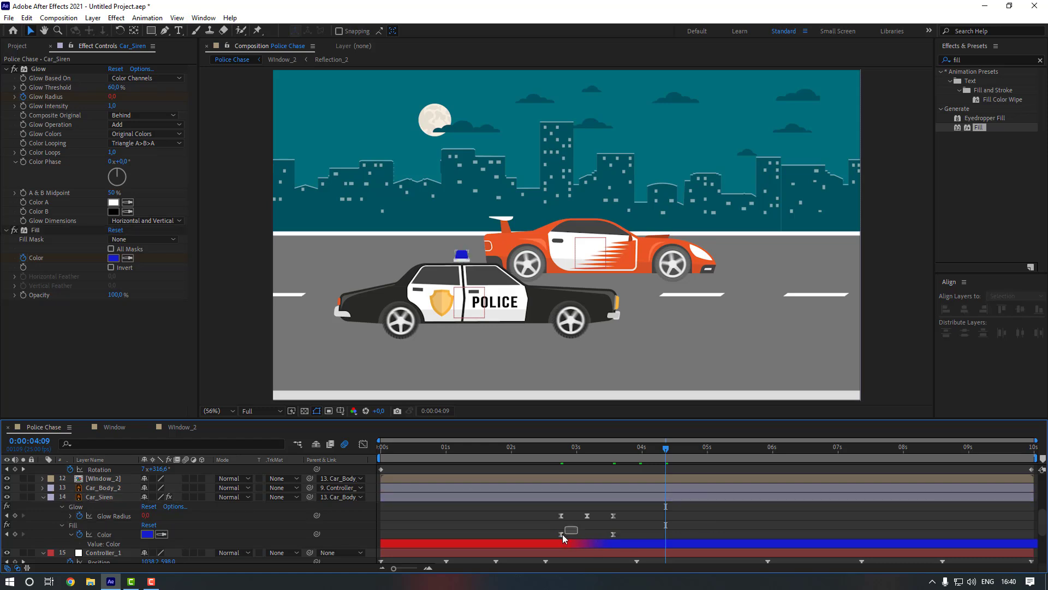
key("ctrl+c")
key("ctrl+v")
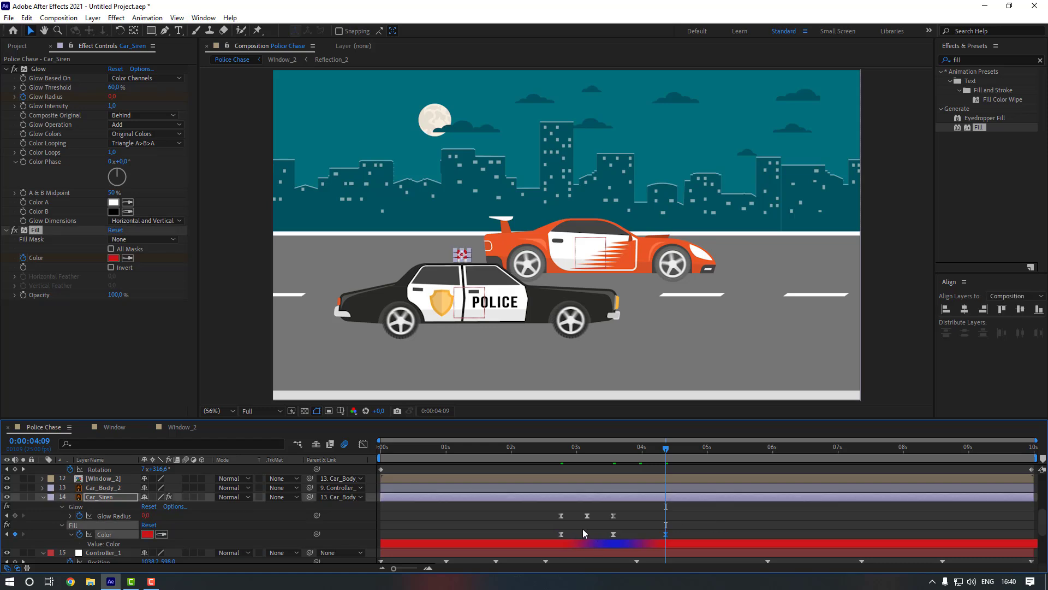
left_click(677, 525)
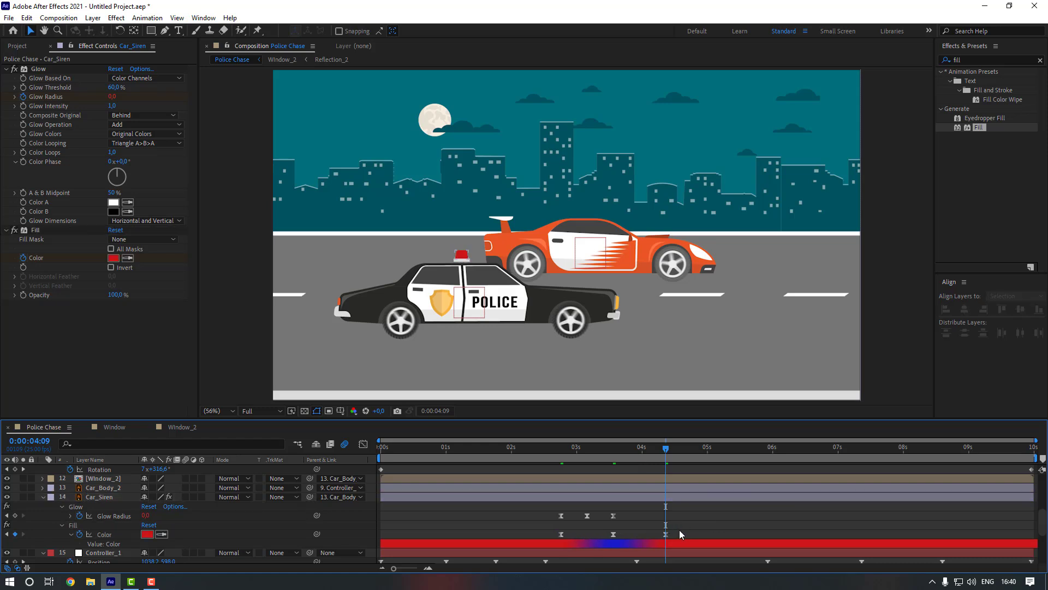
- Add the expression loopOut(type = "cycle", numKeyframes = 0) to Car_Siren's Fill Color
left_click(81, 534, "alt")
left_click(182, 543)
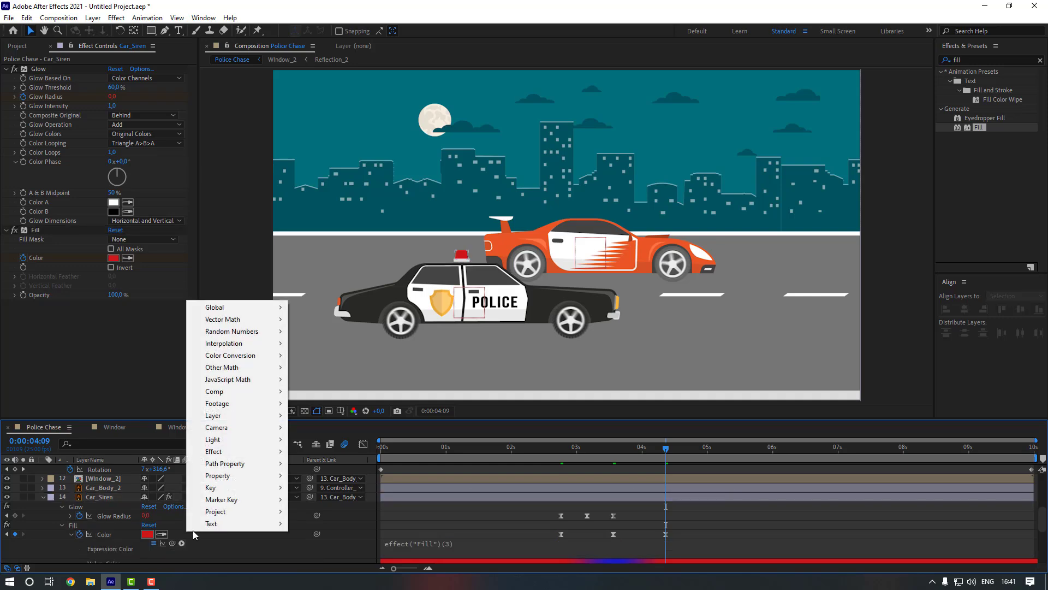
mouse_move(271, 475)
left_click(351, 343)
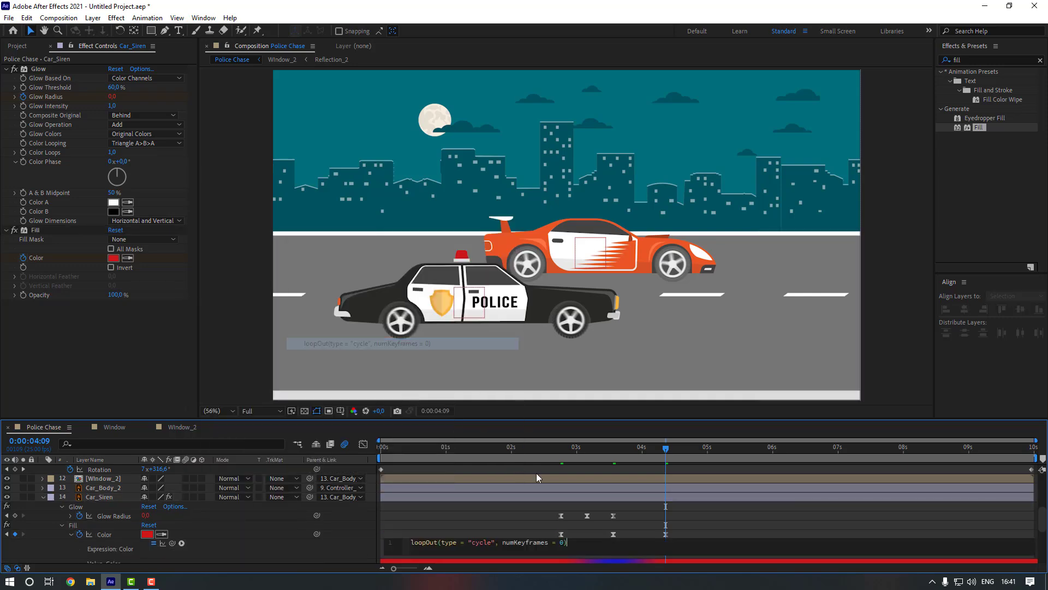
left_click(651, 528)
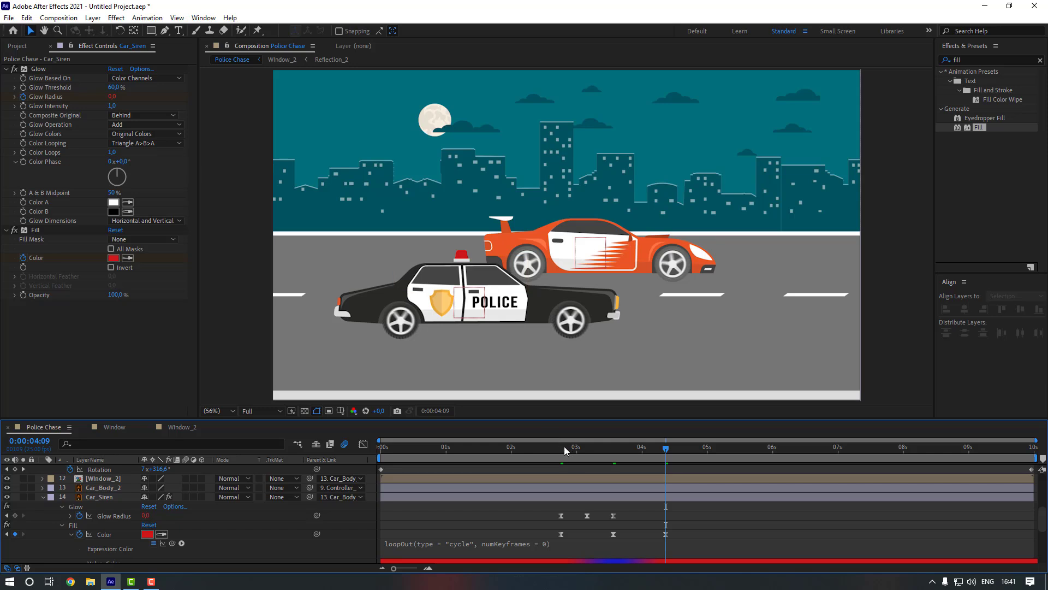
- Preview the color-changing siren from 0:00:02:13
left_click_drag(565, 446, 546, 447)
key("space")
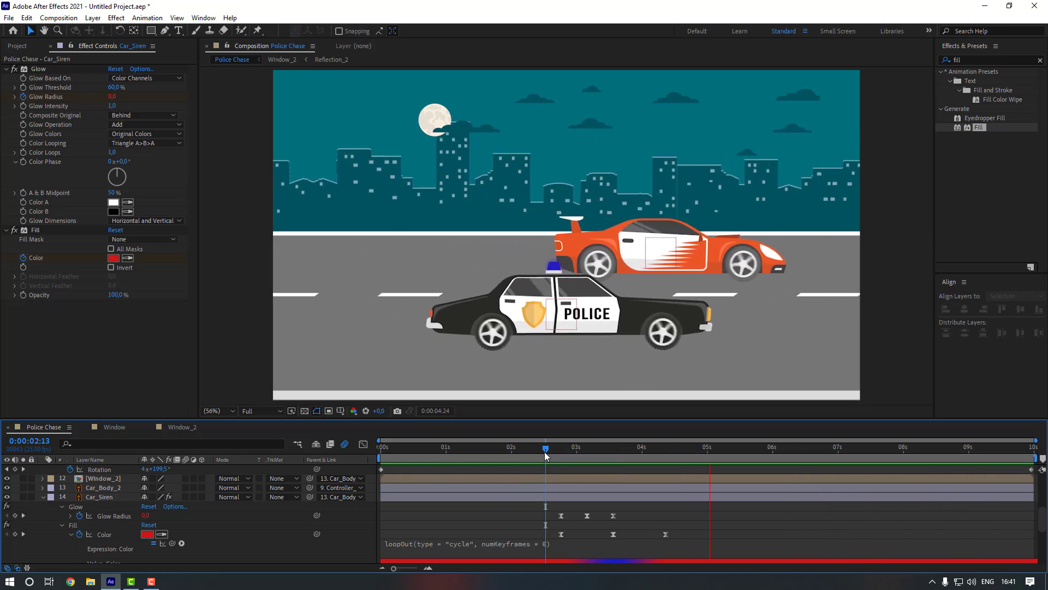
key("space")
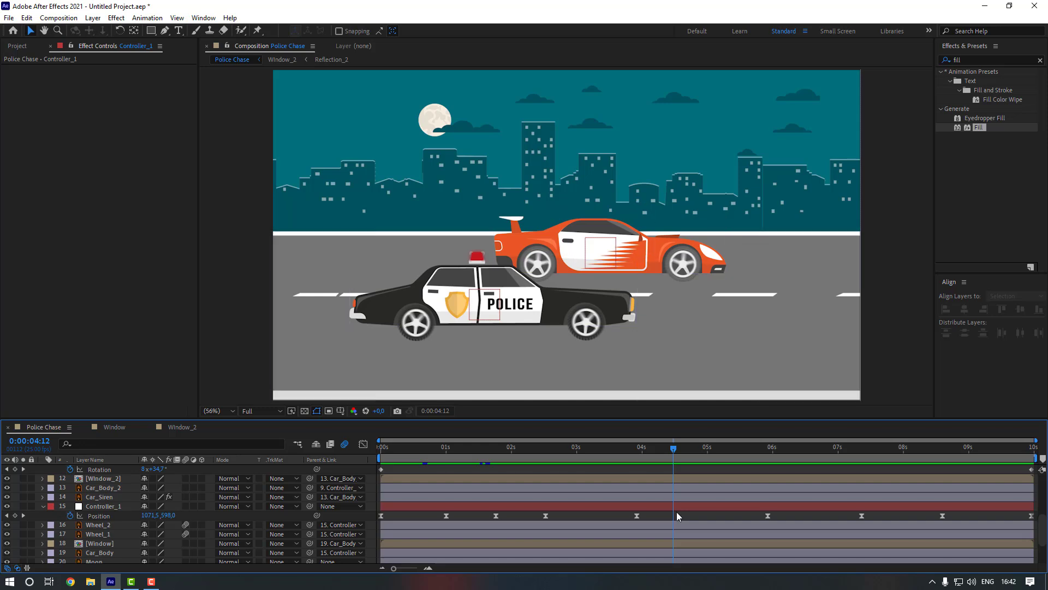
- Keyframe Car_Body's Rotation at 0° on 0:00:03:23 and at -1° on 0:00:04:08
left_click_drag(675, 454, 637, 454)
scroll(109, 513, "down", 2)
left_click(110, 523)
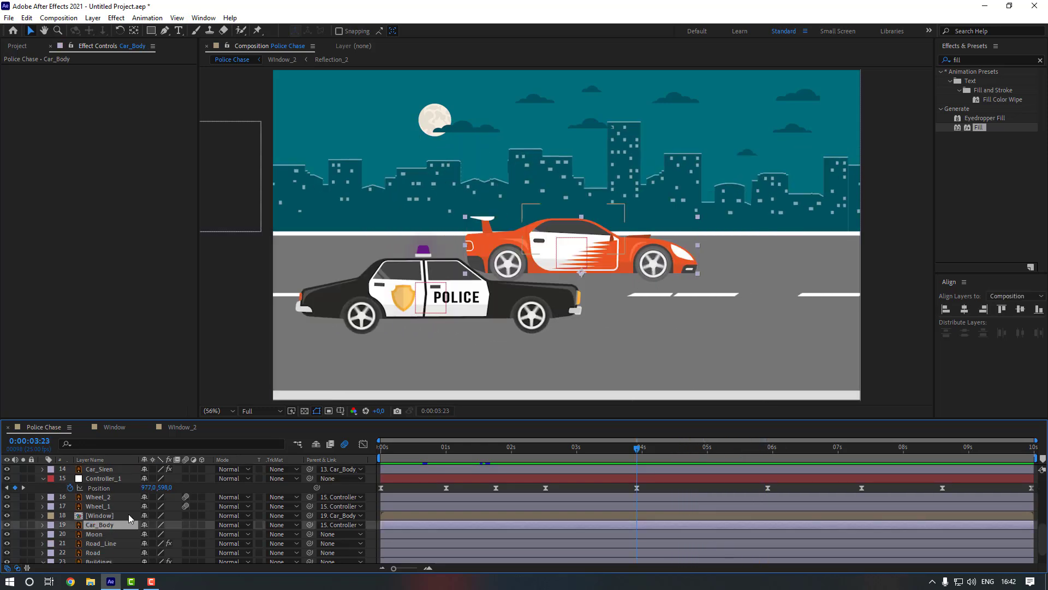
key("r")
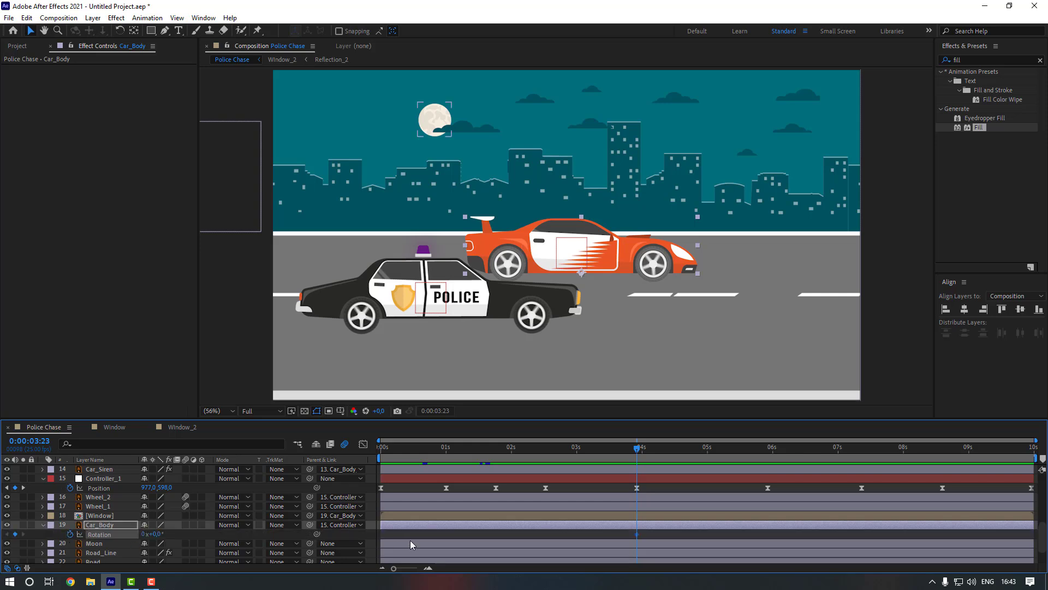
key("shift+Page_Down")
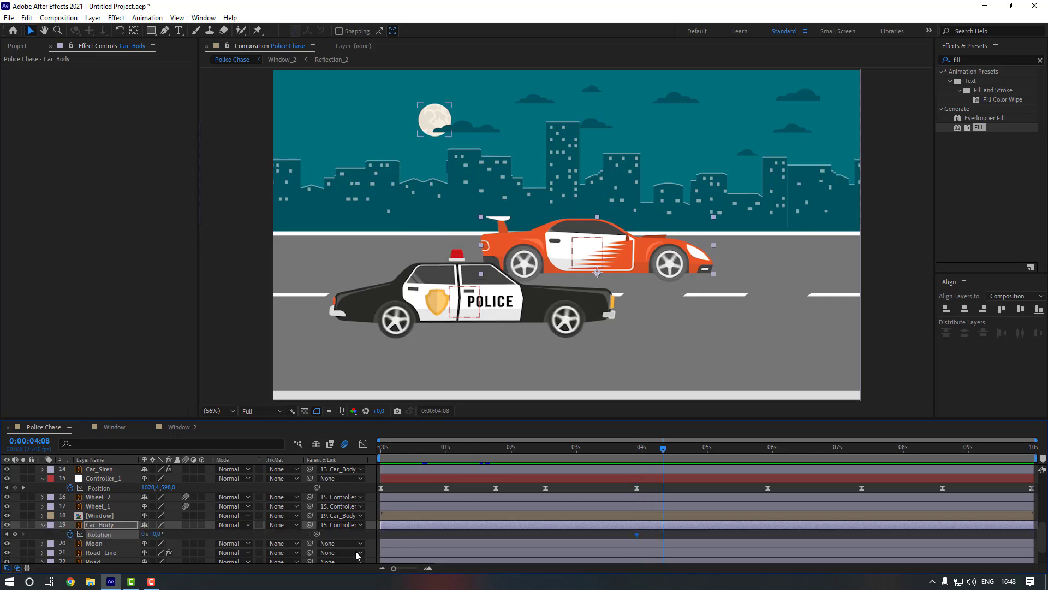
left_click_drag(158, 533, 159, 533)
- Apply Easy Ease to both Car_Body Rotation keyframes
left_click_drag(707, 539, 633, 533)
right_click(664, 539)
mouse_move(759, 535)
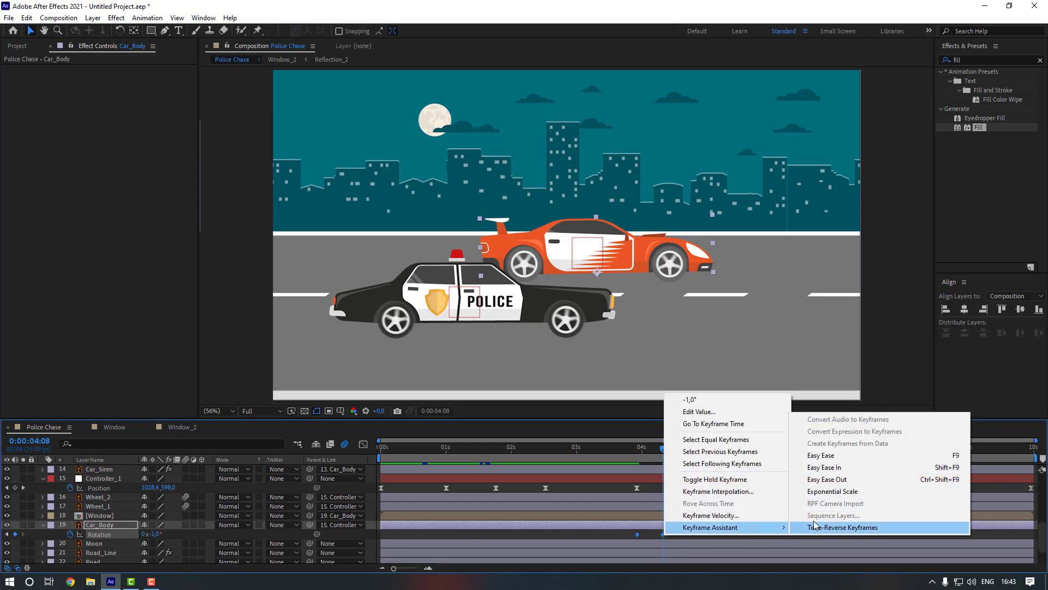
left_click(824, 459)
- Hold Car_Body's rotation with a keyframe at 0:00:05:23, and set its Rotation to 1° at 0:00:06:08
left_click(768, 447)
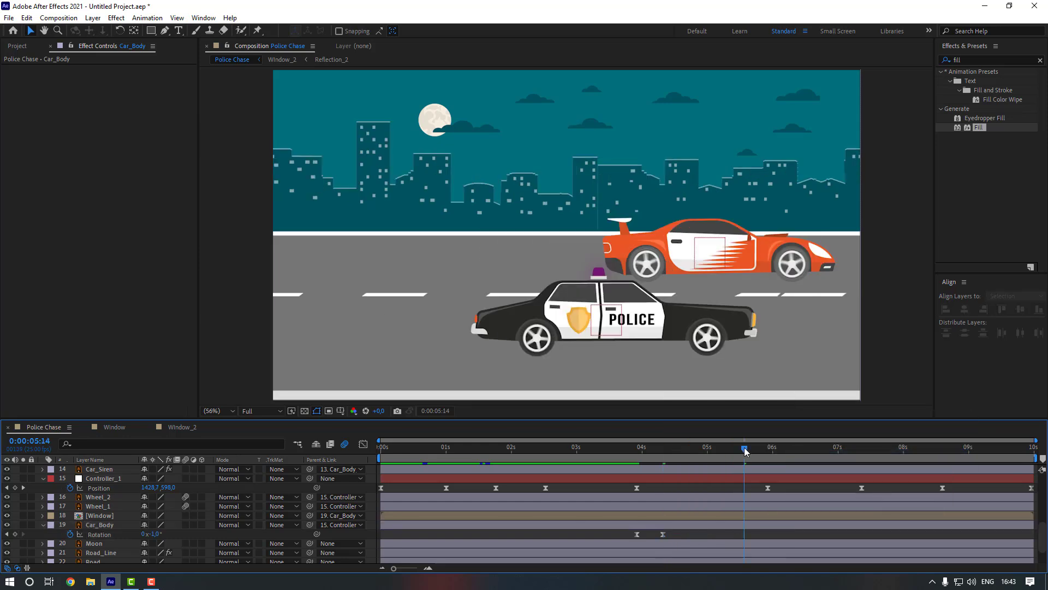
left_click(14, 534)
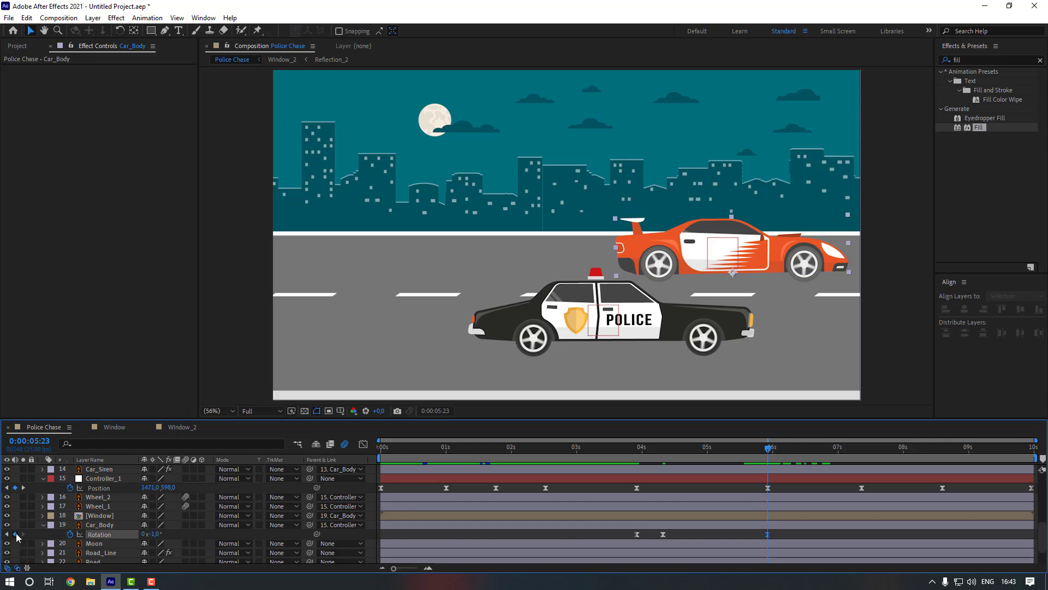
key("shift+Page_Down")
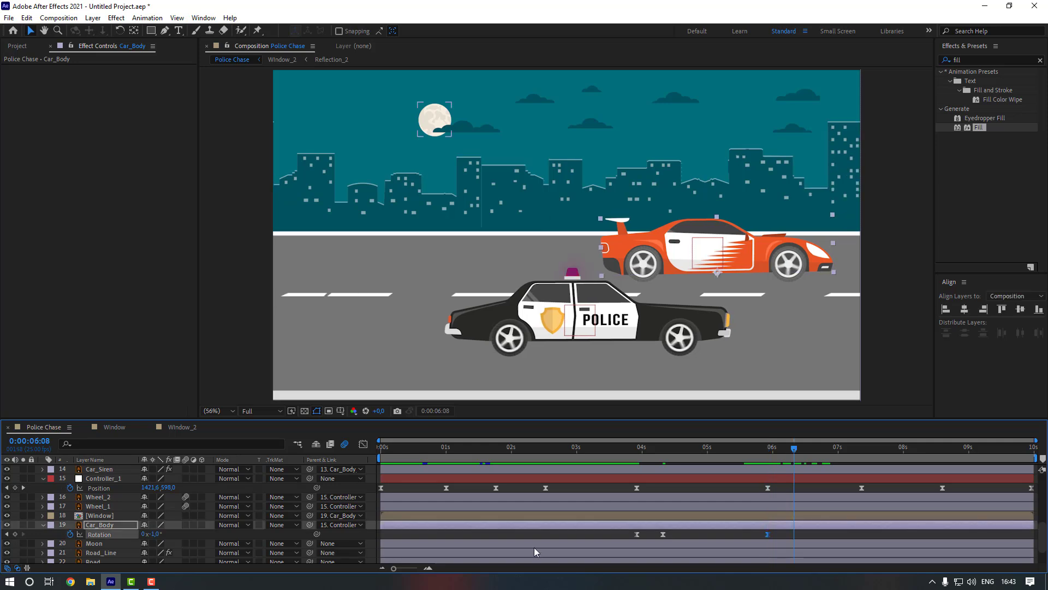
left_click(157, 534)
type("1")
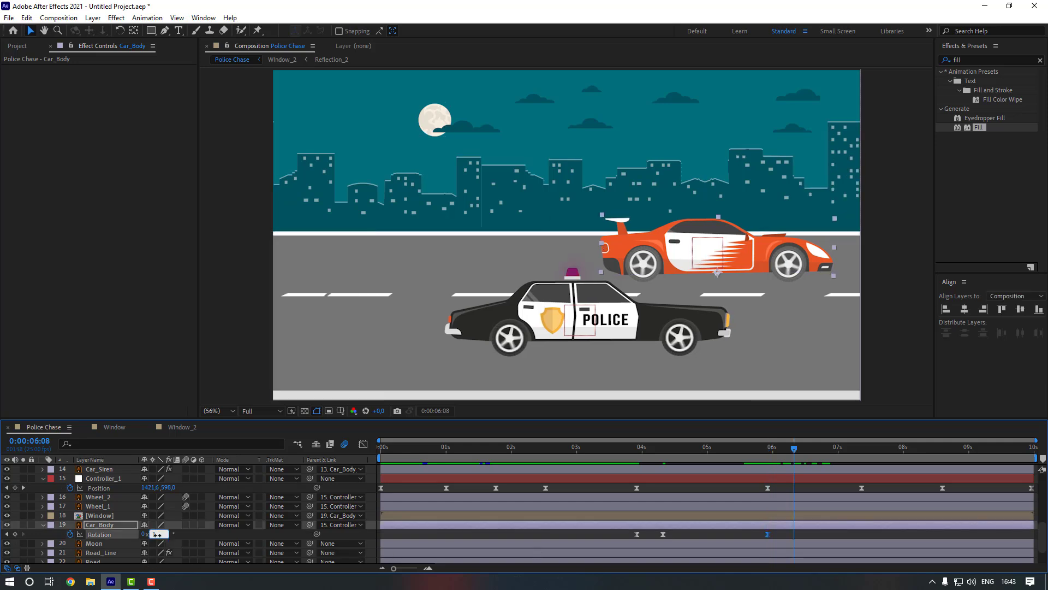
key("Return")
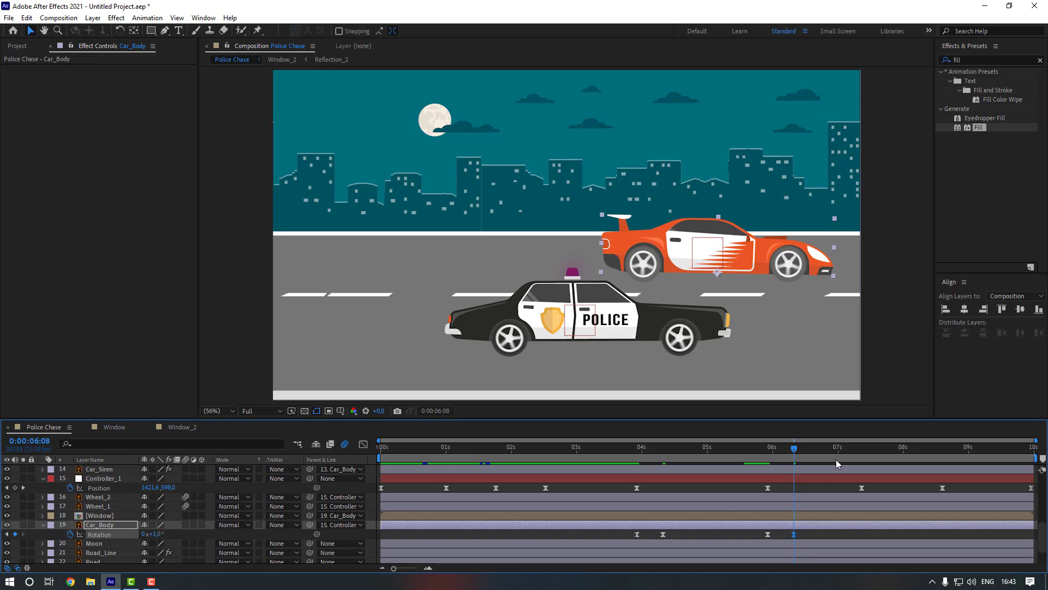
- Hold Car_Body's rotation with a keyframe at 0:00:07:09, and set its Rotation to -0.5° at 0:00:07:19
left_click_drag(846, 449, 863, 451)
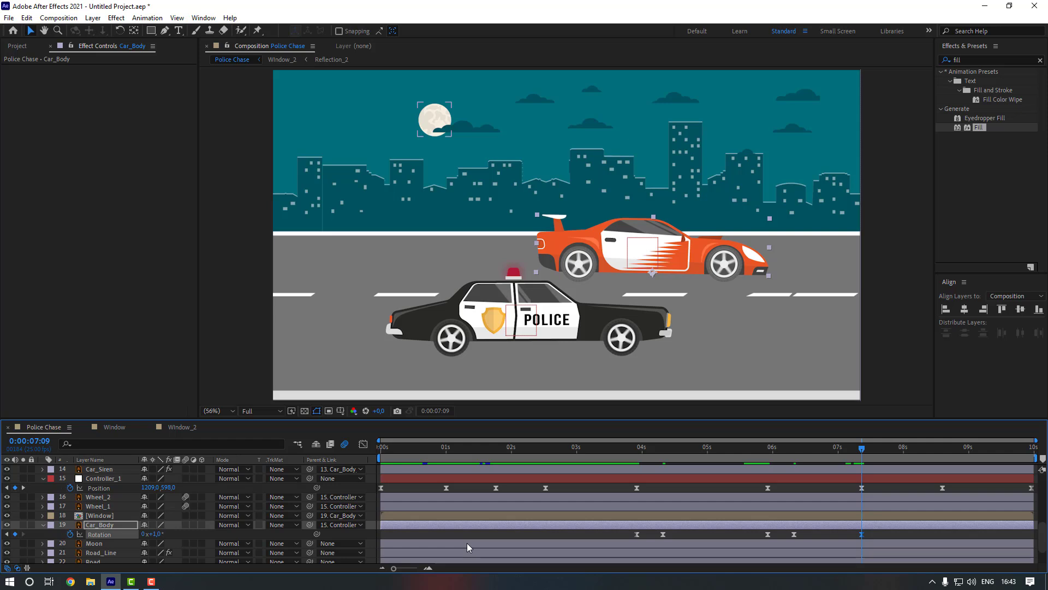
key("shift+Page_Down")
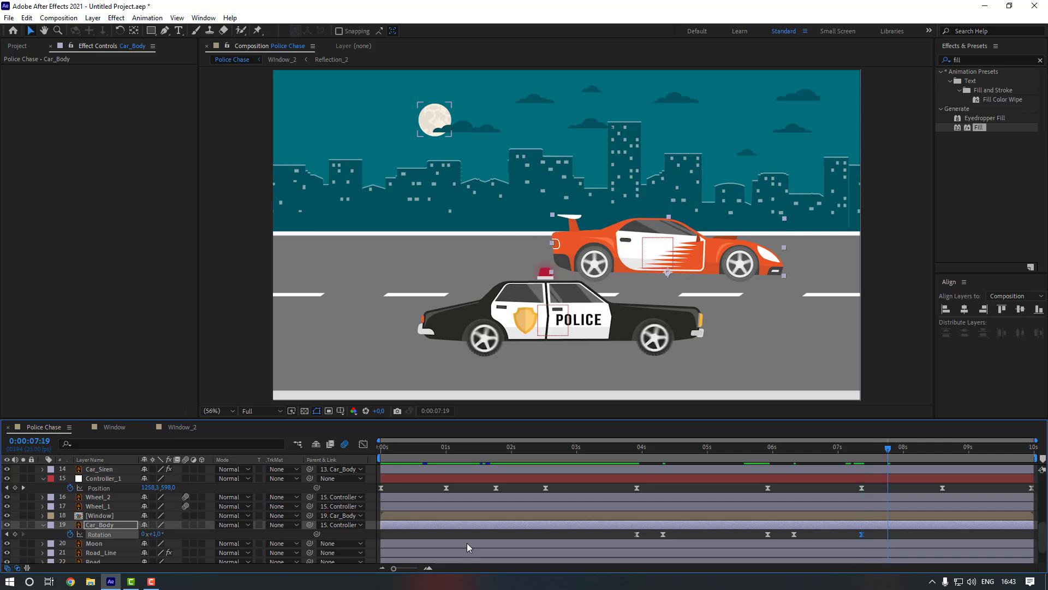
left_click(157, 533)
type("-0,3")
key("Return")
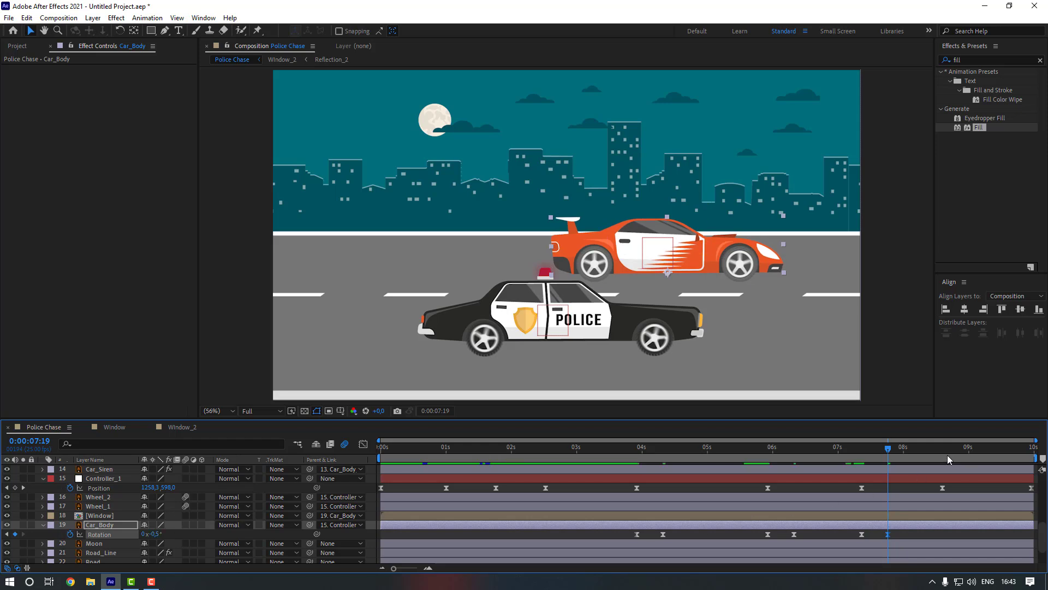
- Hold Car_Body's rotation with a keyframe at 0:00:08:15, and set its Rotation to 0.5° at 0:00:09:00
left_click(943, 450)
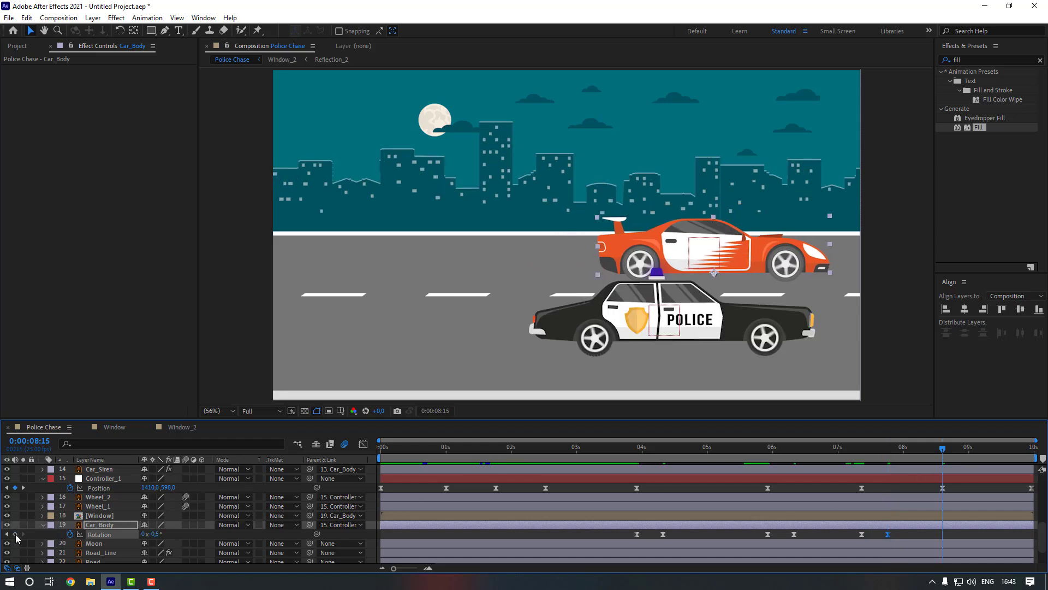
key("shift+Page_Down")
left_click(153, 535)
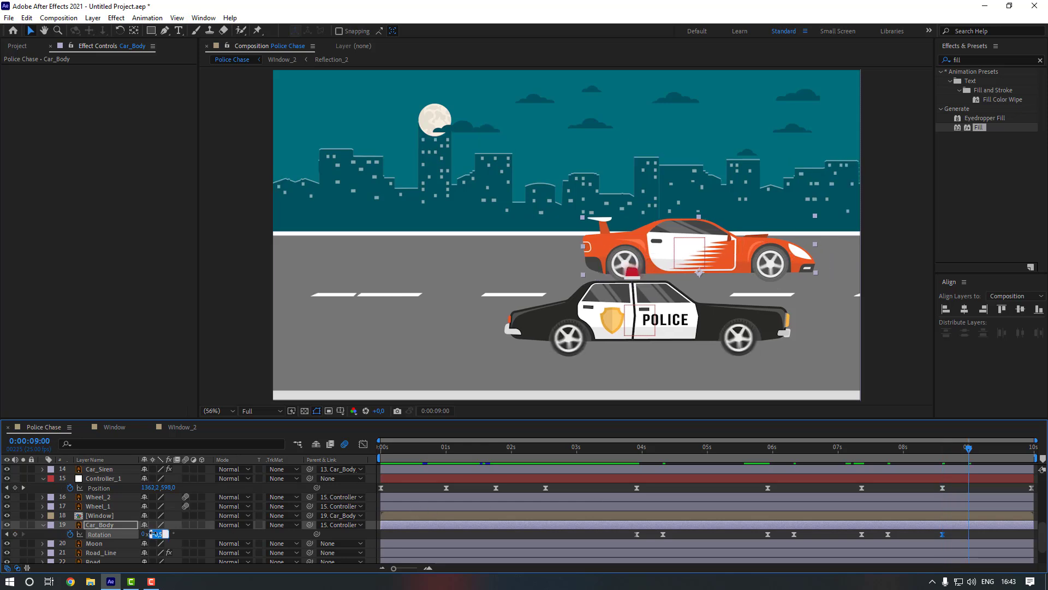
key("Return")
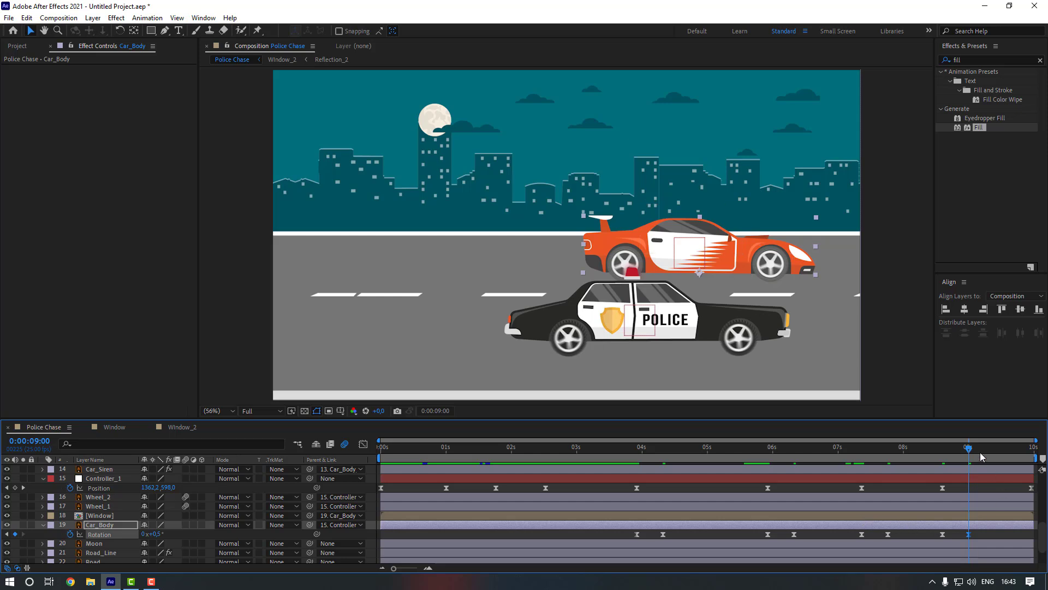
- Preview the orange car's body tilt from 0:00:02:06
left_click(818, 536)
left_click(520, 457)
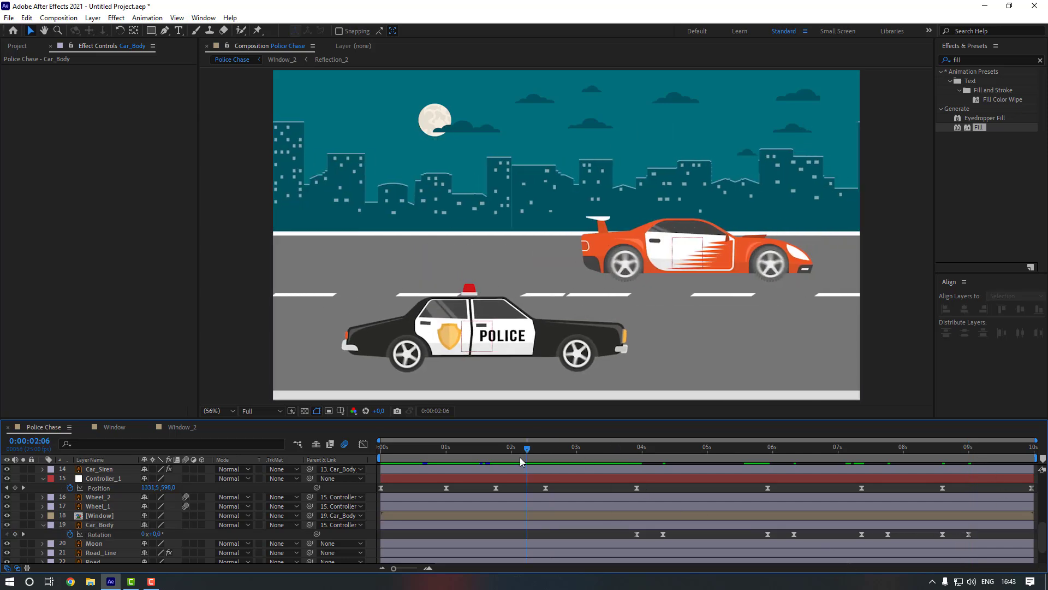
key("space")
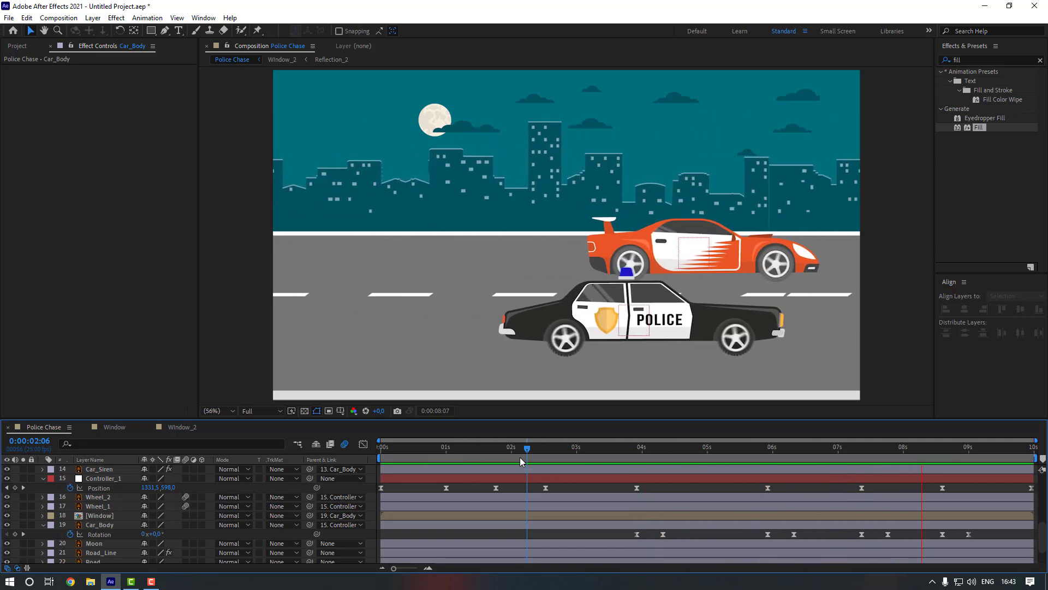
- Move Car_Body's Rotation keyframe from 0:00:05:23 to 0:00:05:01, and add 0° keyframes at 0:00:05:11 and 0:00:05:23
left_click(767, 534)
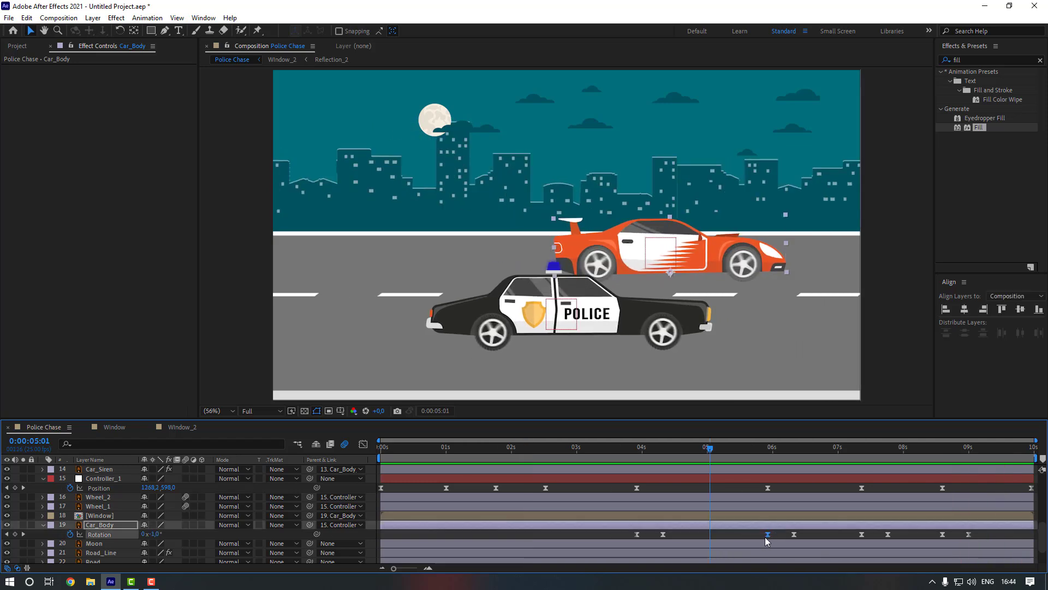
left_click_drag(767, 534, 713, 536)
key("space")
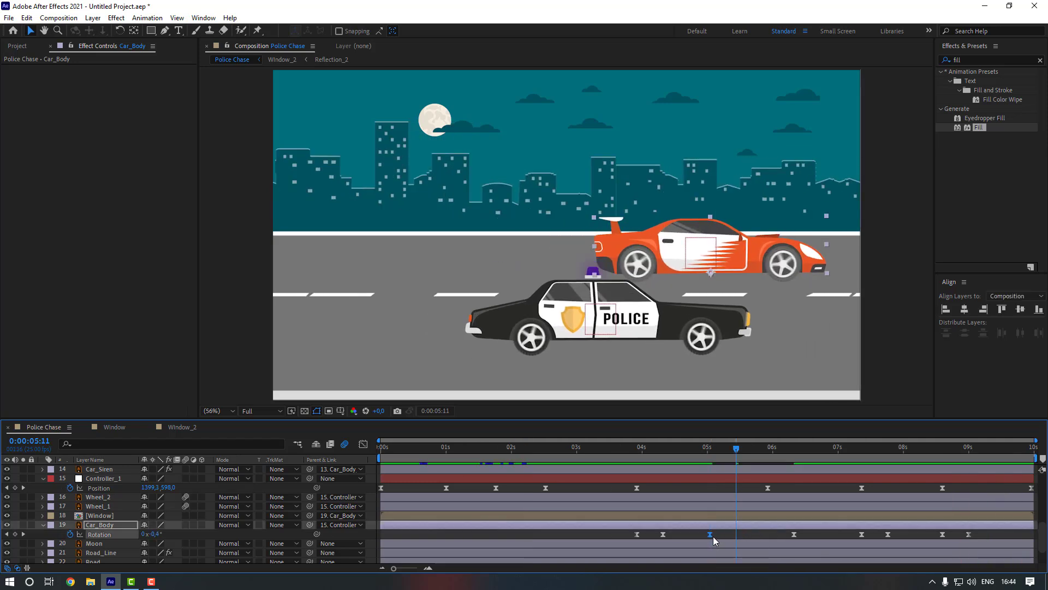
left_click(156, 534)
key("Return")
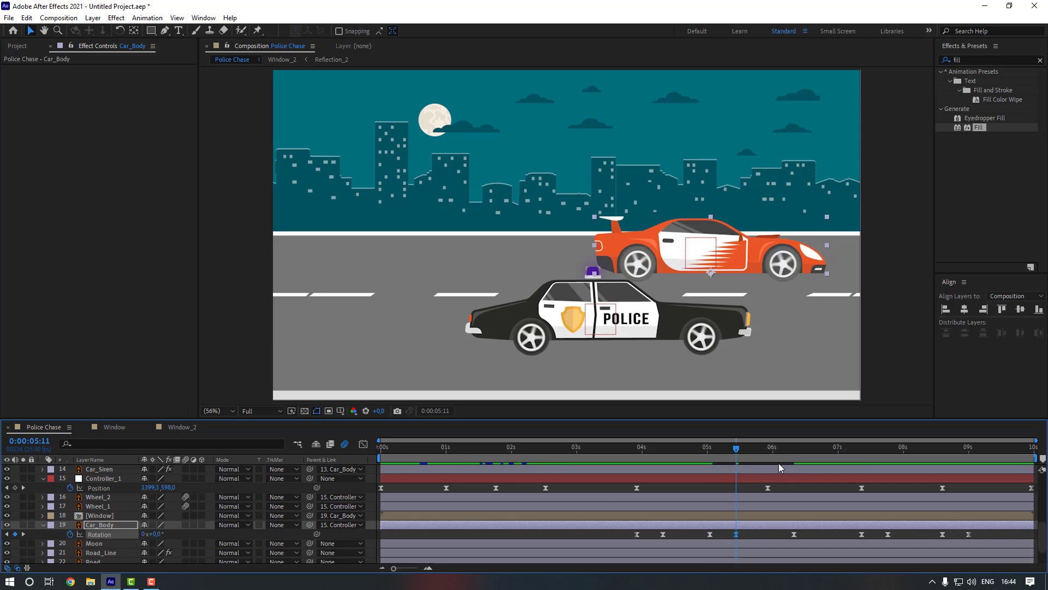
left_click_drag(754, 449, 768, 449)
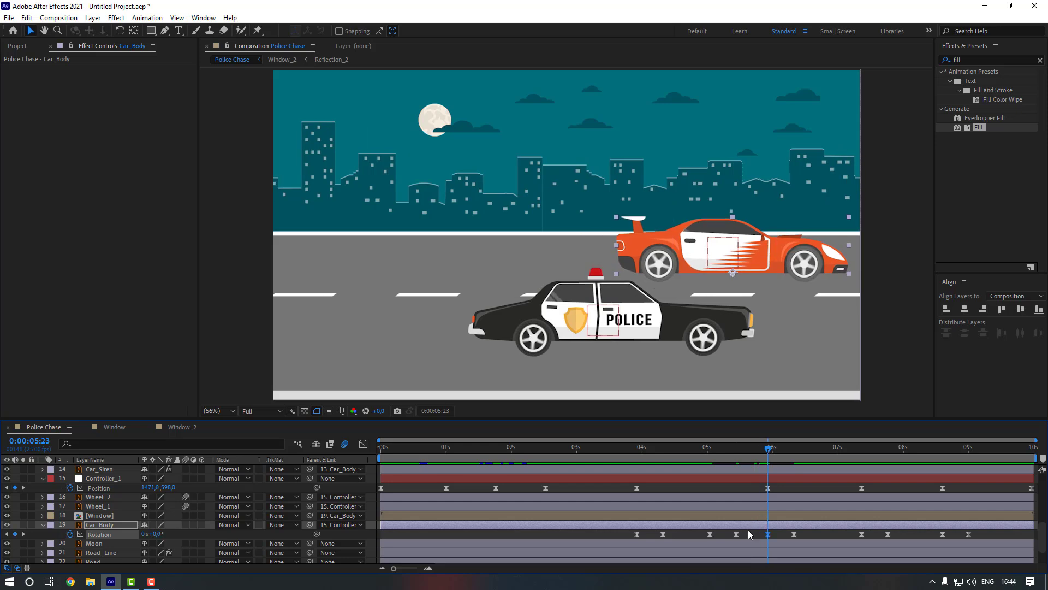
left_click(749, 530)
- Preview the revised orange car tilt from 0:00:03:15 and again from 0:00:05:06
left_click_drag(697, 448, 616, 456)
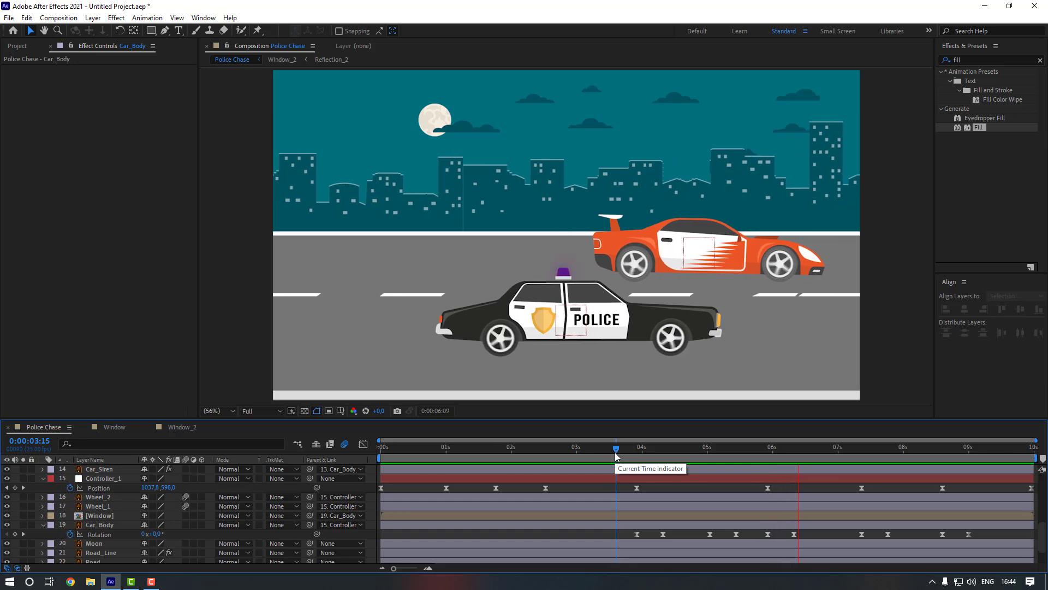
left_click(722, 452)
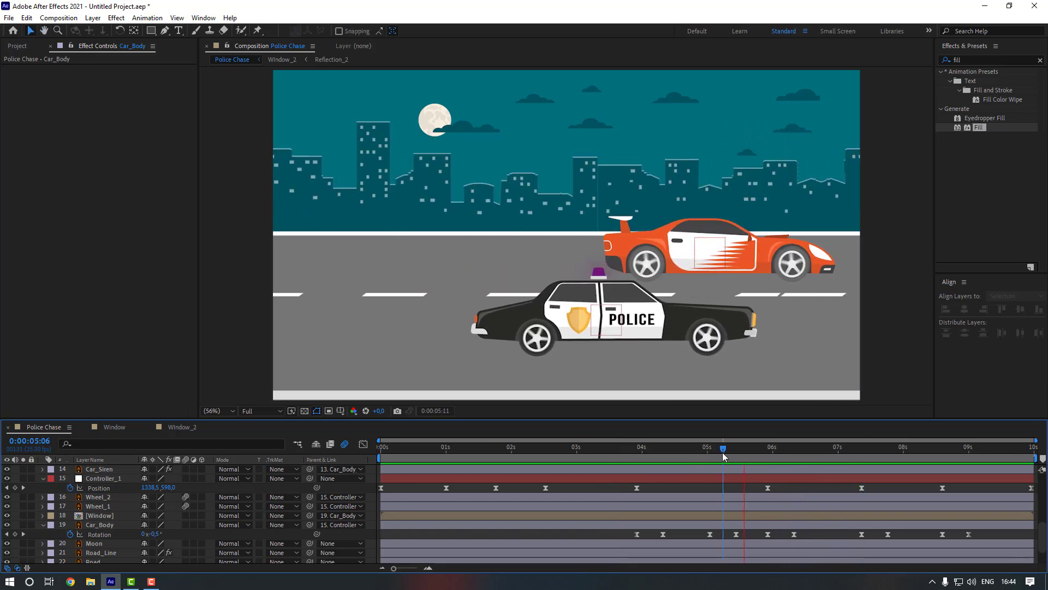
left_click_drag(722, 452, 644, 453)
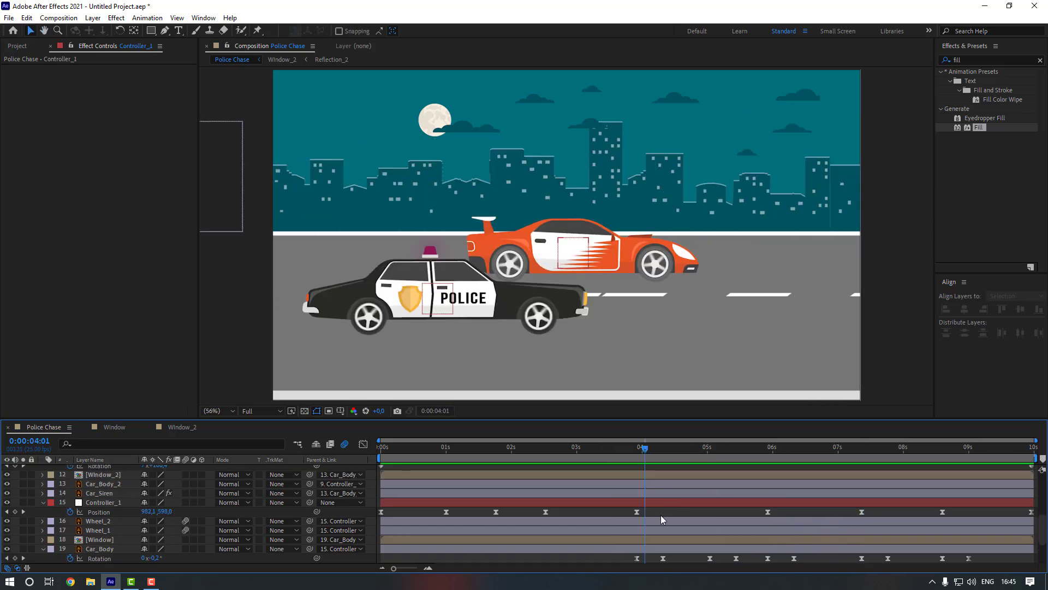
- Keyframe Car_Body_2's Rotation at 0° on 0:00:03:23 and at -1° on 0:00:04:08
left_click(479, 316)
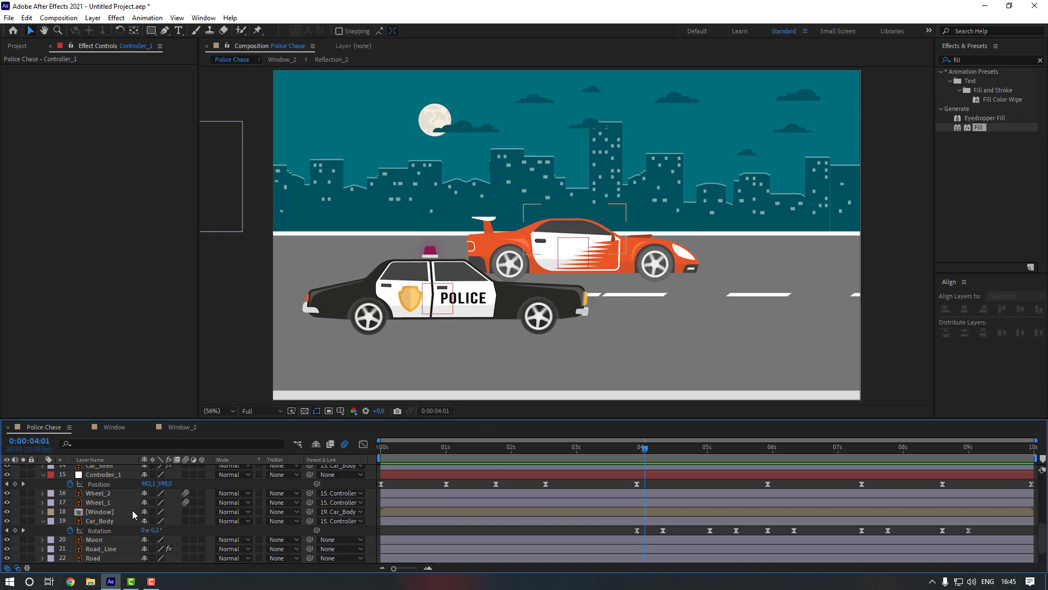
scroll(125, 519, "up", 2)
left_click(114, 486)
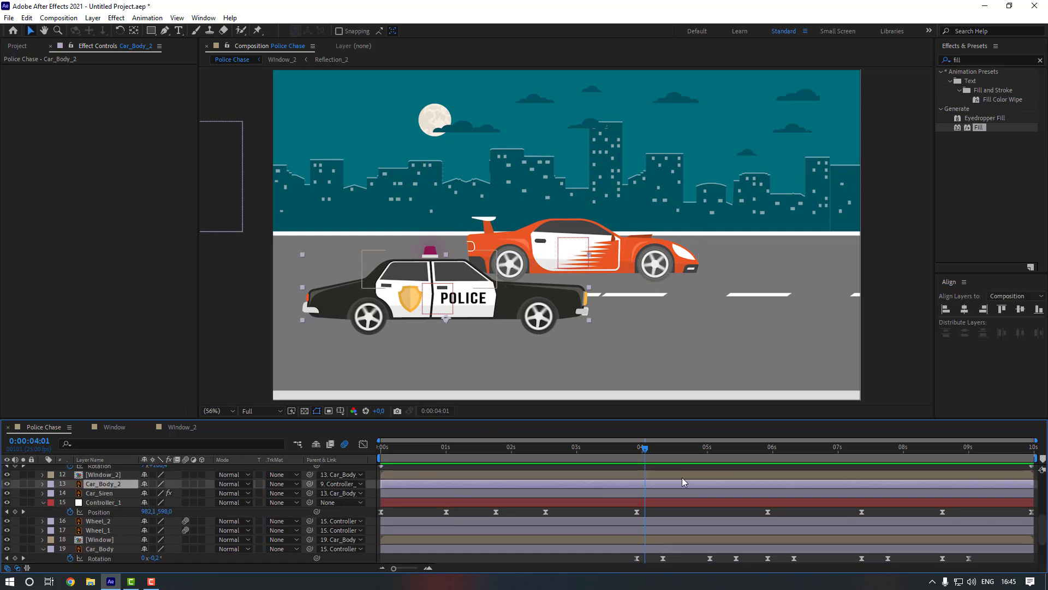
scroll(683, 477, "down", 2)
key("Page_Up")
key("Page_Up")
key("Page_Up")
scroll(628, 467, "up", 3)
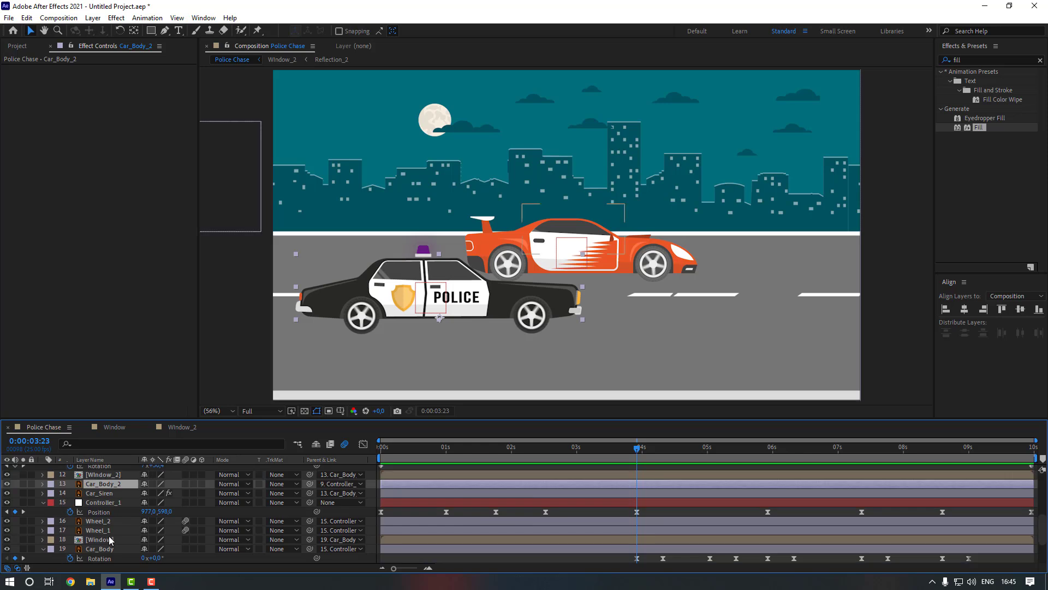
left_click(99, 493)
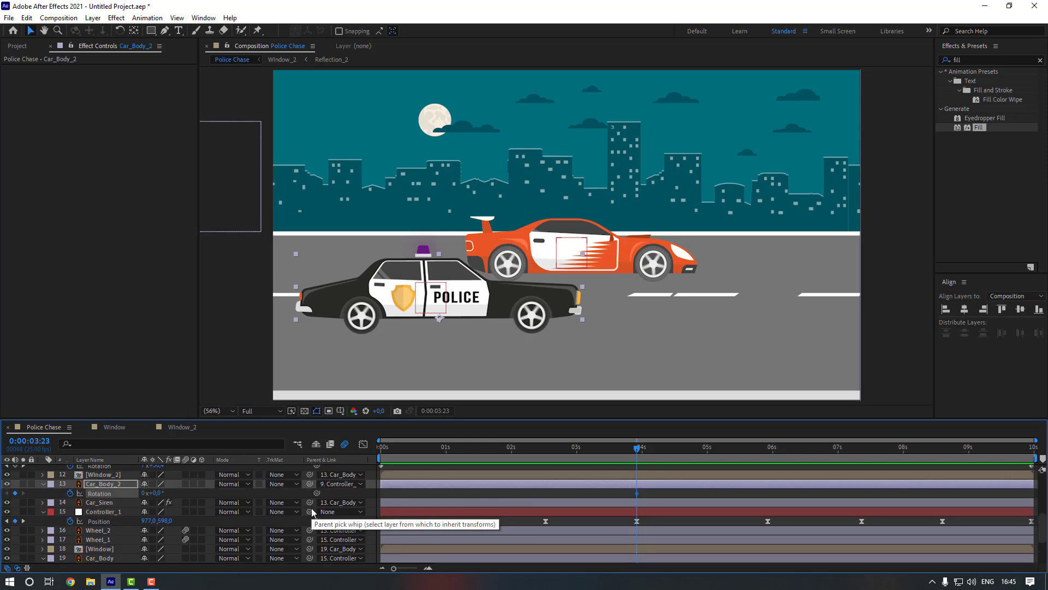
key("shift+Page_Down")
left_click(155, 492)
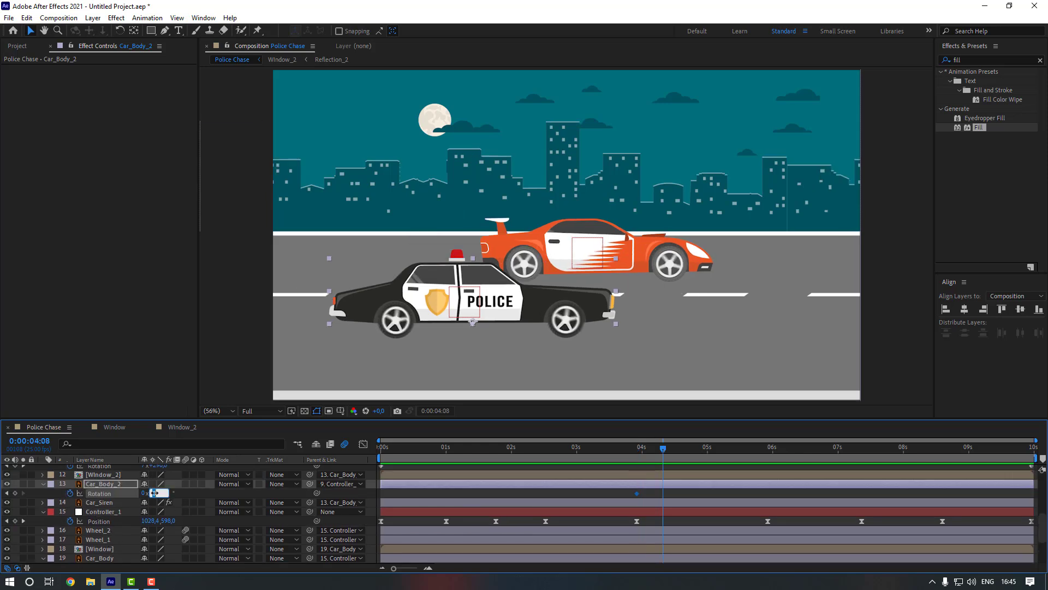
type("-1")
key("Return")
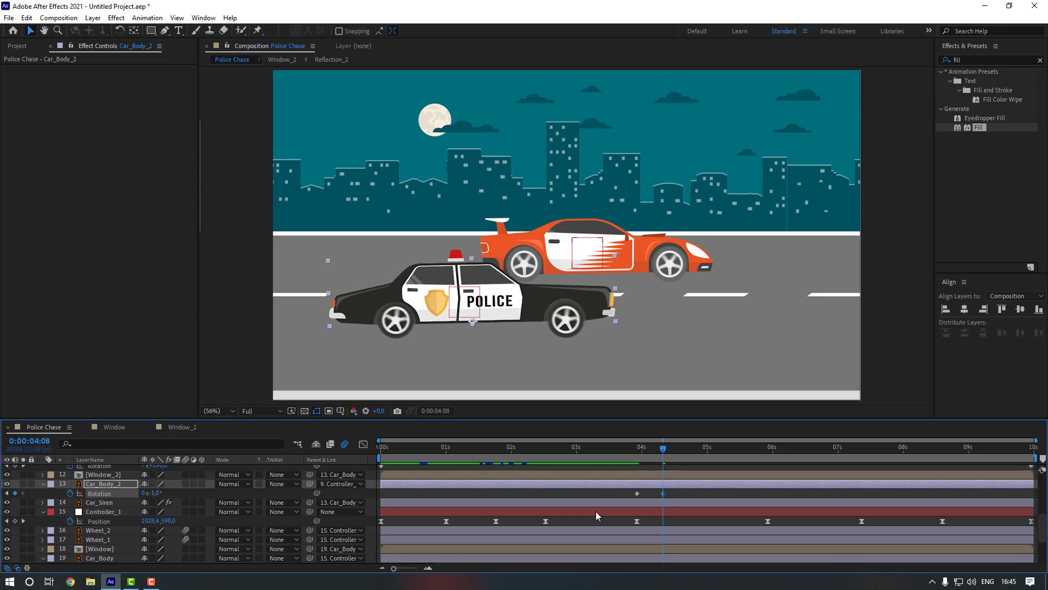
- Apply Easy Ease to Car_Body_2's two Rotation keyframes
right_click(663, 492)
mouse_move(726, 486)
left_click(819, 414)
left_click_drag(677, 491, 657, 494)
- Repeat Car_Body_2's -1° Rotation keyframe at 0:00:05:04, and set the Rotation to 0° at 0:00:05:14
left_click_drag(684, 450, 718, 450)
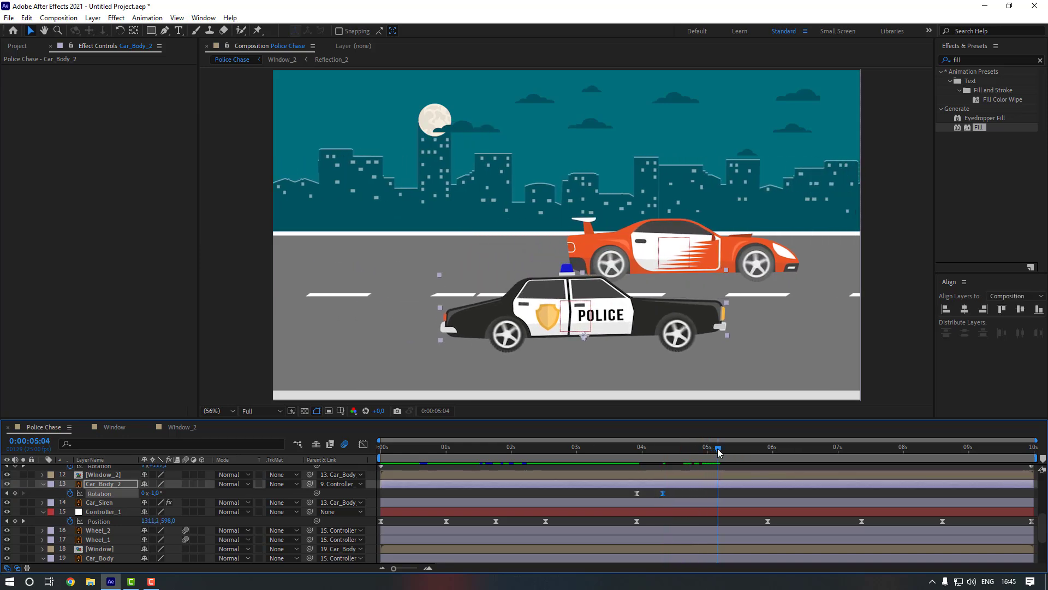
key("ctrl+v")
key("shift+Page_Down")
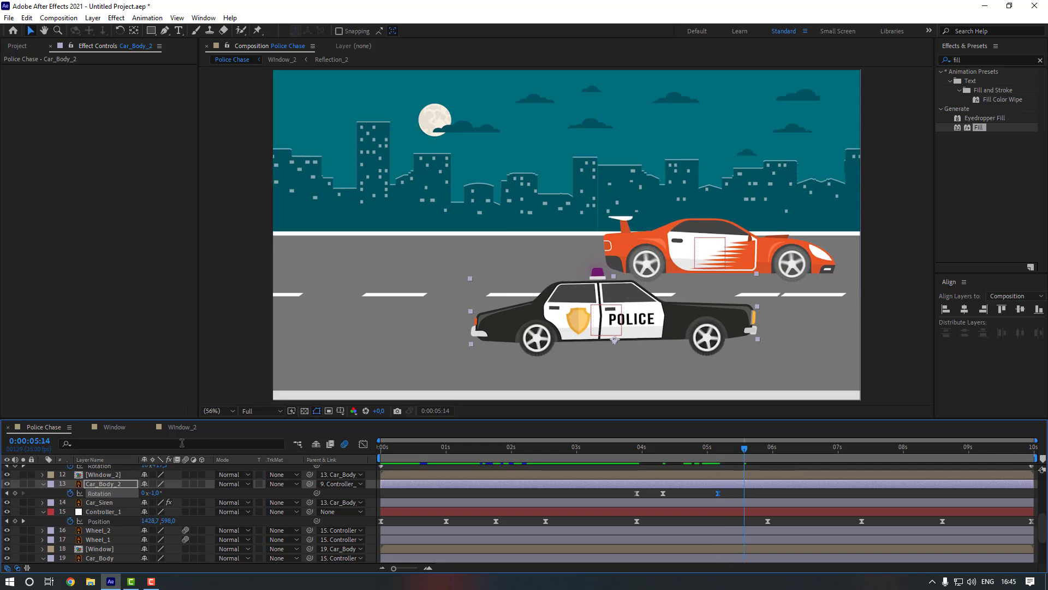
left_click(158, 494)
type("0")
key("Return")
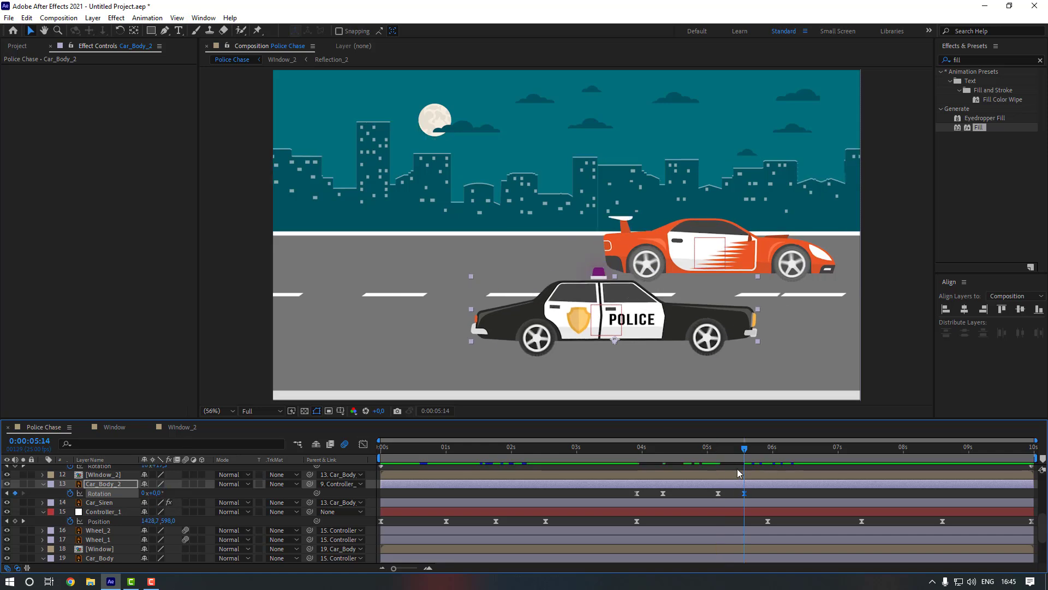
- Preview the police car's body tilt from 0:00:03:18
left_click_drag(641, 444, 624, 449)
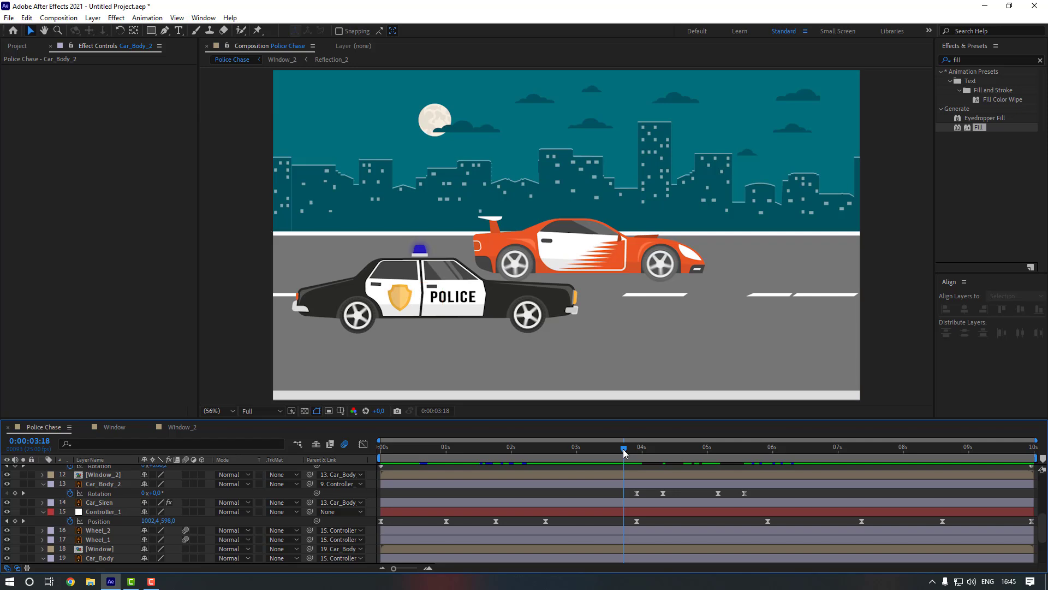
key("space")
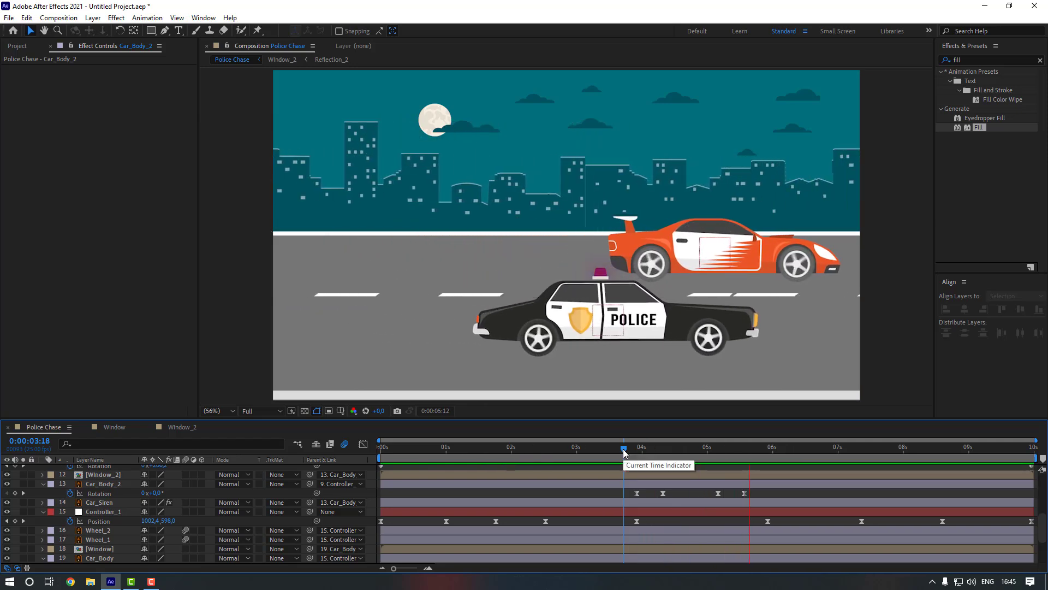
- Keyframe Car_Body_2's Rotation at 0° on 0:00:05:23 and at 1° on 0:00:06:08
key("space")
left_click(768, 456)
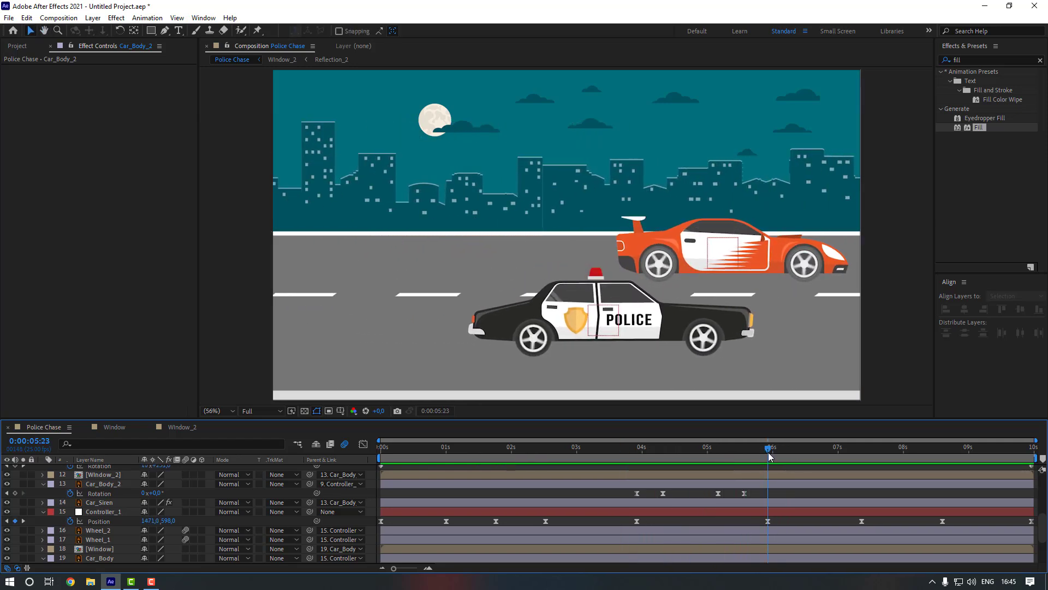
left_click(100, 496)
left_click(15, 494)
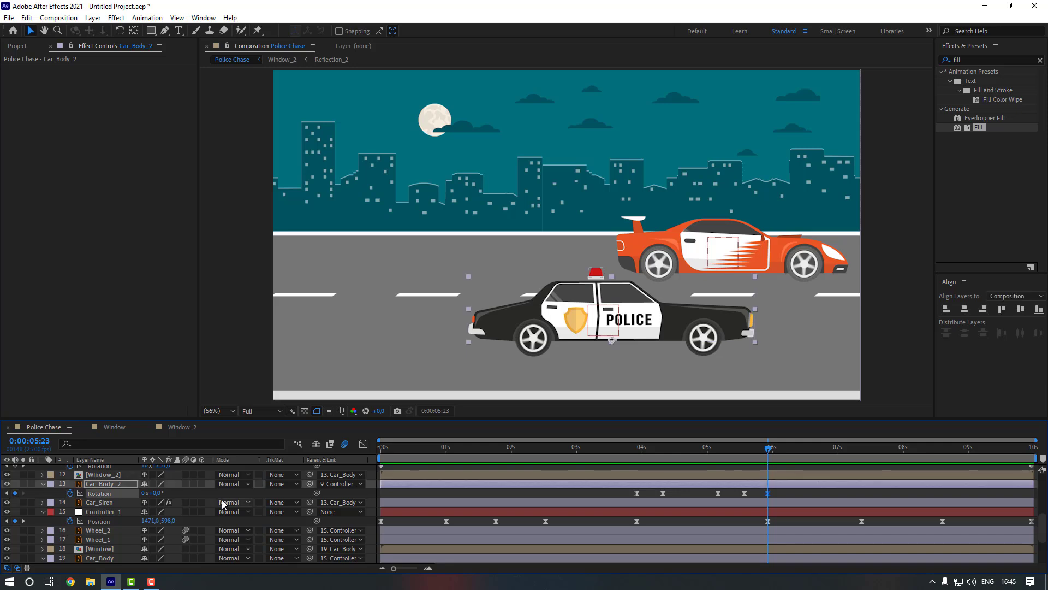
key("shift+Page_Down")
left_click(159, 494)
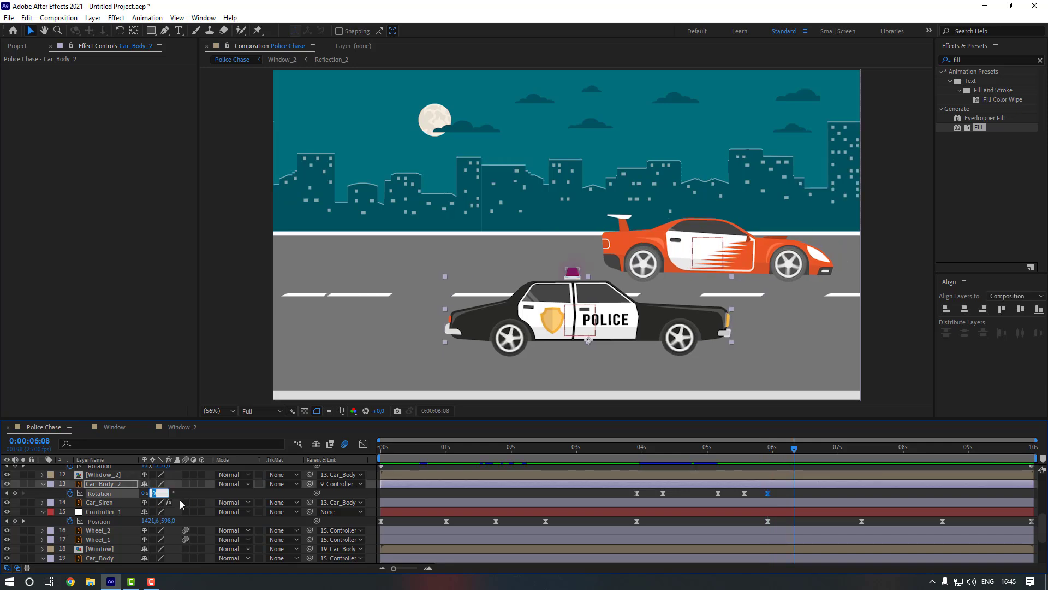
type("1")
key("Return")
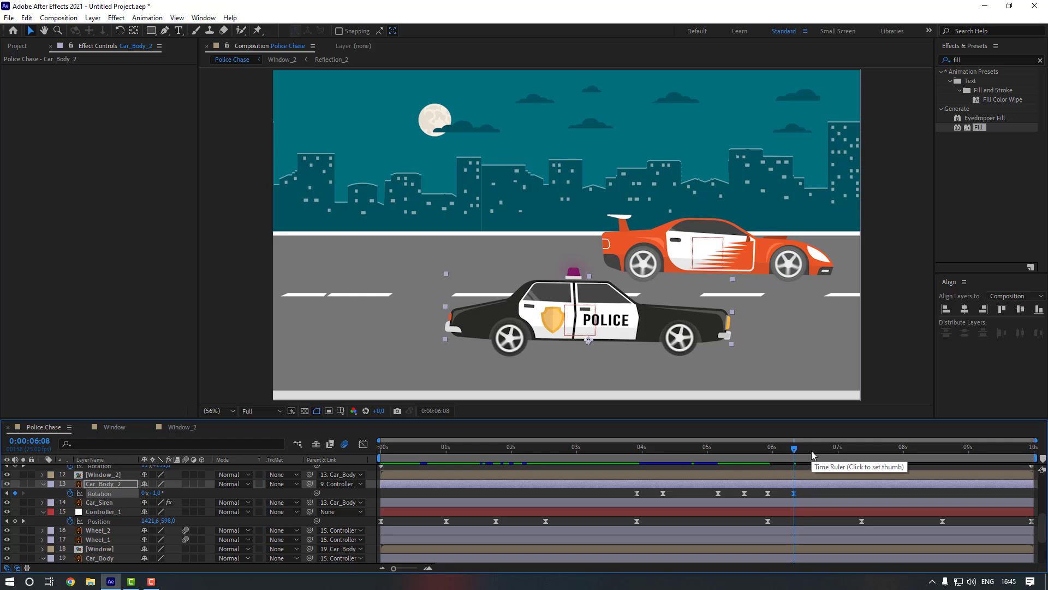
- Repeat Car_Body_2's 1° Rotation keyframe at 0:00:06:20, and set the Rotation to 0° at 0:00:07:05
left_click_drag(812, 450, 827, 453)
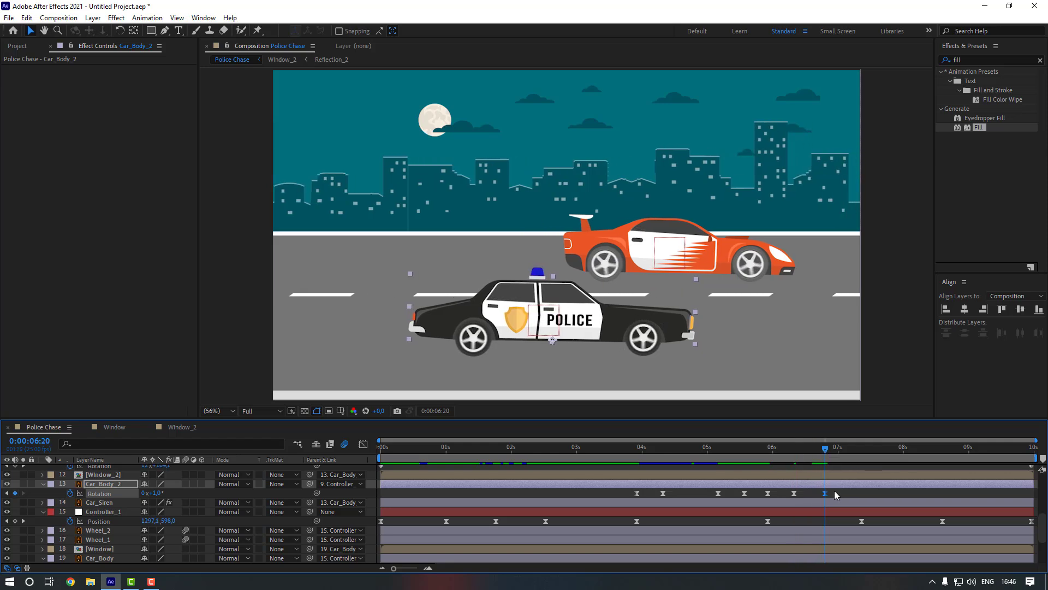
key("shift+Page_Down")
left_click(155, 493)
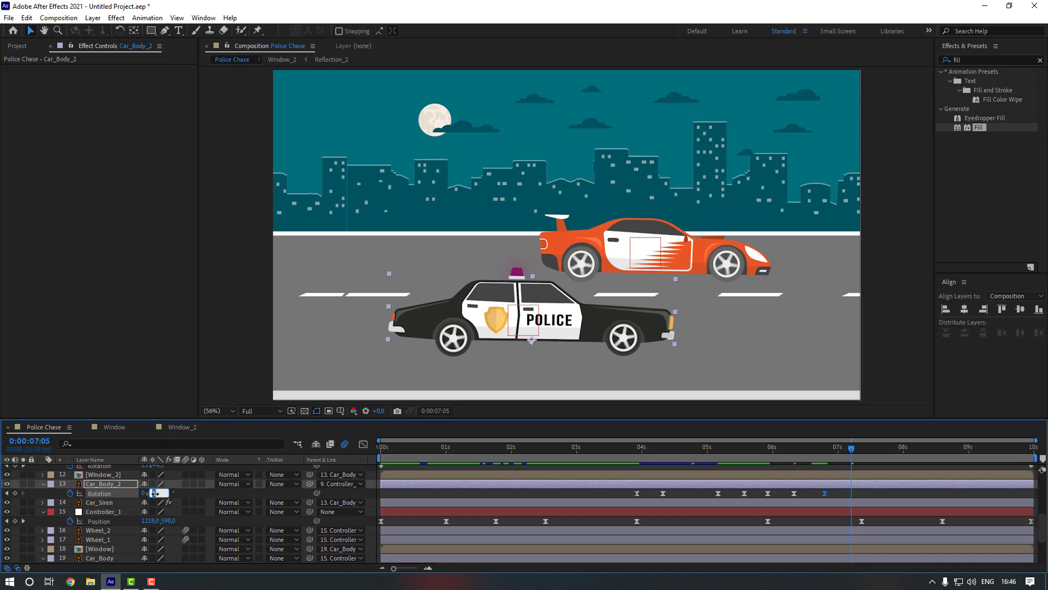
type("0")
key("Return")
left_click(862, 494)
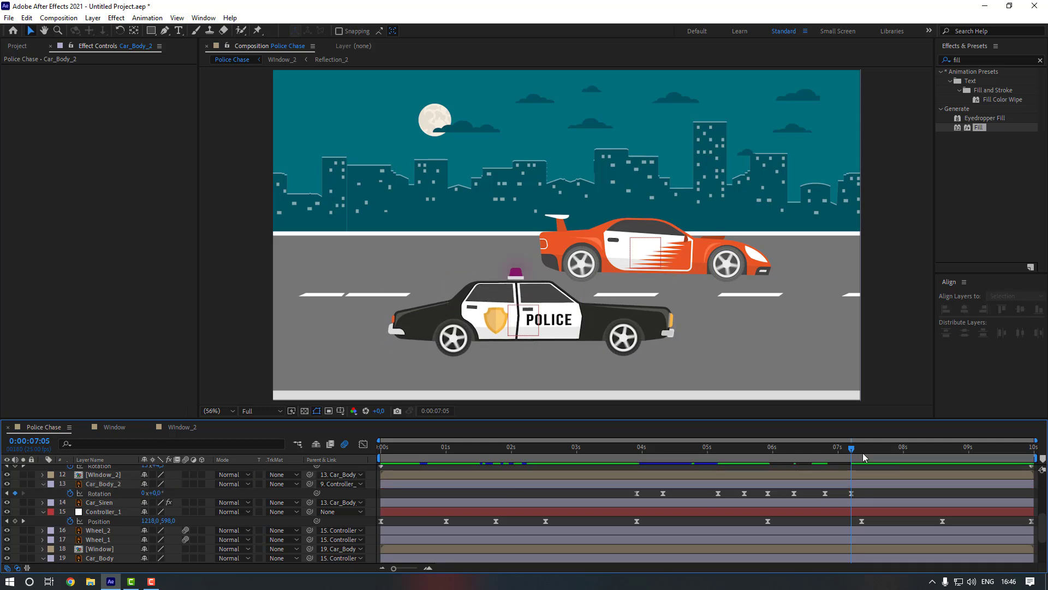
- Keyframe Car_Body_2's Rotation at -1° on 0:00:07:16 and 0:00:08:01, and at 0° on 0:00:08:11
left_click_drag(866, 450, 880, 455)
left_click(173, 483)
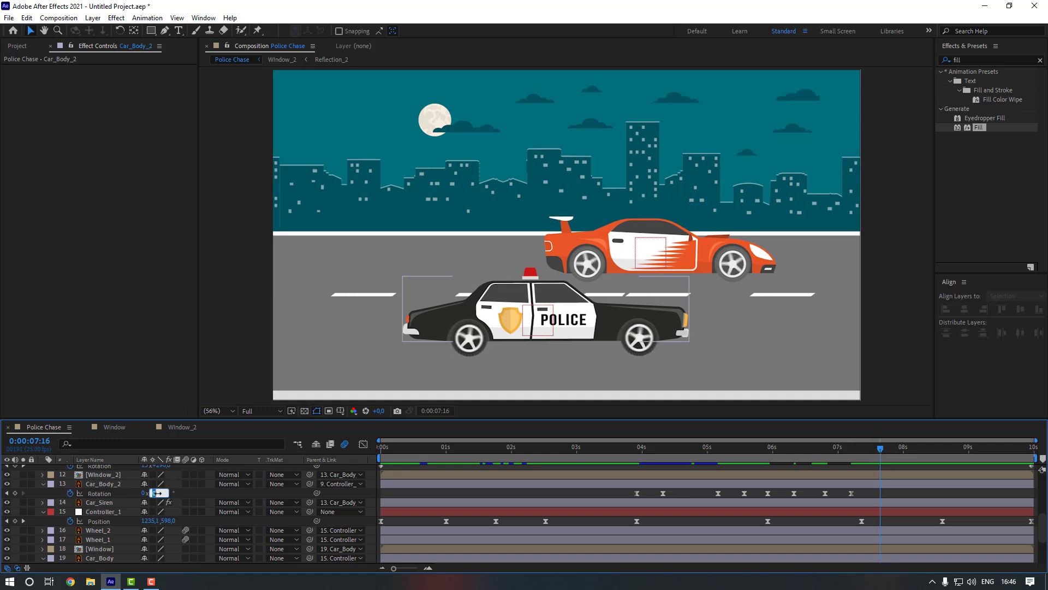
left_click_drag(157, 493, 155, 493)
left_click(904, 456)
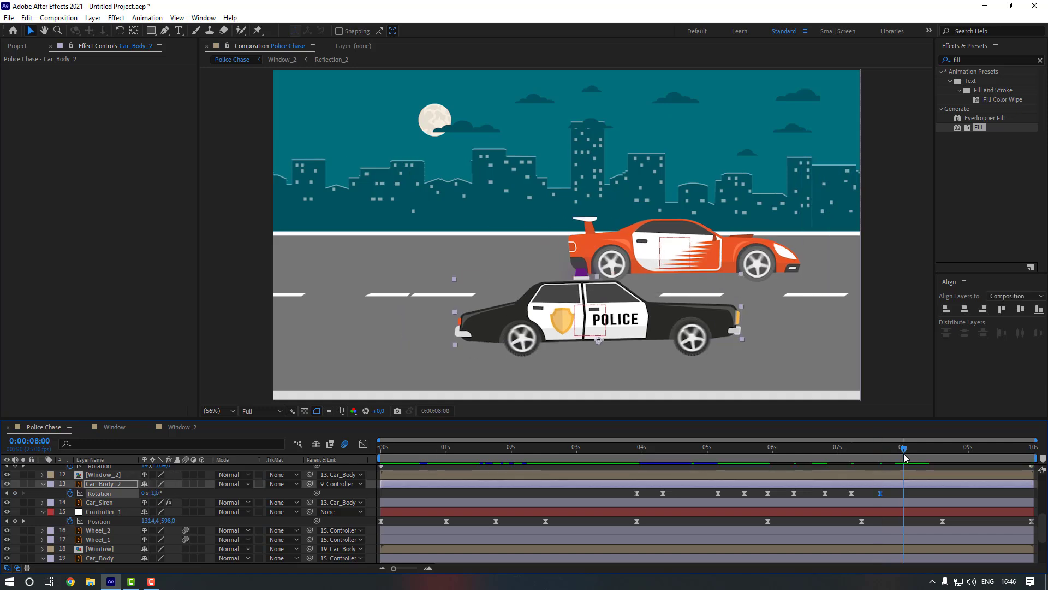
left_click_drag(905, 455, 909, 455)
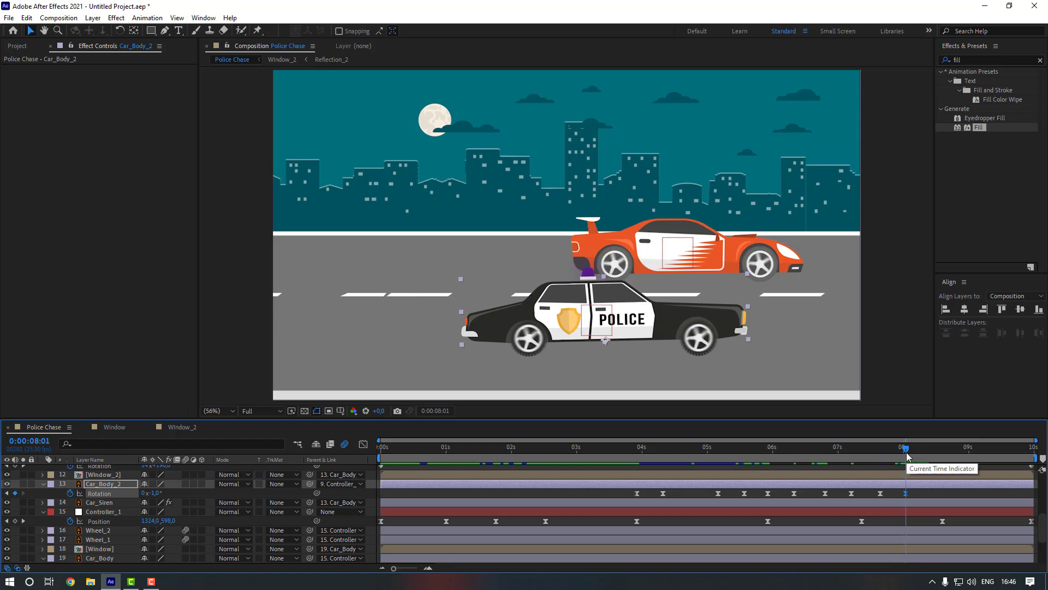
left_click(931, 455)
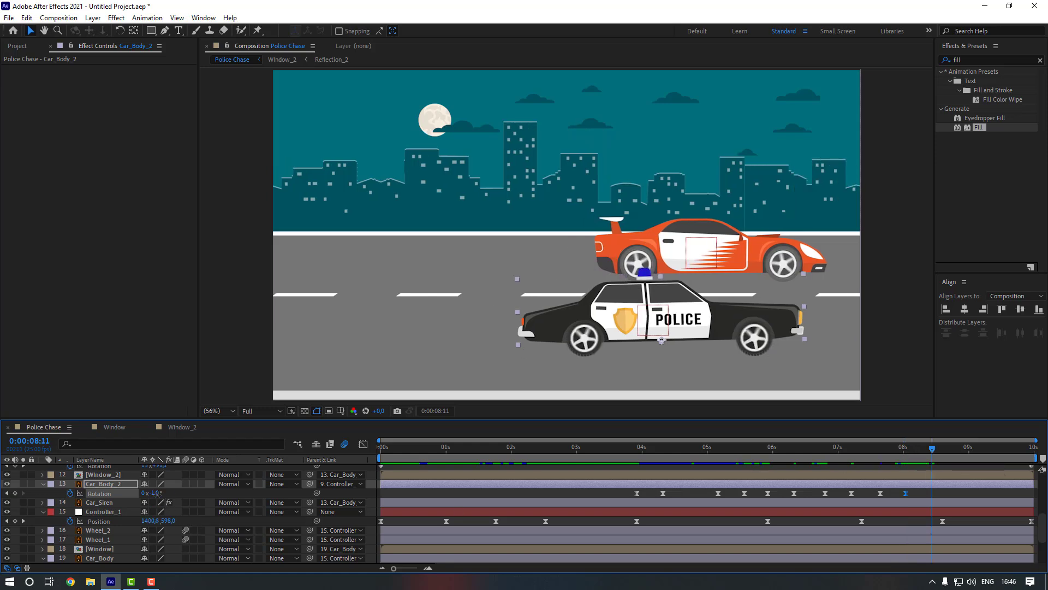
left_click(157, 493)
type("0")
key("Return")
left_click(742, 490)
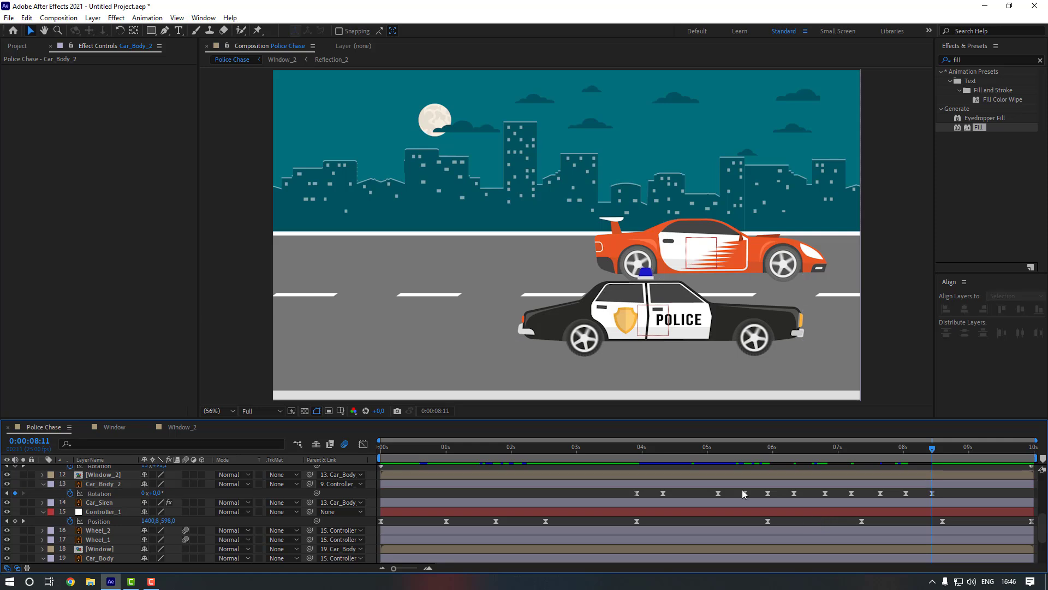
- Preview the tilt from 0:00:03:12 and move Car_Body_2's Rotation keyframe at 0:00:06:08 closer to the one at 0:00:05:23
left_click(607, 447)
key("space")
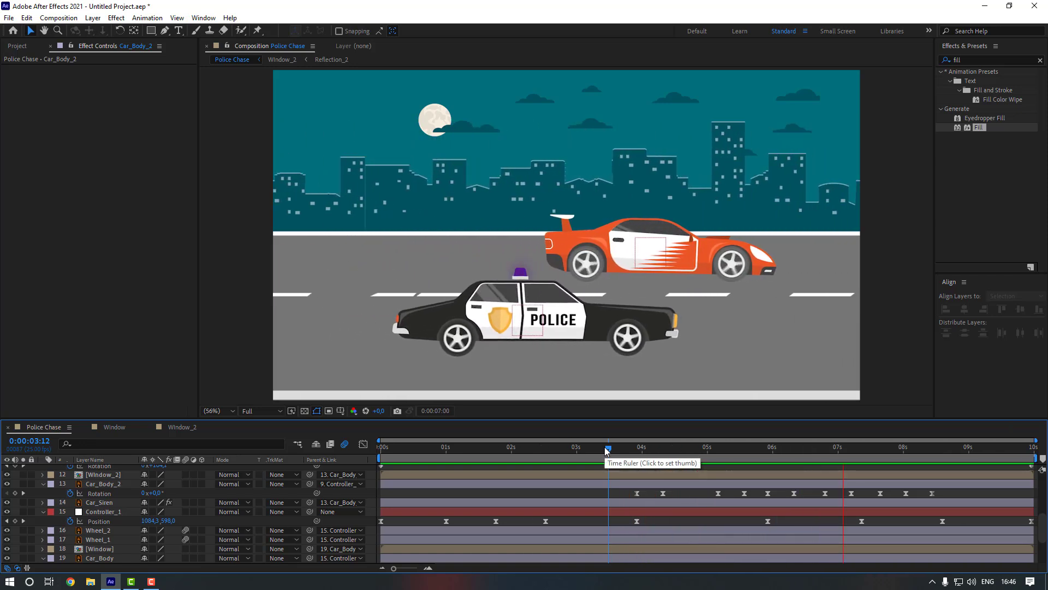
left_click(793, 493)
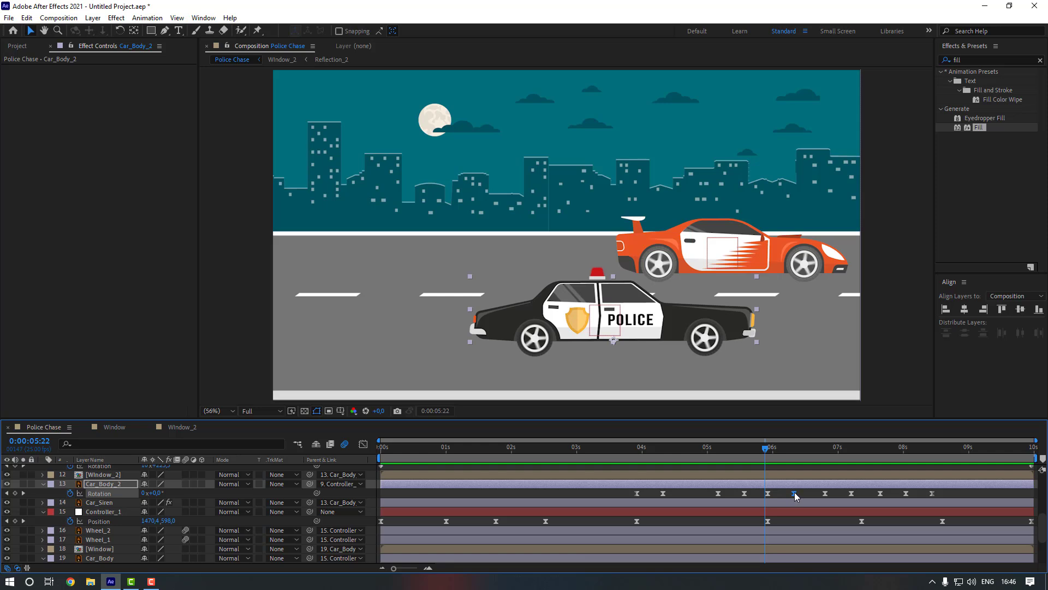
left_click_drag(795, 494, 783, 494)
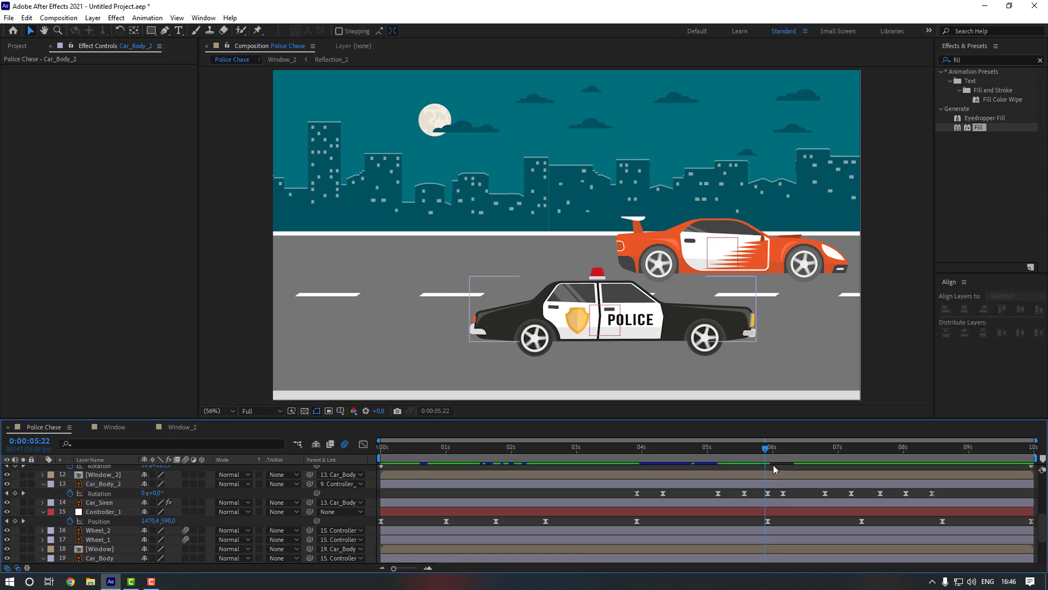
- Preview from 0:00:05:18 and shift Car_Body_2's three Rotation keyframes from 0:00:05:14 to just past 6 seconds slightly earlier
left_click(755, 448)
key("space")
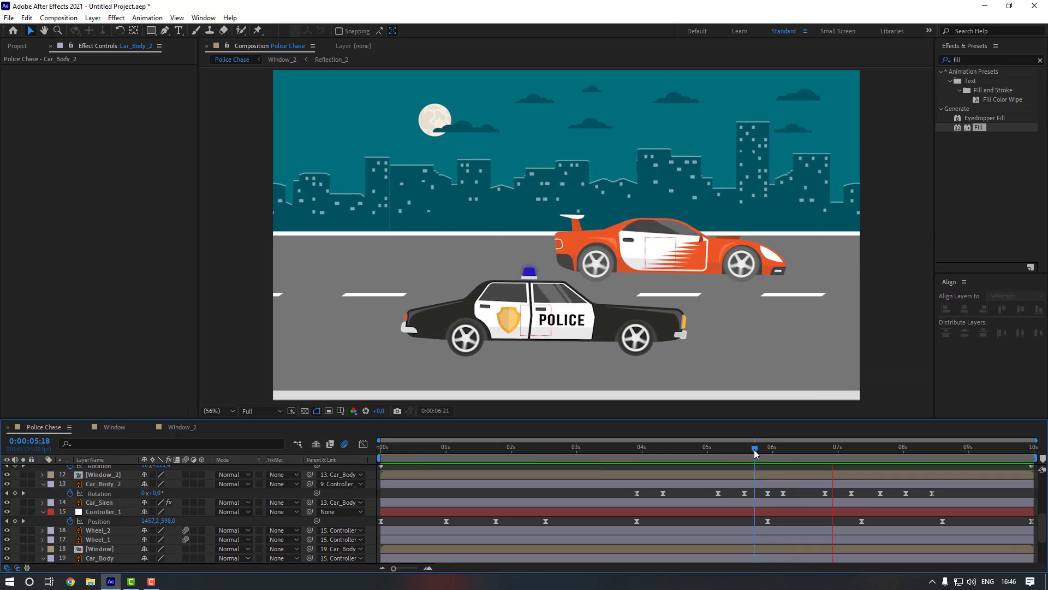
key("space")
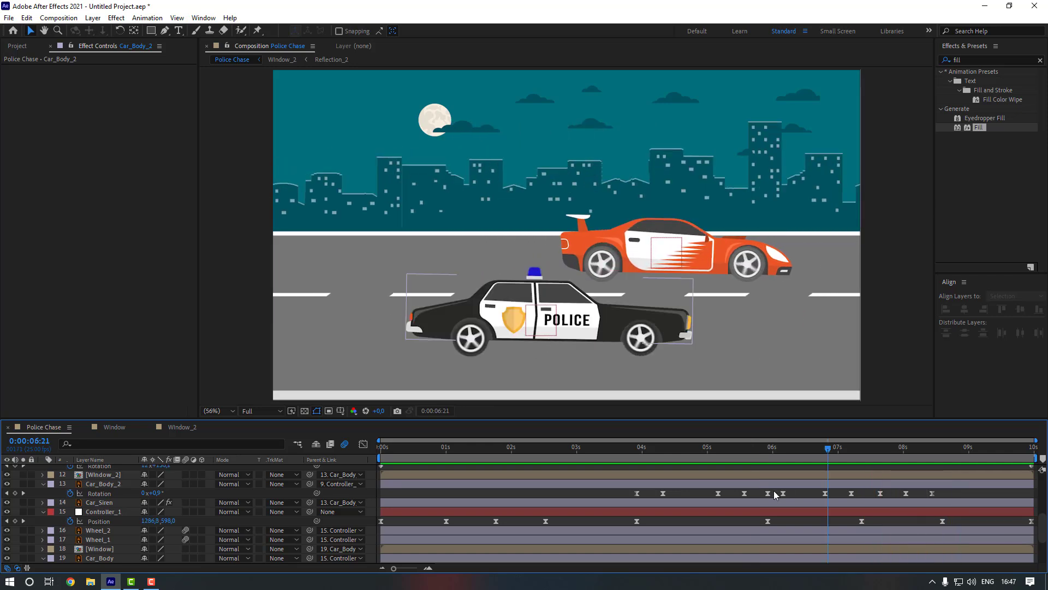
left_click_drag(793, 491, 736, 495)
left_click(743, 525)
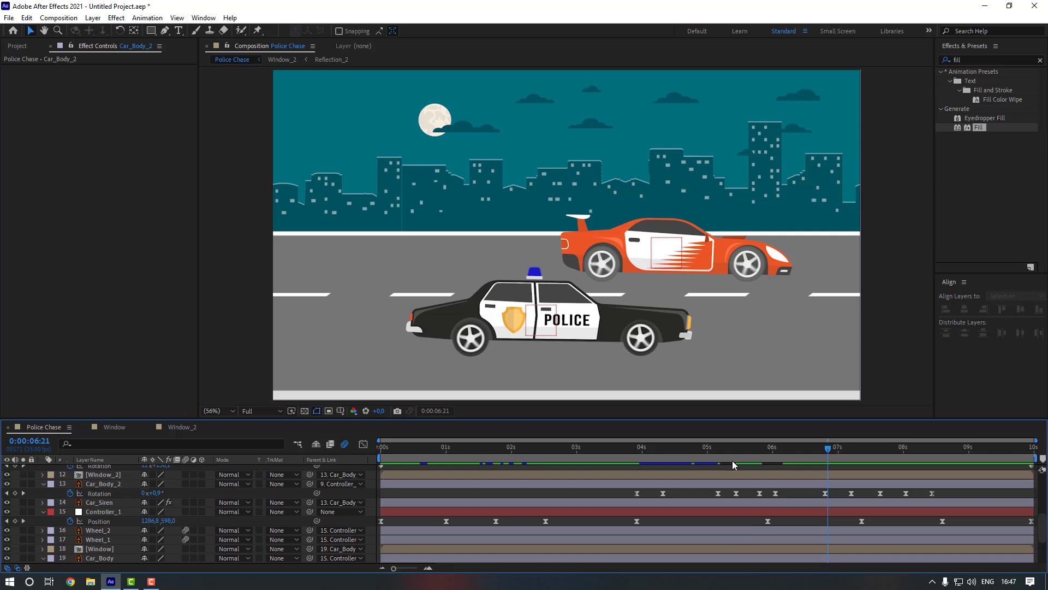
- Preview the police car's retimed body tilt from 0:00:05:04
left_click(716, 451)
key("space")
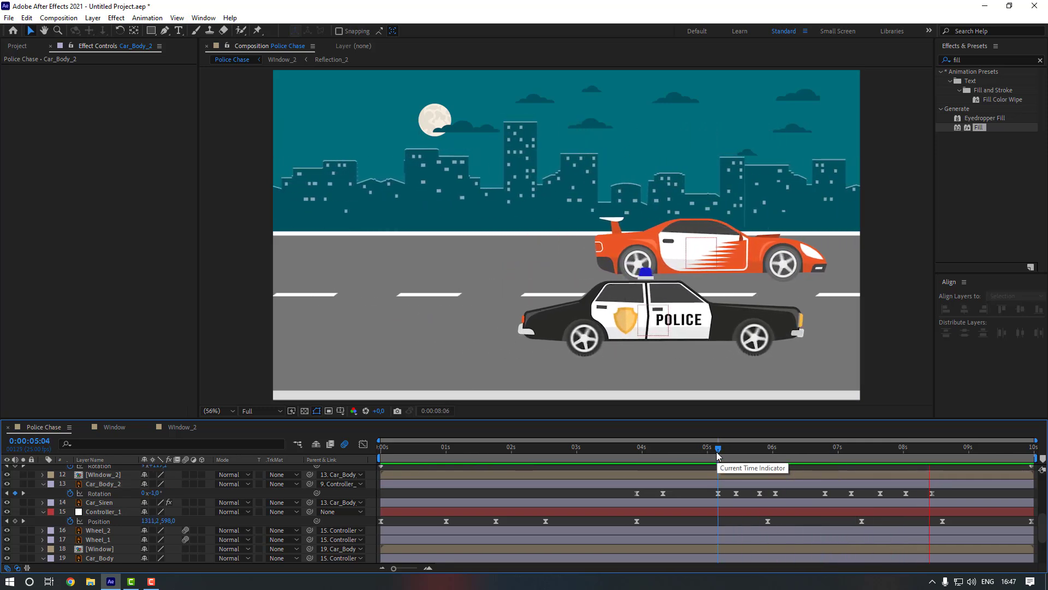
key("space")
- Select layers Cloud_1 through Cloud_8 and add Position keyframes to all of them at 0:00:00:00
scroll(104, 497, "up", 5)
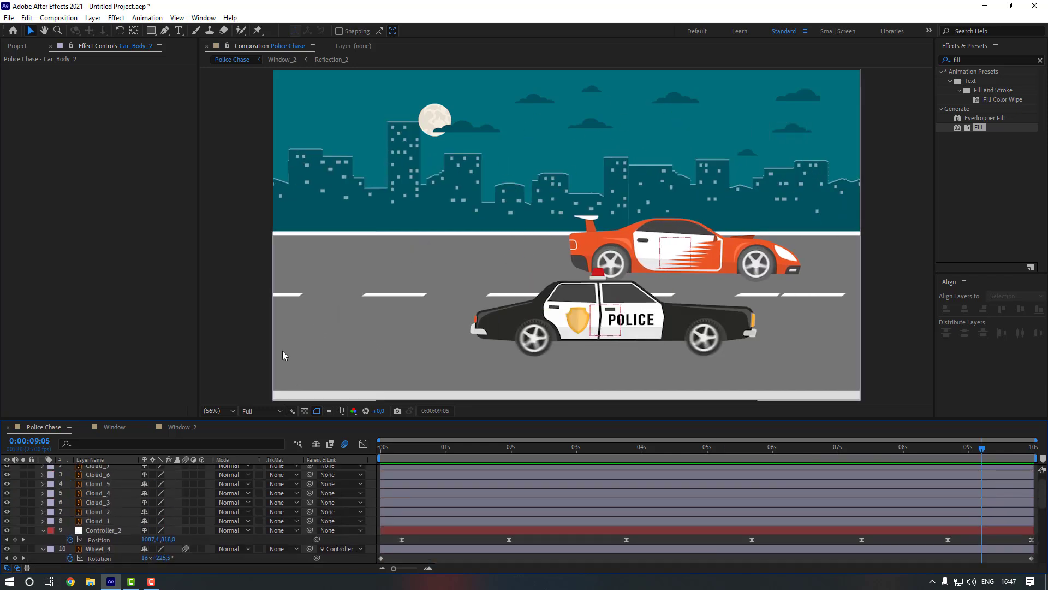
left_click(102, 518)
scroll(103, 508, "up", 1)
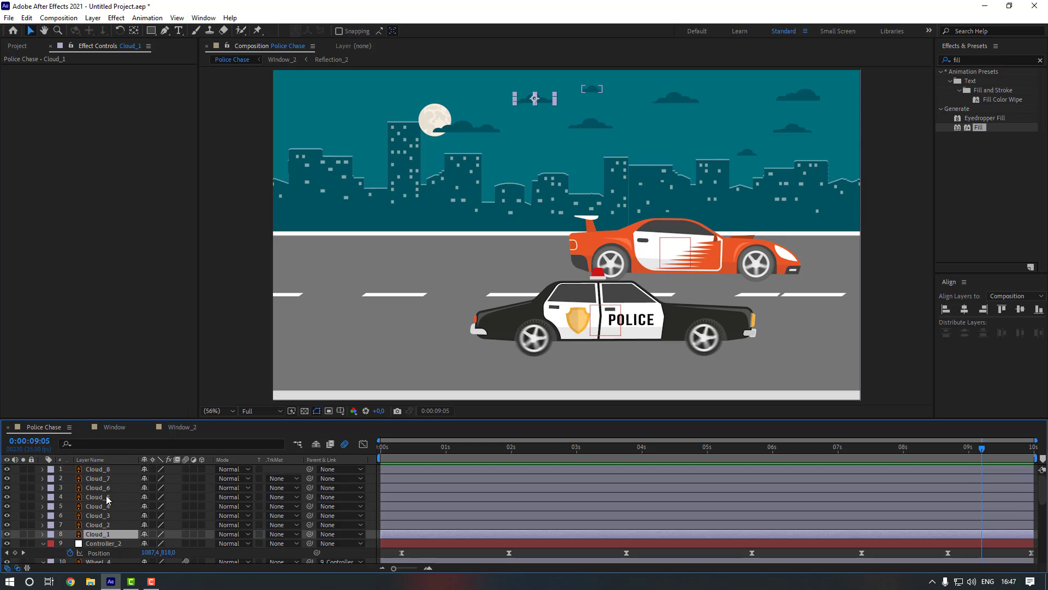
left_click(104, 470, "shift")
key("Home")
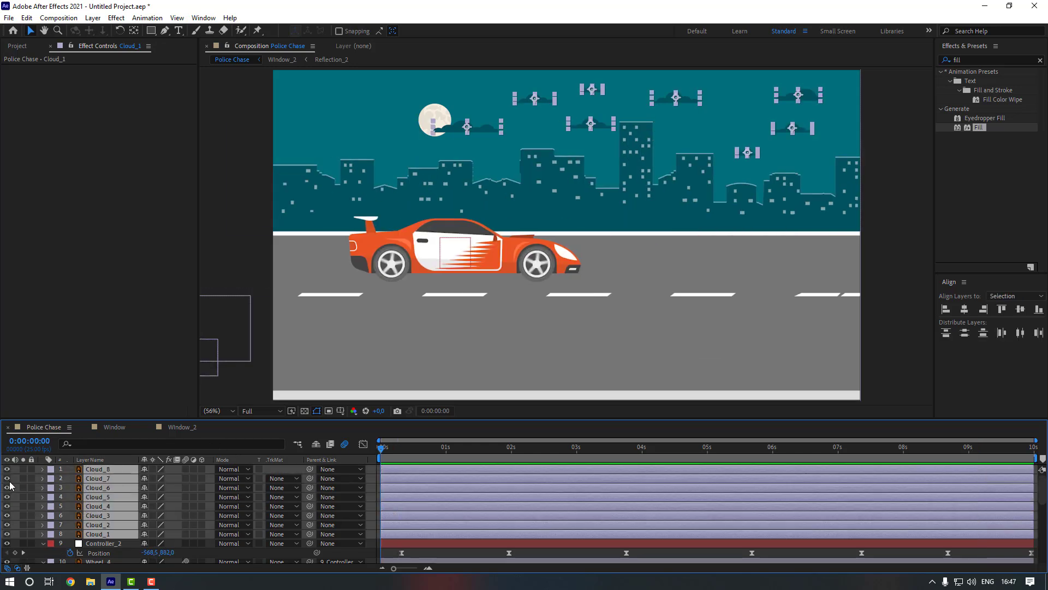
key("p")
left_click(70, 484)
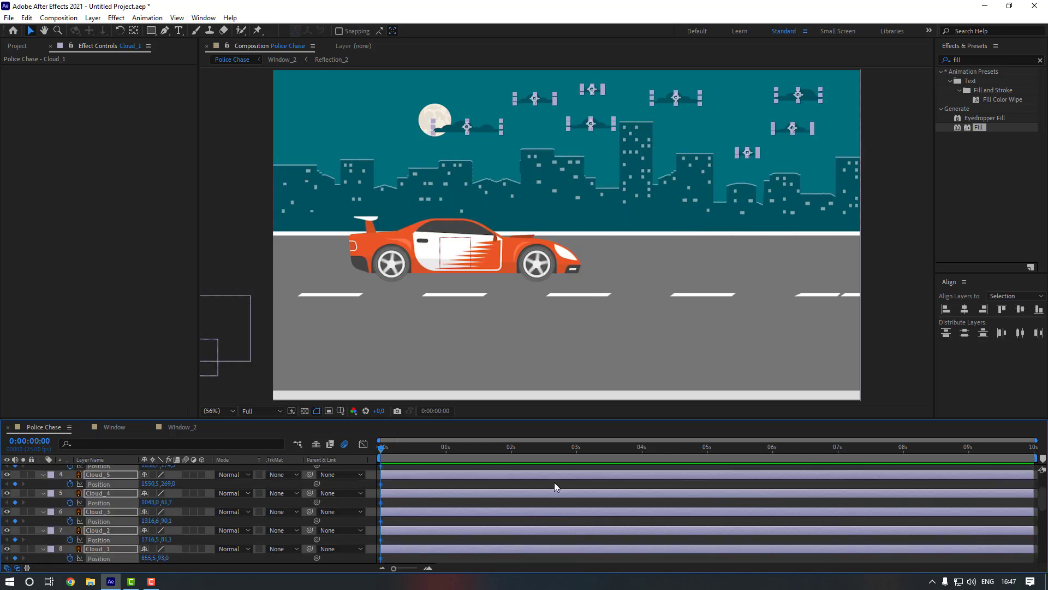
- At 0:00:09:24, move all eight clouds about 369 px to the left to keyframe their end positions
left_click_drag(574, 448, 1032, 449)
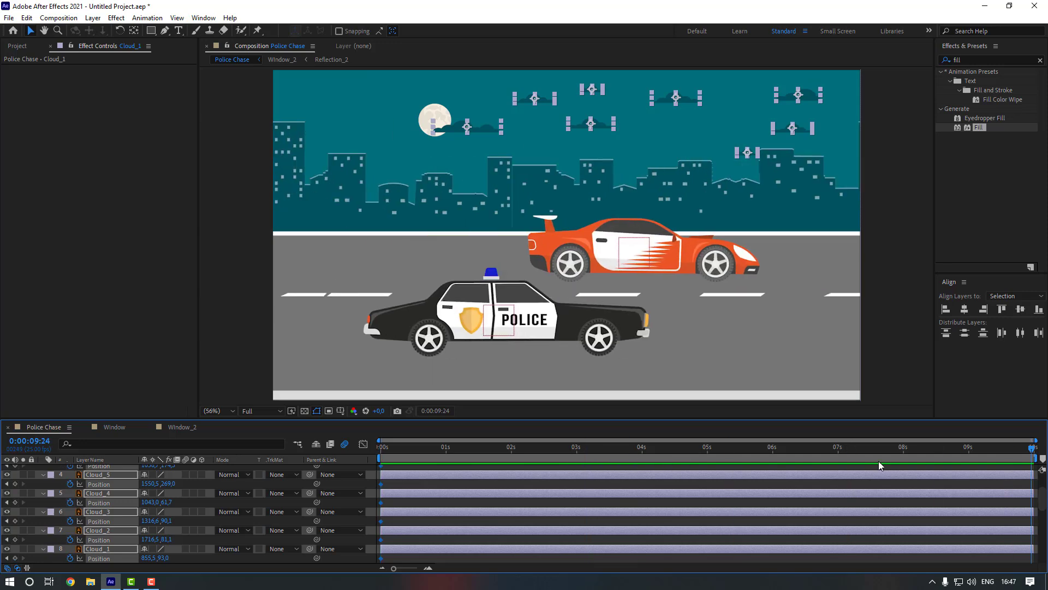
key("shift+Left")
key("shift+Left")
key("shift+Left")
key("shift+Left")
key("shift+Left")
key("shift+Left")
key("shift+Left")
key("shift+Left")
key("shift+Left")
key("shift+Left")
key("shift+Left")
key("shift+Left")
key("shift+Left")
key("shift+Left")
key("shift+Left")
key("shift+Left")
key("shift+Left")
key("shift+Left")
key("shift+Left")
key("shift+Left")
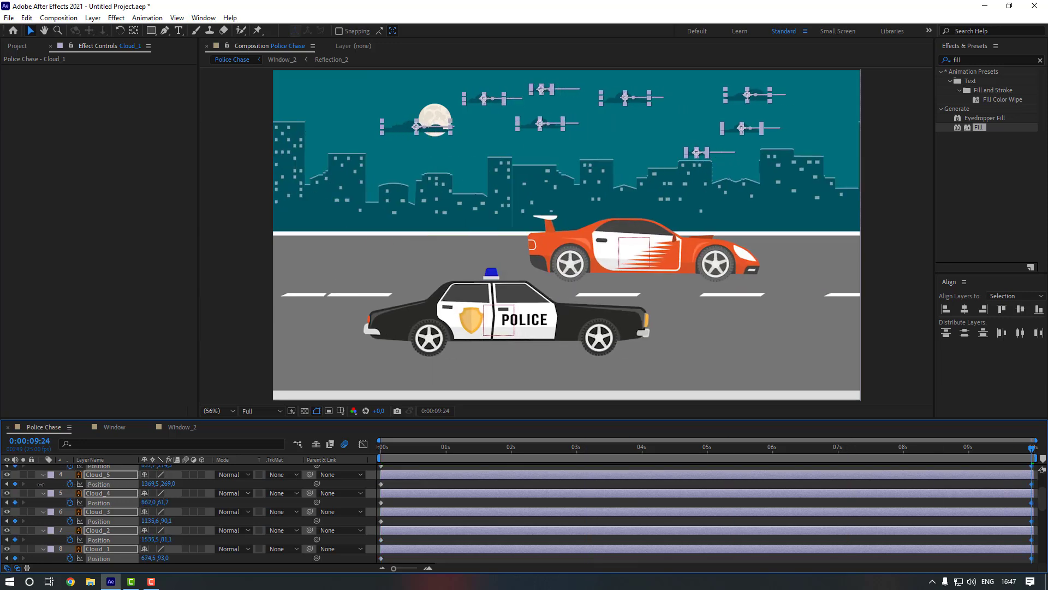
key("shift+Left")
key("shift+Left")
key("shift+Left")
key("shift+Left")
key("shift+Left")
key("shift+Left")
key("shift+Left")
key("shift+Left")
key("shift+Left")
key("shift+Left")
key("shift+Left")
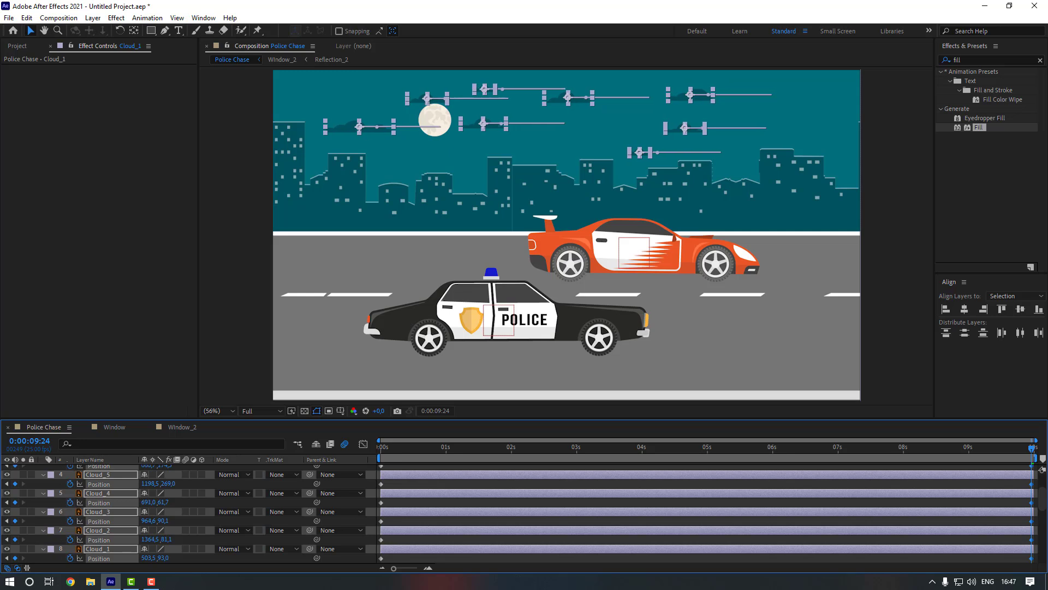
key("Left")
key("Left")
key("Left")
key("Left")
key("F2")
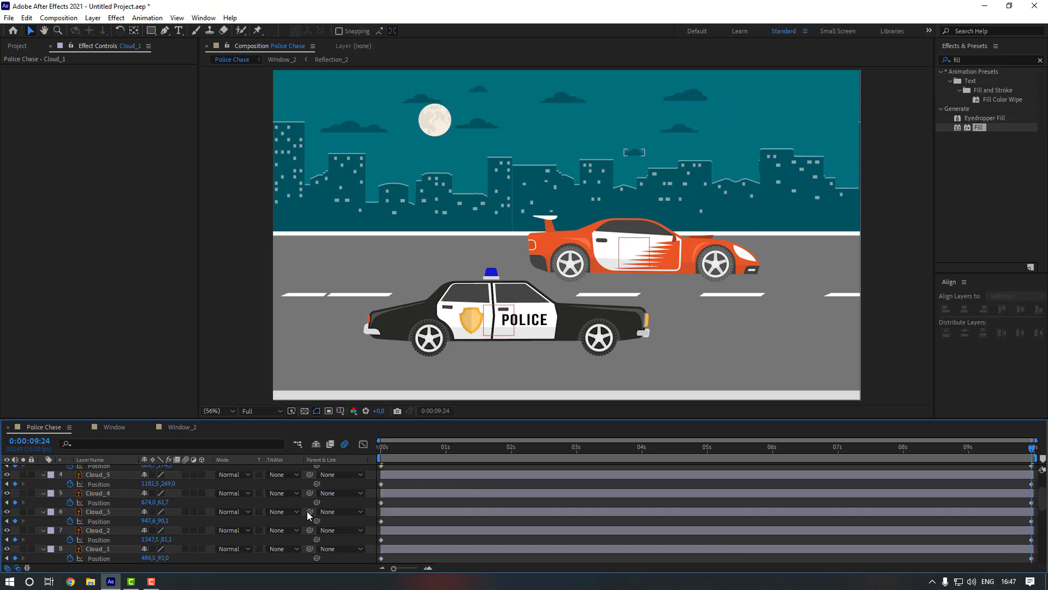
- Vary the clouds' end positions at 0:00:09:24: set Position X to 572.5 for Cloud_1, 1415.5 for Cloud_2 and 766 for Cloud_4
left_click(97, 548)
left_click_drag(148, 558, 183, 539)
left_click(114, 530)
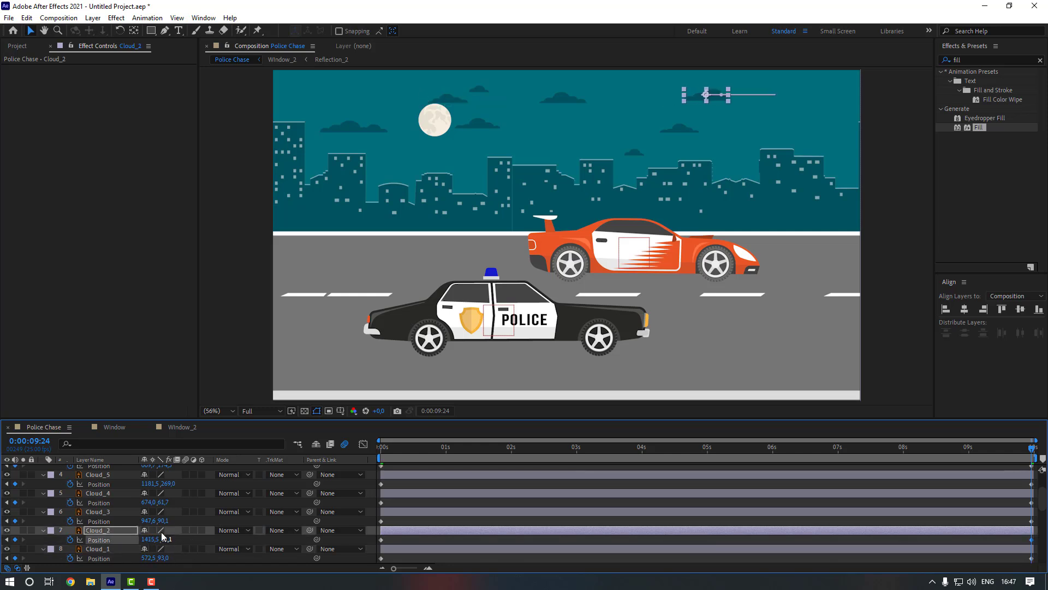
left_click(118, 512)
left_click(110, 493)
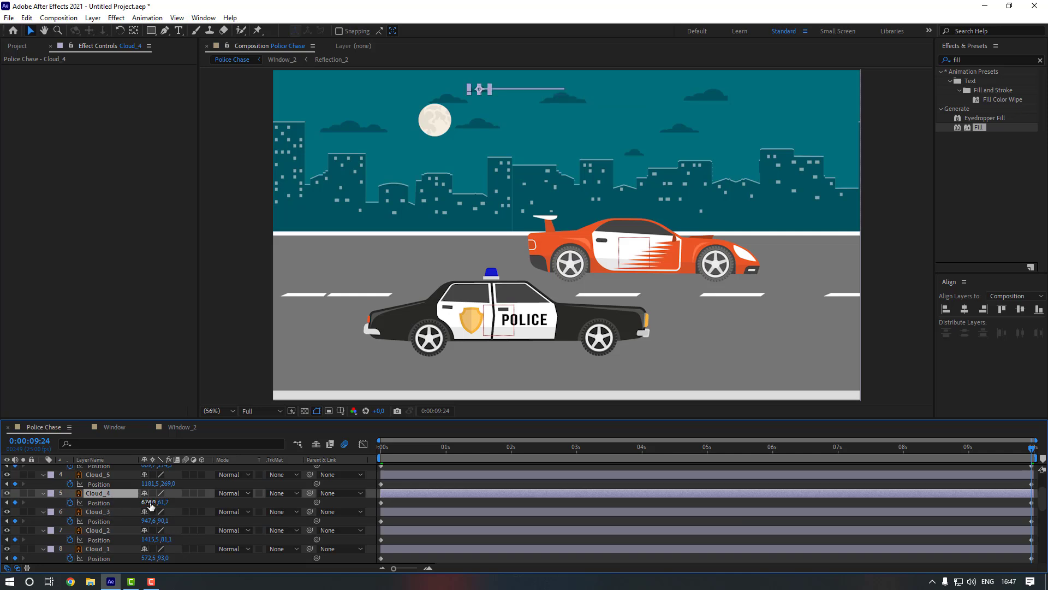
left_click_drag(147, 506, 181, 509)
- Set the end Position X to 1232.5 for Cloud_5 and 700.7 for Cloud_6, and shift Cloud_8's end position to the right
scroll(124, 525, "up", 1)
left_click(122, 504)
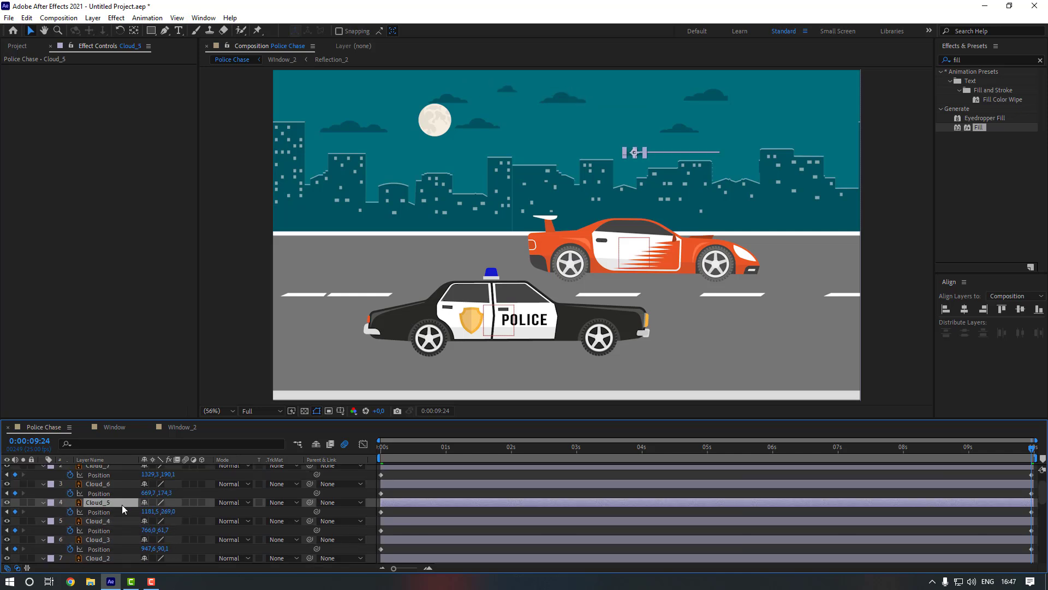
key("ctrl+Up")
key("ctrl+Up")
key("ctrl+Up")
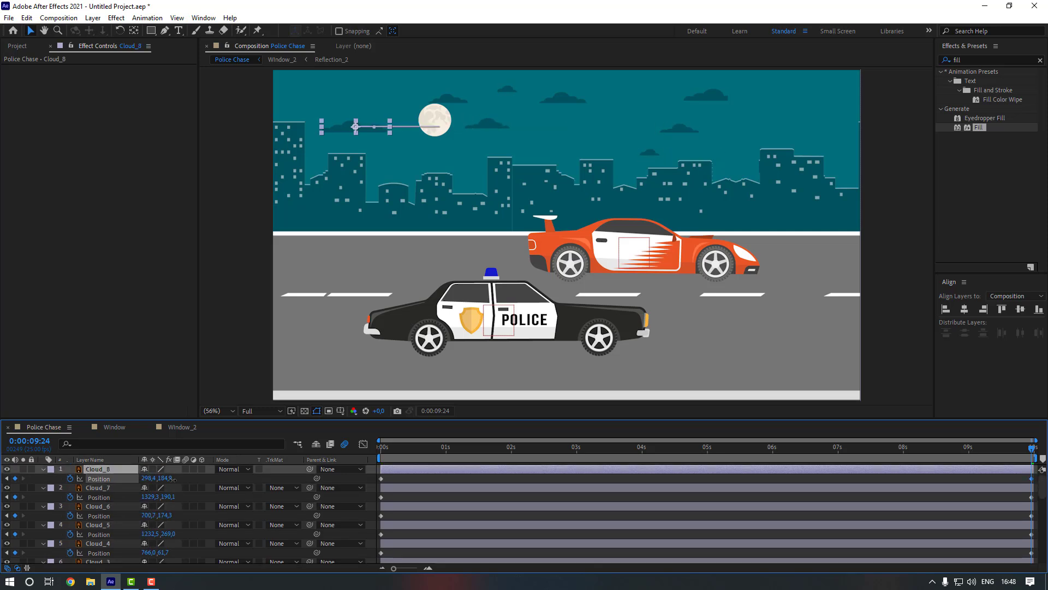
- Apply the Glow effect from the Stylize category to the Moon layer
scroll(116, 514, "down", 3)
scroll(115, 514, "down", 5)
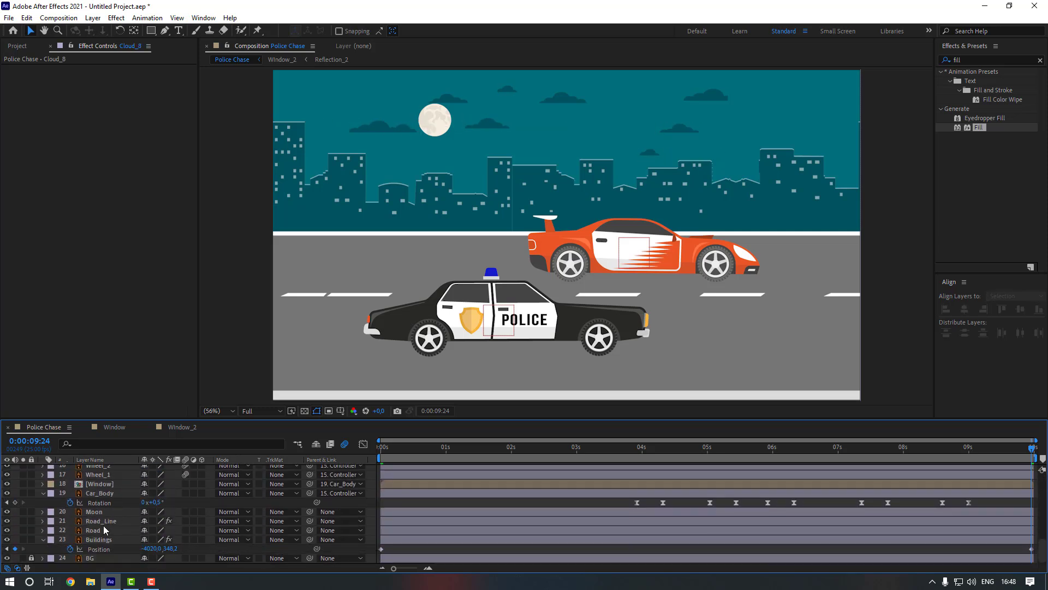
left_click(106, 512)
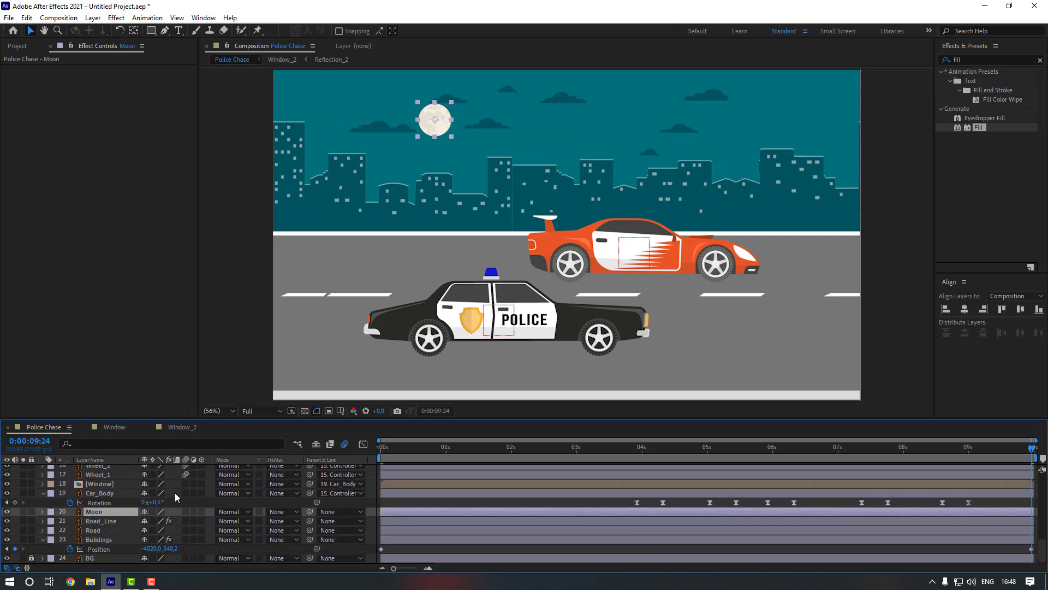
left_click(981, 60)
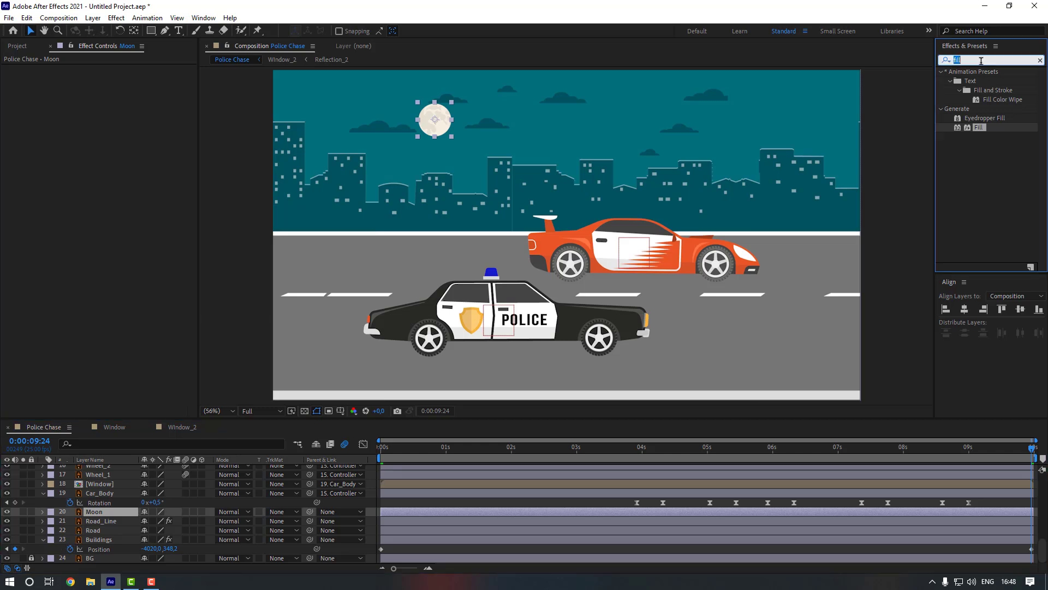
type("glow")
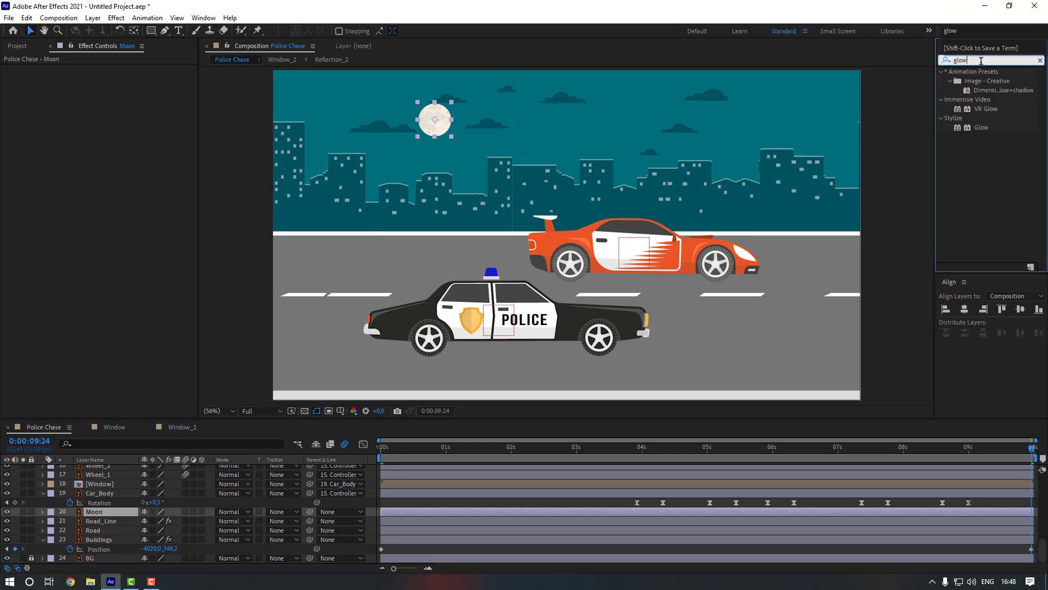
double_click(979, 127)
- Set the Glow Radius of the Moon's Glow effect to 50
scroll(421, 110, "up", 5)
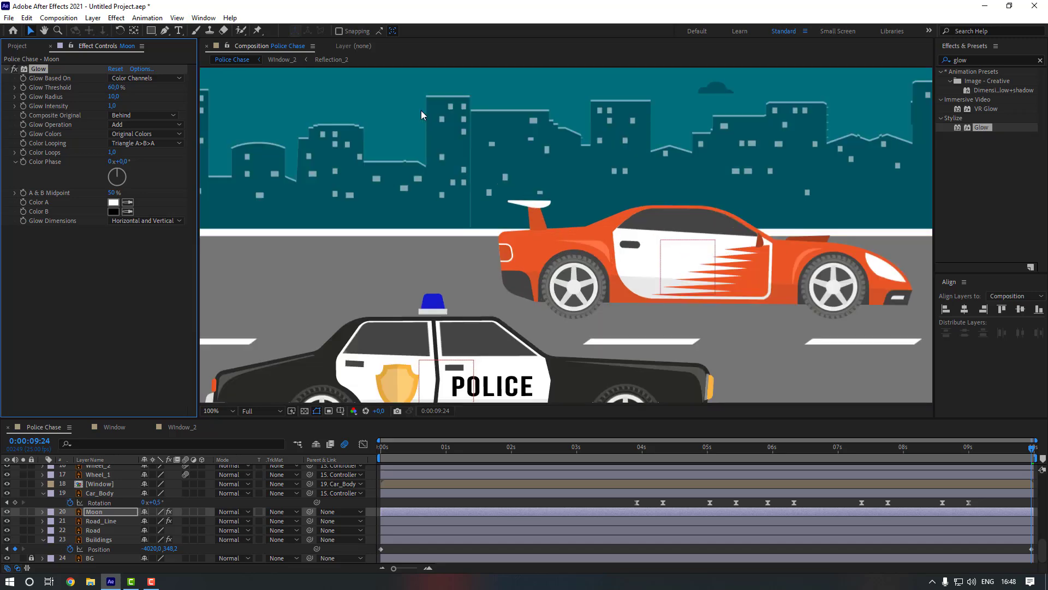
left_click_drag(629, 272, 608, 272)
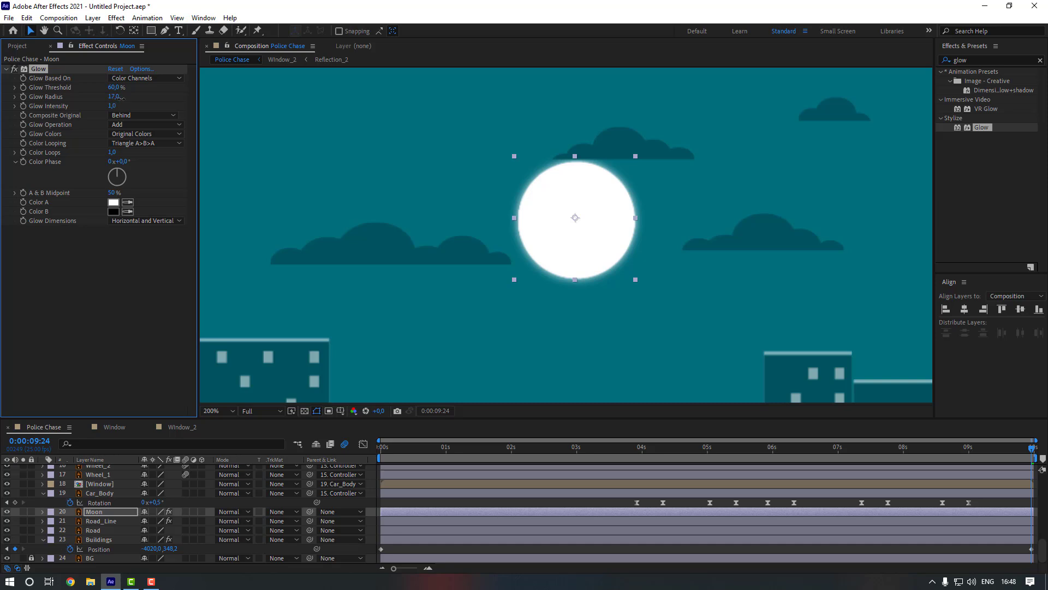
left_click_drag(122, 99, 126, 99)
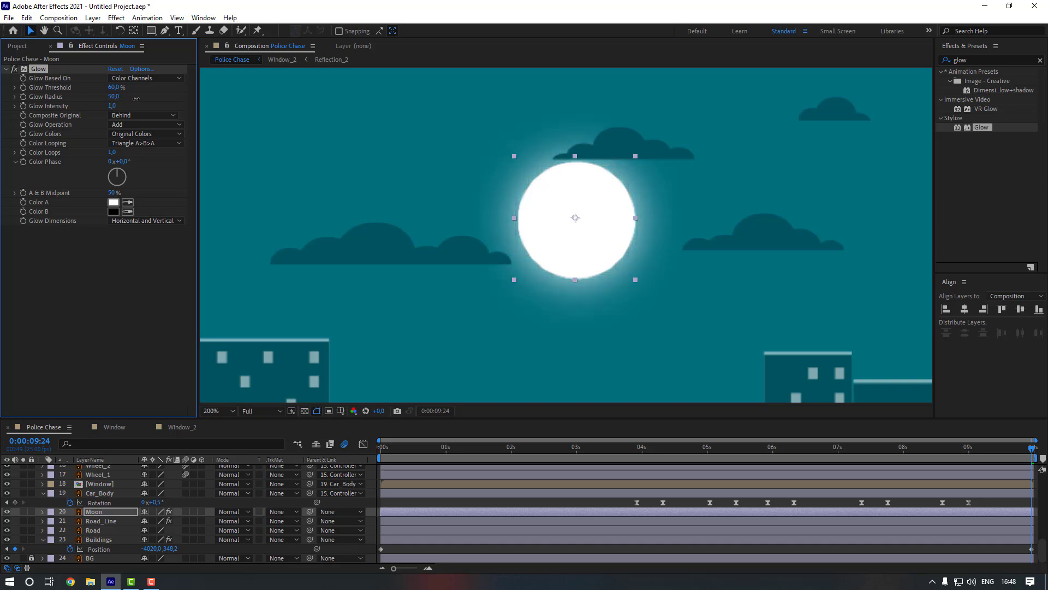
scroll(408, 307, "down", 4)
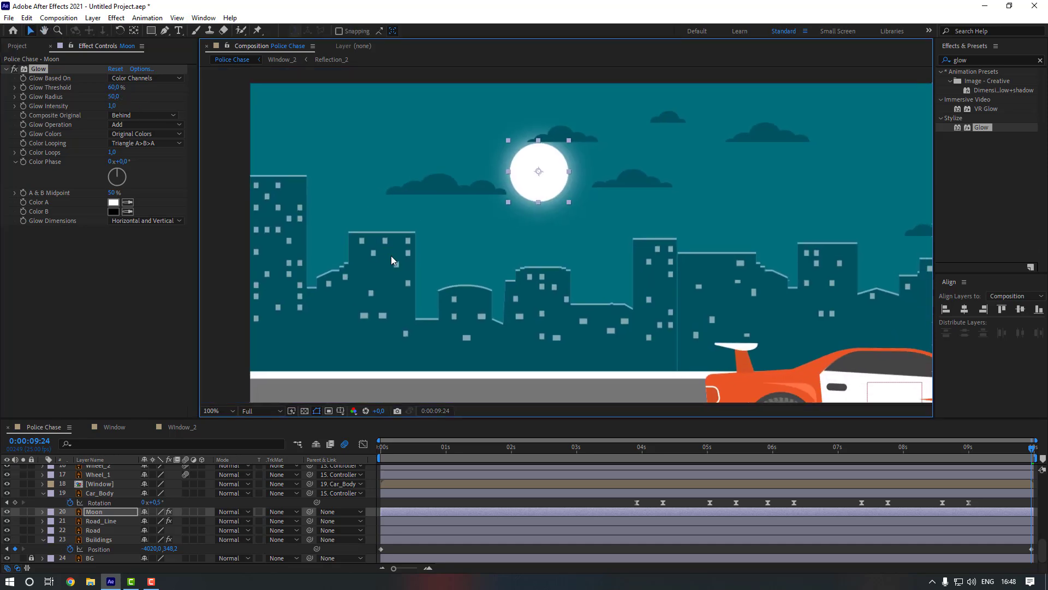
left_click_drag(361, 216, 351, 214)
key("v")
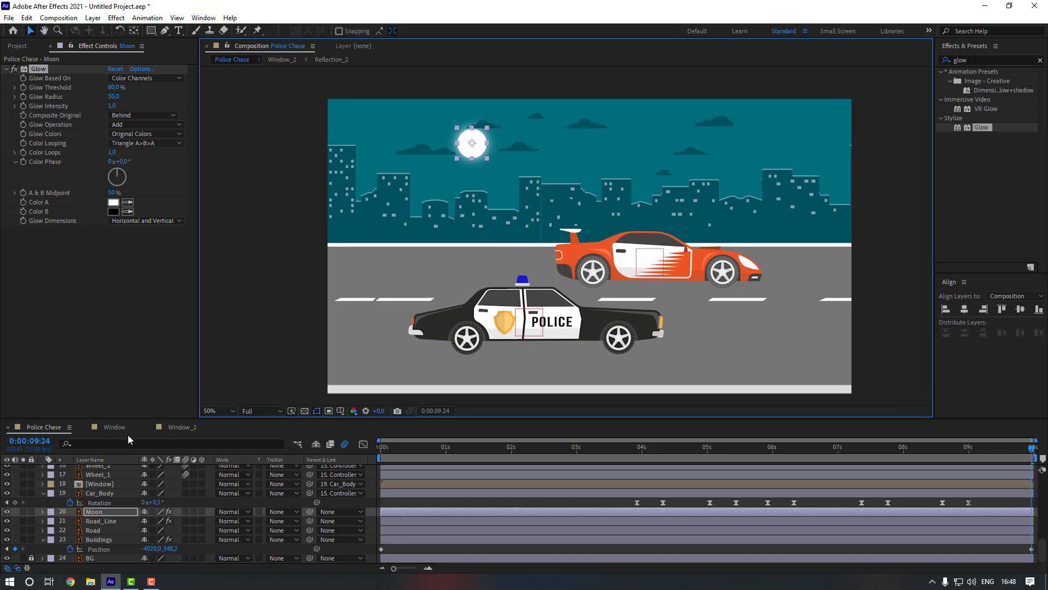
- Keyframe the Moon's Position, lower it to about 393.8, 350.8 at the skyline, and place its layer directly below Buildings
left_click(110, 510)
key("p")
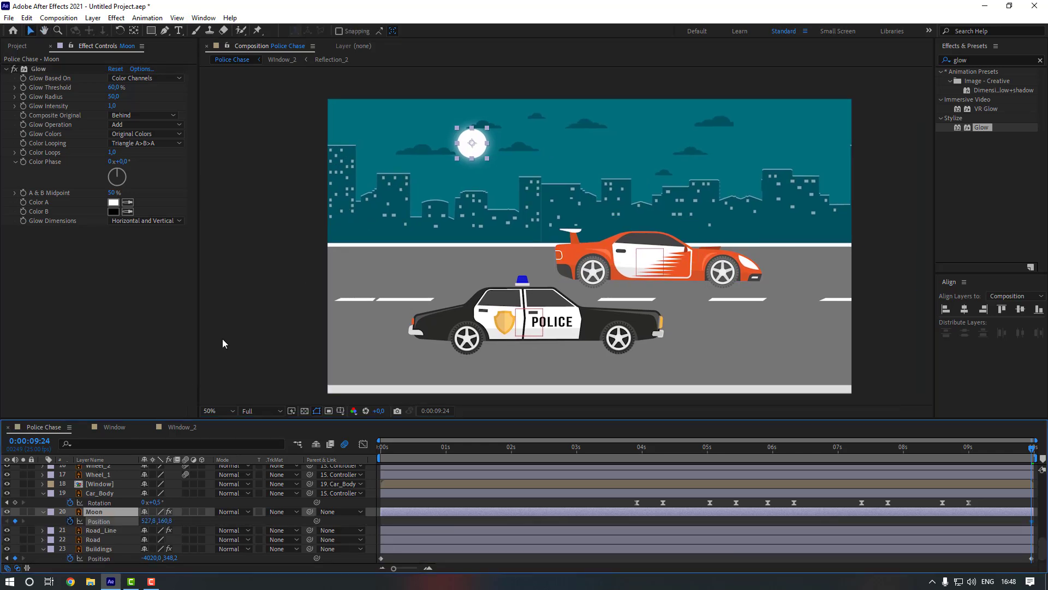
left_click_drag(471, 155, 435, 203)
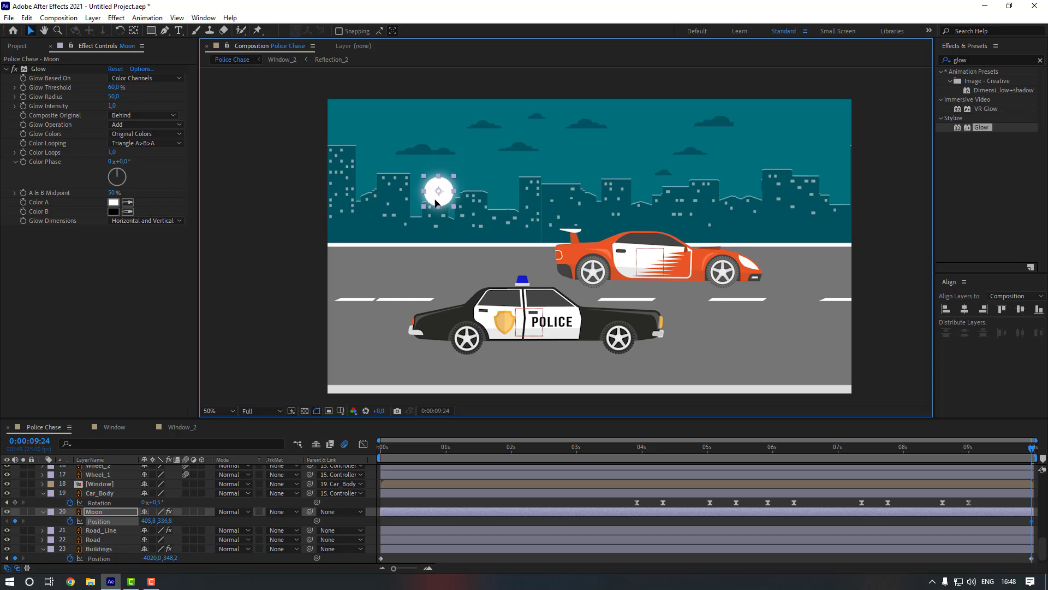
scroll(101, 505, "down", 1)
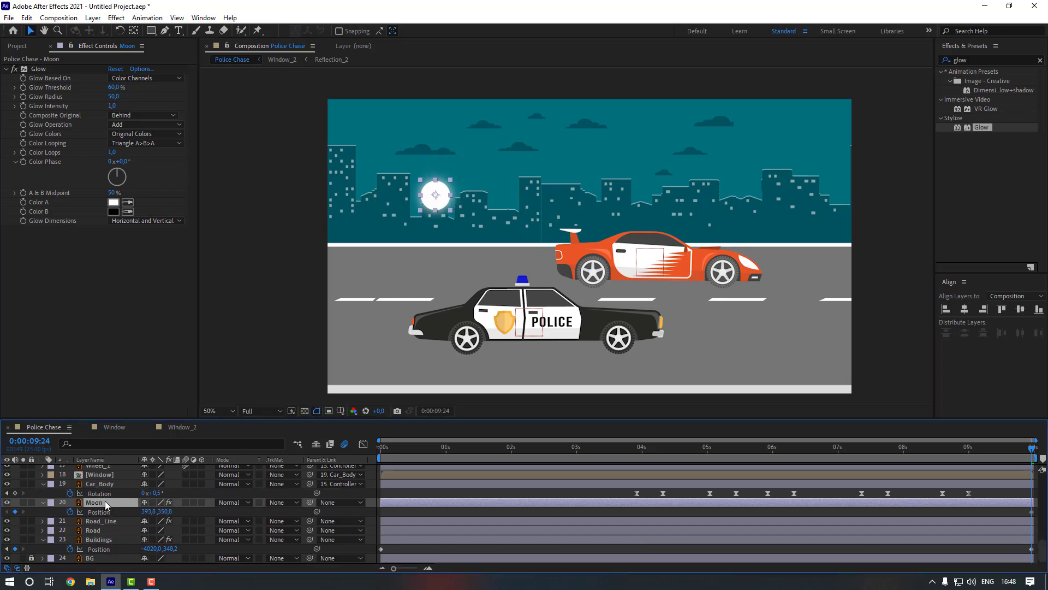
left_click_drag(105, 500, 98, 544)
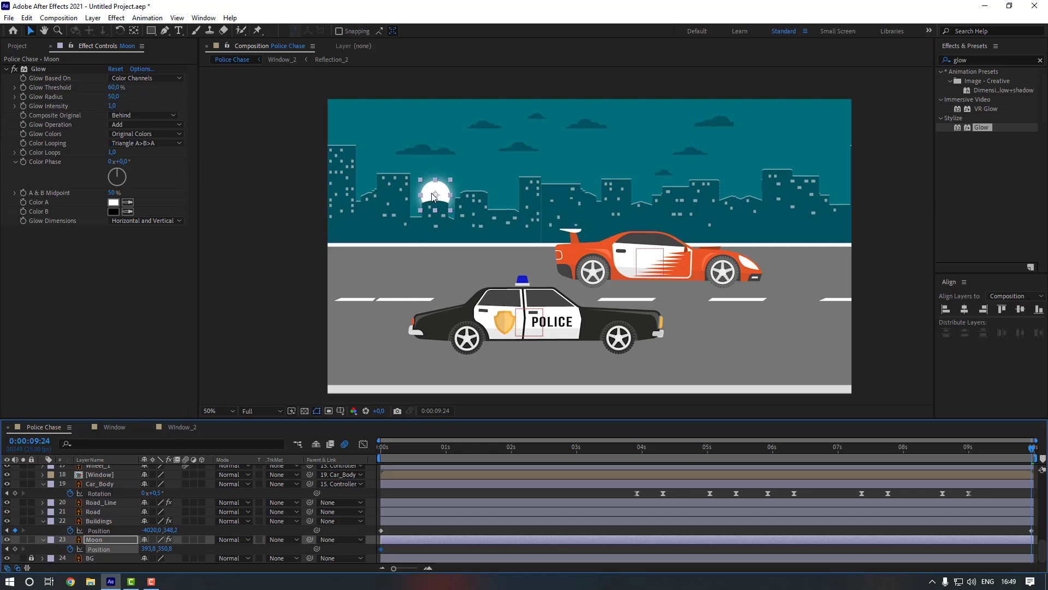
- At 0:00:09:24, raise the moon to about 651.8, 86.8 as its end position, and preview the animation from the start
left_click_drag(434, 195, 511, 124)
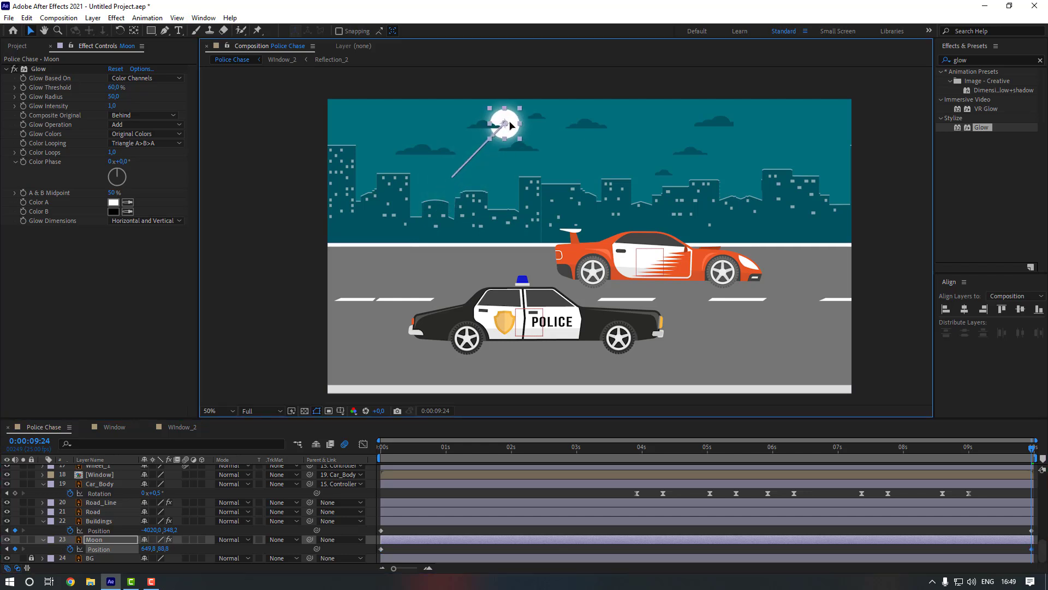
key("Home")
left_click(218, 411)
left_click(232, 236)
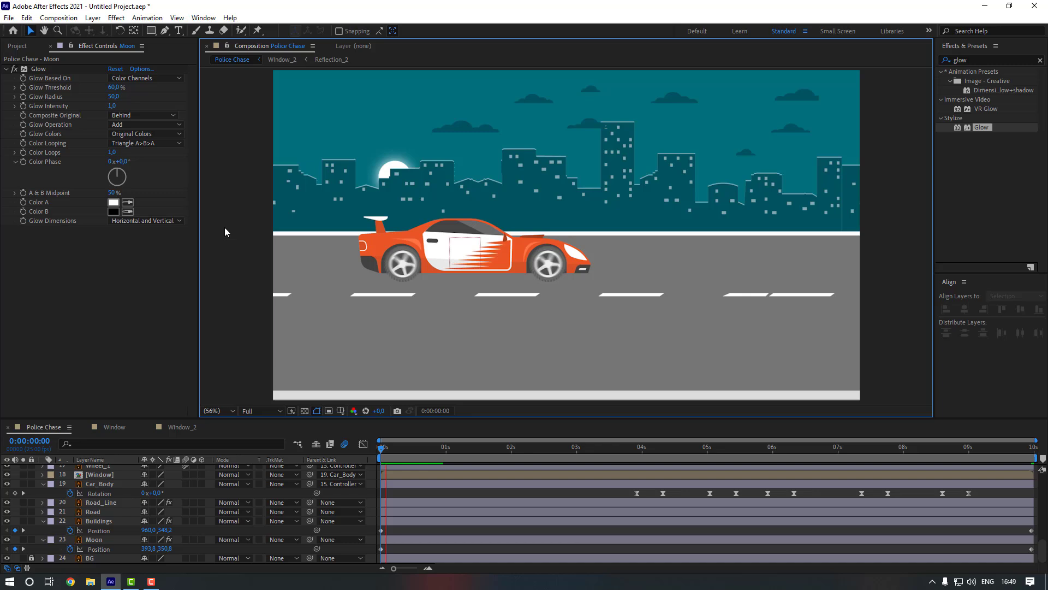
key("space")
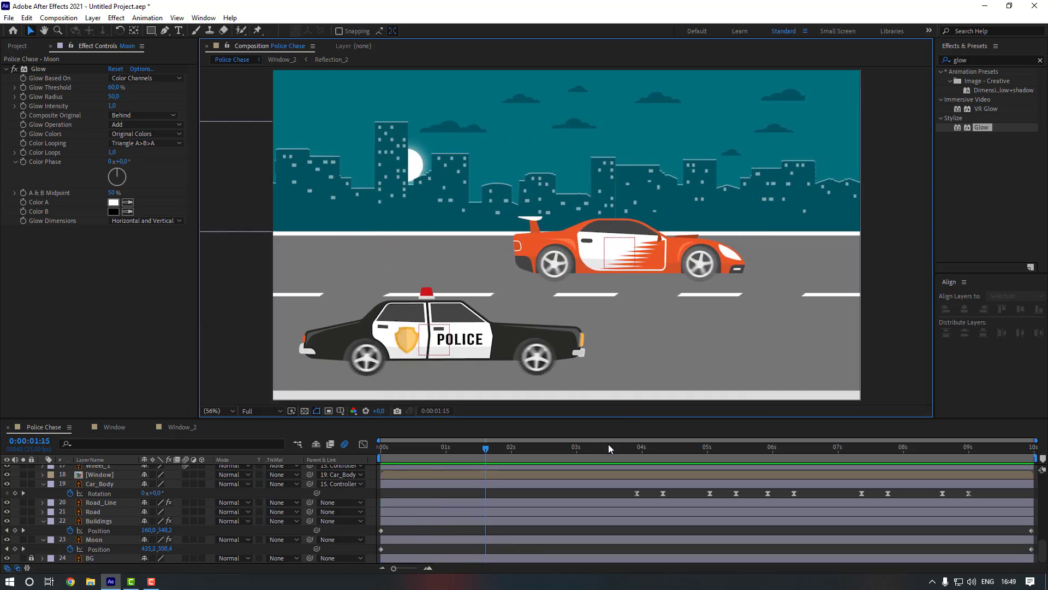
- At 0:00:09:24, lower the moon's end Position keyframe to about 484, 252.8, and preview its slower rise
left_click_drag(608, 446, 1032, 555)
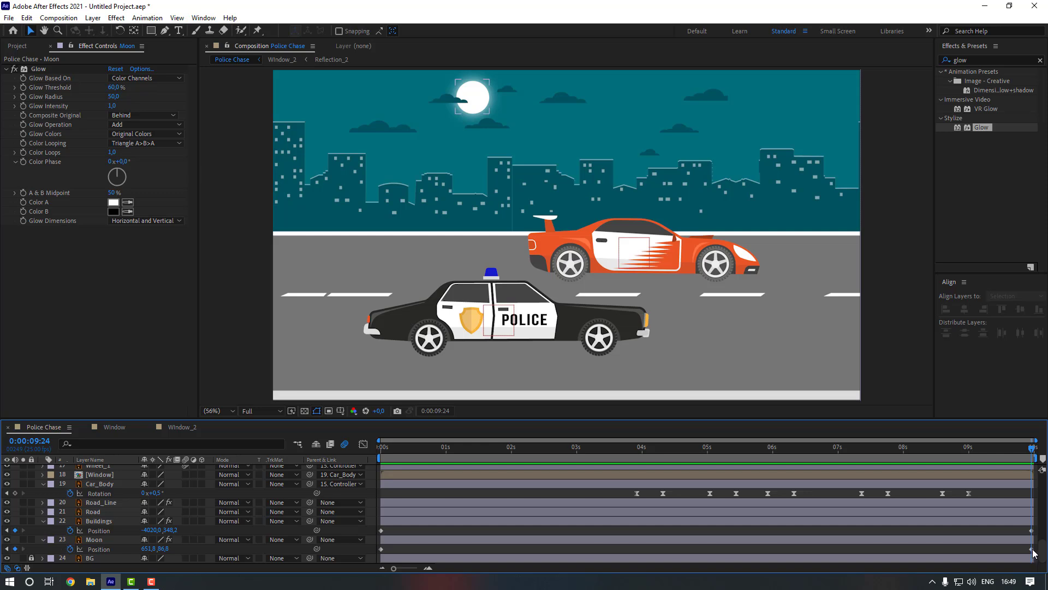
left_click(1032, 549)
left_click_drag(468, 101, 462, 114)
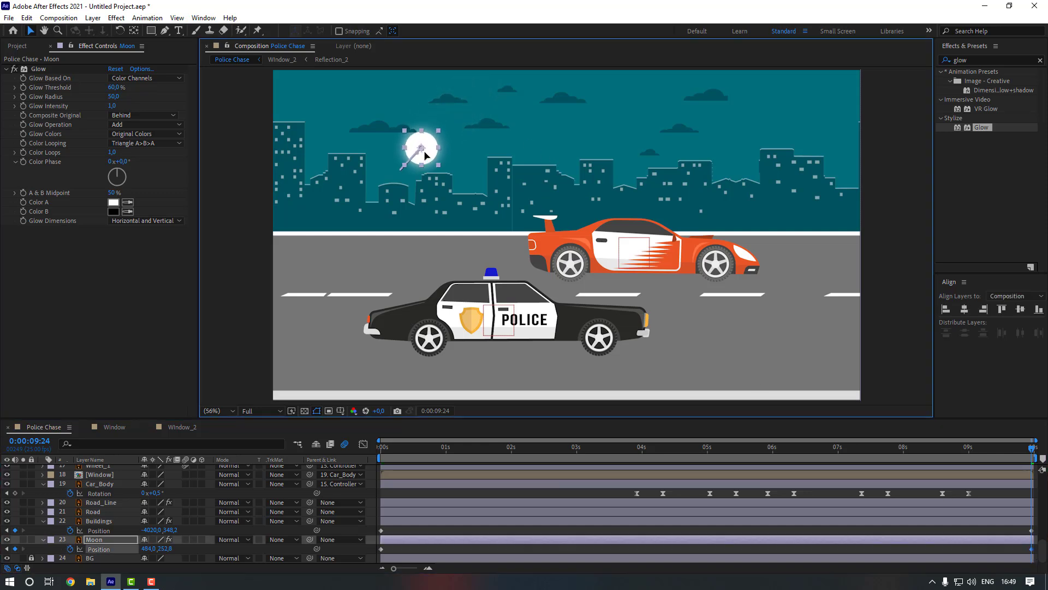
left_click(459, 509)
key("space")
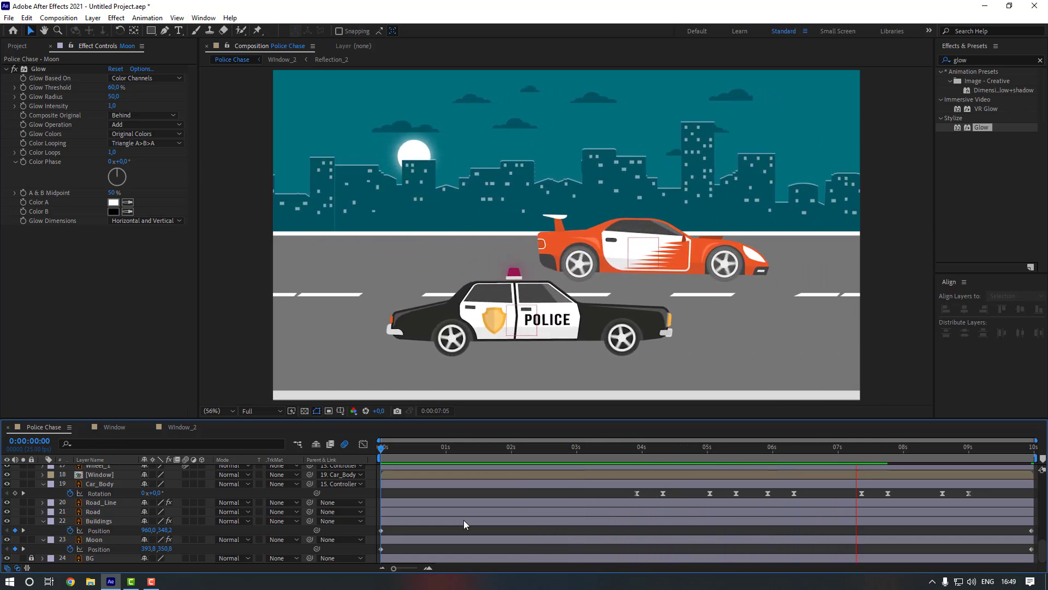
key("space")
- Pre-compose all eight cloud layers, Cloud_1 through Cloud_8, into a composition named Clouds
scroll(113, 497, "up", 5)
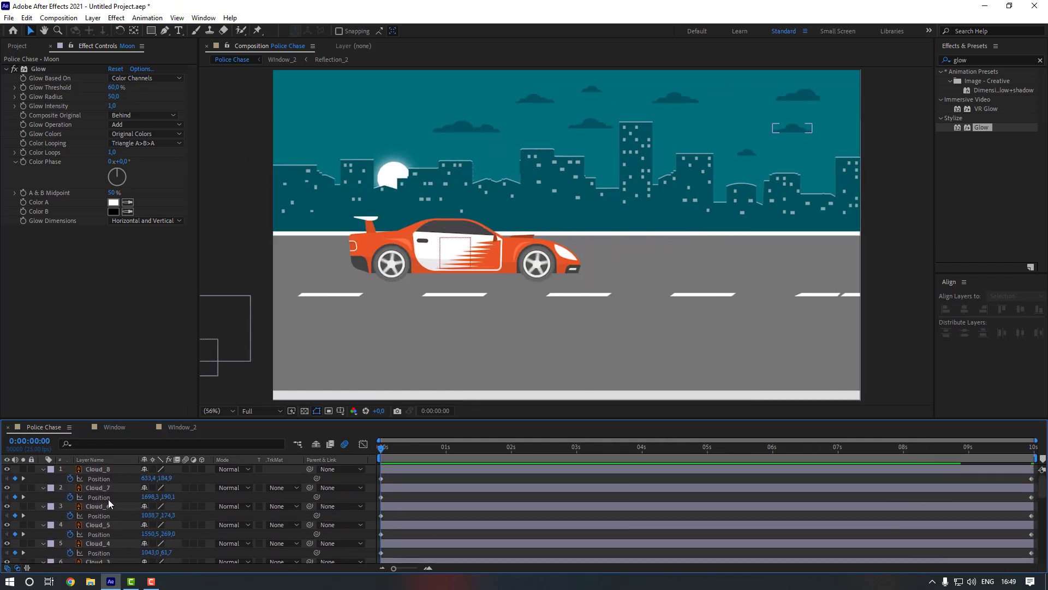
left_click(115, 488, "shift")
right_click(115, 489)
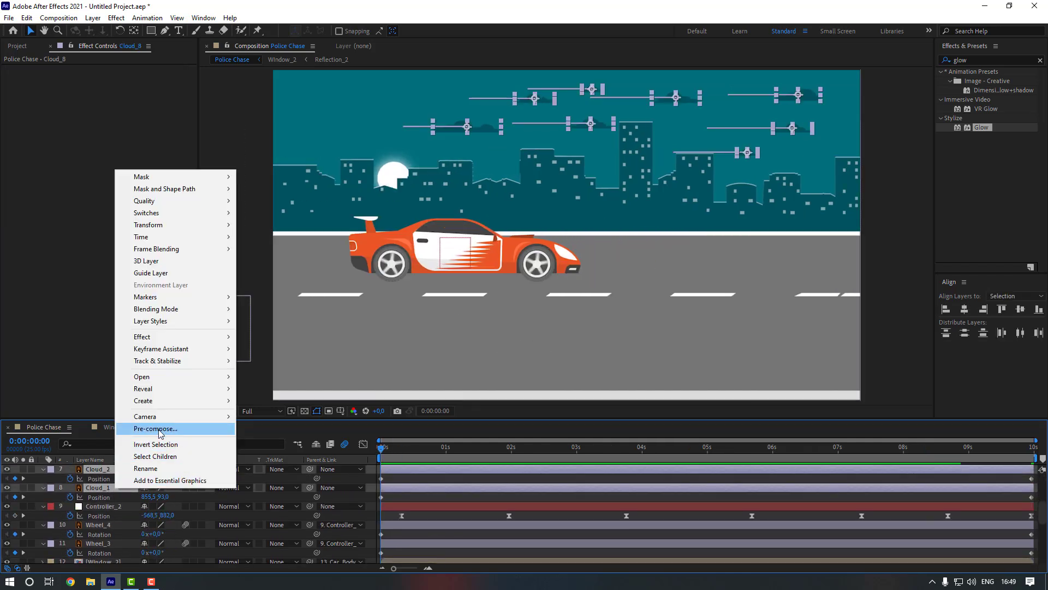
left_click(175, 429)
type("Clouds")
key("Return")
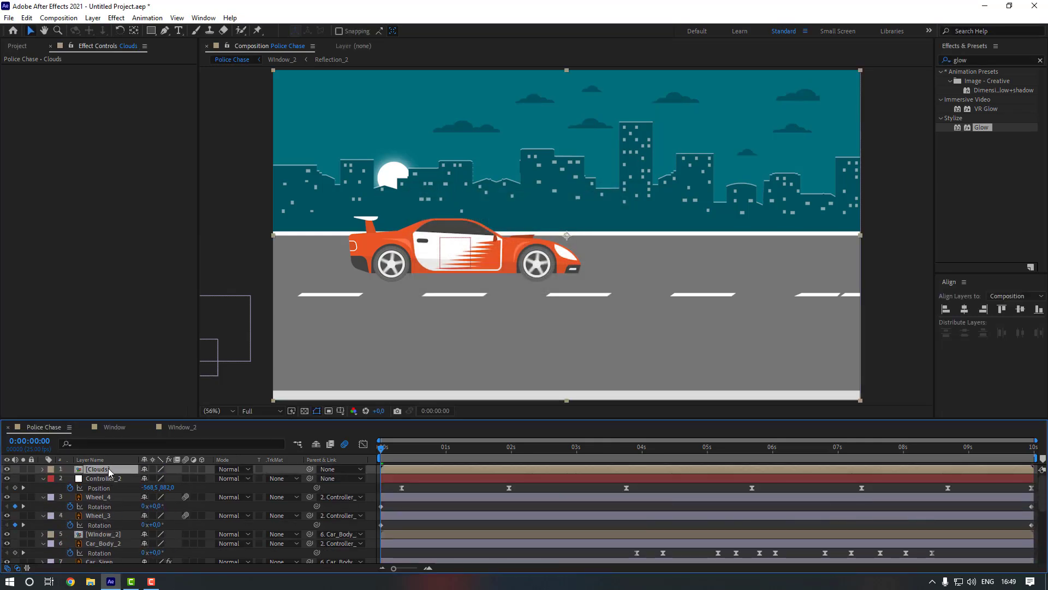
- Move the Clouds layer between Buildings and Moon in the layer stack, and preview the scene
left_click_drag(109, 471, 102, 537)
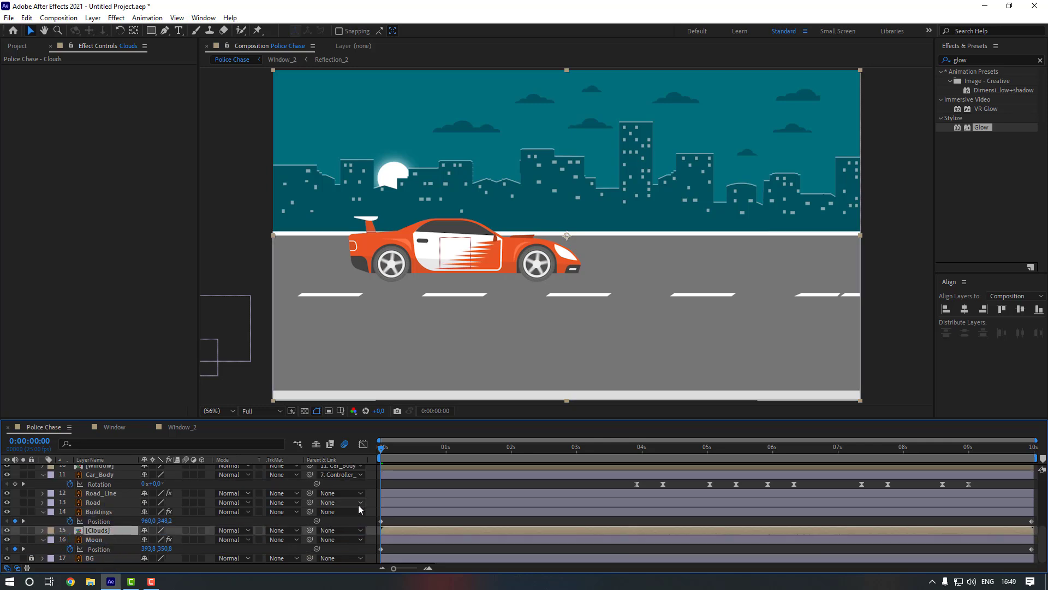
left_click(414, 519)
key("space")
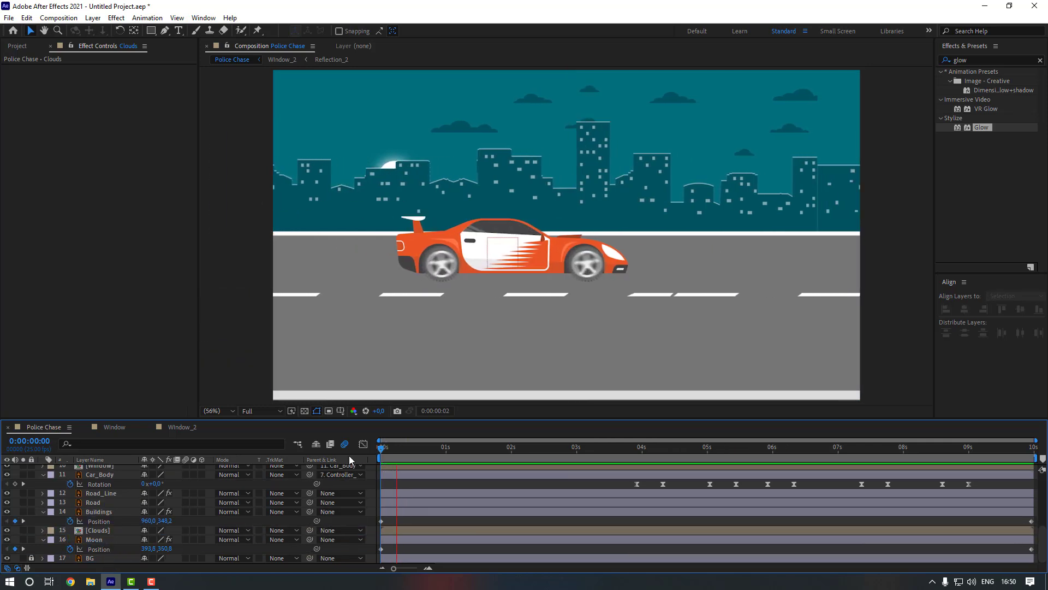